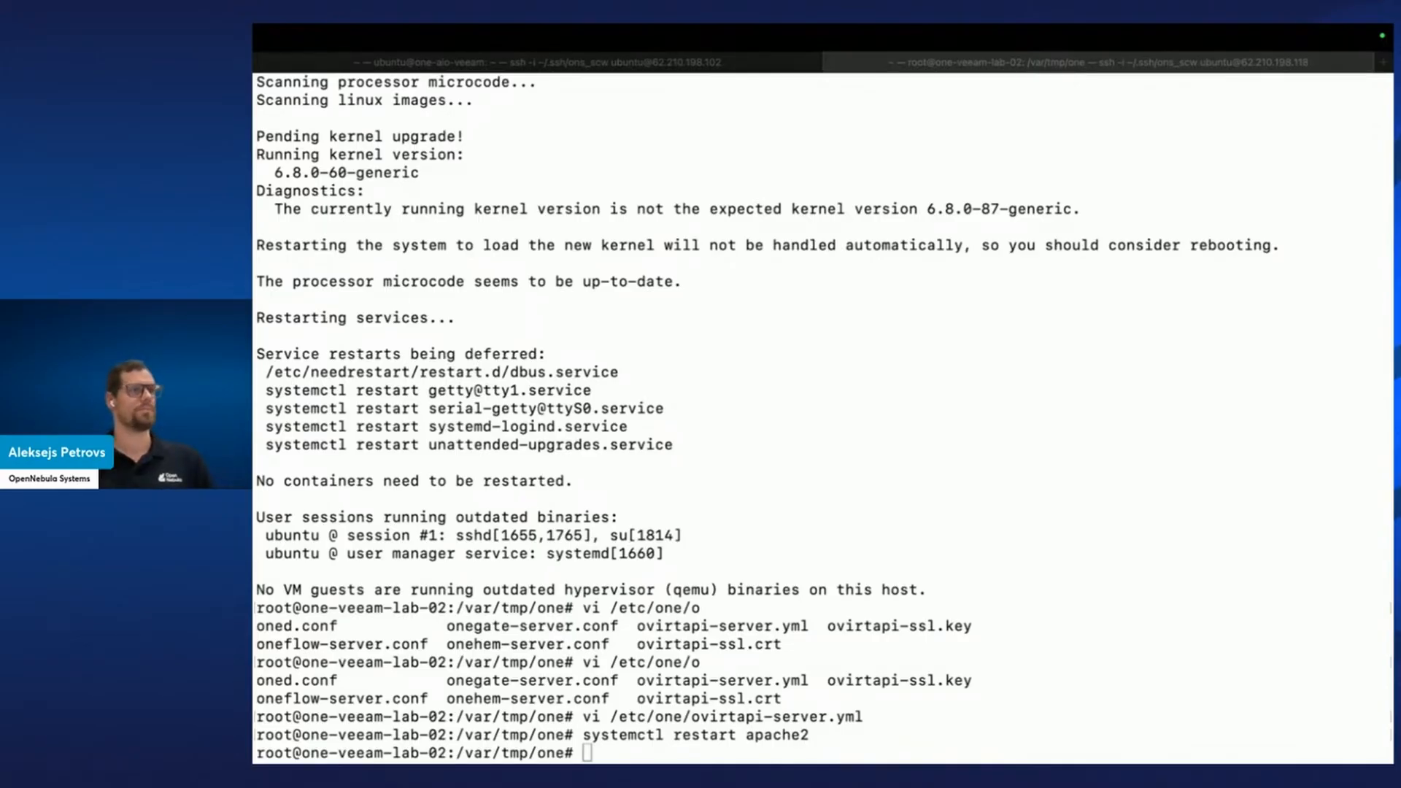
Switch to the Ubuntu VM desktop through Mission Control and unlock it with the login password.
click(851, 337)
key(ctrl+Right)
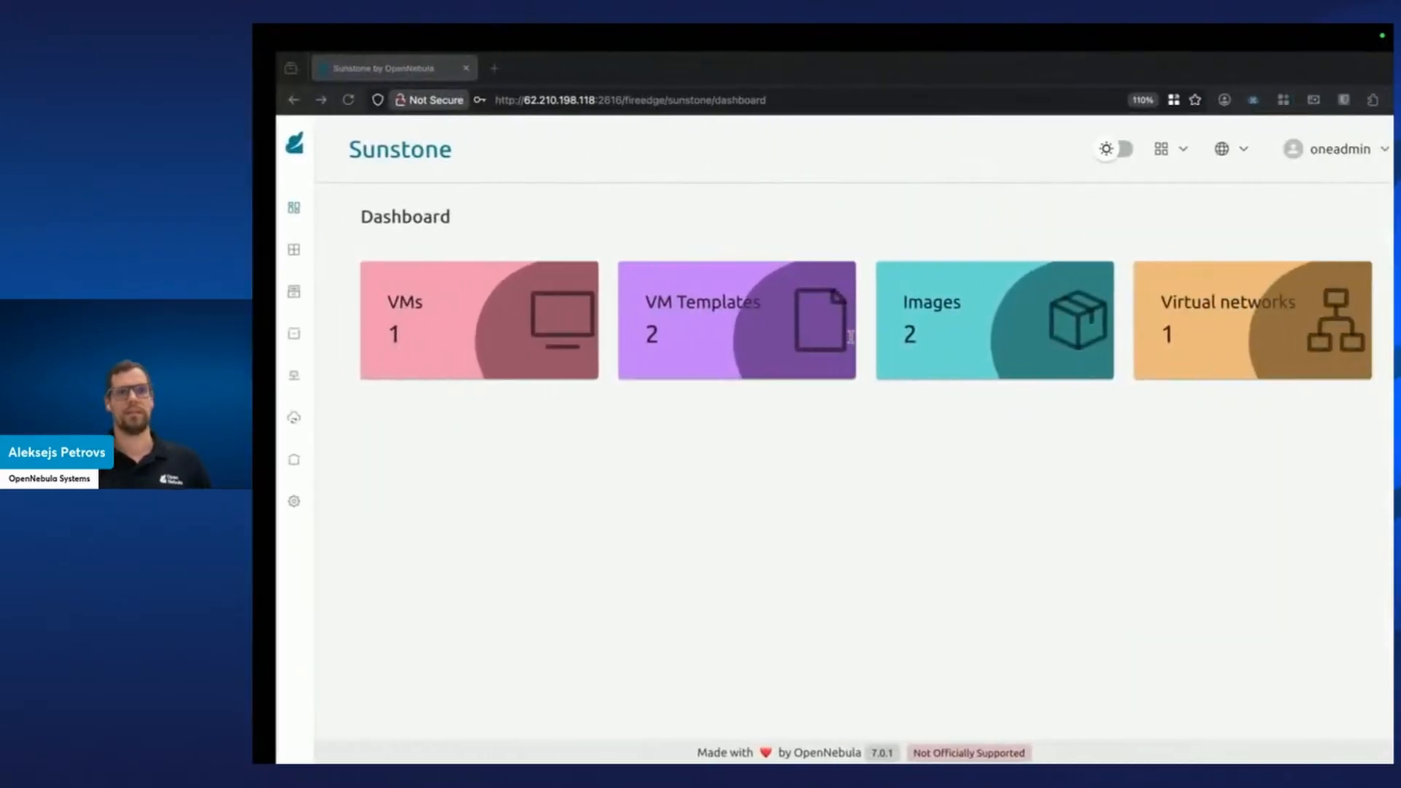
key(ctrl+Right)
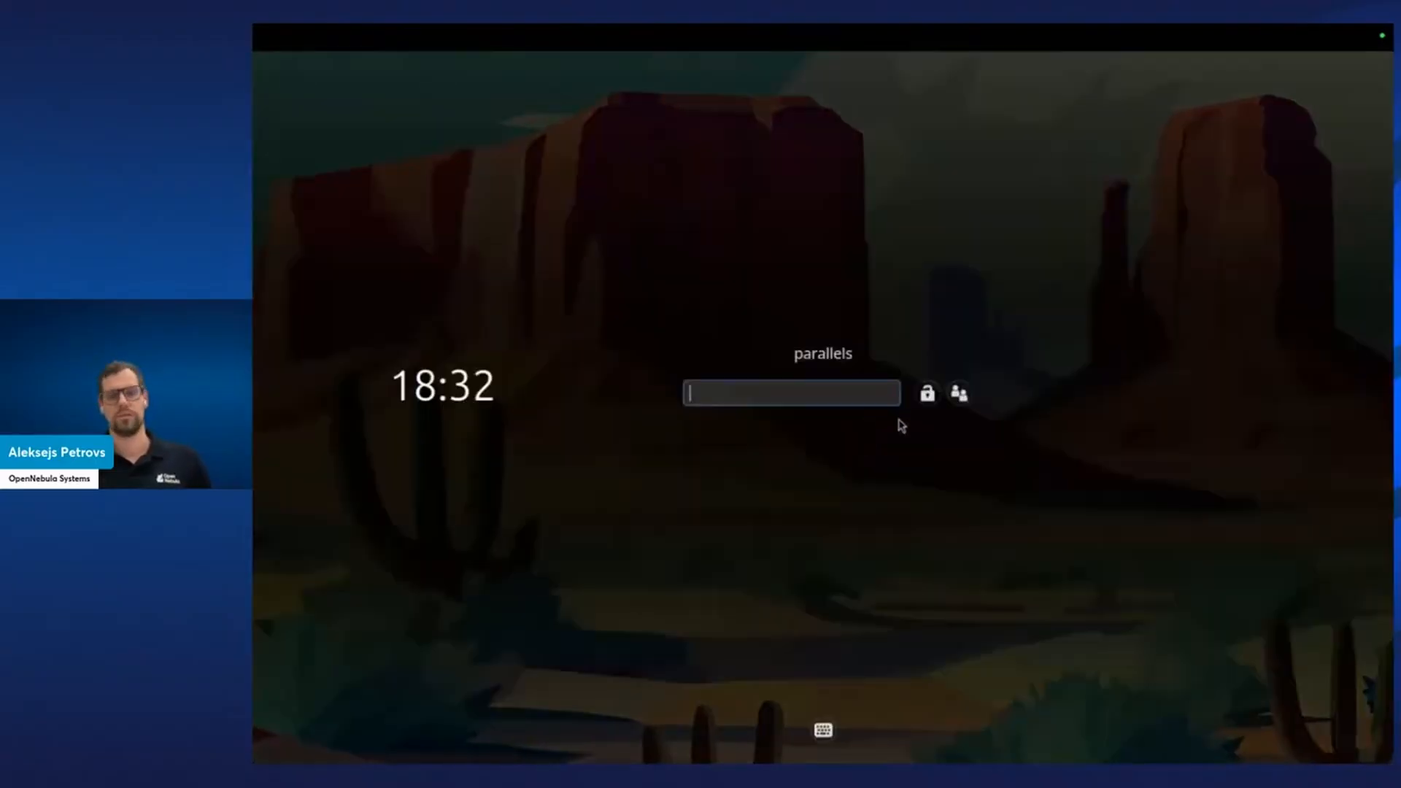
key(ctrl+Up)
click(1065, 277)
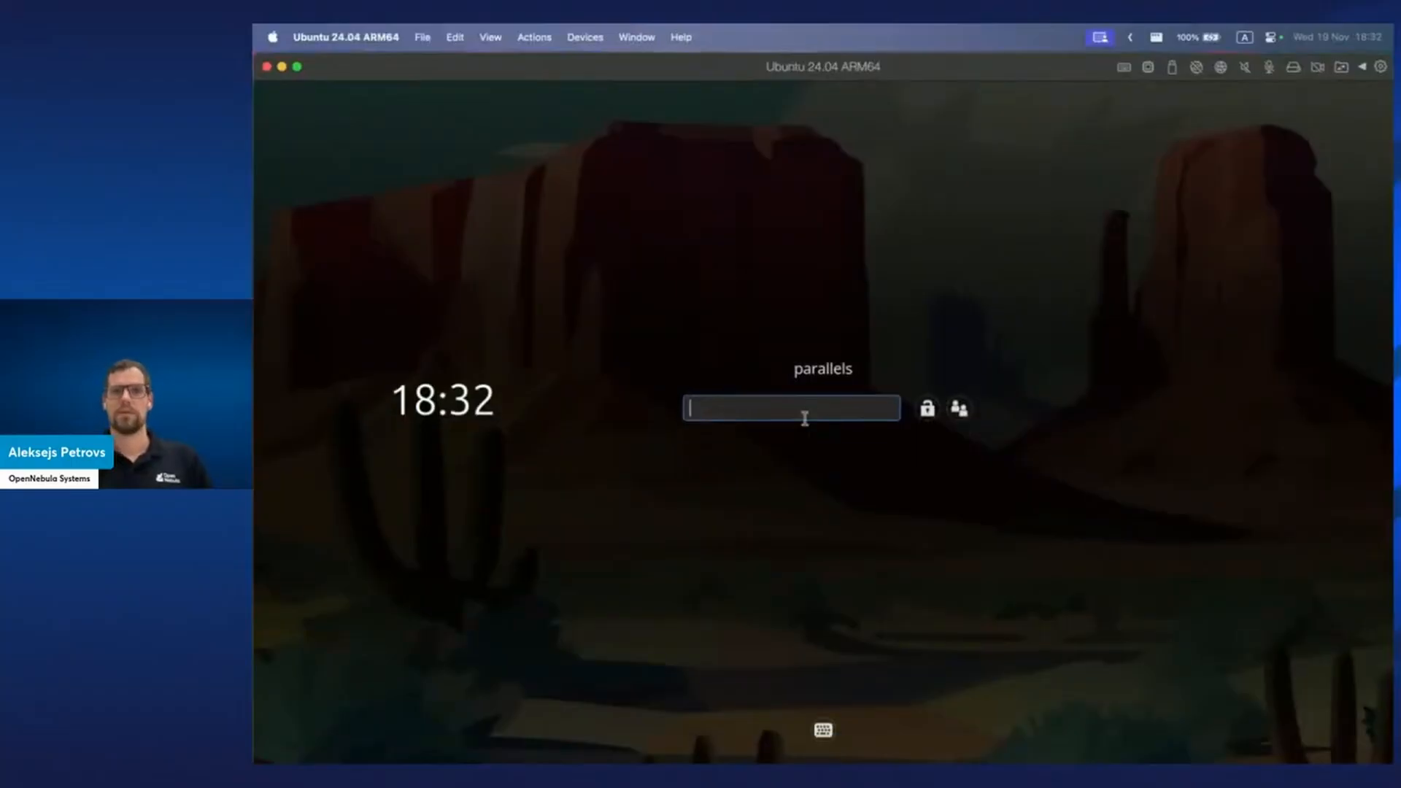
text(•••••••••••)
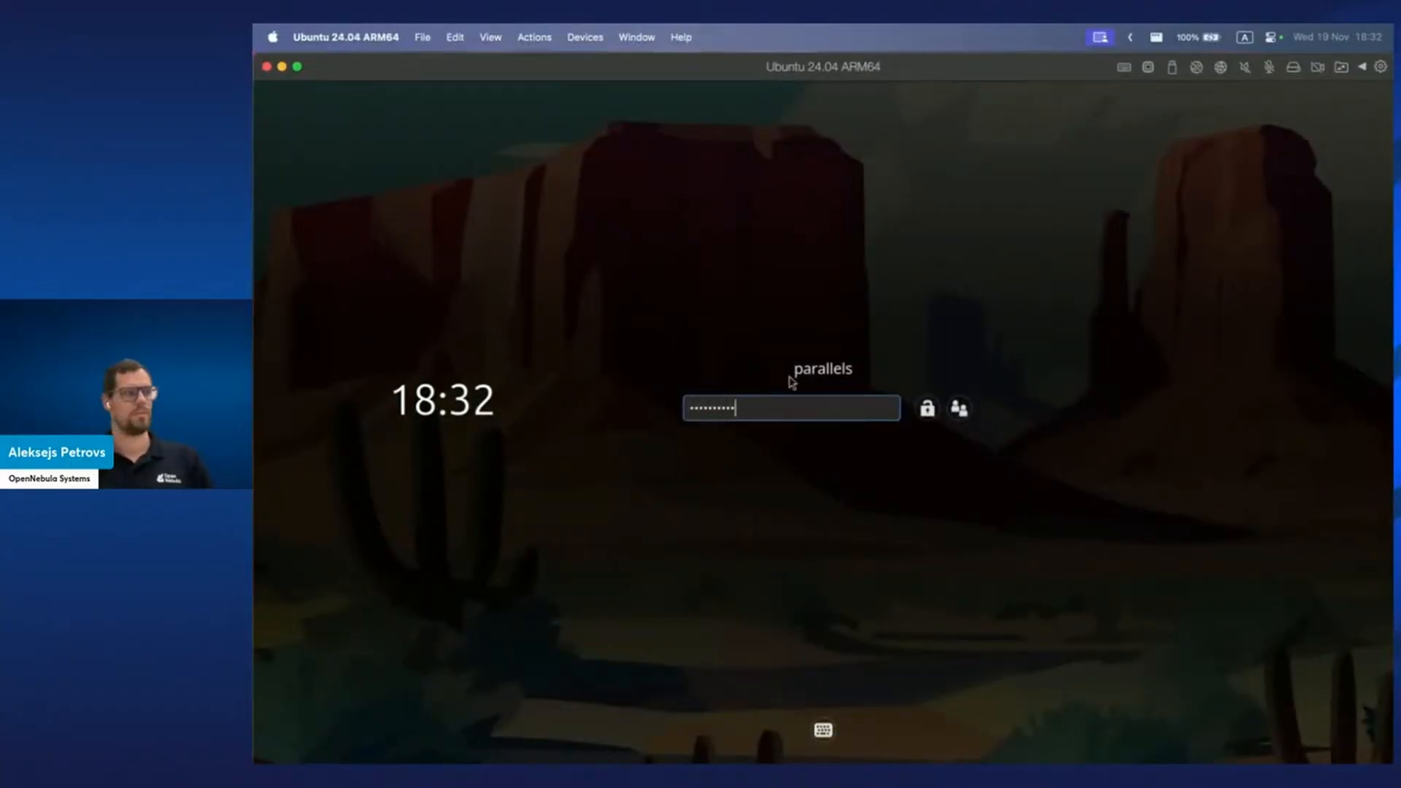
key(Return)
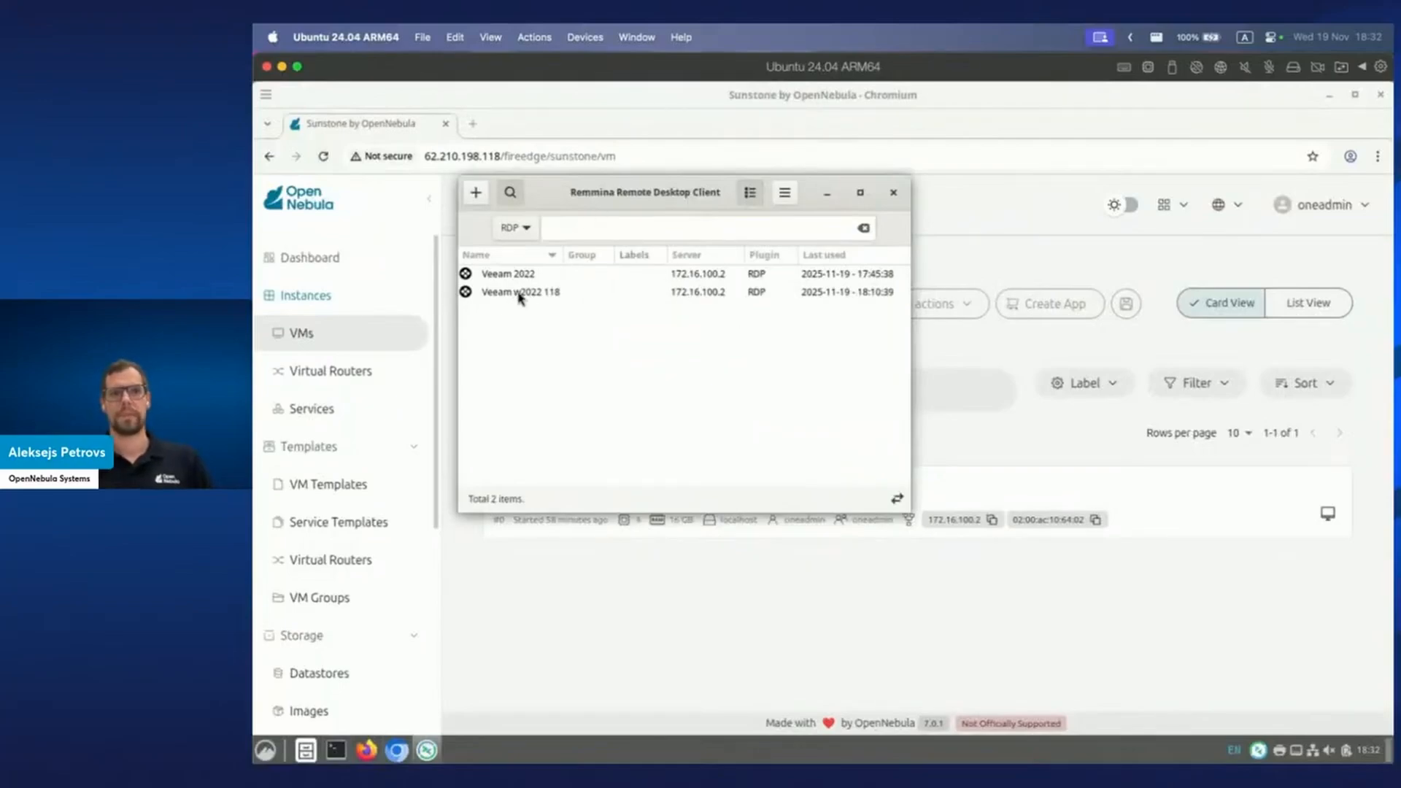
In the Sunstone browser, open the Storage > Apps marketplace list and its search field.
click(1075, 622)
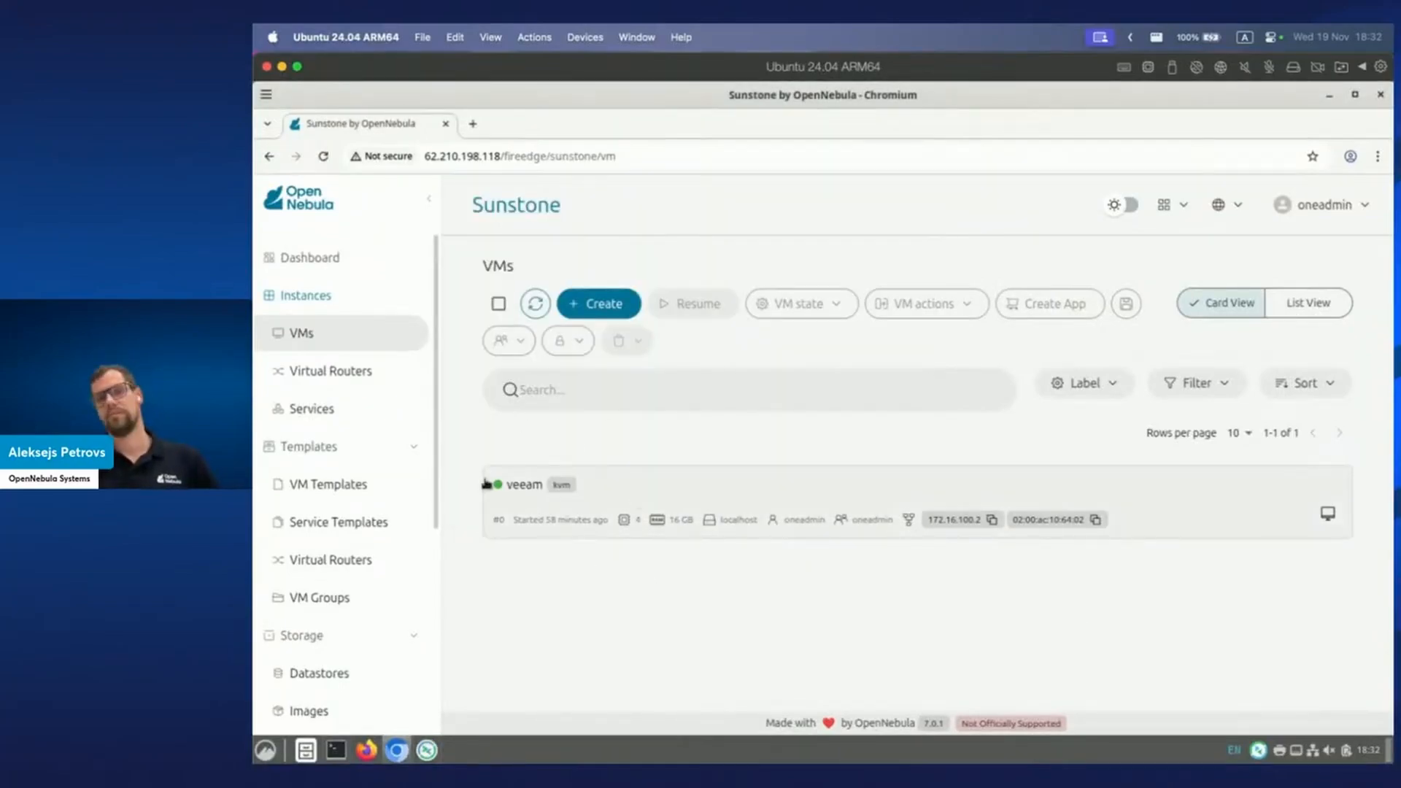
scroll(364, 496, down, 3)
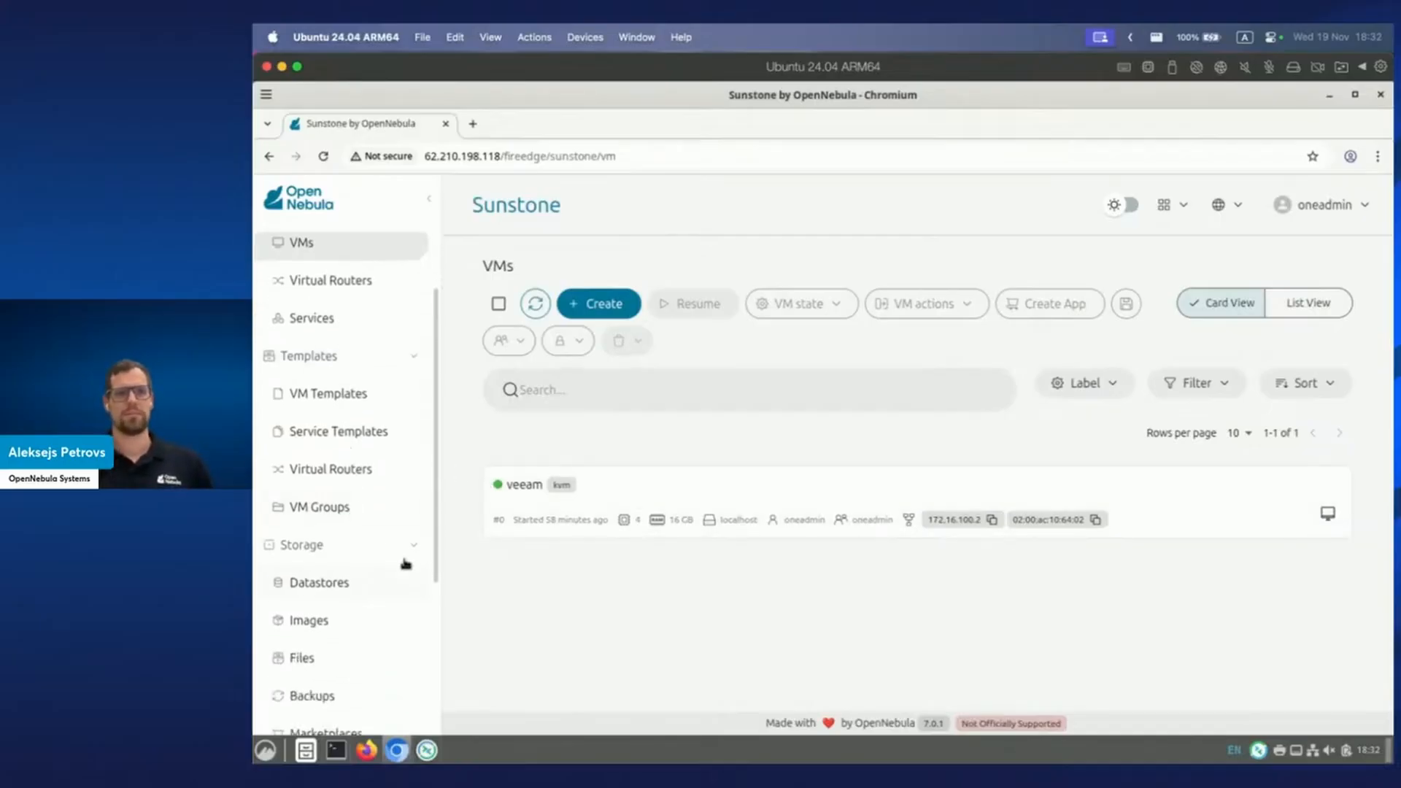
scroll(372, 567, down, 2)
click(360, 589)
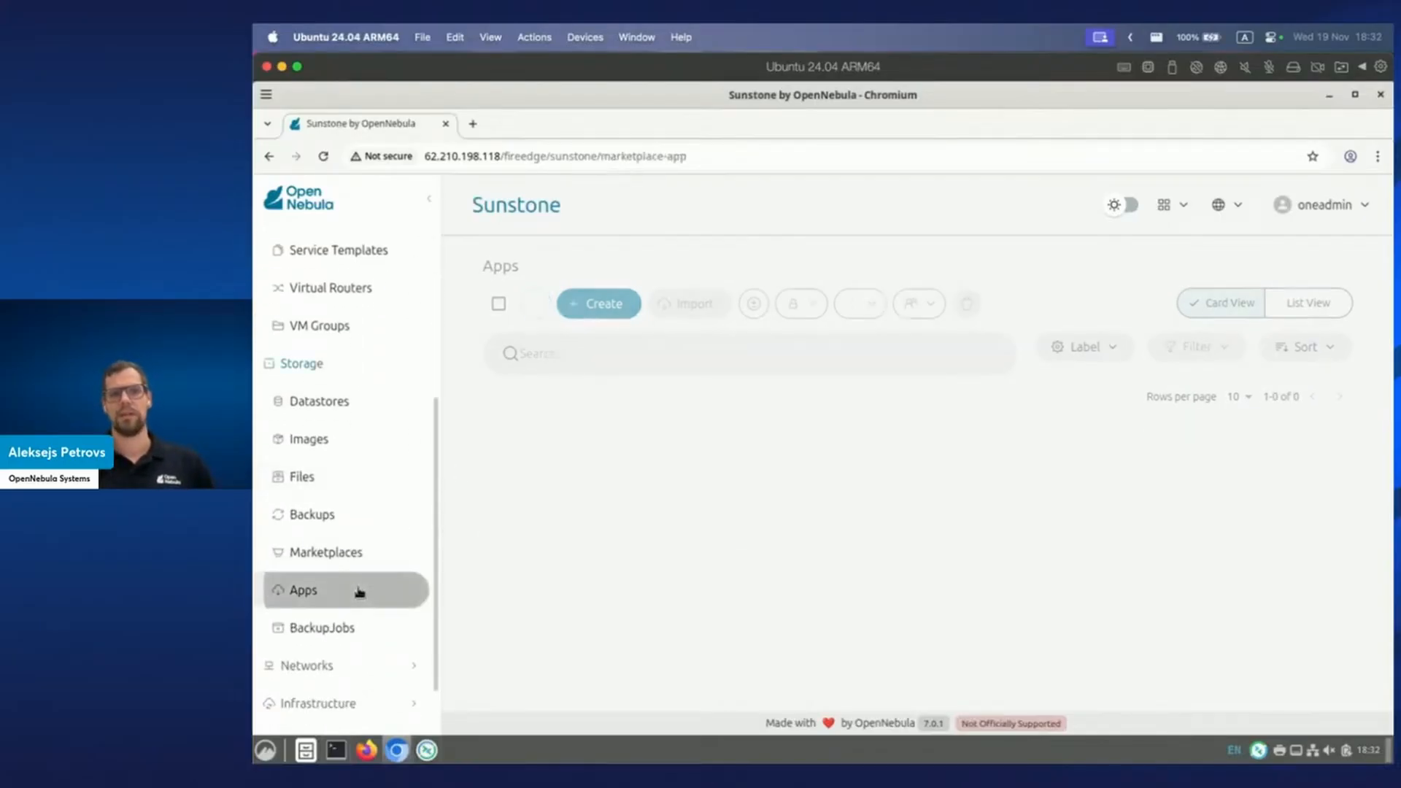
click(566, 354)
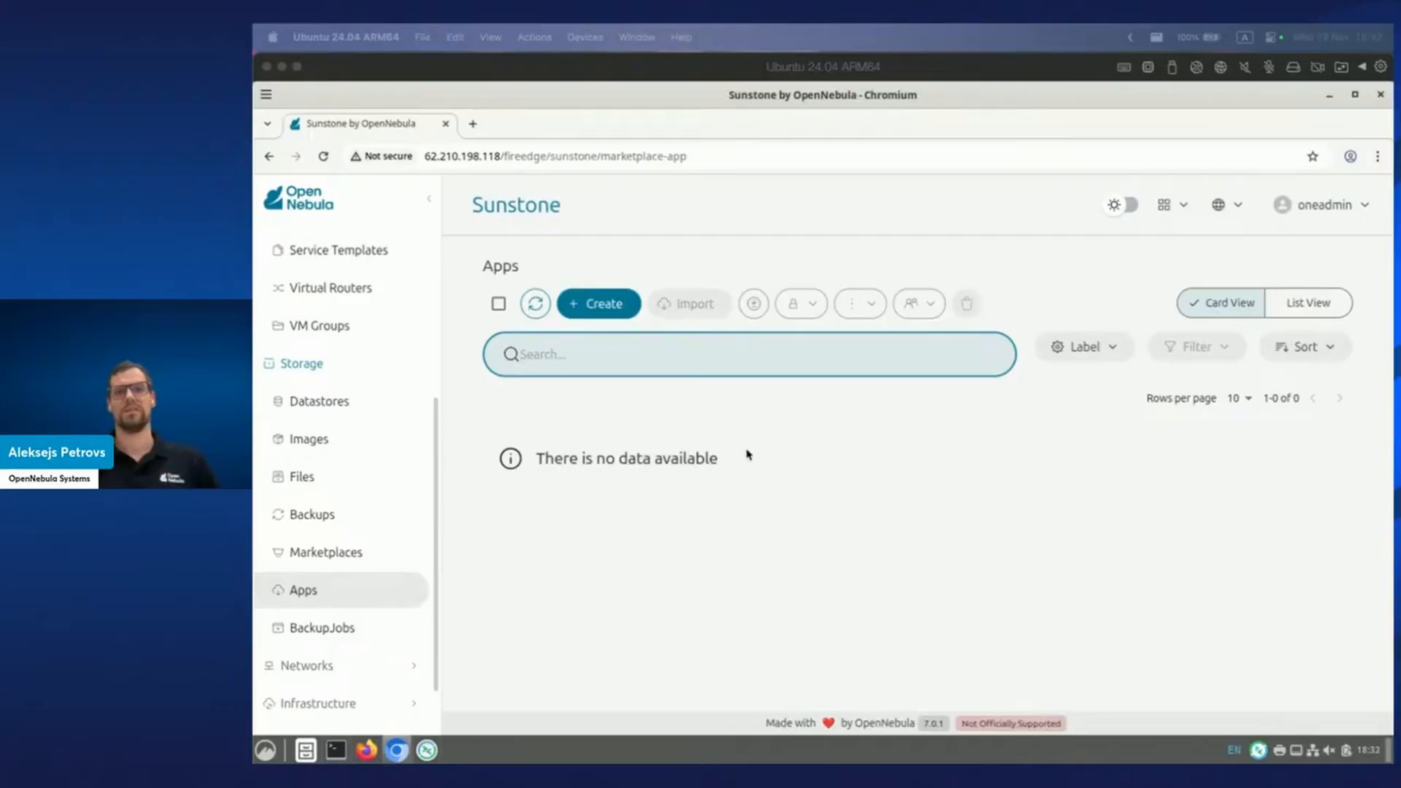
click(567, 355)
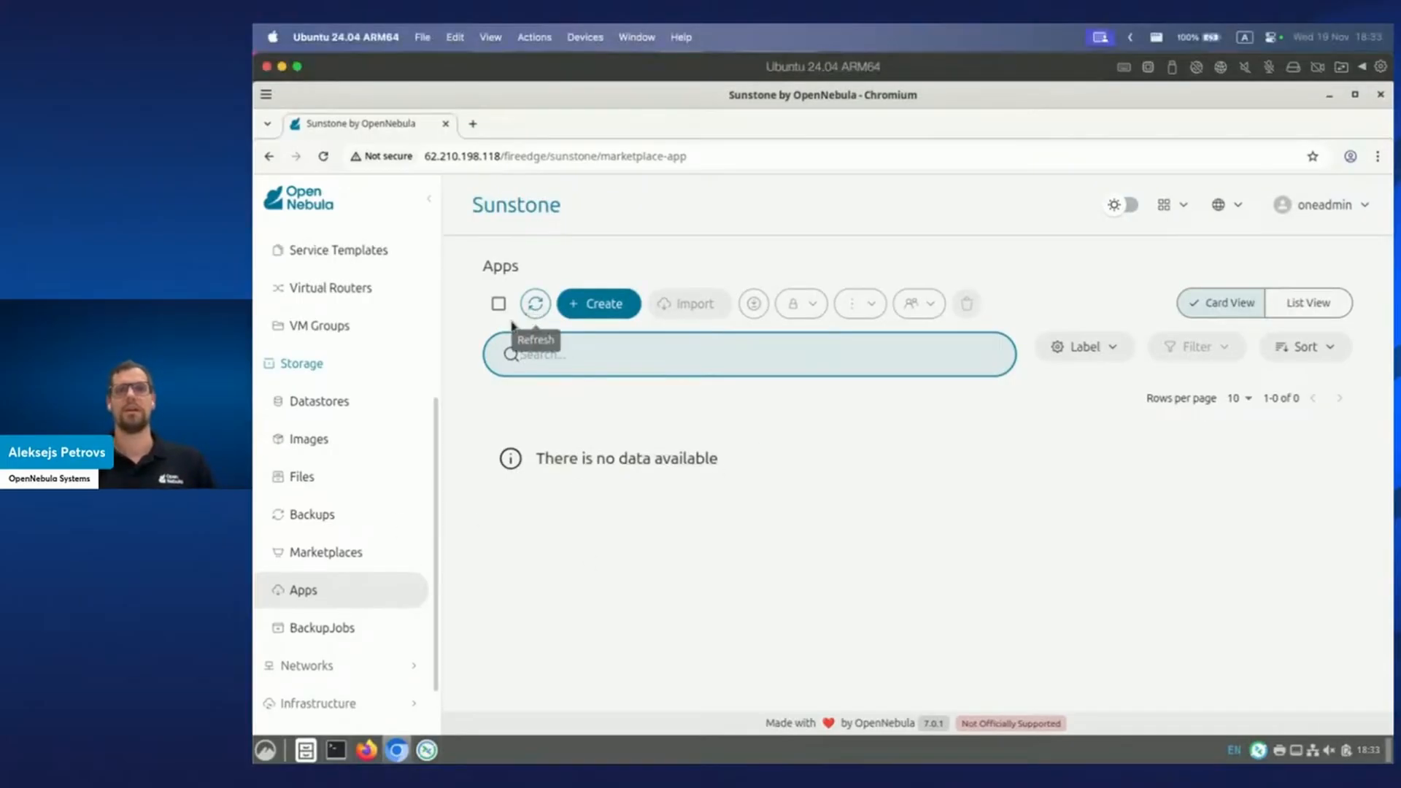
Reopen the Apps page, refresh the empty list, and reload the browser page.
click(337, 588)
click(535, 309)
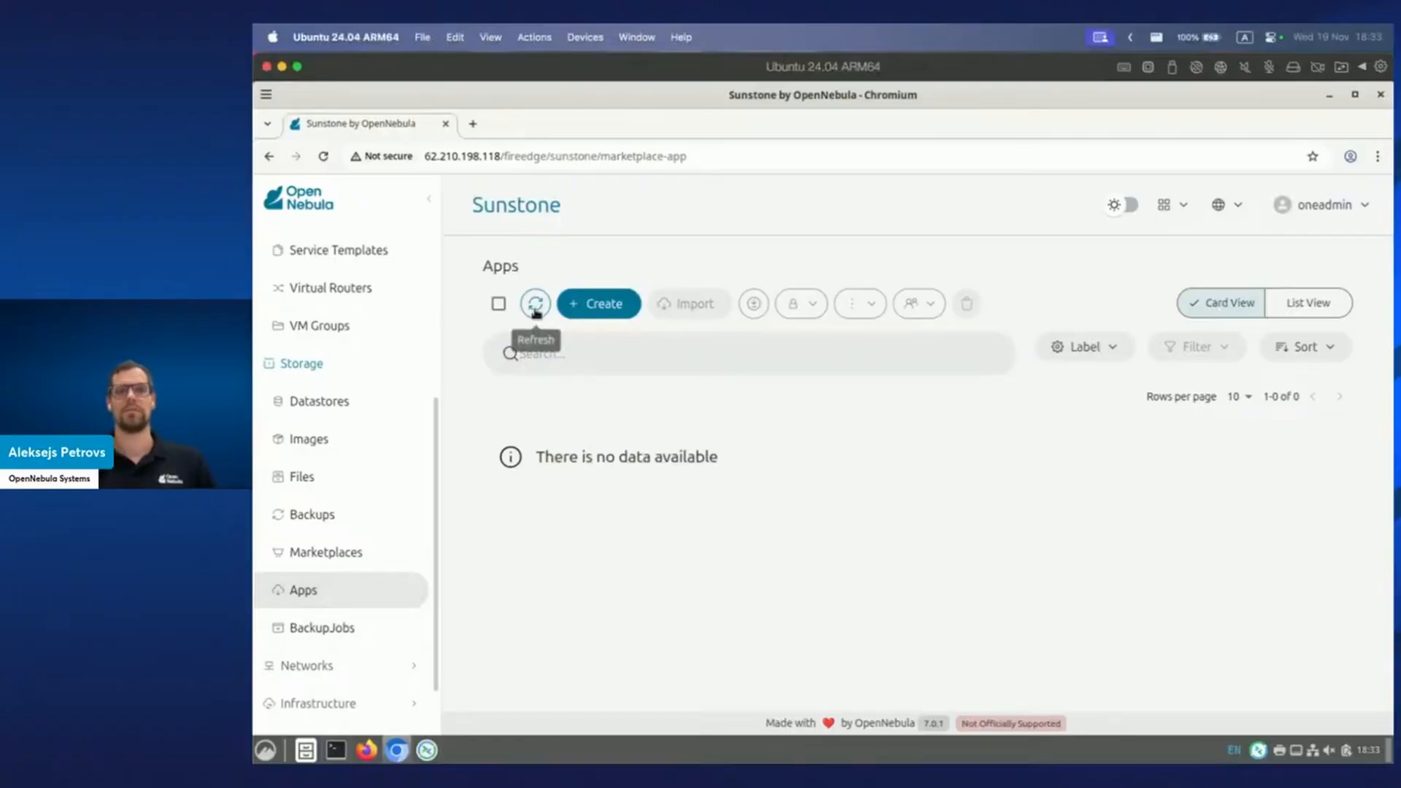
click(323, 156)
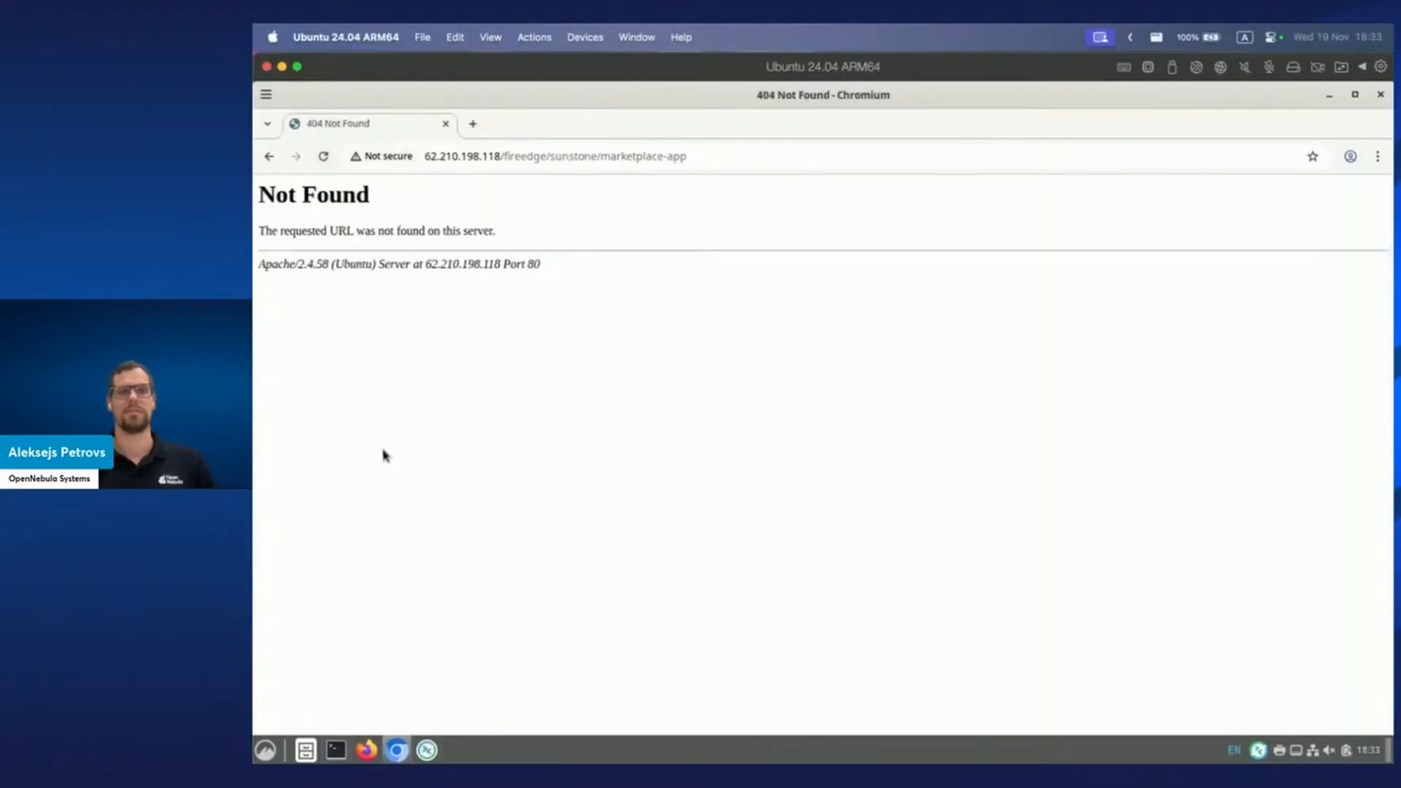
Change the Sunstone URL to use port :2616 and load it.
drag(502, 156, 878, 162)
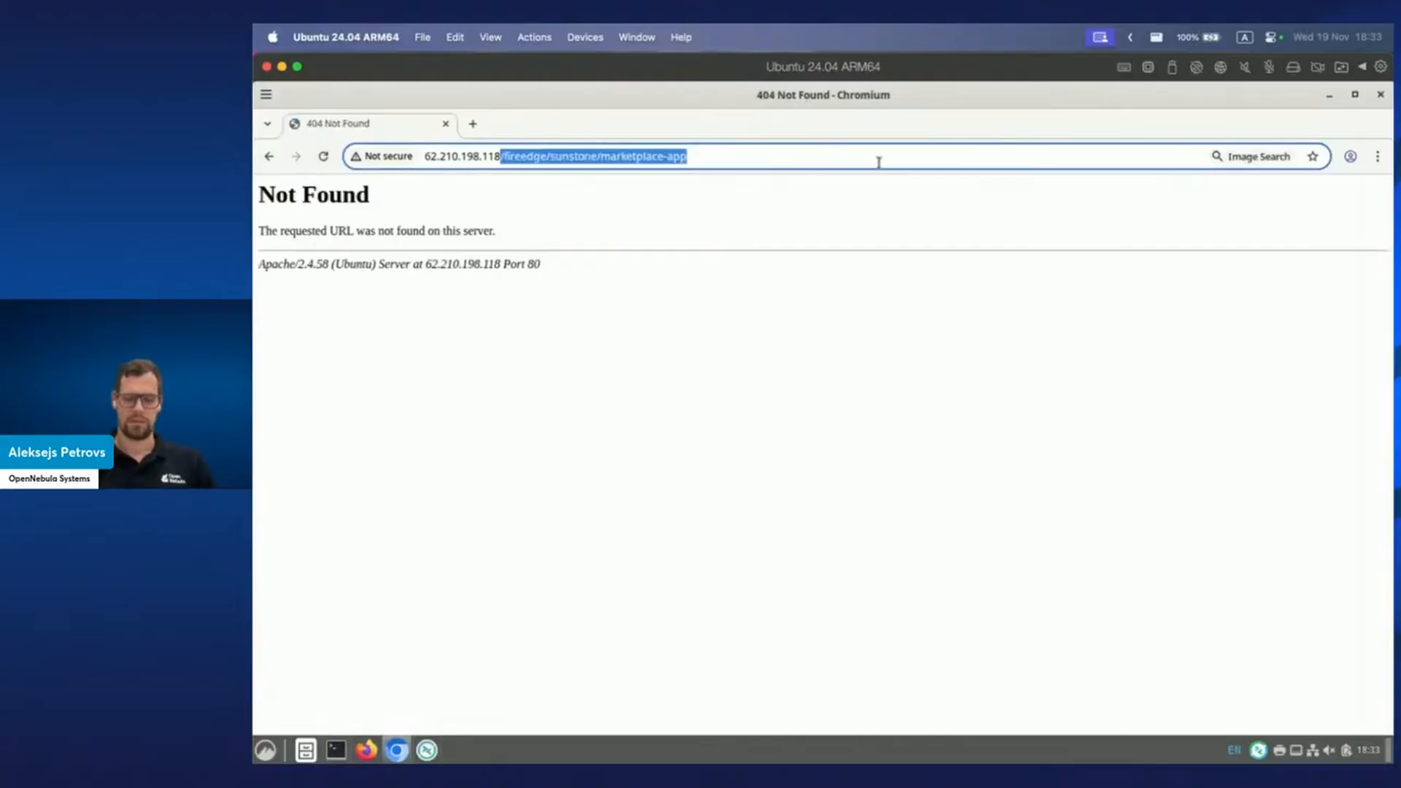
text(:2616)
key(Return)
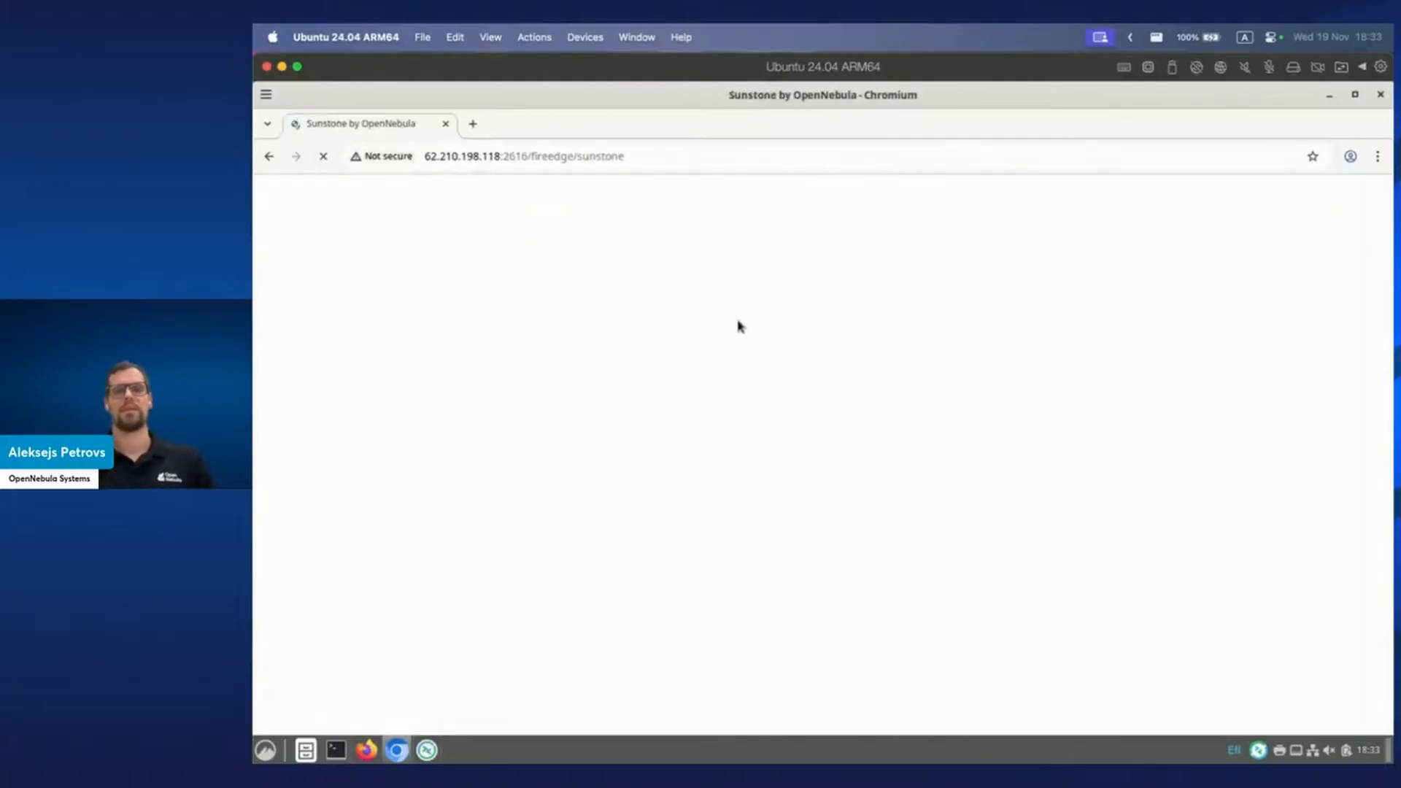
Log in as oneadmin, retyping the password until the Dashboard loads.
text(oneadmin)
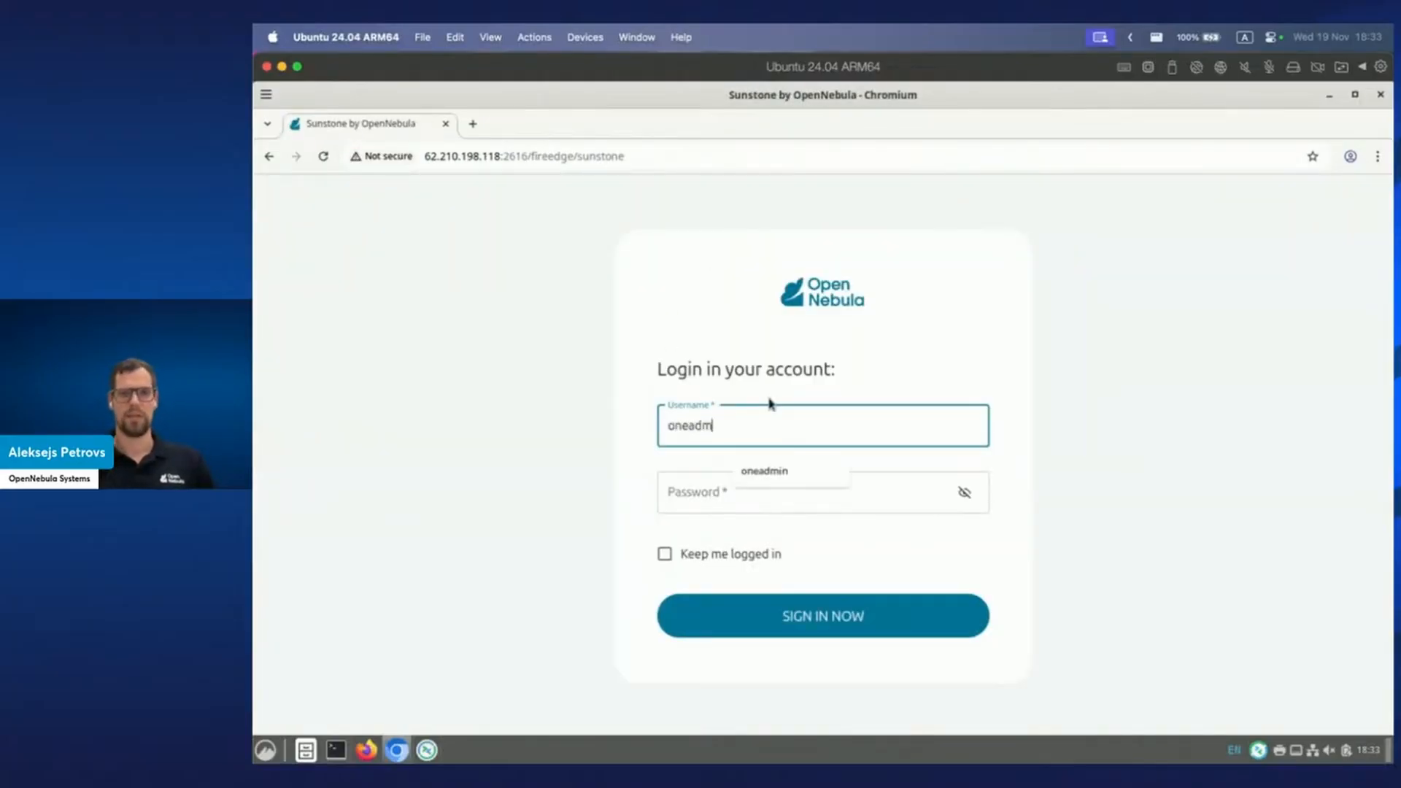
key(Tab)
text(••)
key(BackSpace)
key(BackSpace)
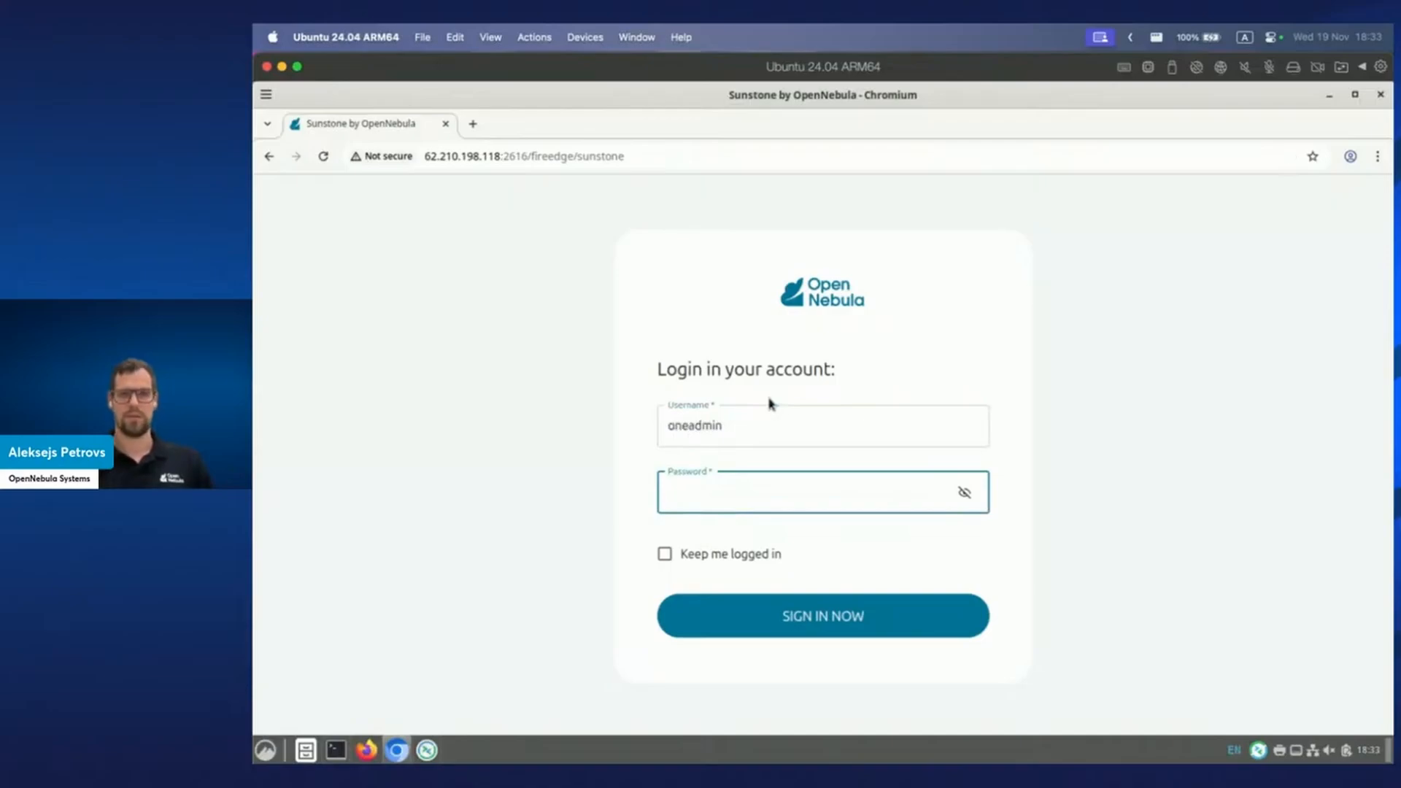
text(•••••••••••••)
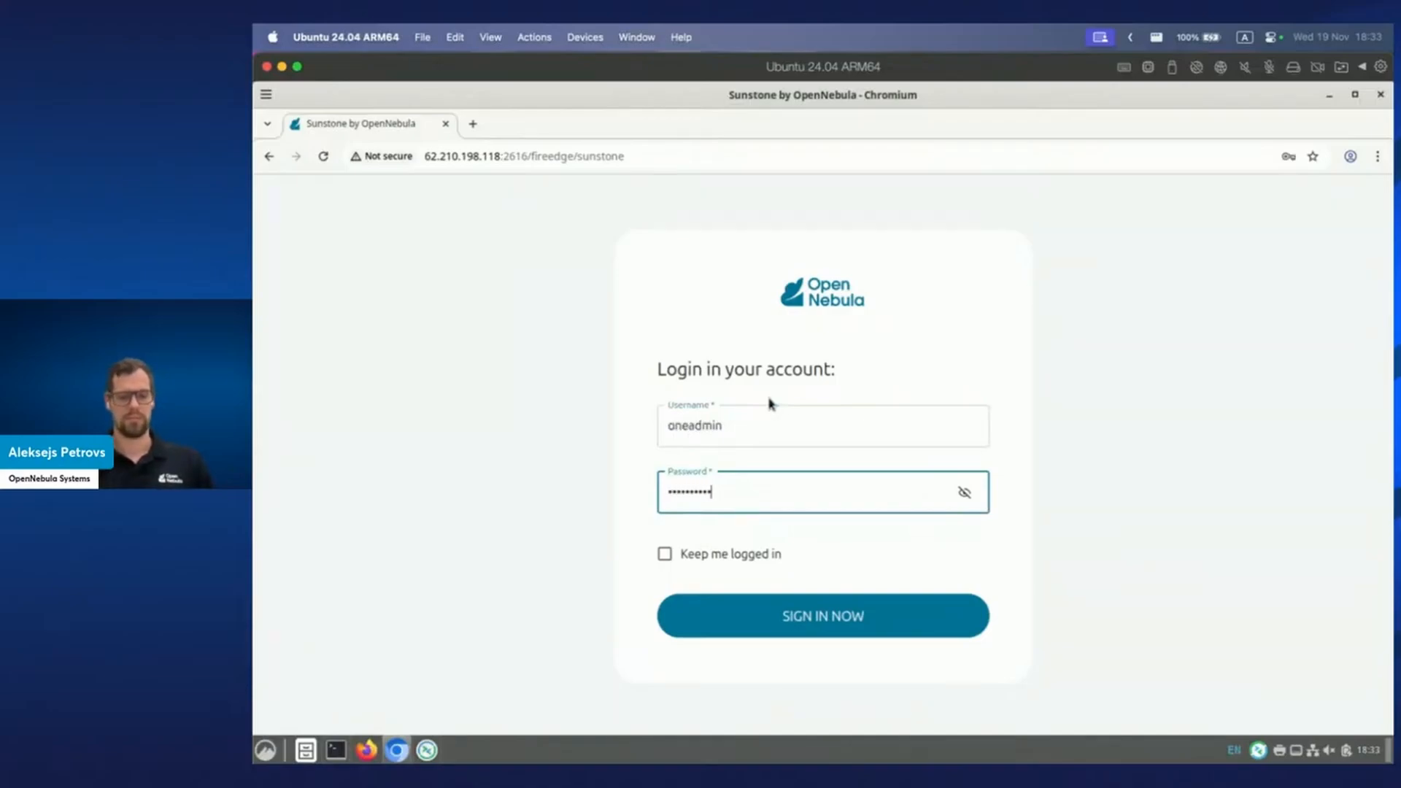
key(Return)
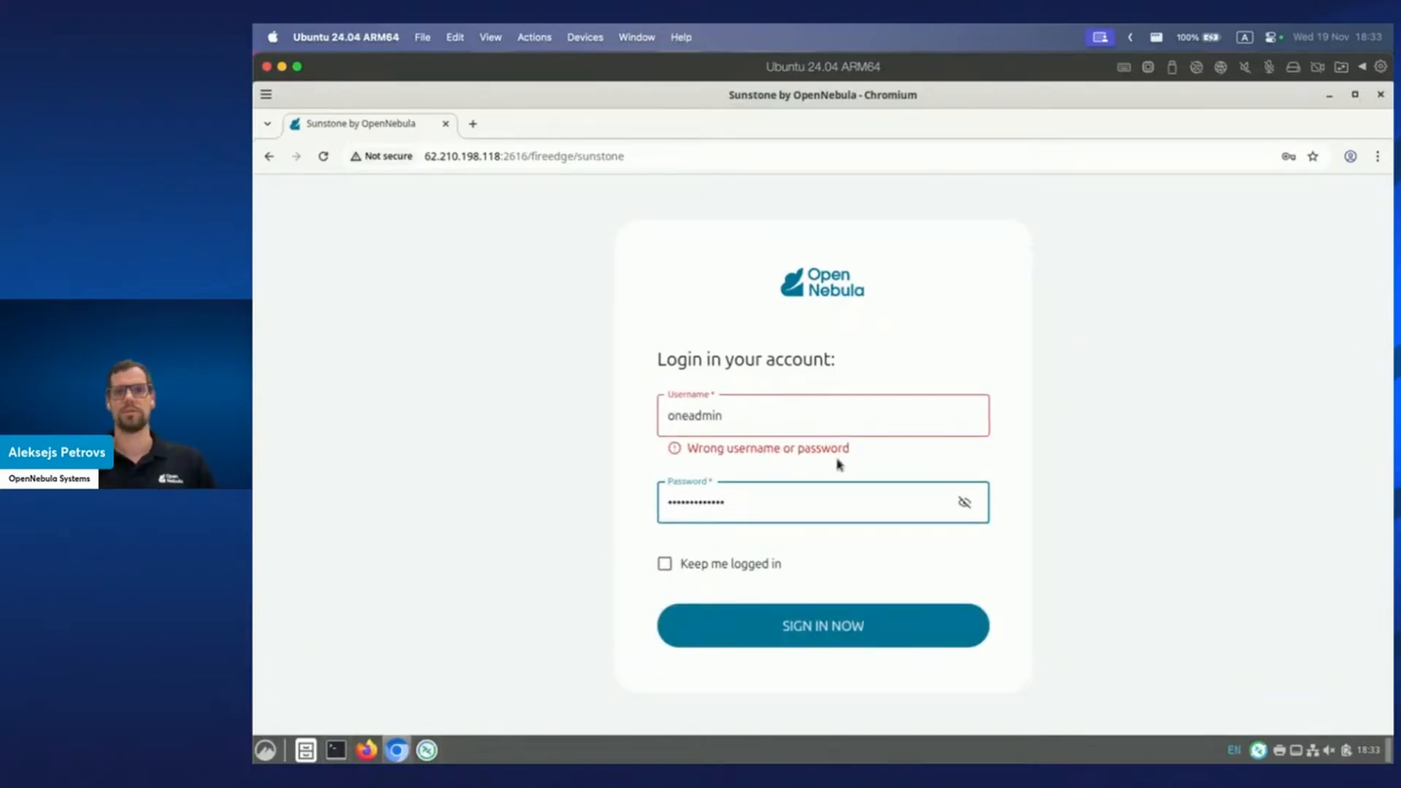
click(962, 502)
click(962, 502)
double_click(797, 512)
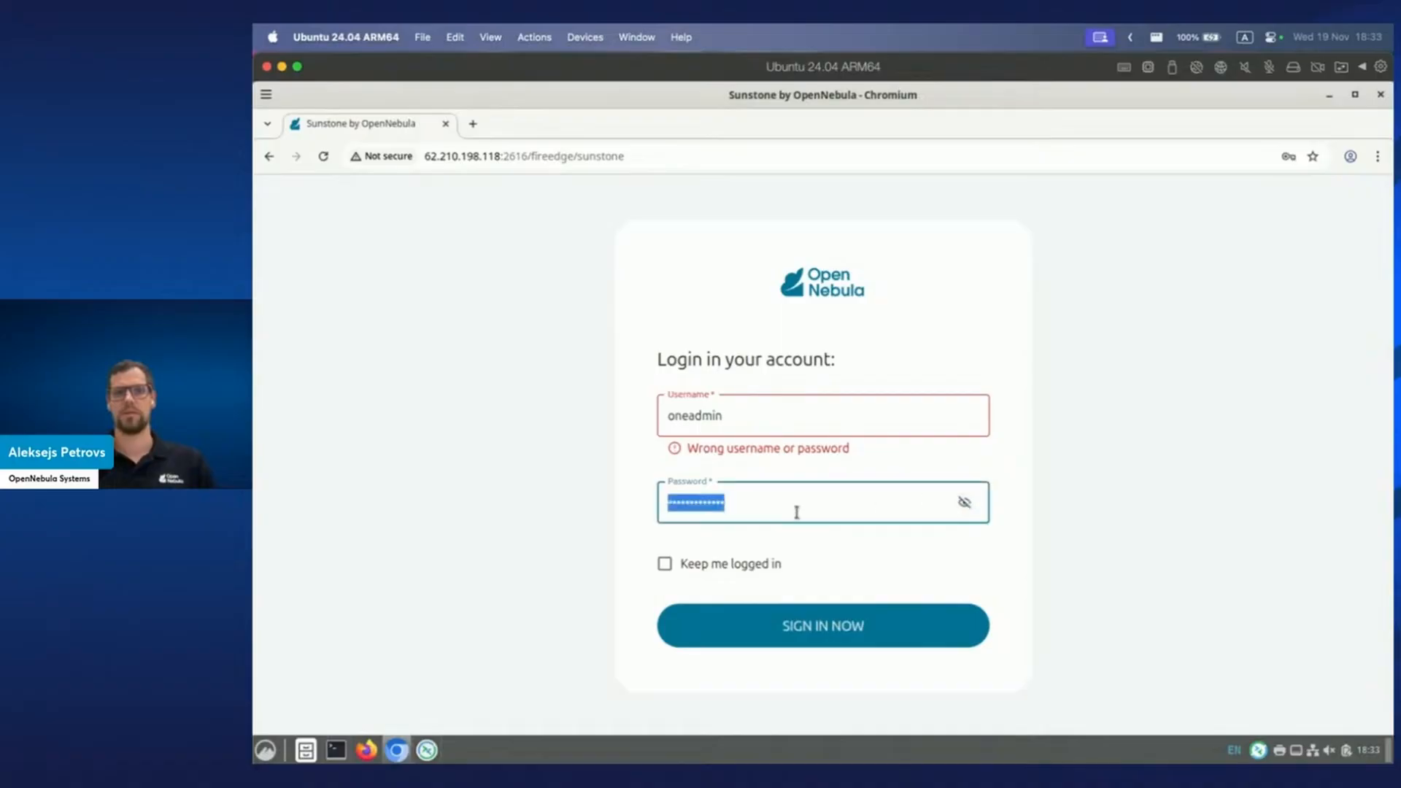
text(••••••••)
key(Return)
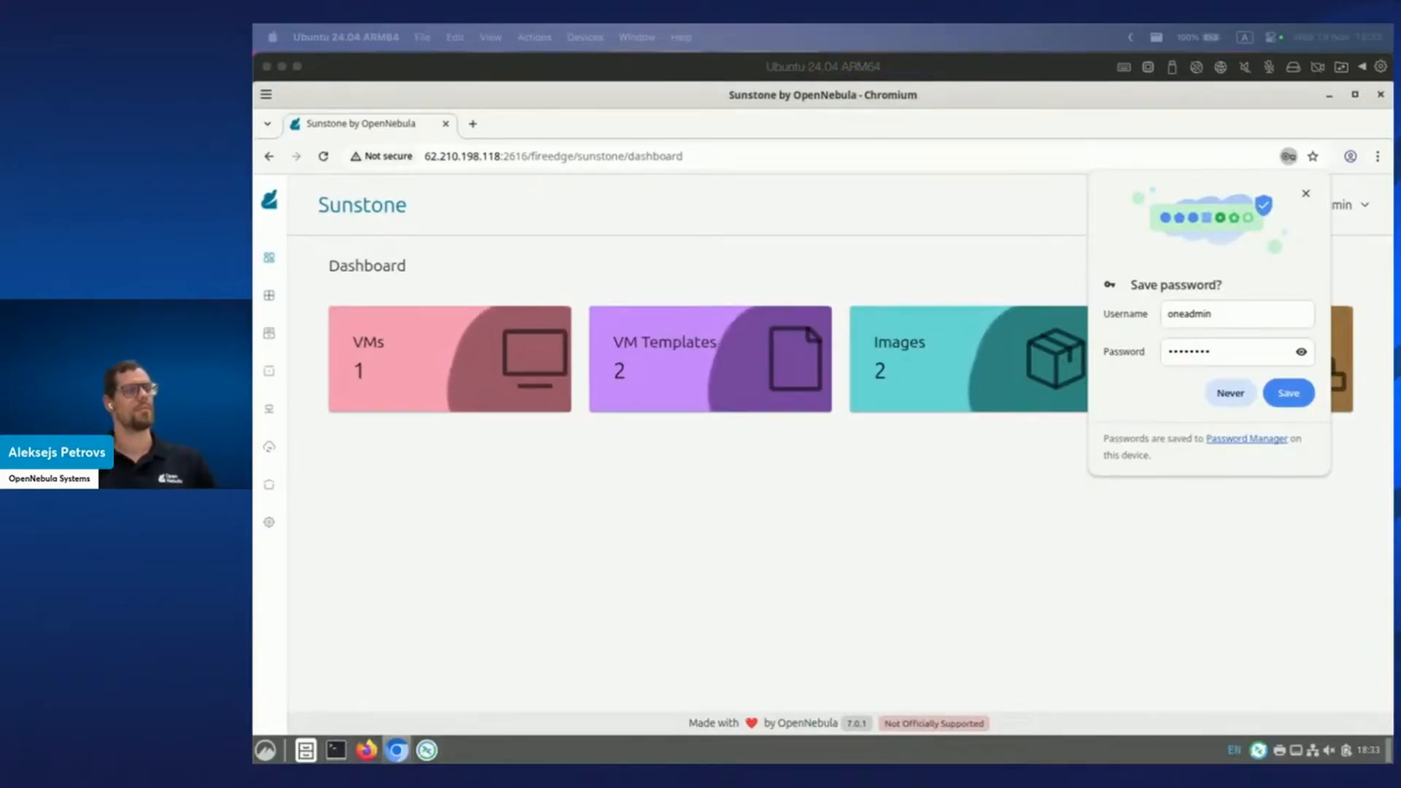
Decline saving the password, open Storage > Apps, and search for 'Ubuntu'.
click(1145, 385)
click(1229, 392)
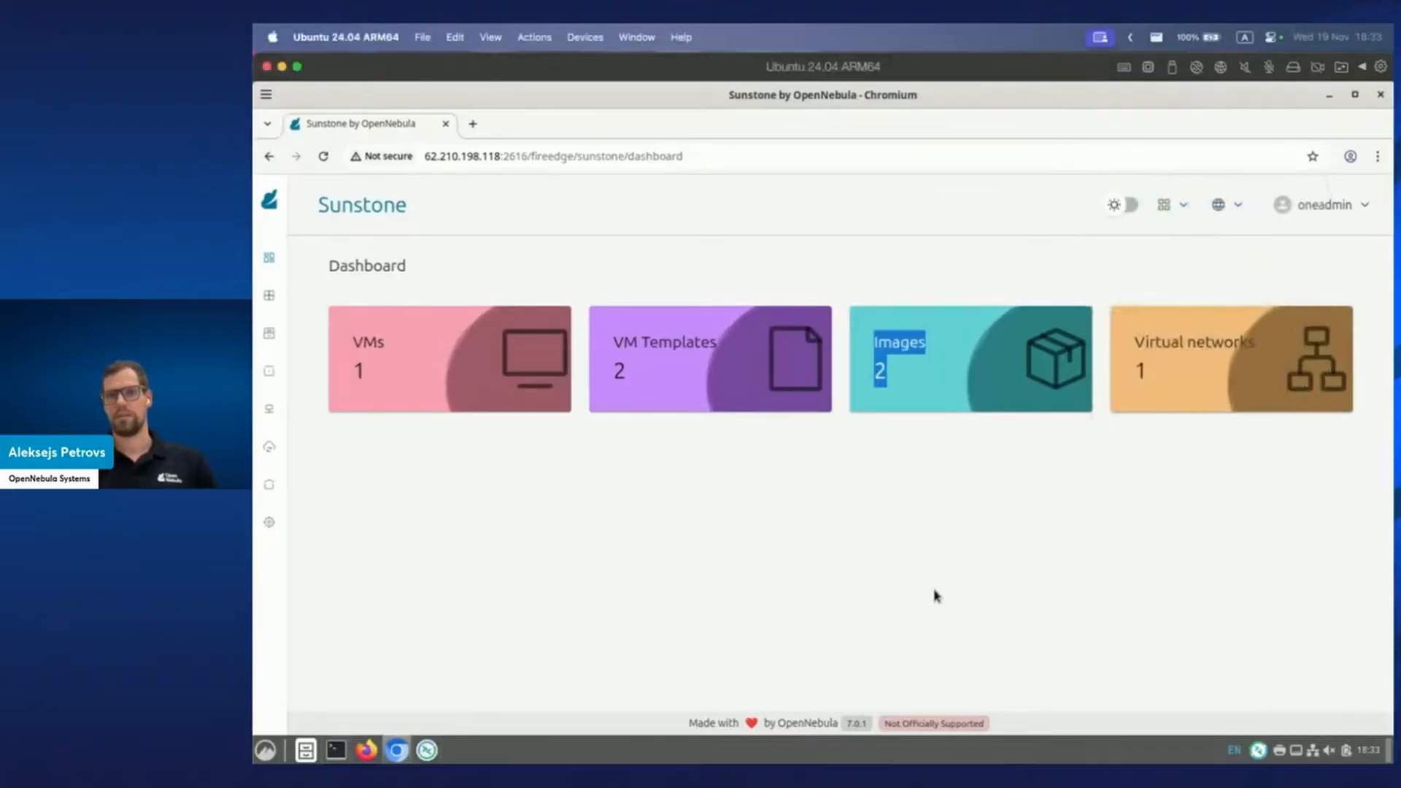
mouse_move(331, 438)
click(326, 372)
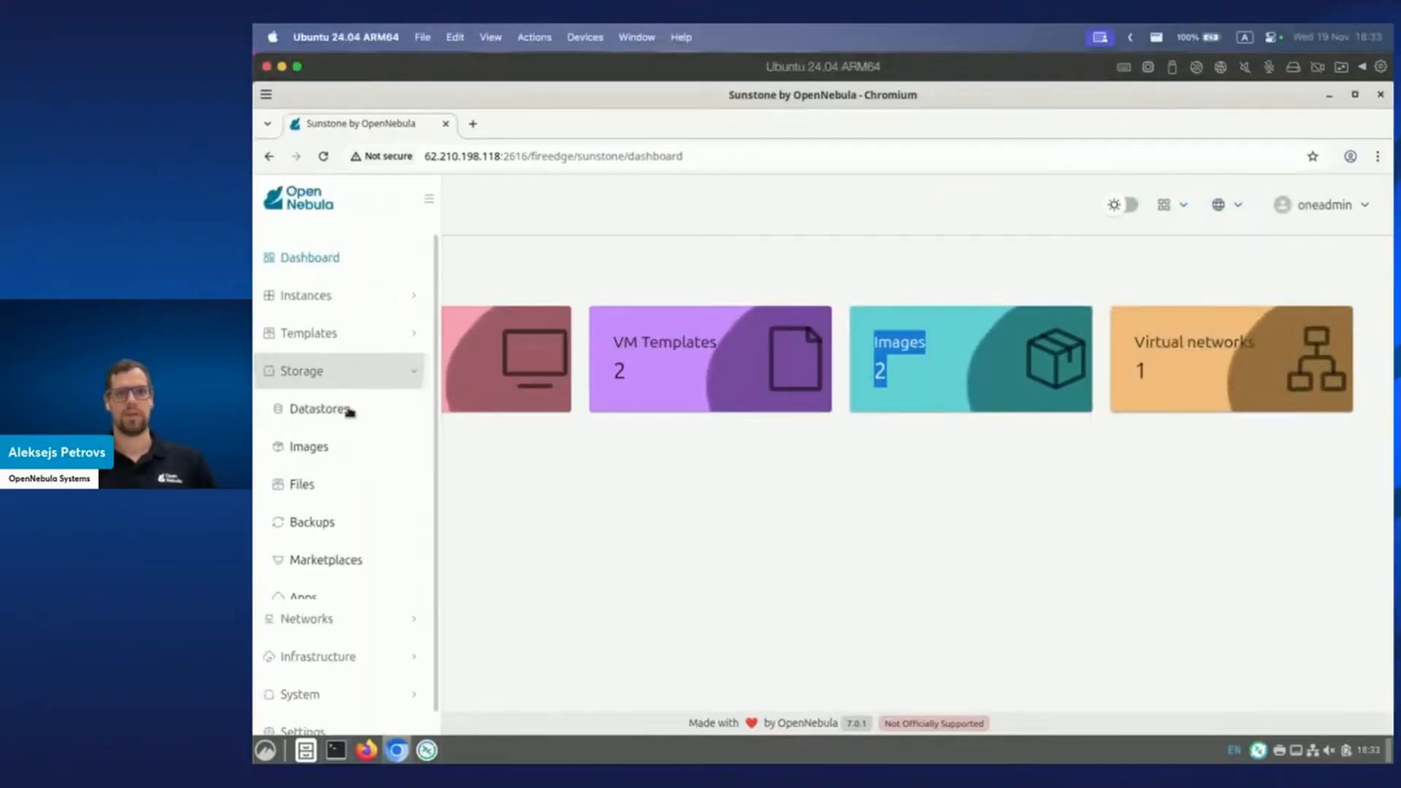
click(350, 592)
click(511, 353)
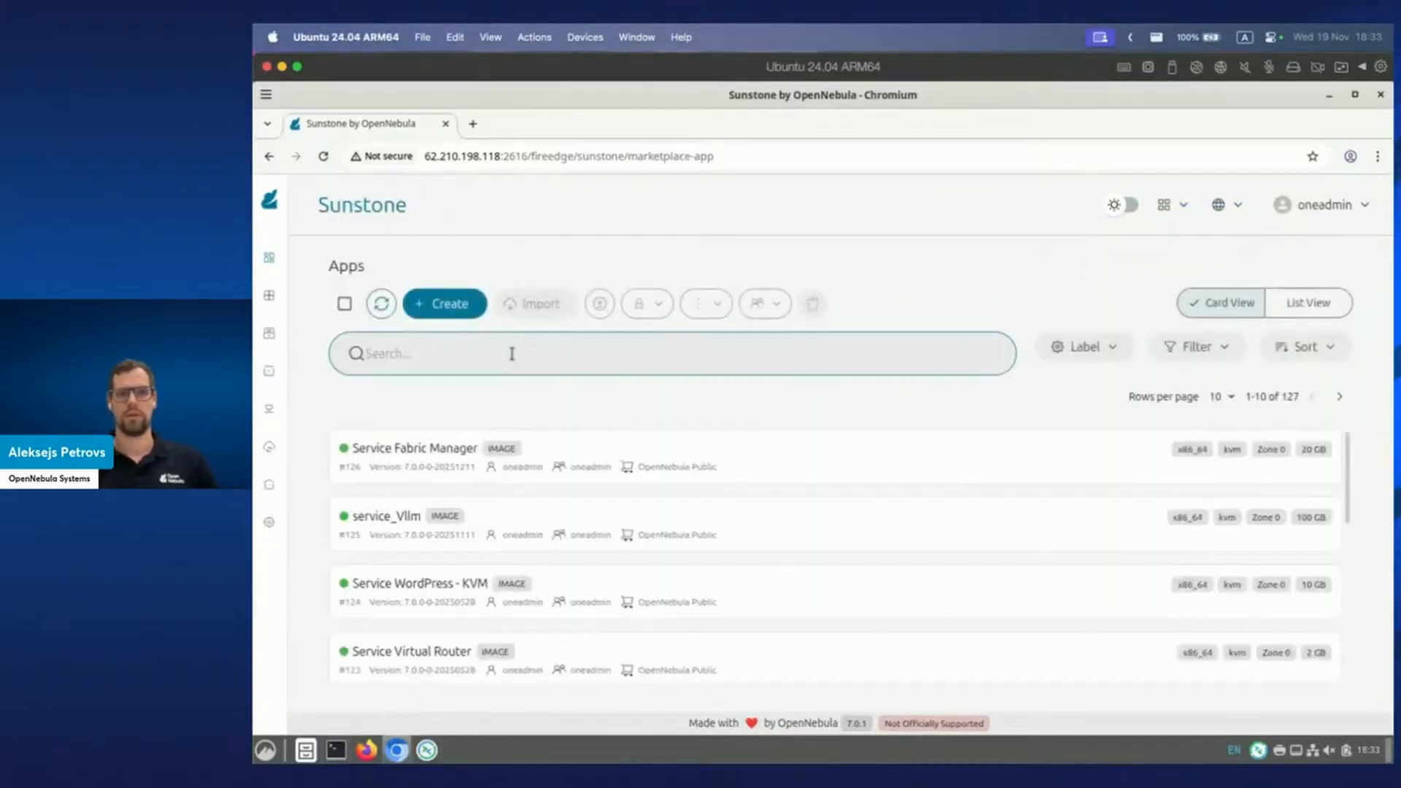
text(Ubuntu)
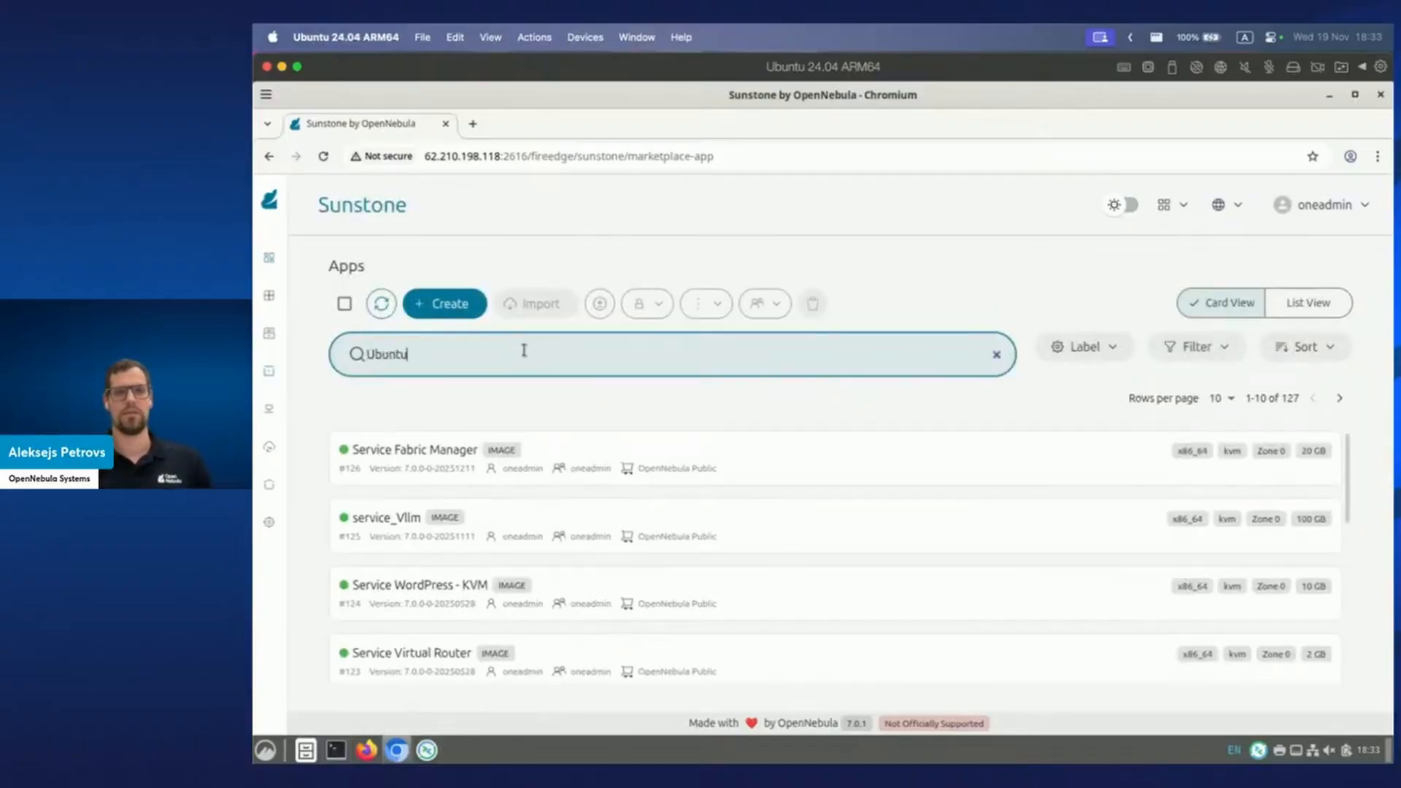
Download the Ubuntu 24.04 app into the 'default' datastore and return to the Apps list.
click(572, 450)
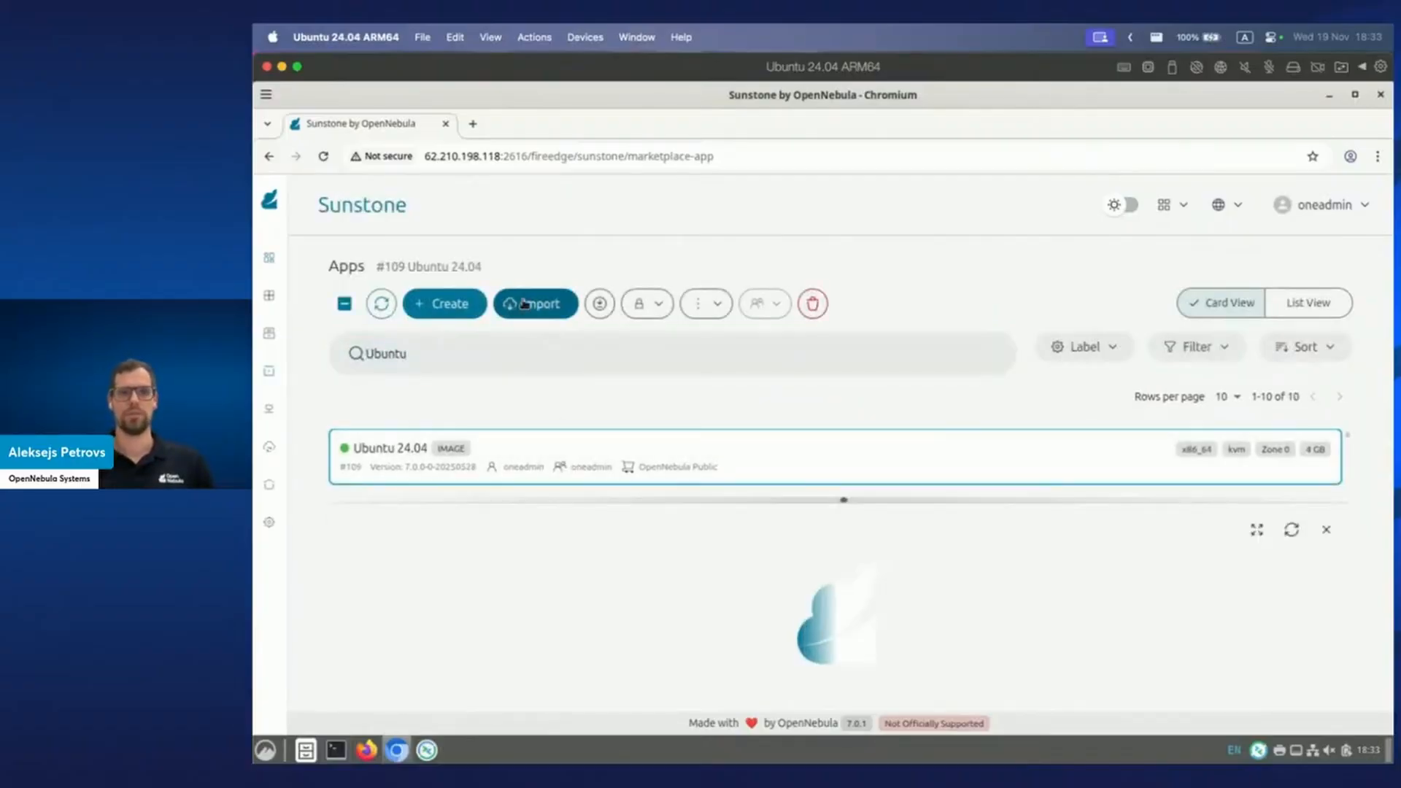
click(531, 303)
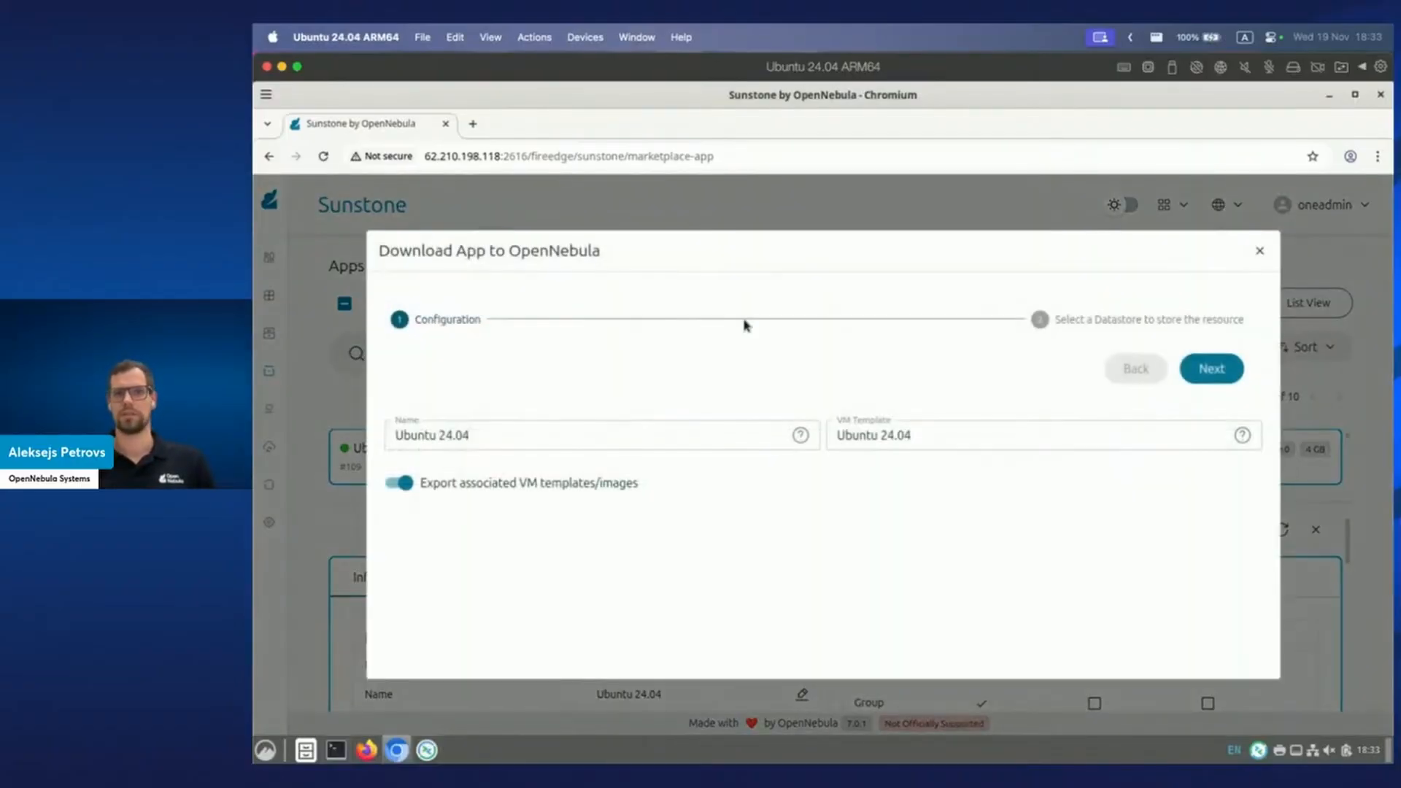
click(1211, 369)
click(711, 591)
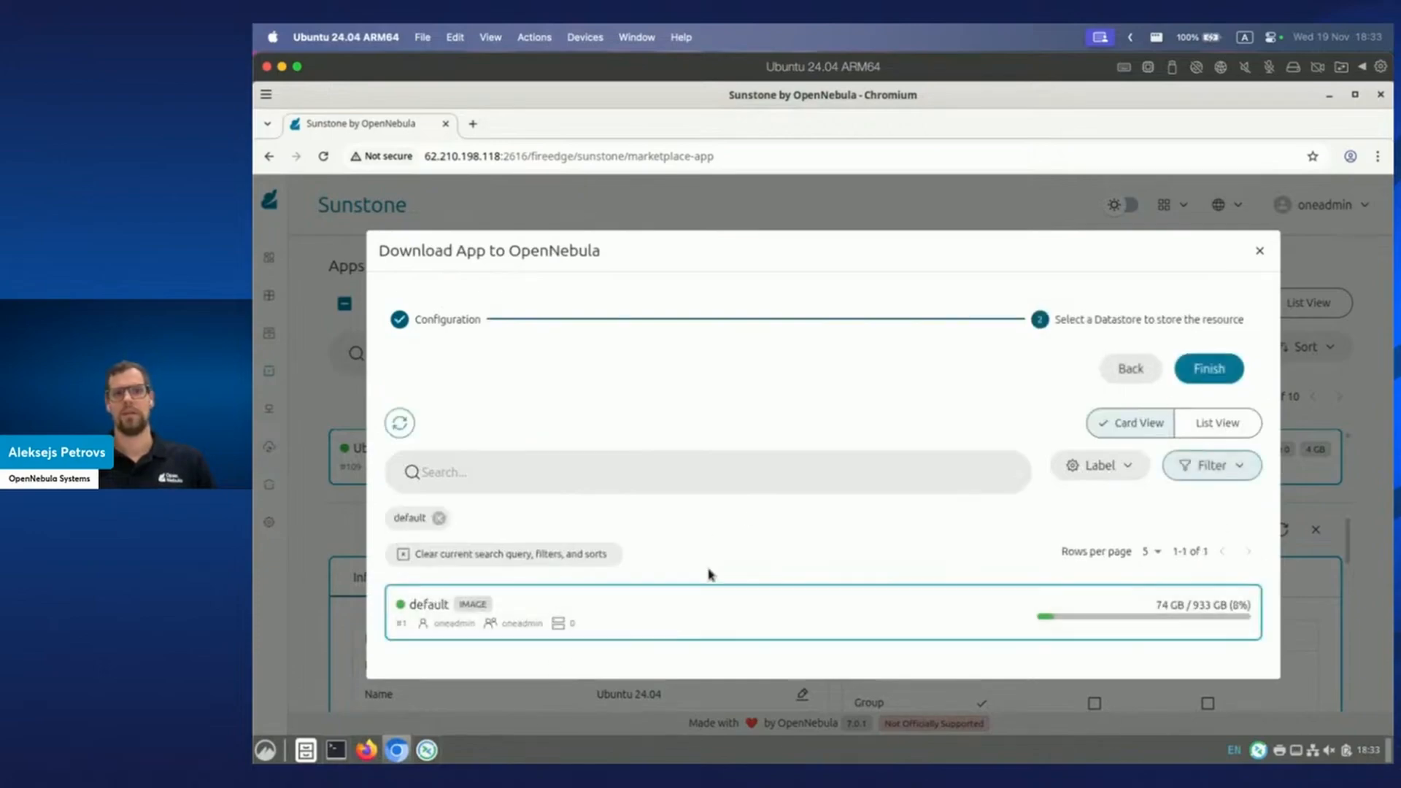
click(1210, 369)
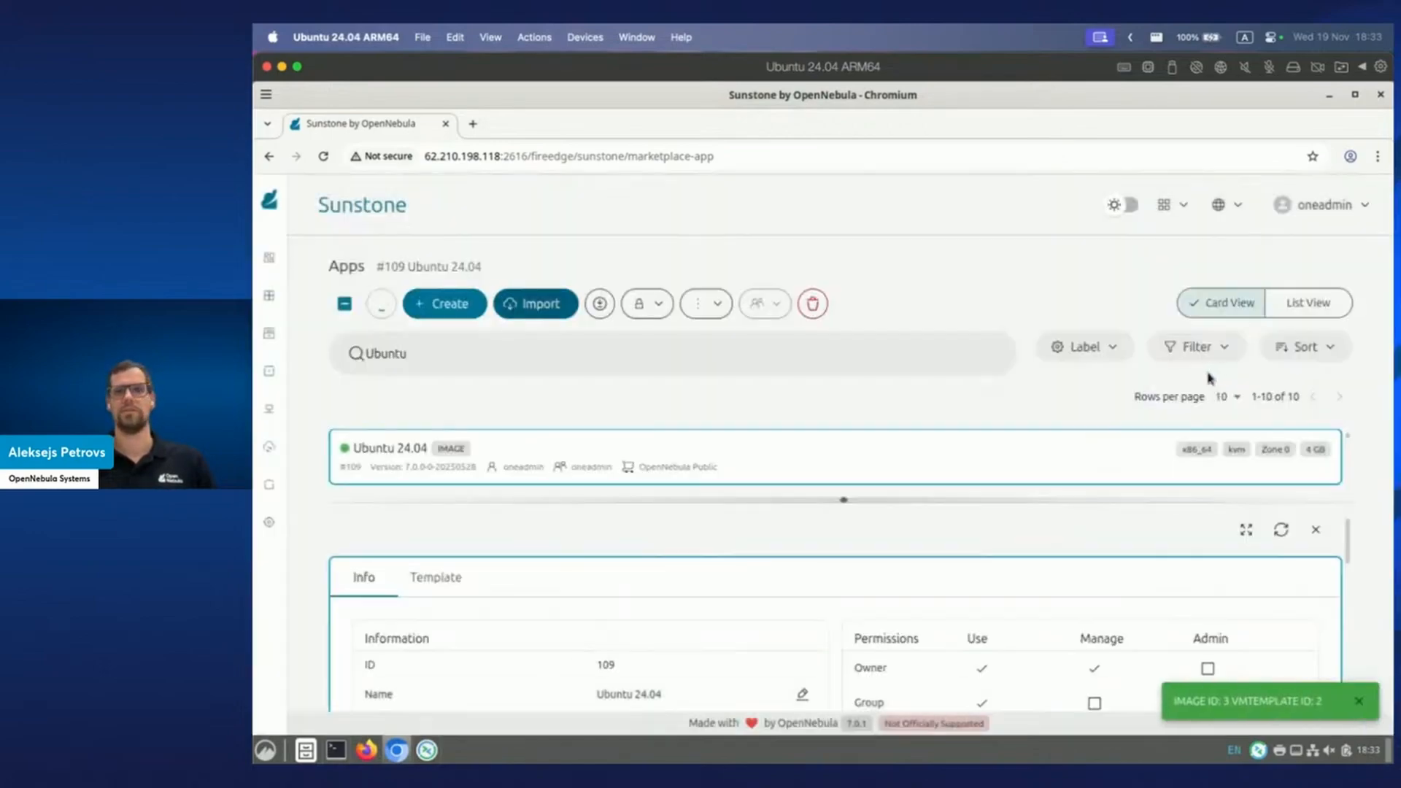
mouse_move(314, 409)
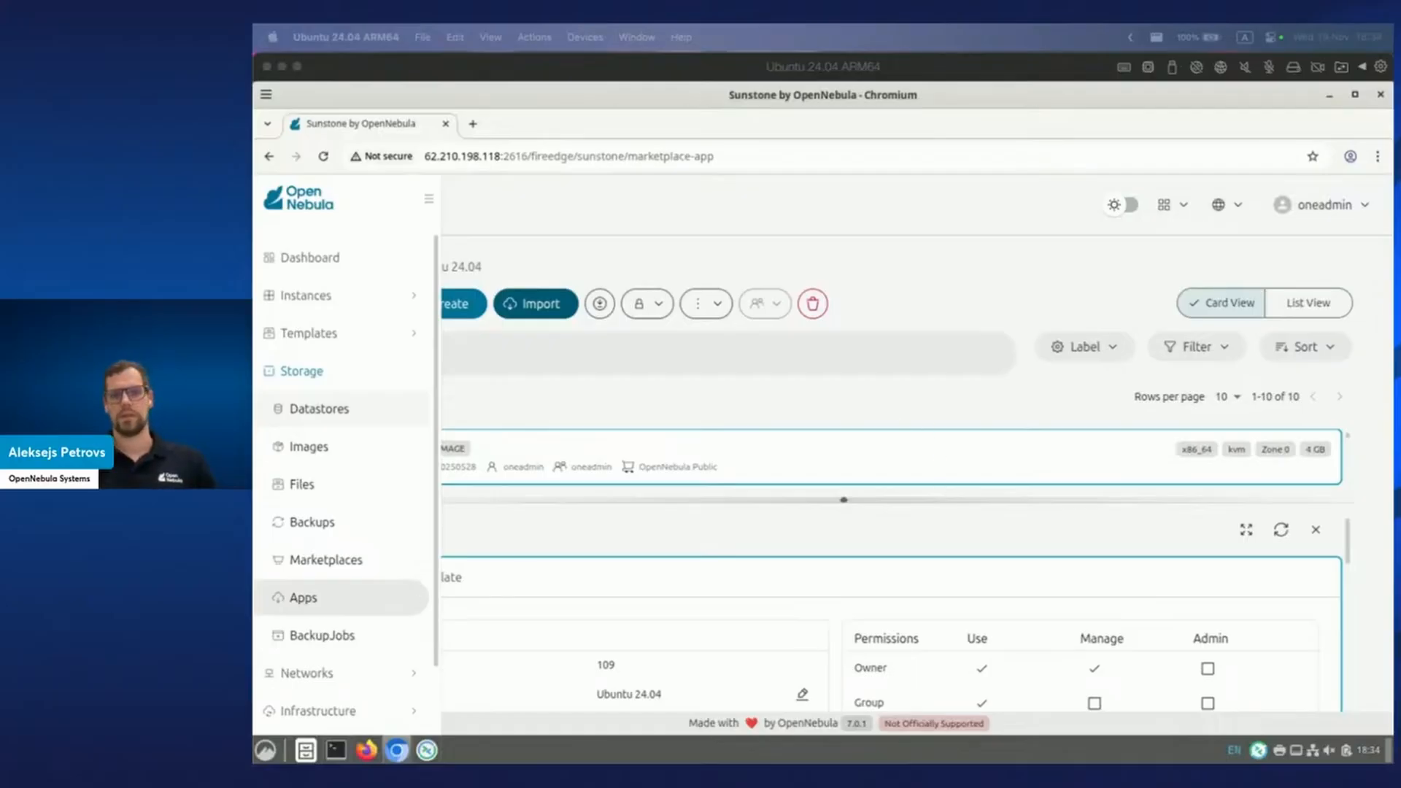
click(562, 396)
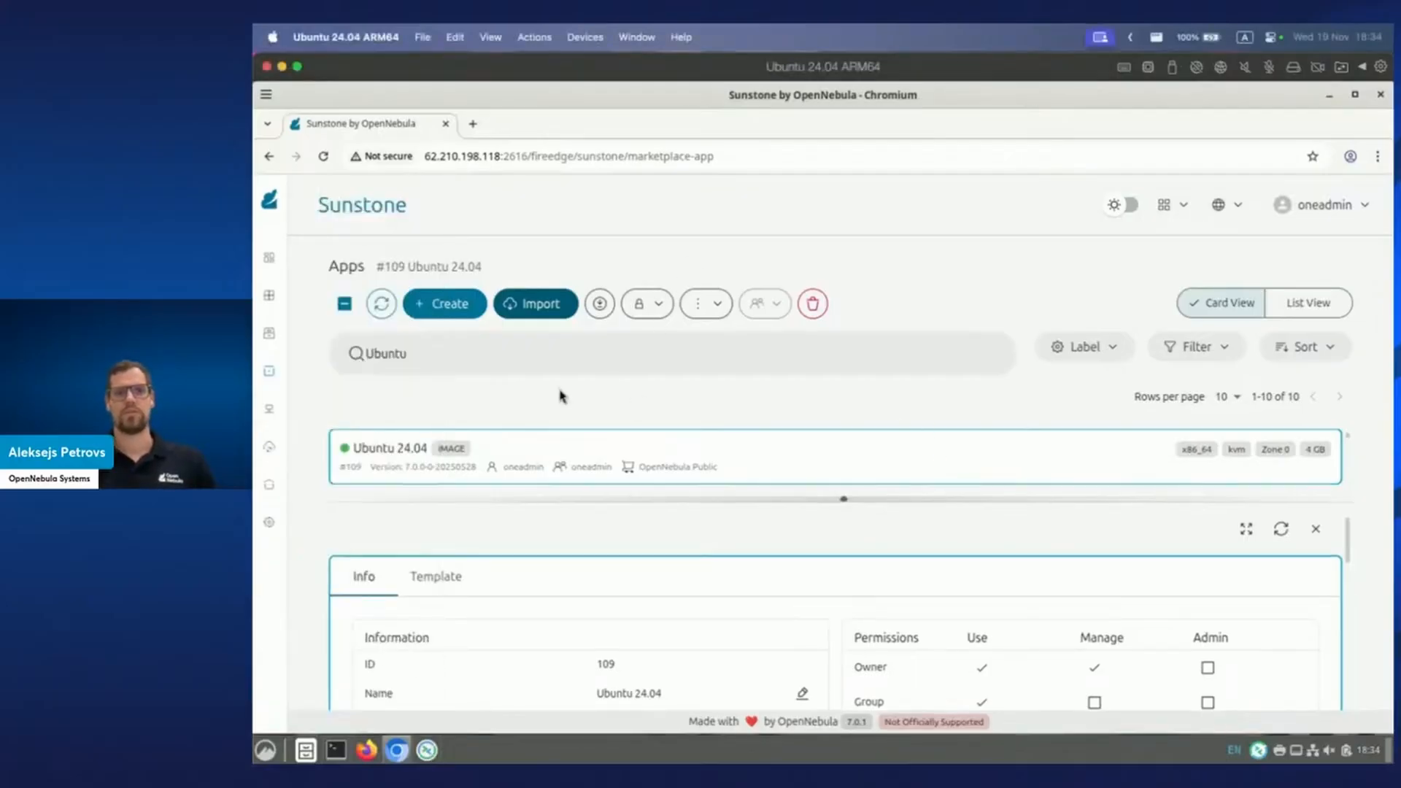
Close the Remmina remote desktop client from its taskbar menu.
click(427, 749)
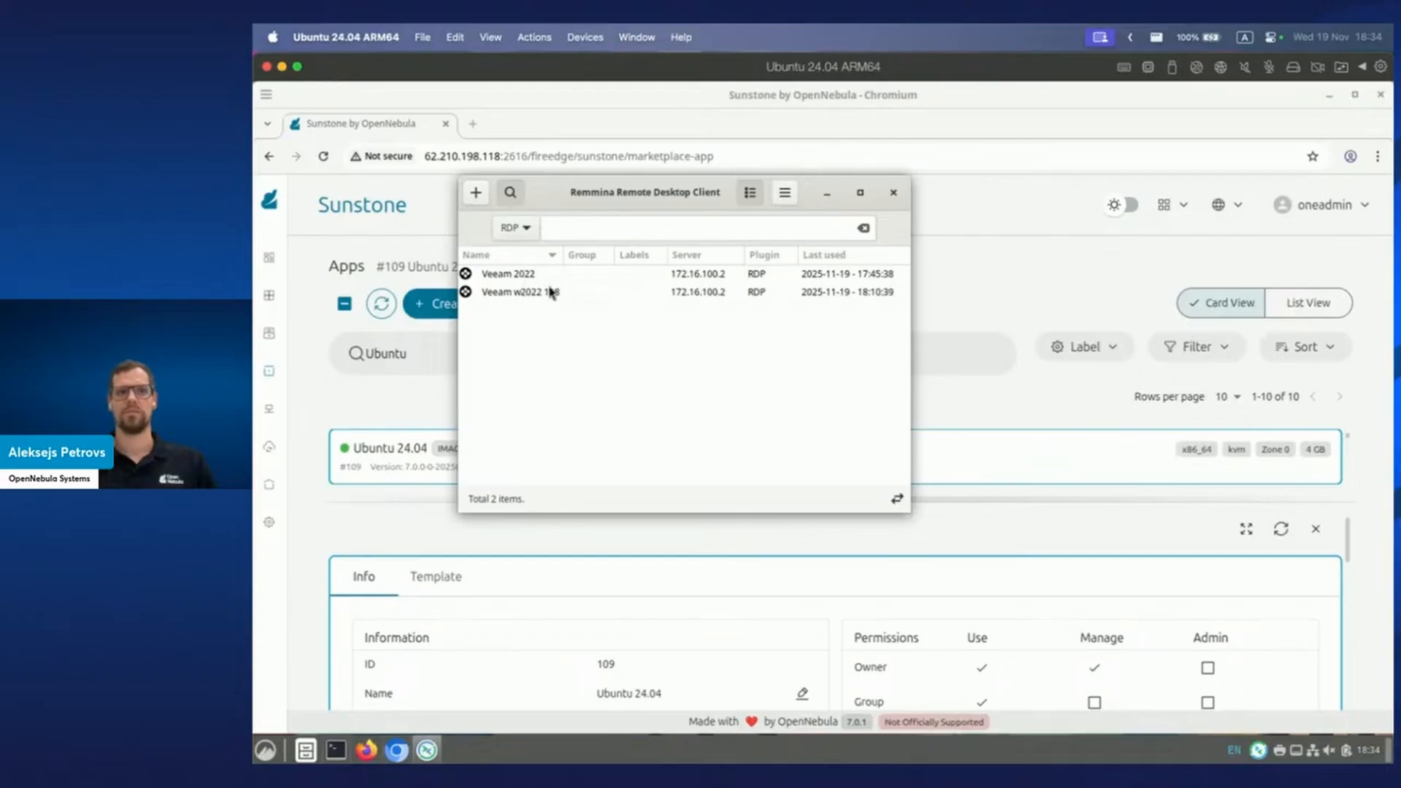
click(427, 750)
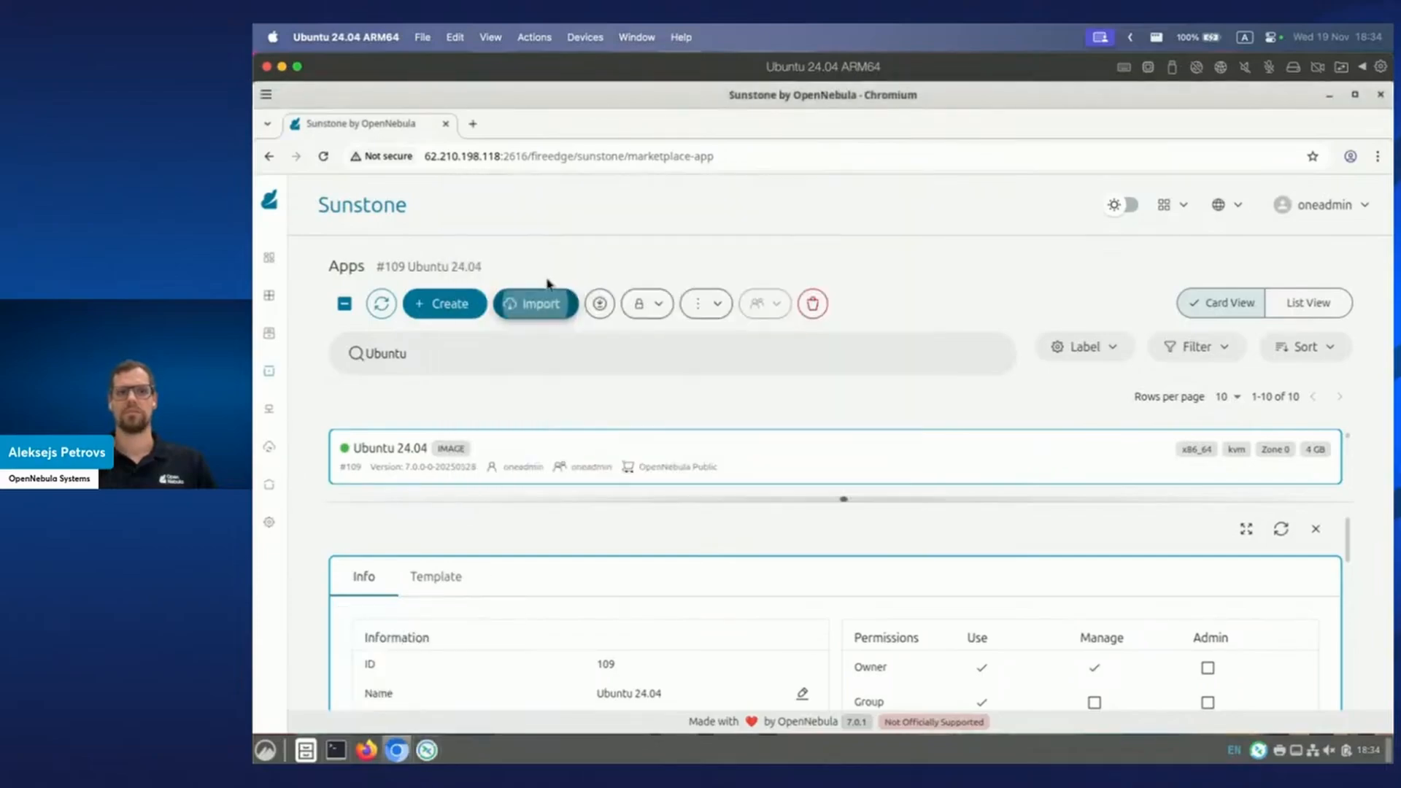
click(427, 750)
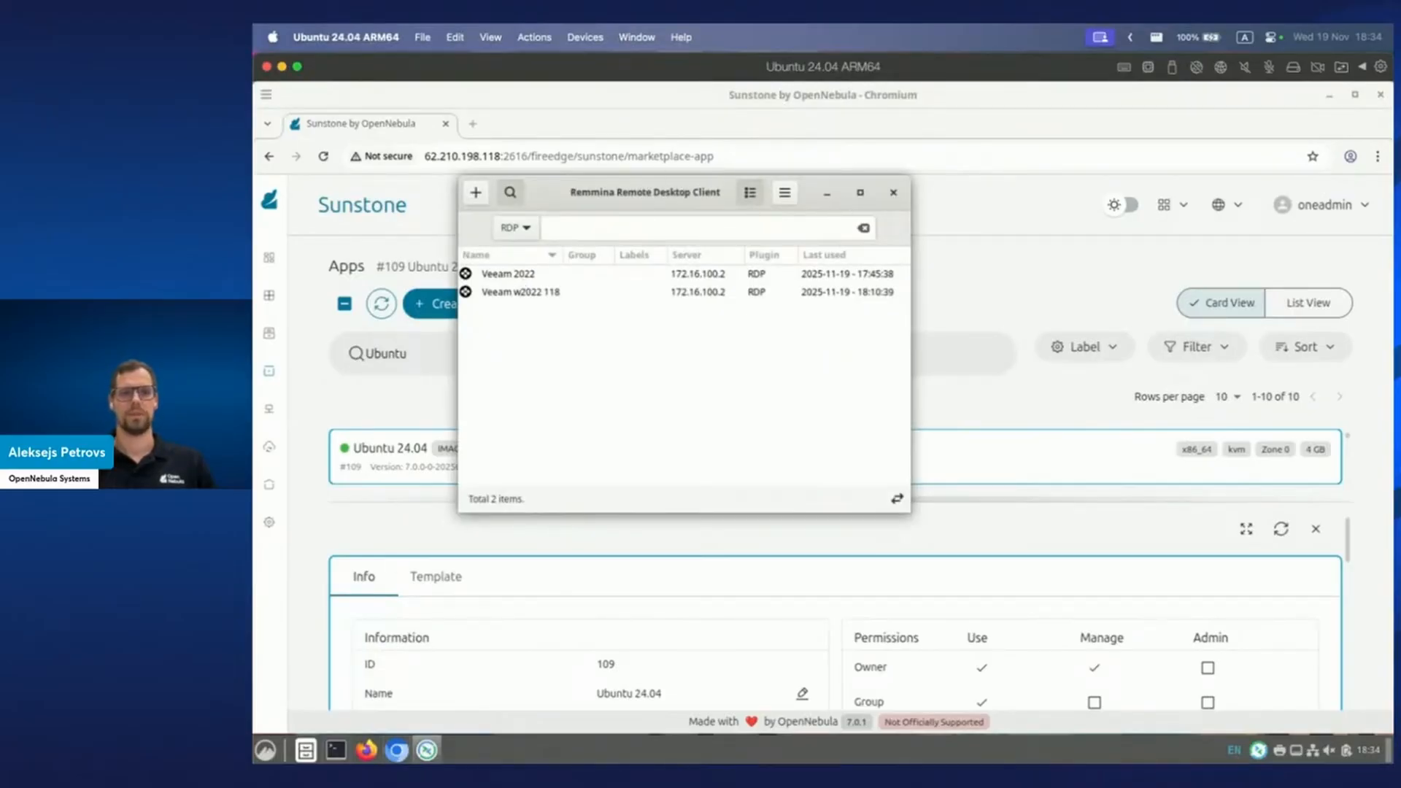
right_click(436, 753)
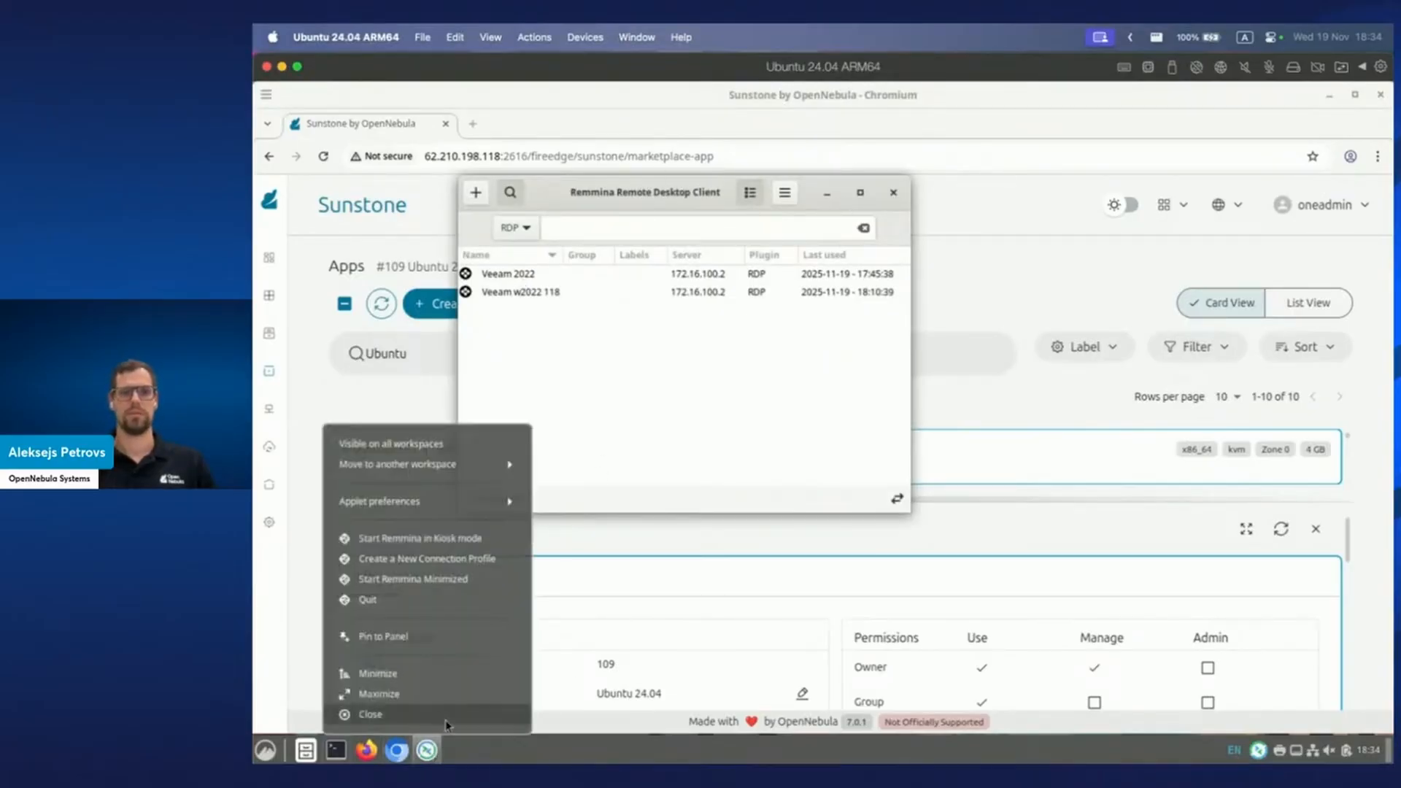
click(433, 717)
Relaunch Remmina via the app search 'rem' and connect to the 'Veeam 2022' session.
click(265, 750)
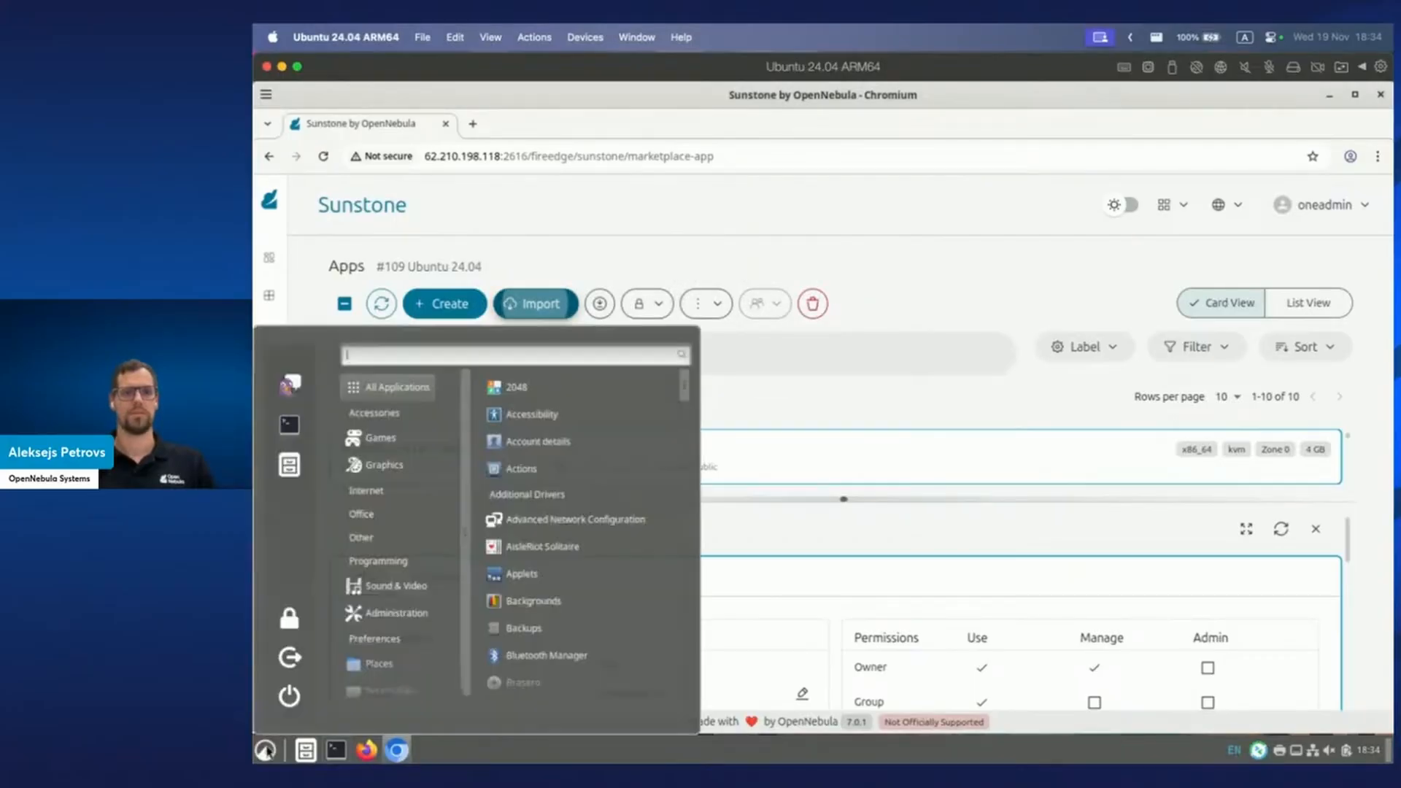
text(rem)
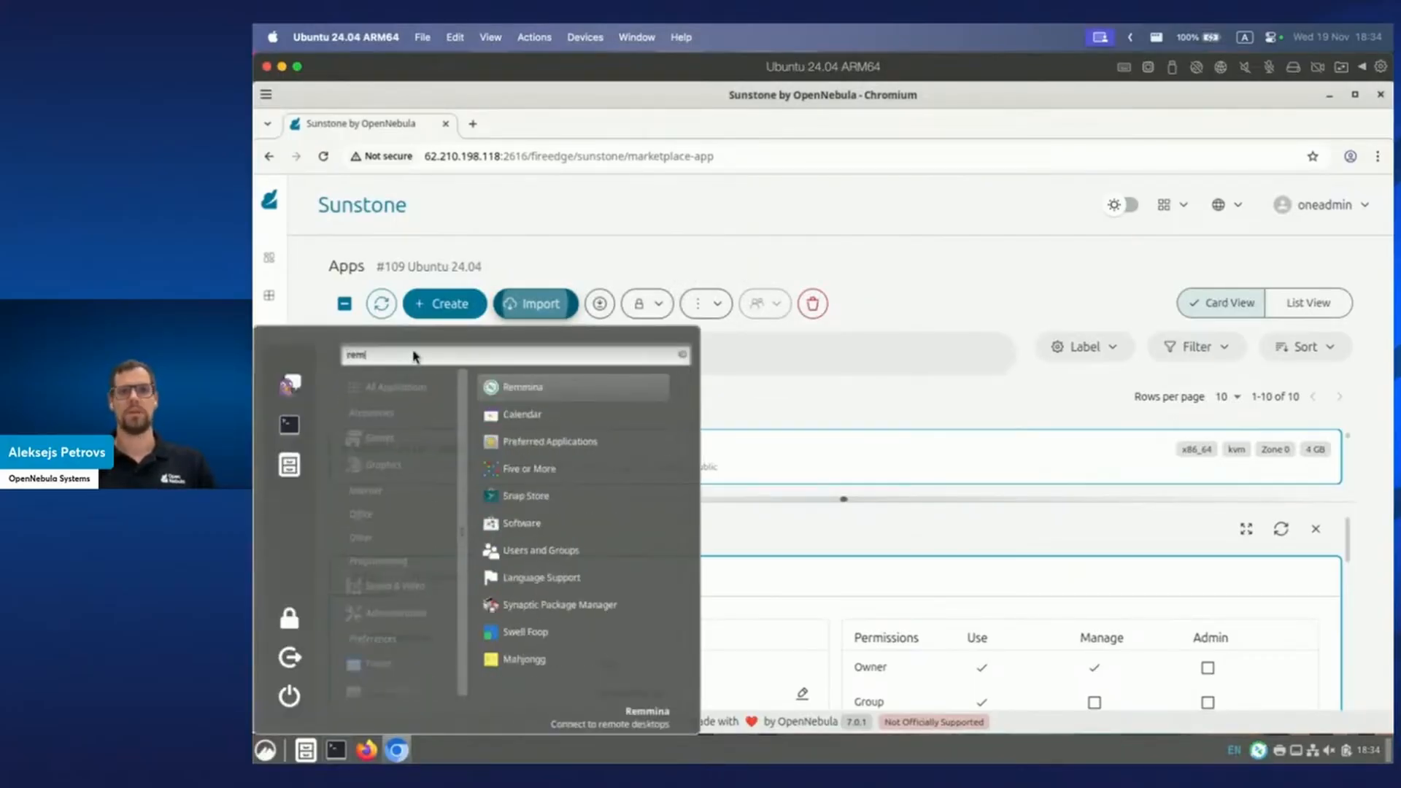
click(543, 394)
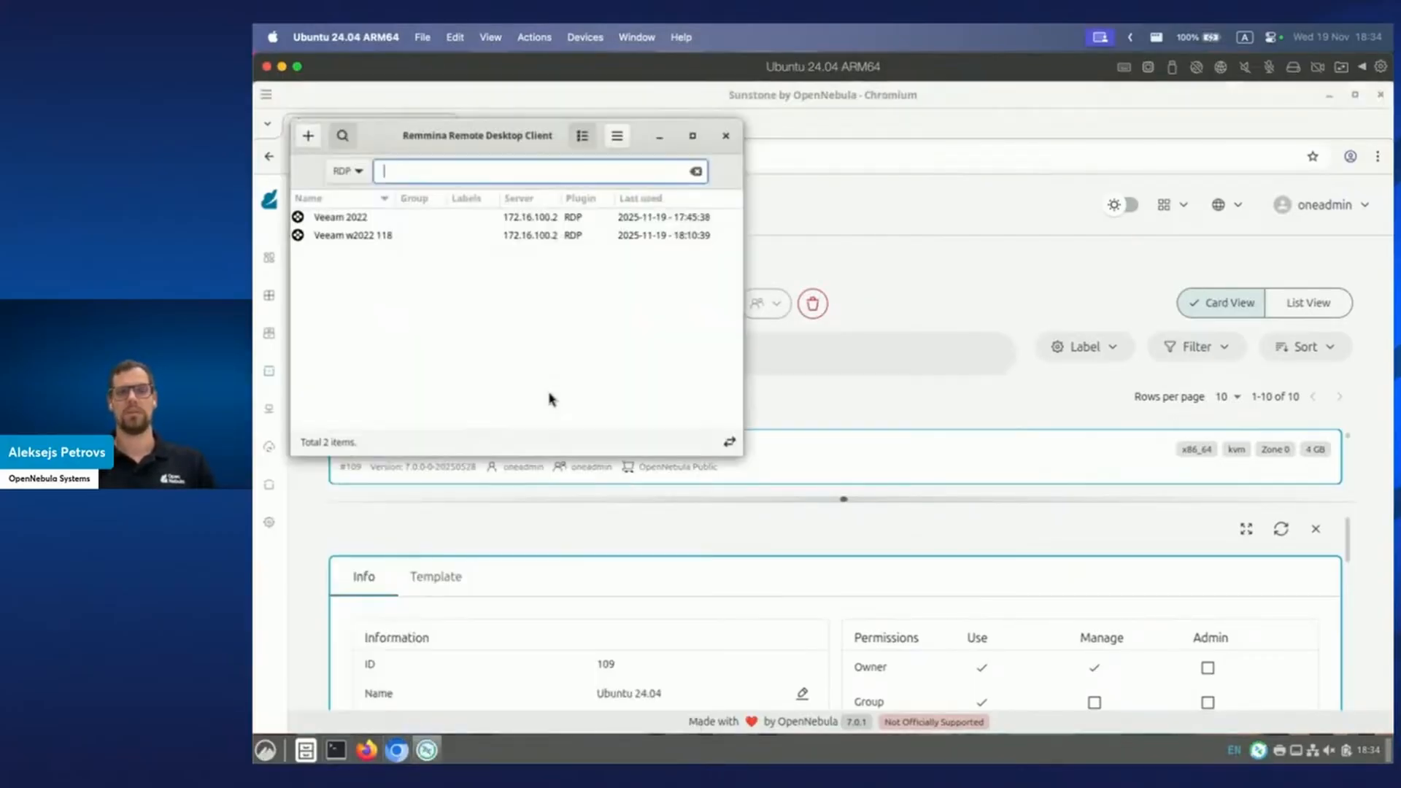
click(367, 223)
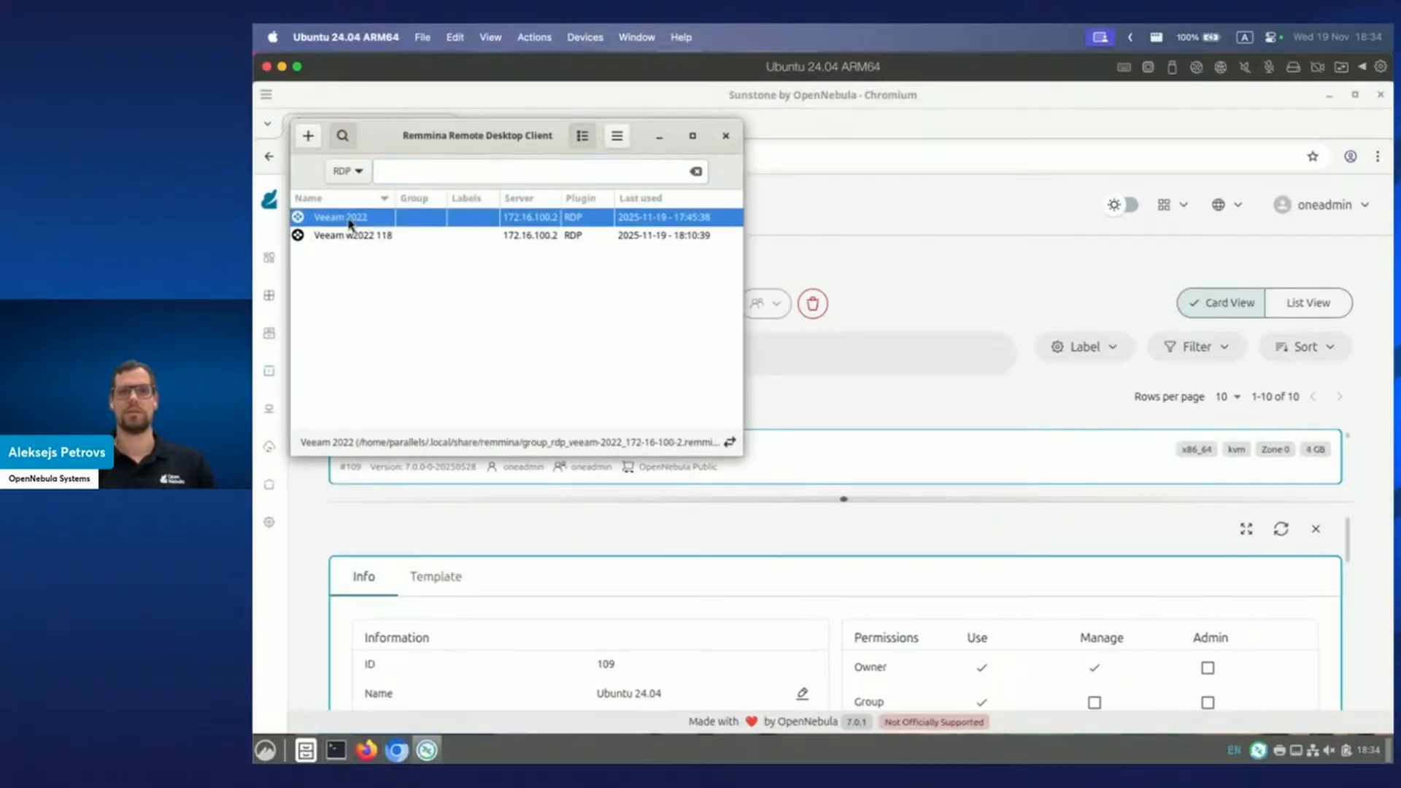
double_click(349, 220)
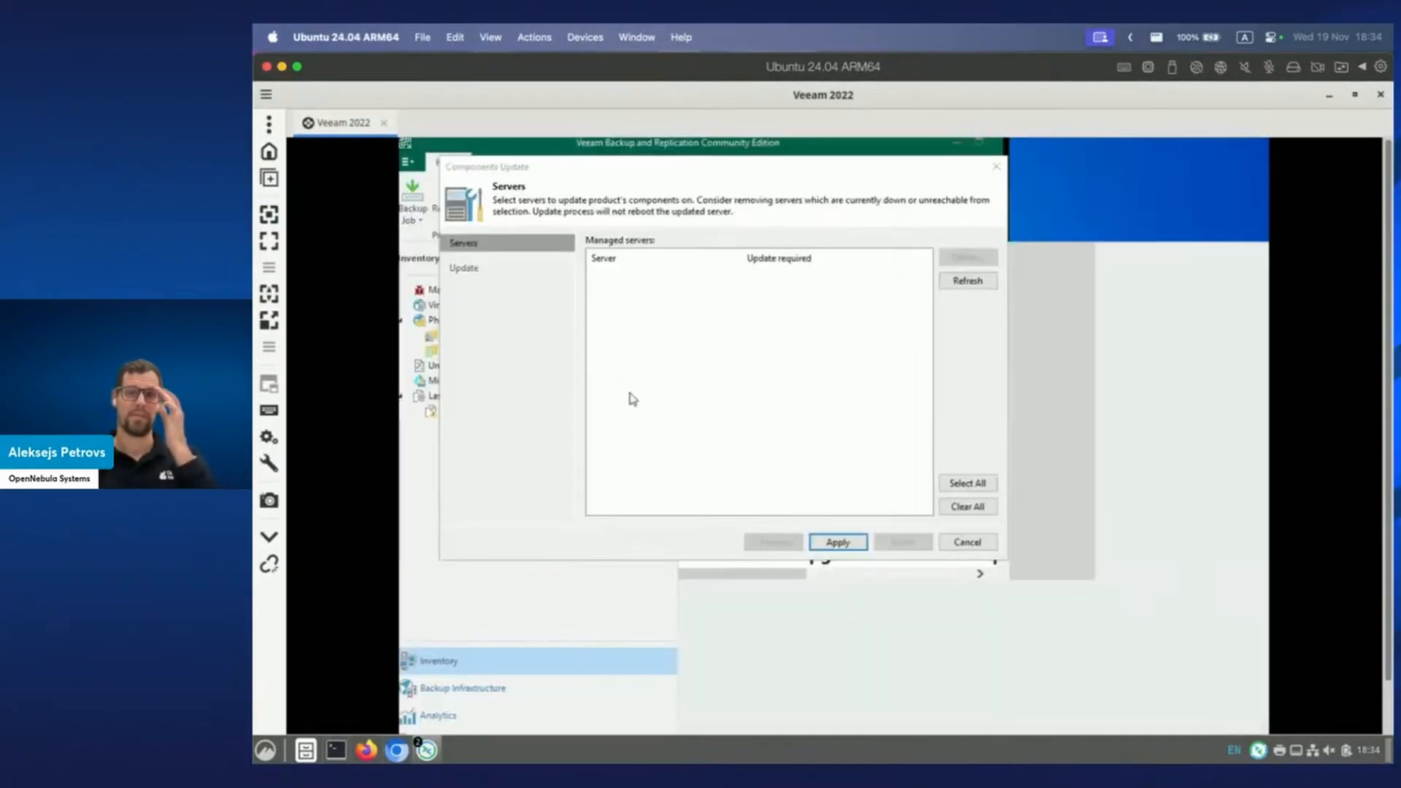
Apply the component updates to the managed server and finish the Components Update wizard.
click(837, 542)
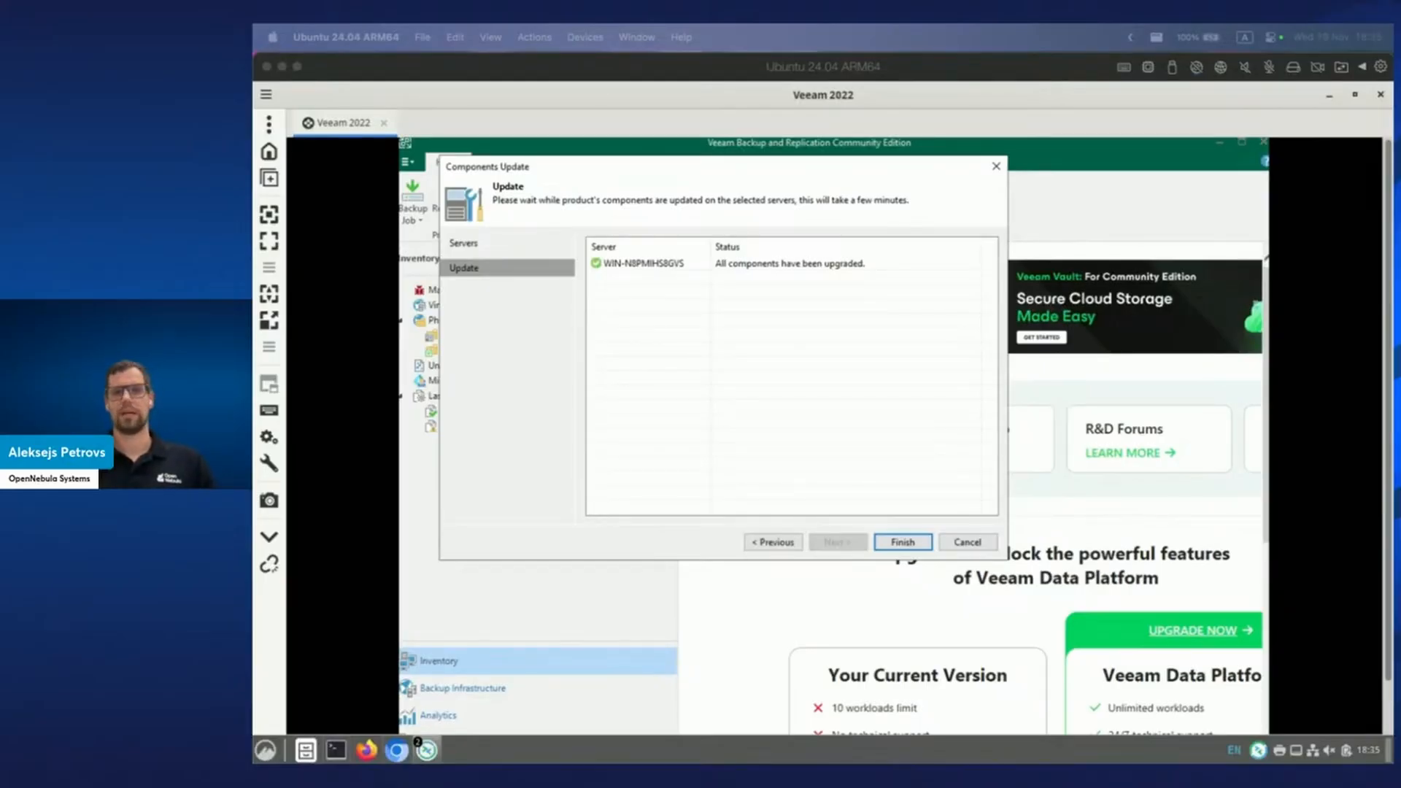
click(911, 543)
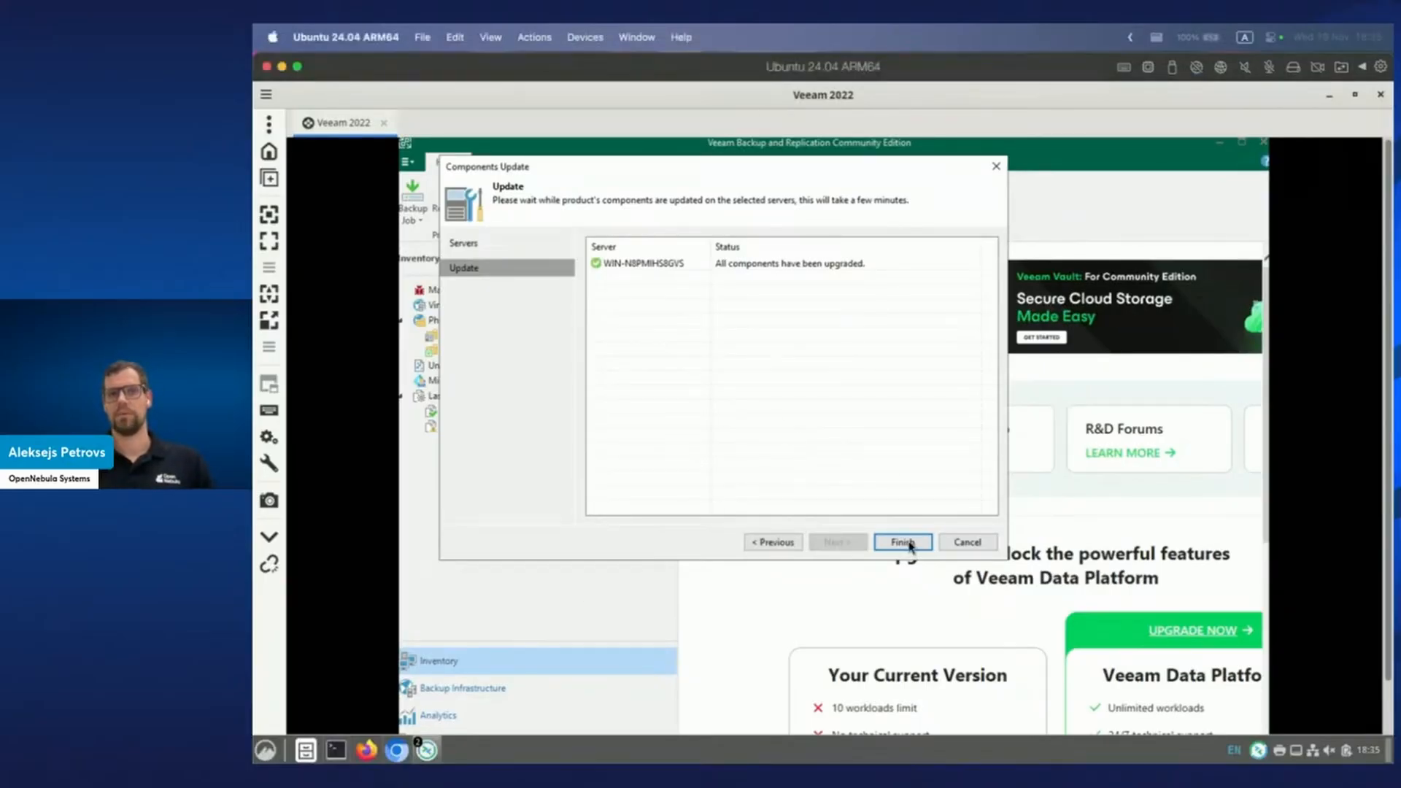
click(904, 542)
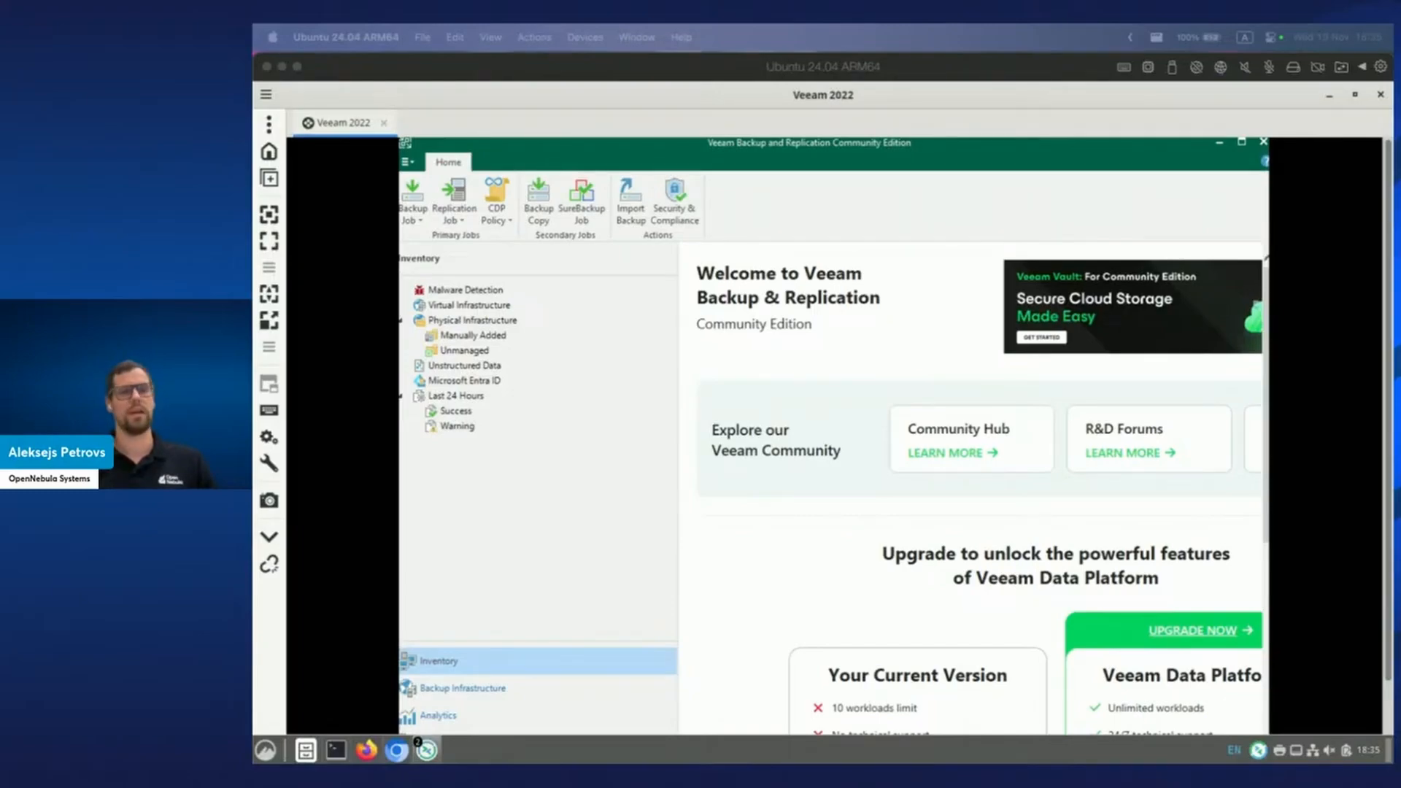
Go to Backup Infrastructure > Managed Servers and choose Add Server.
click(545, 493)
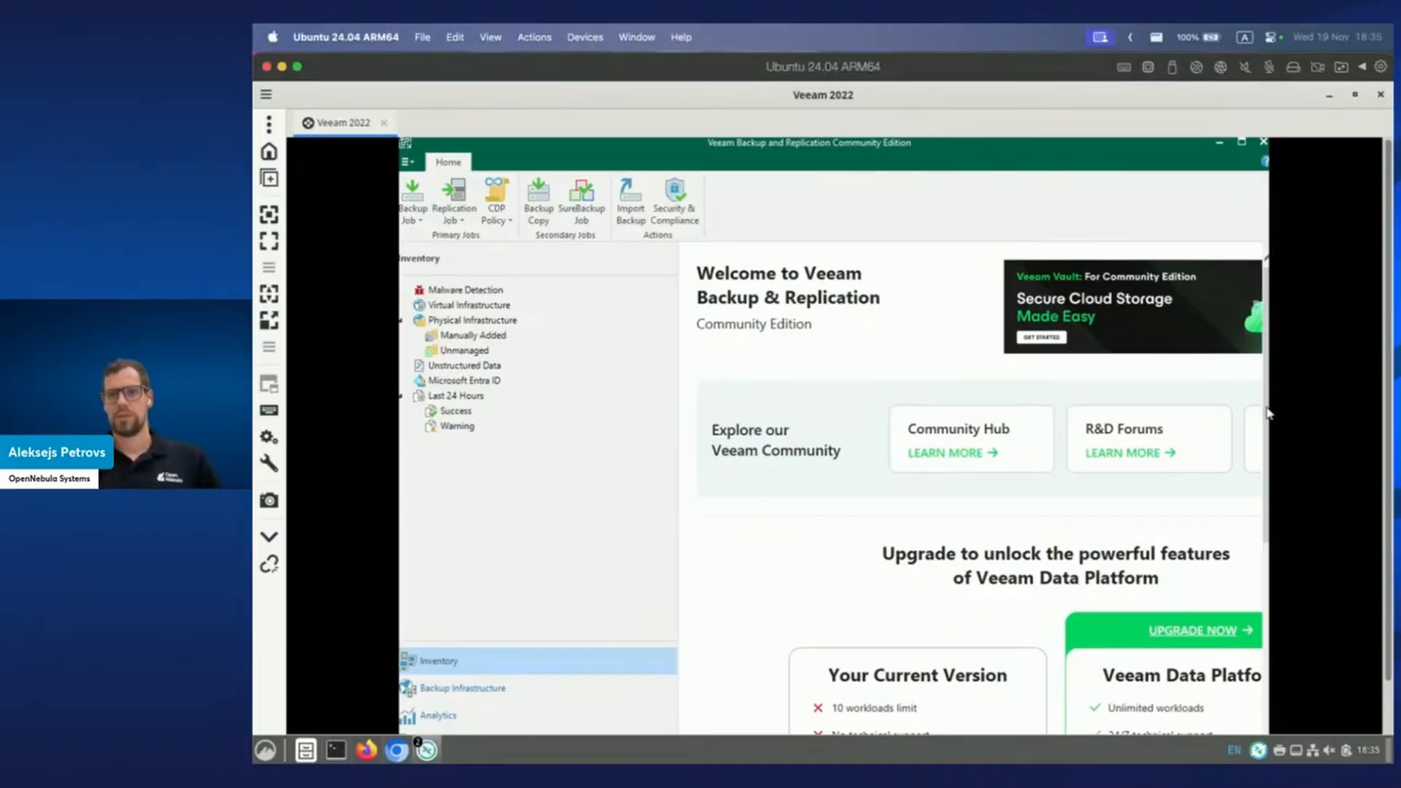
scroll(1267, 414, down, 3)
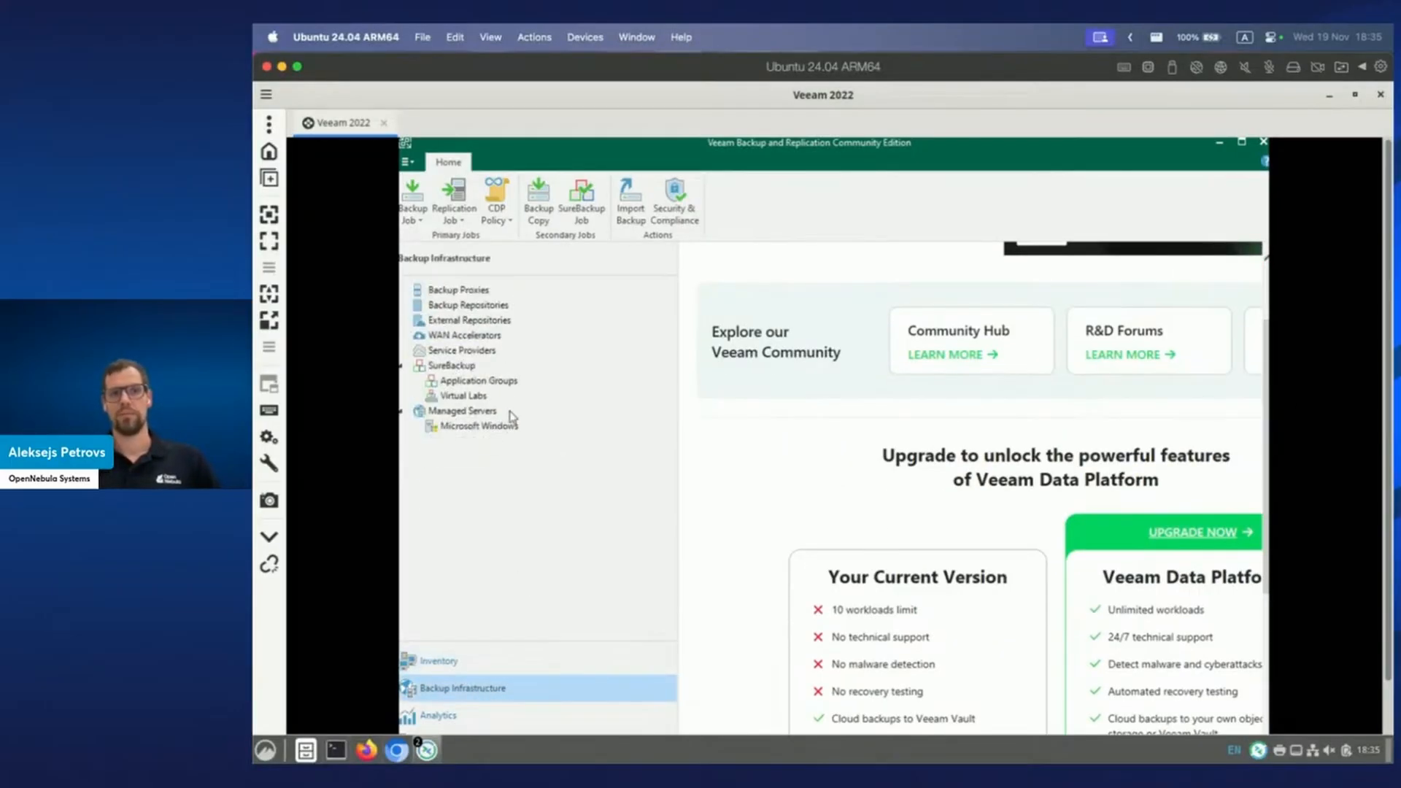
click(476, 415)
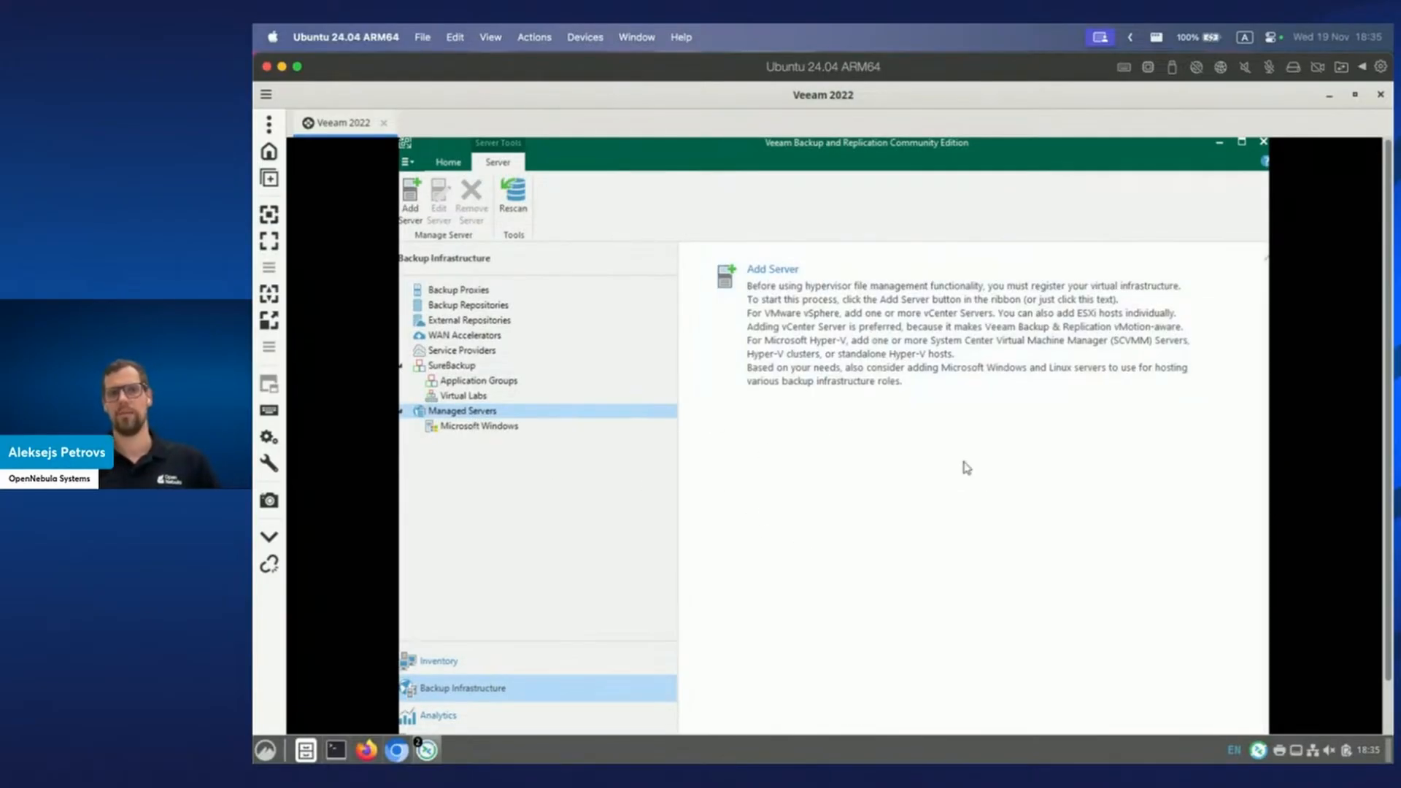
click(819, 357)
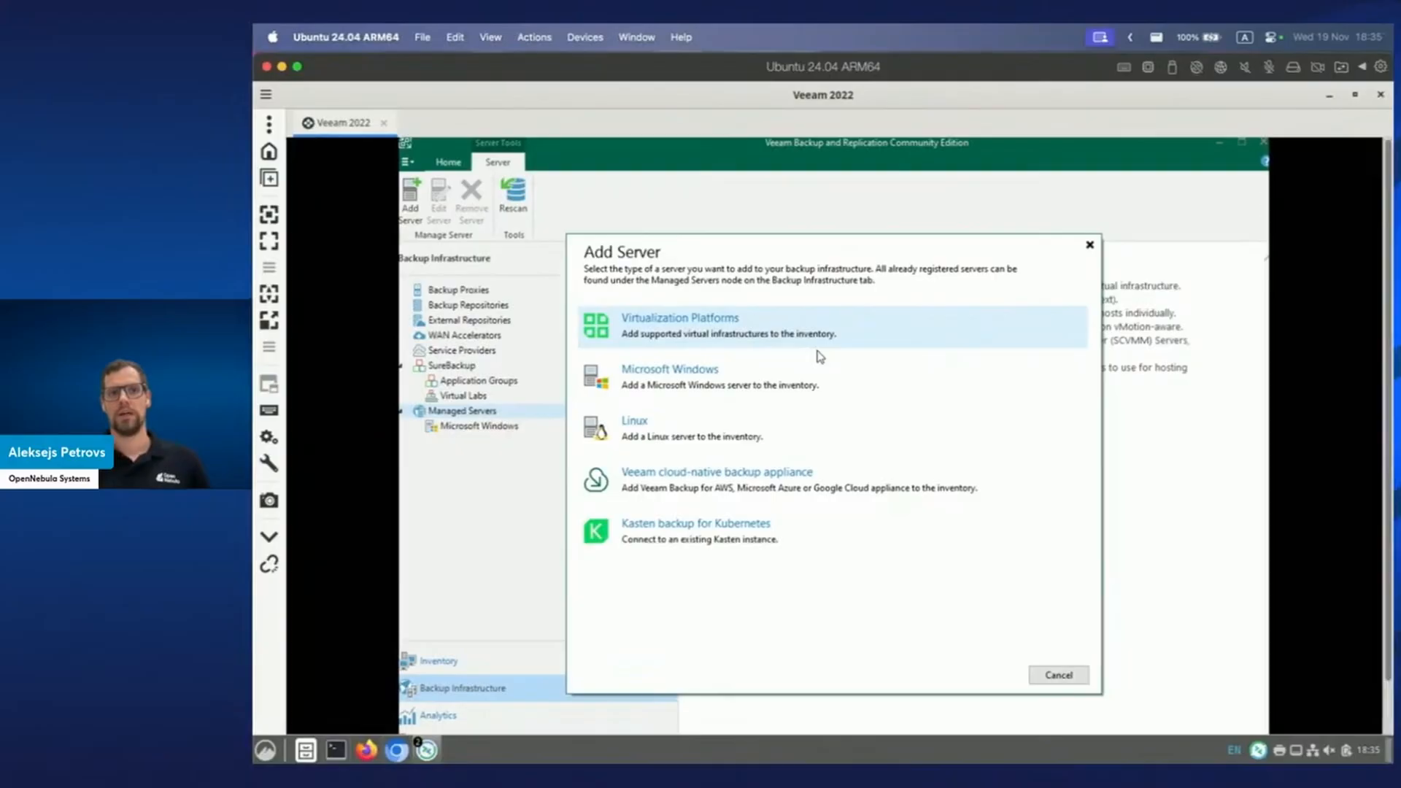
Pick Virtualization Platforms > Oracle Linux Virtualization Manager to start the New oVirt KVM Manager wizard.
key(ctrl+Right)
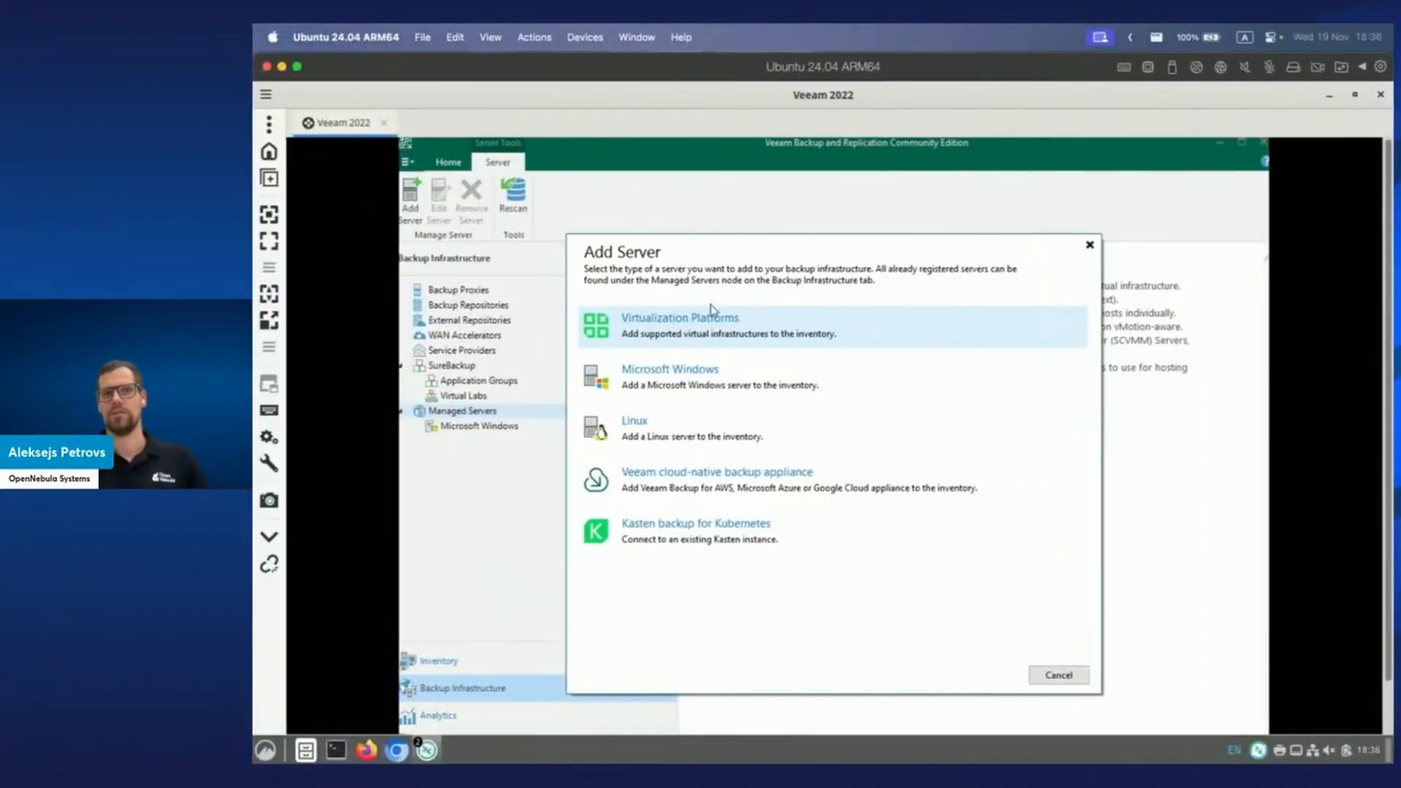
click(674, 321)
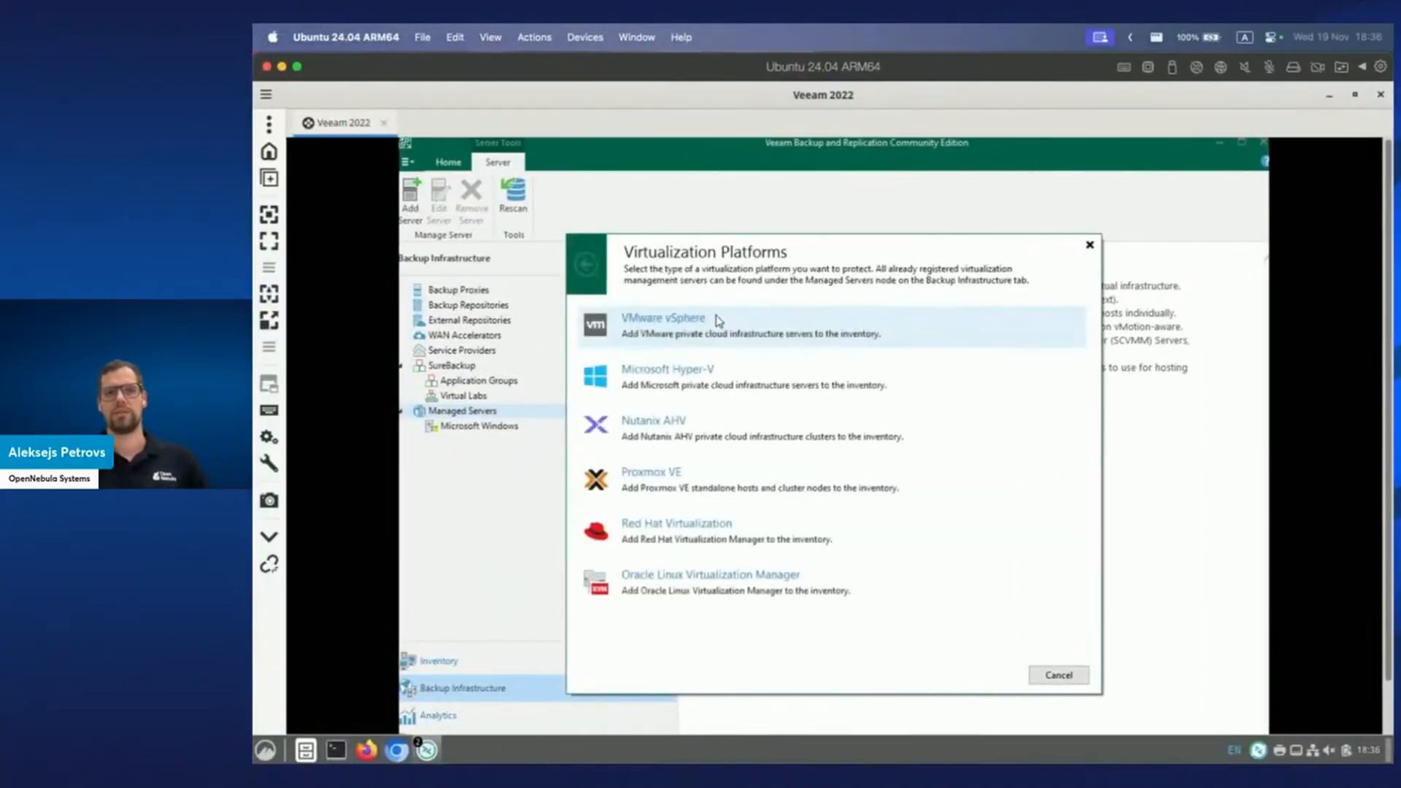
click(667, 595)
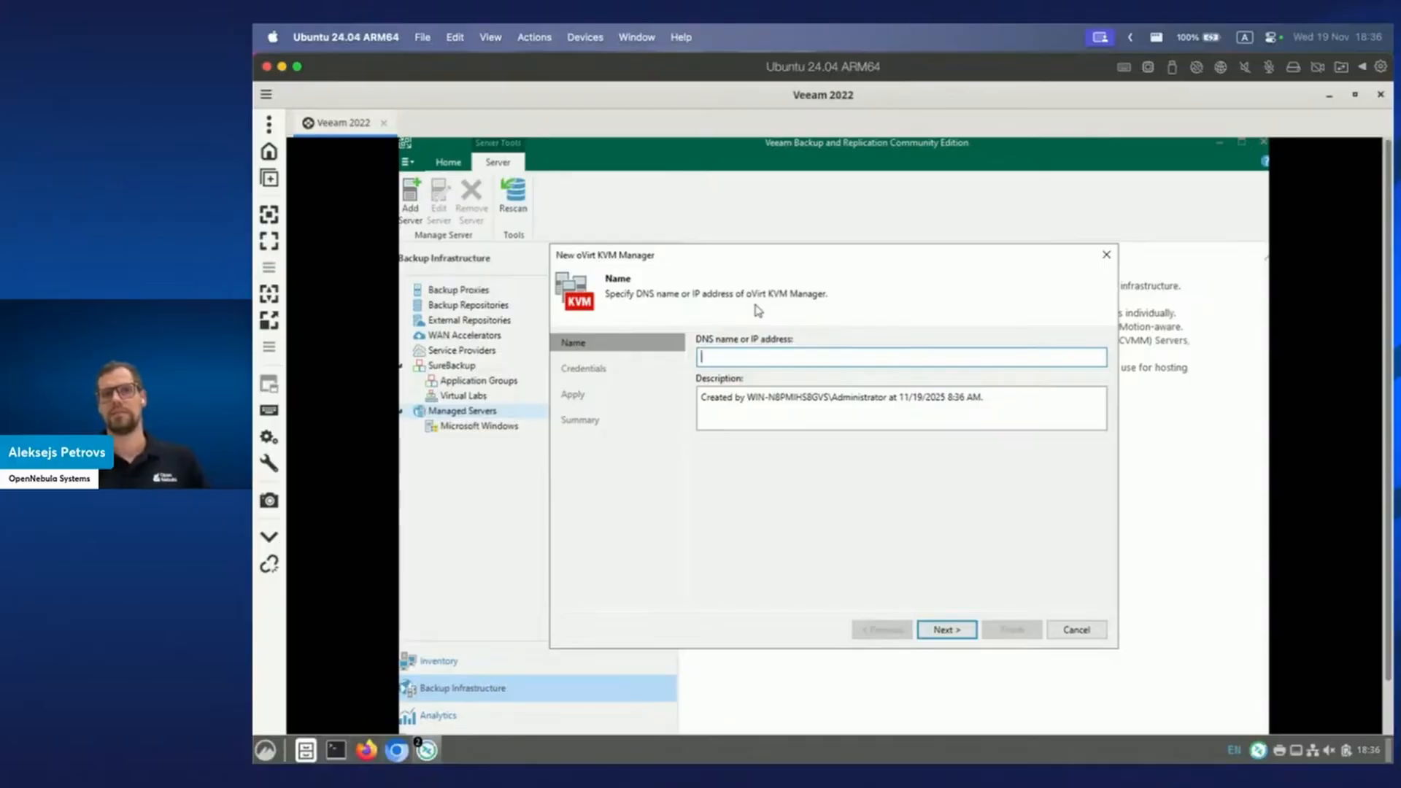
Copy the Sunstone server's IP address from the browser address bar.
click(396, 749)
drag(500, 155, 426, 154)
right_click(436, 159)
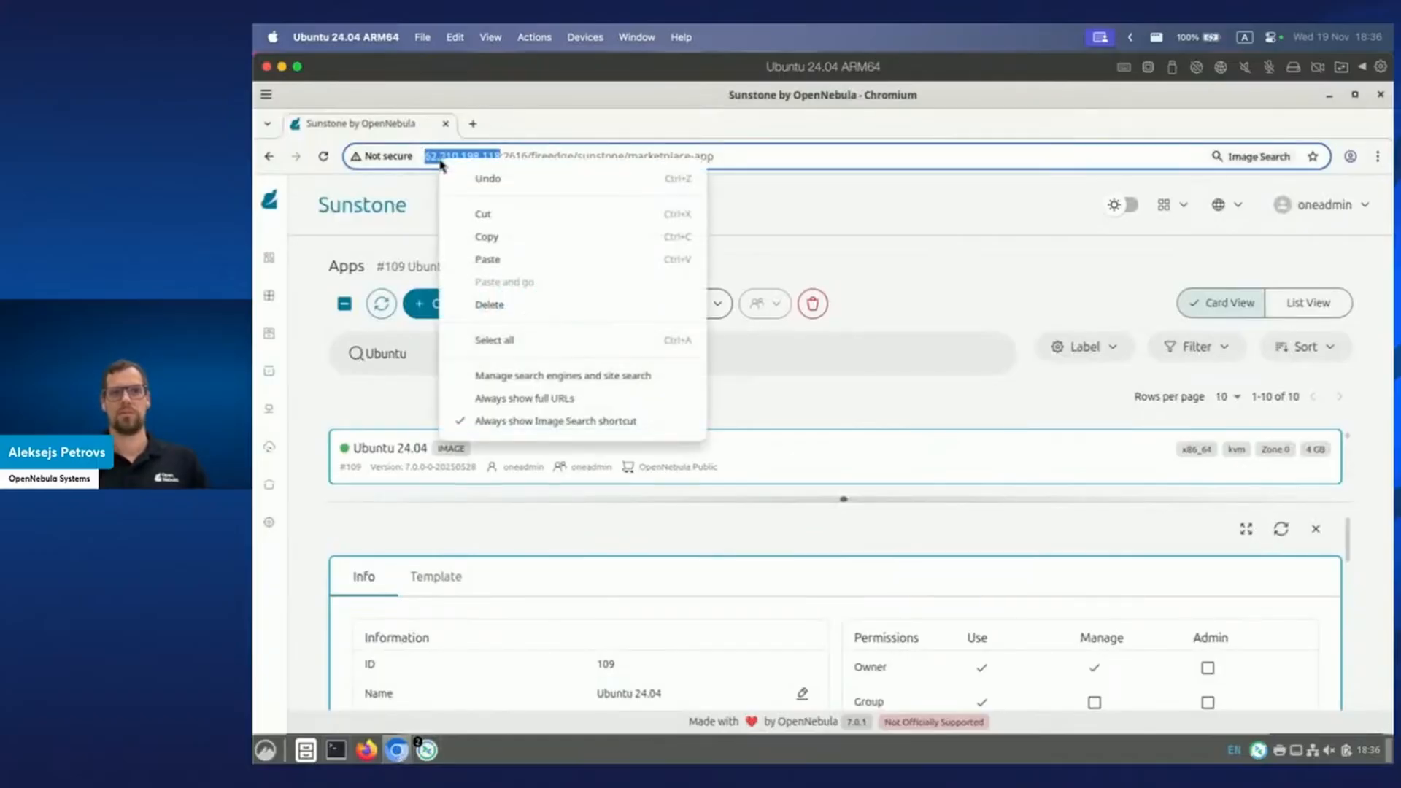
click(488, 237)
click(523, 209)
mouse_move(429, 750)
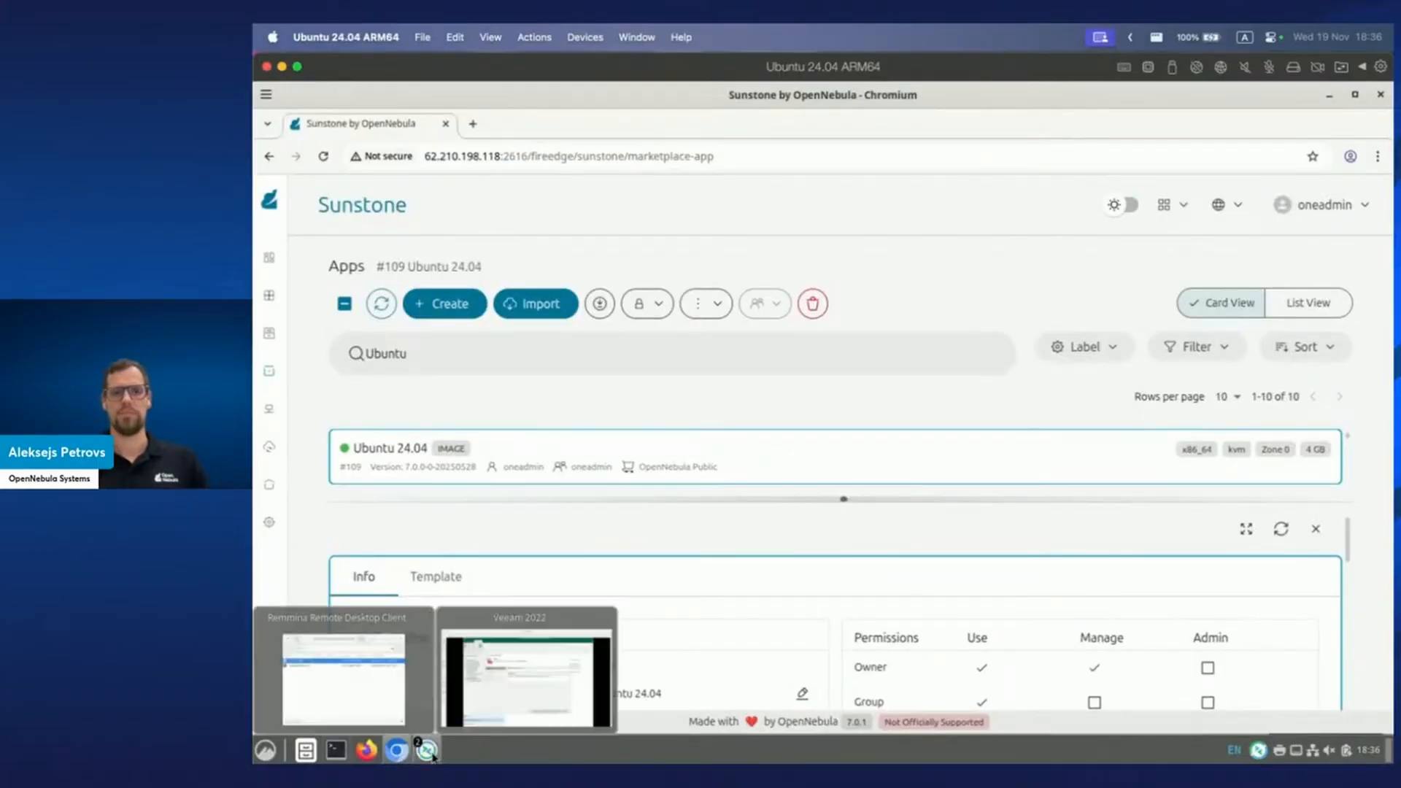
click(511, 678)
key(ctrl+v)
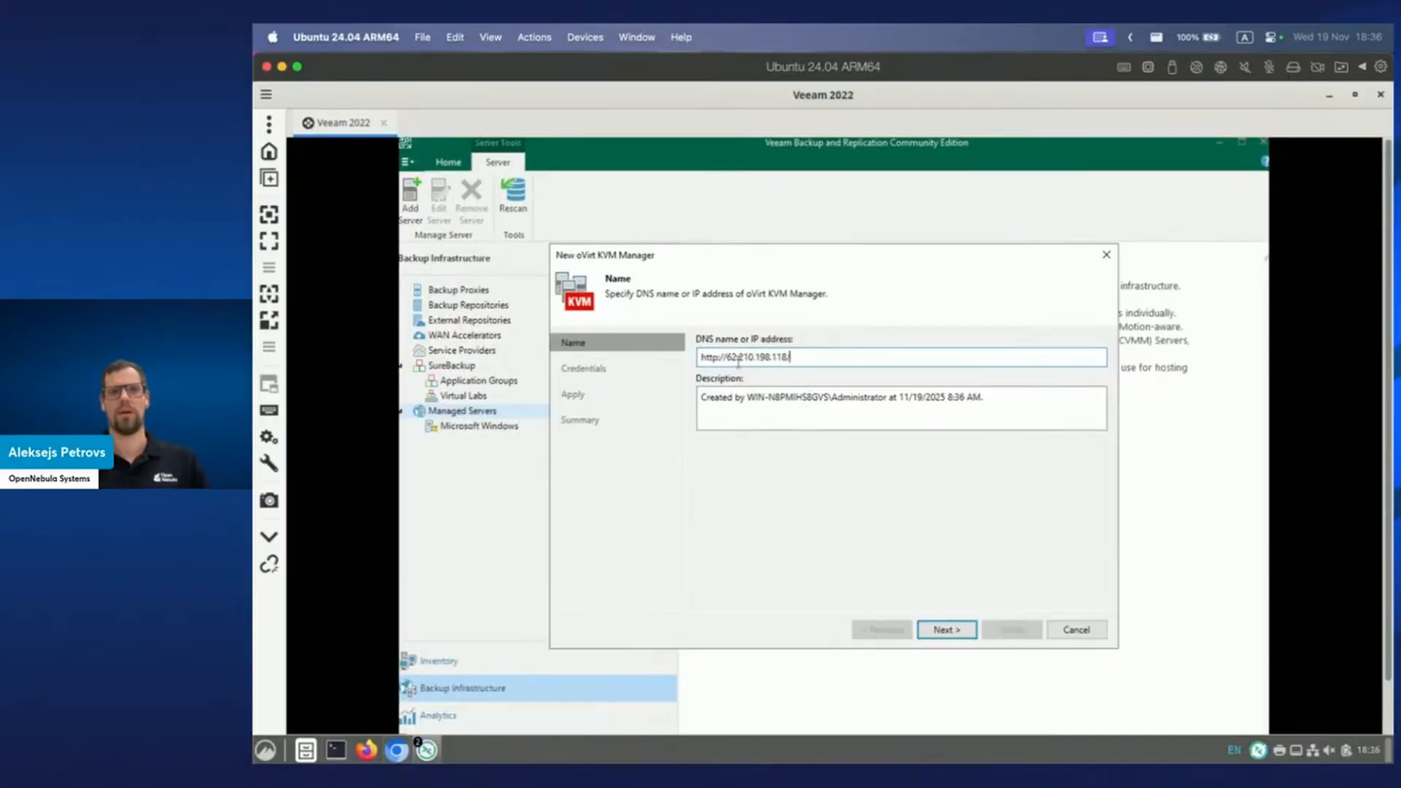
drag(717, 357, 723, 357)
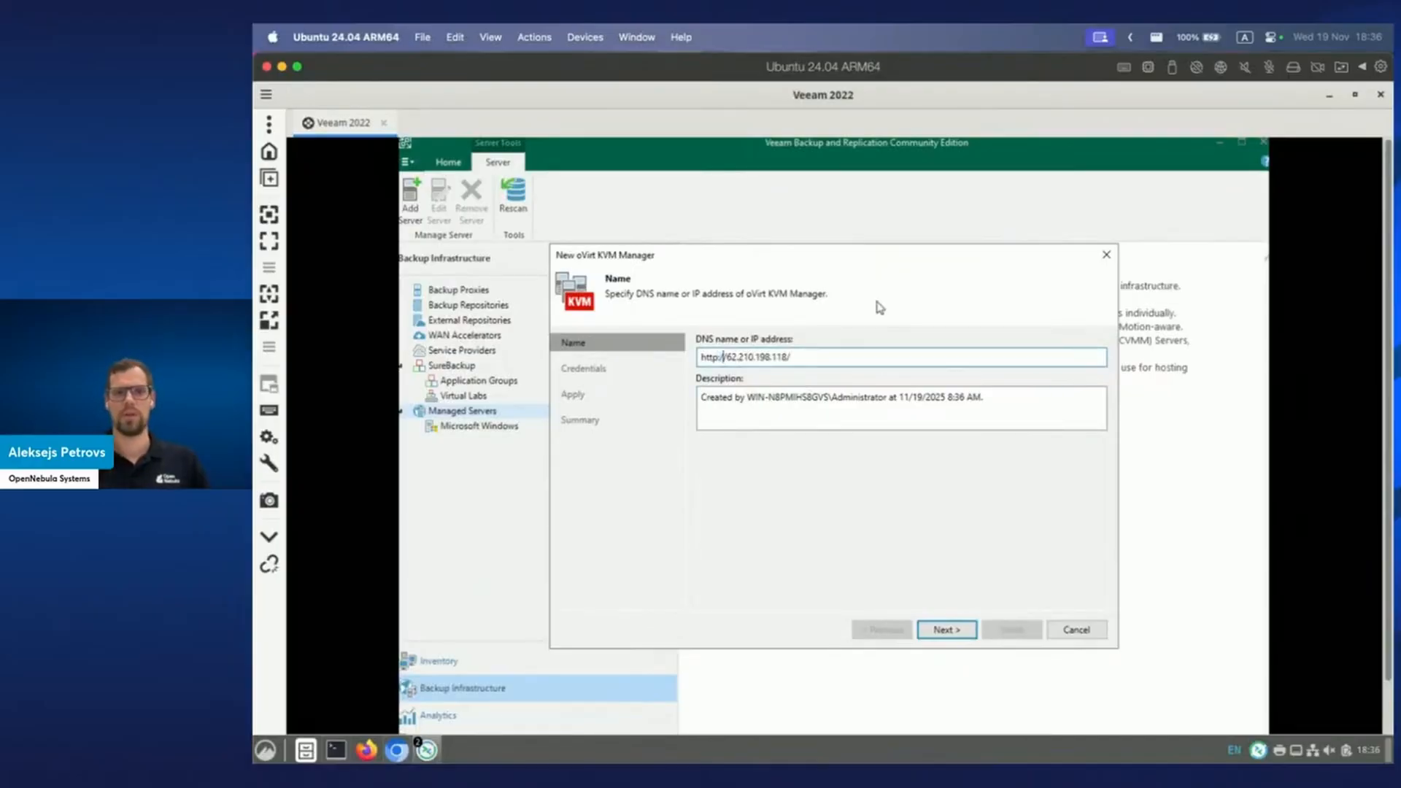
key(BackSpace)
key(BackSpace)
key(BackSpace)
key(BackSpace)
key(BackSpace)
key(BackSpace)
key(BackSpace)
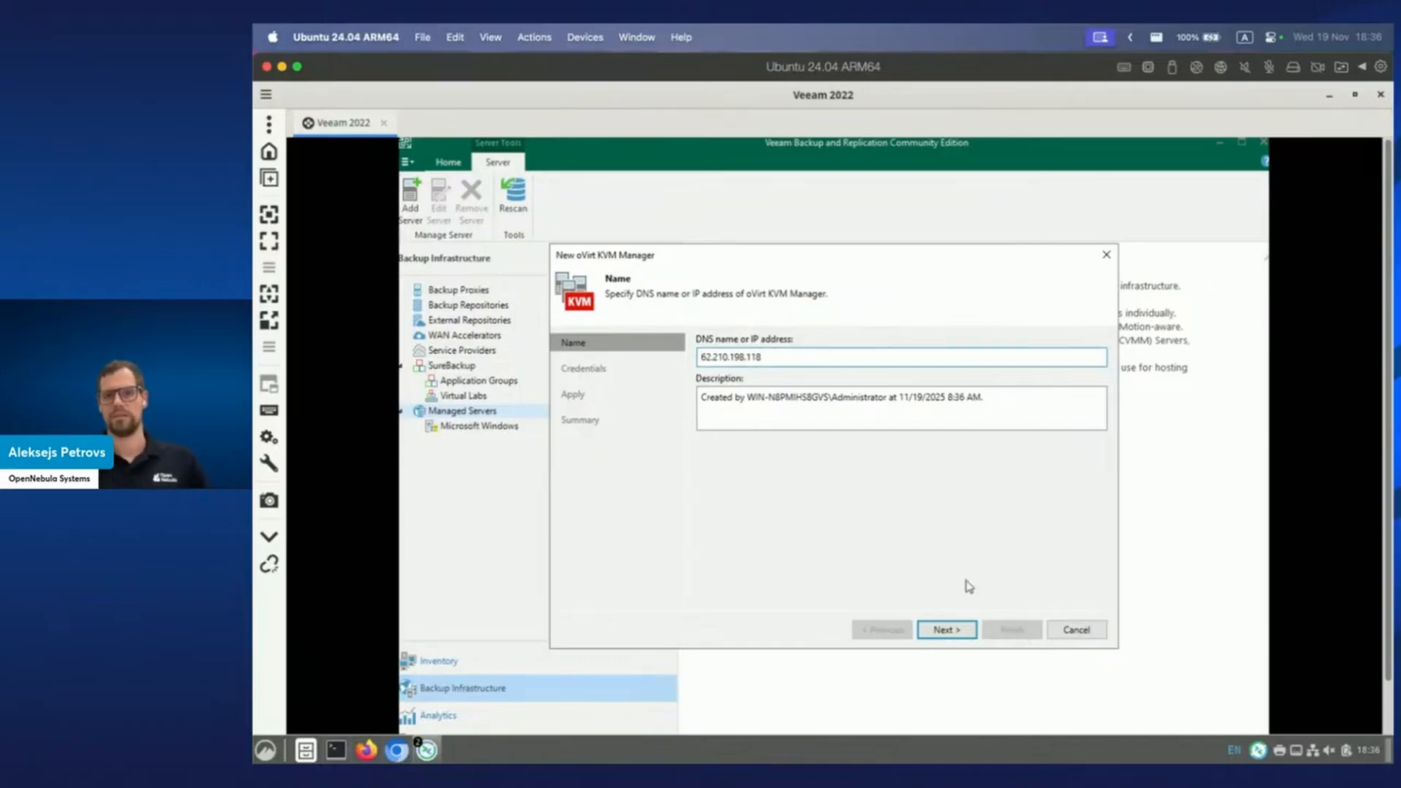
click(948, 630)
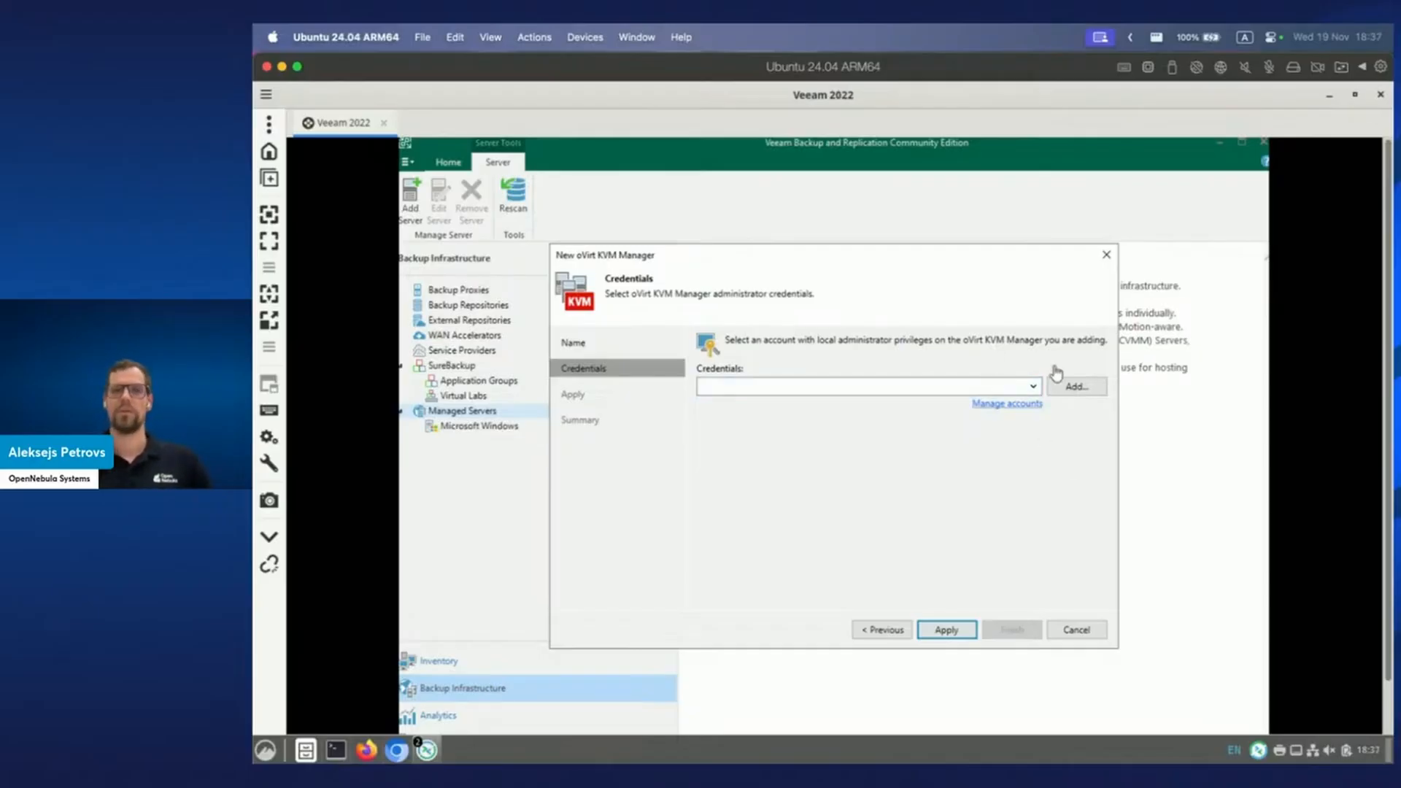
Add a new credential with username oneadmin and the OpenNebula admin password.
click(1073, 388)
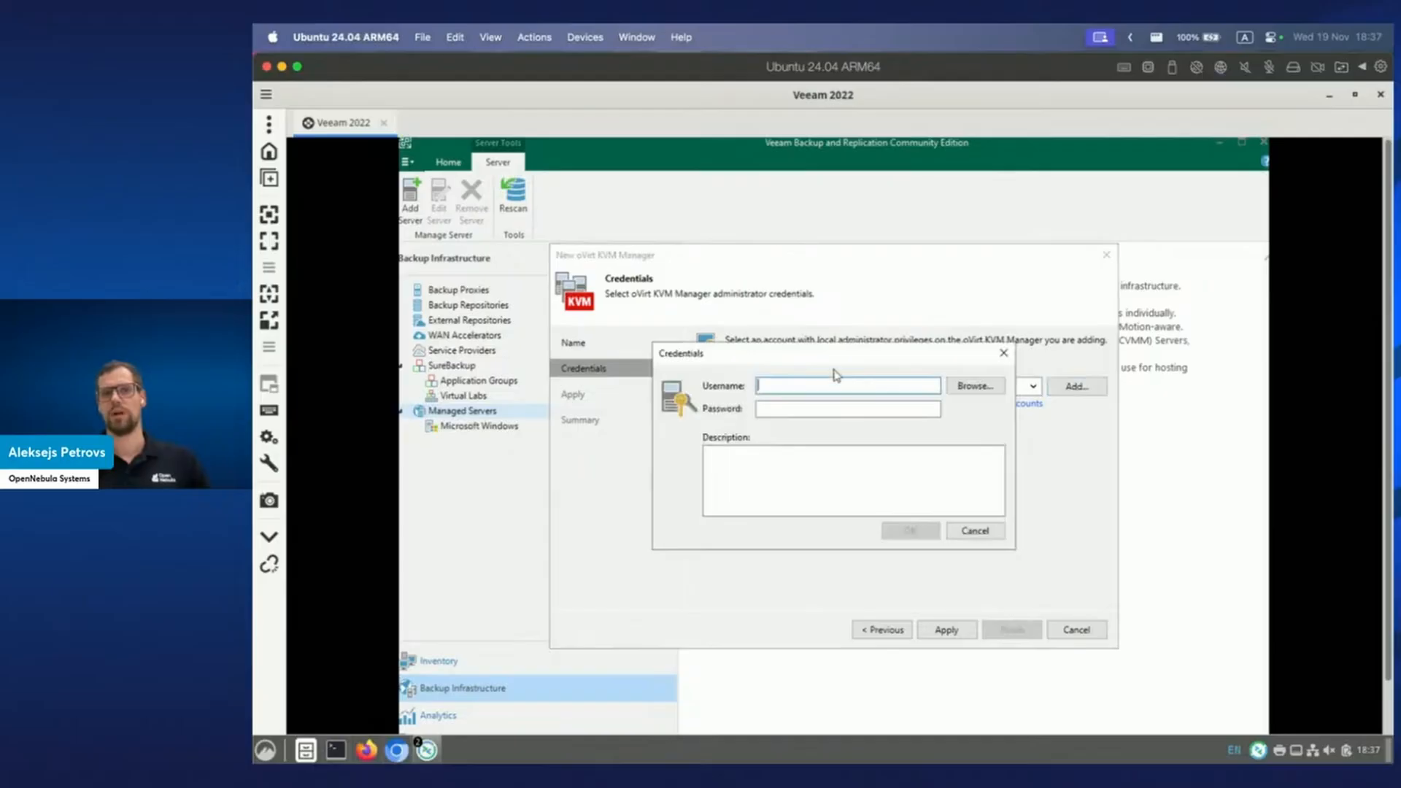
text(oneadmin)
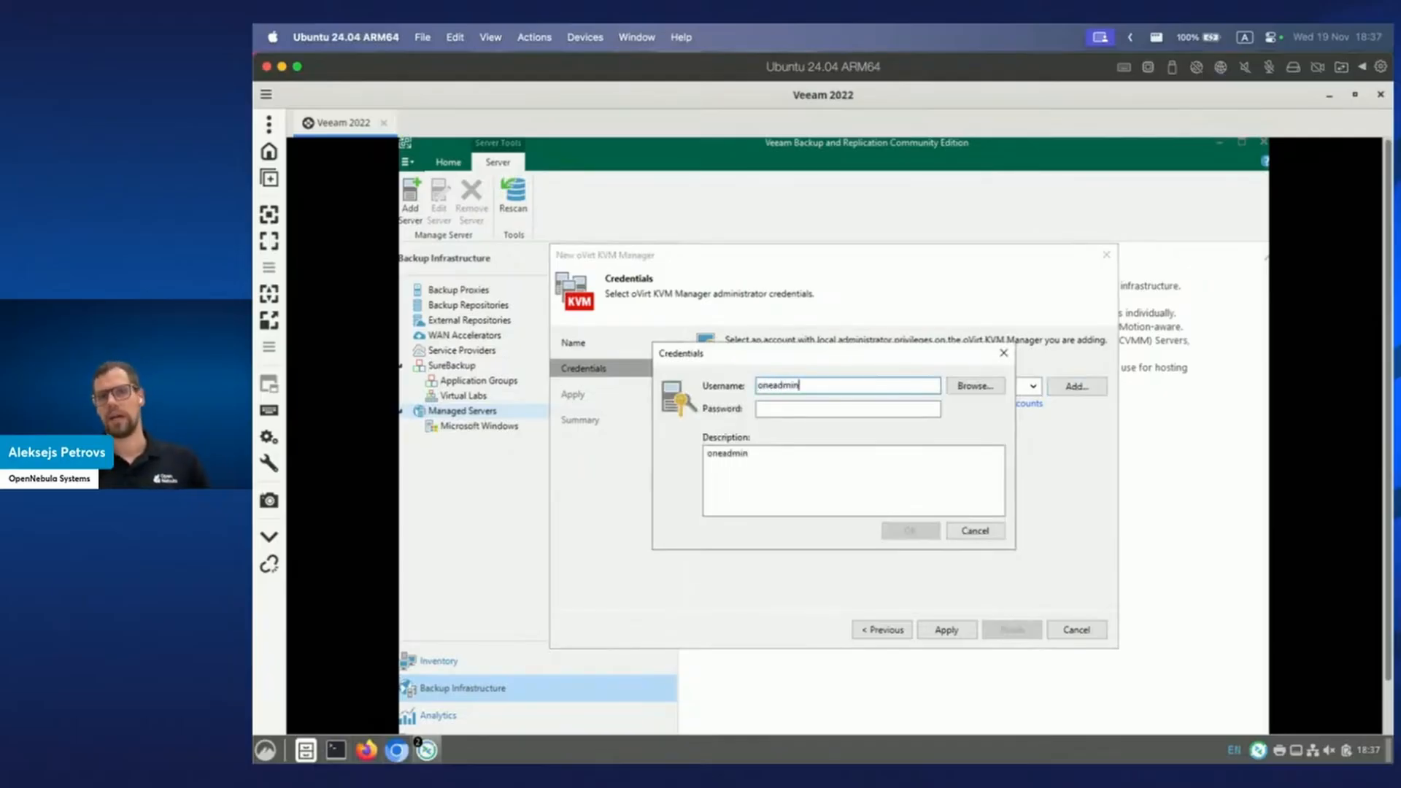
click(858, 409)
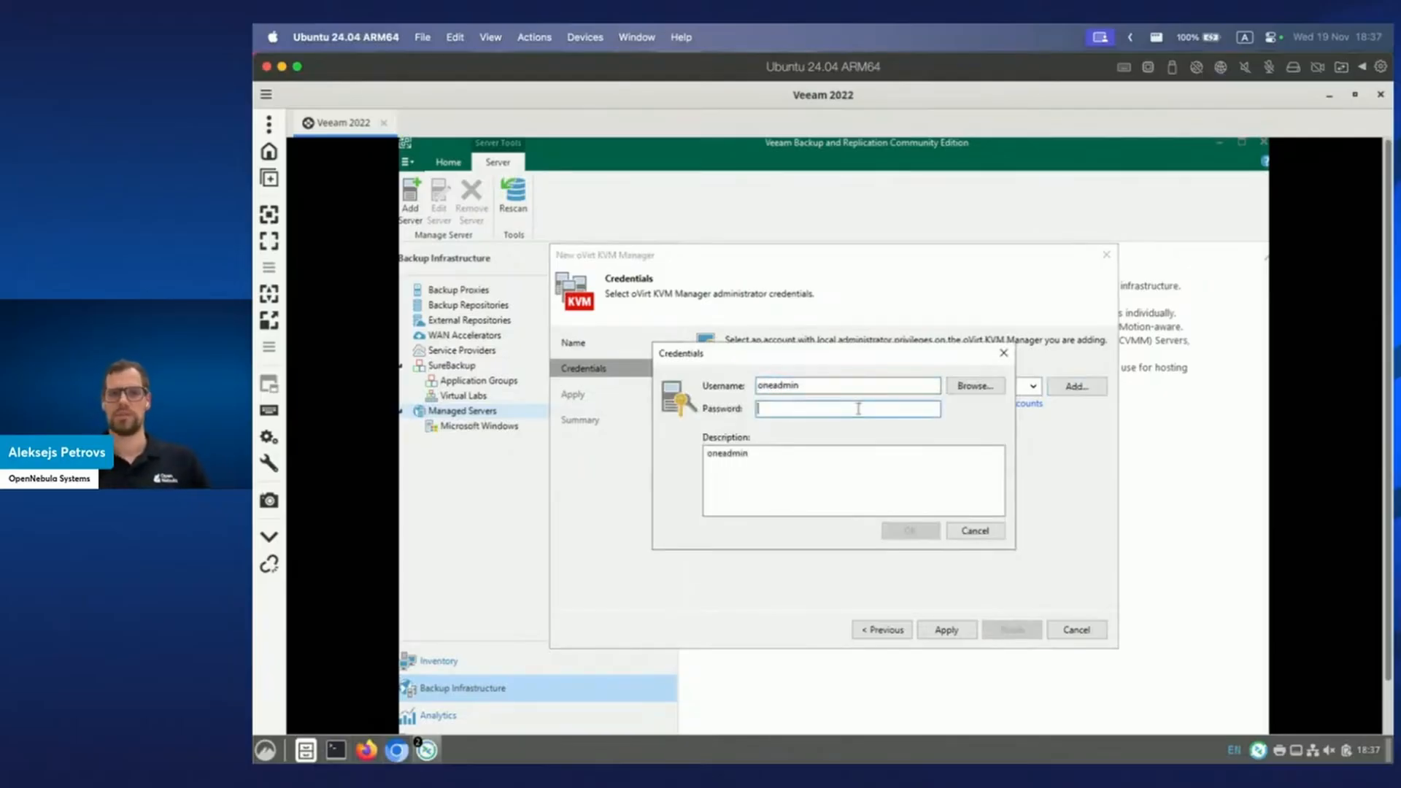
text(opennebula)
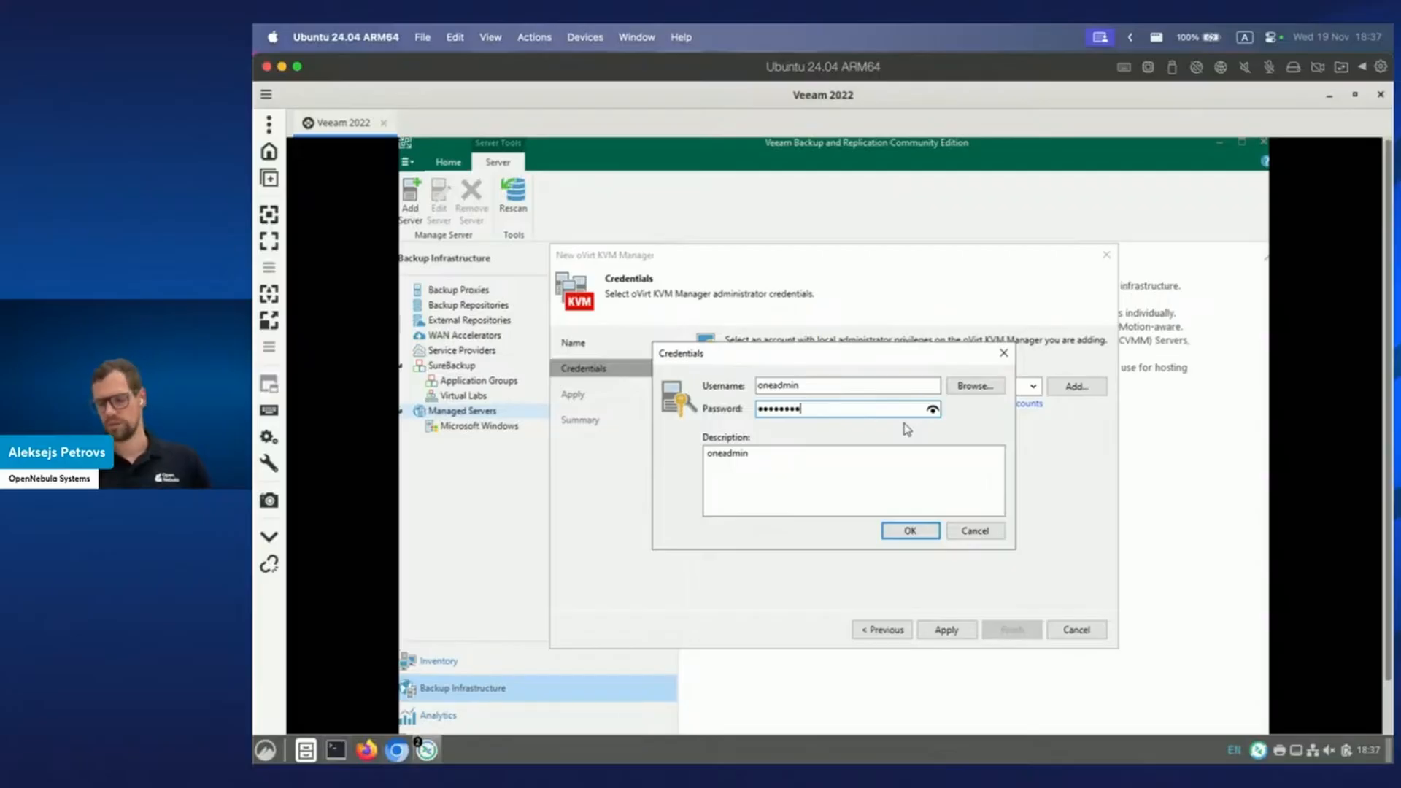
click(910, 531)
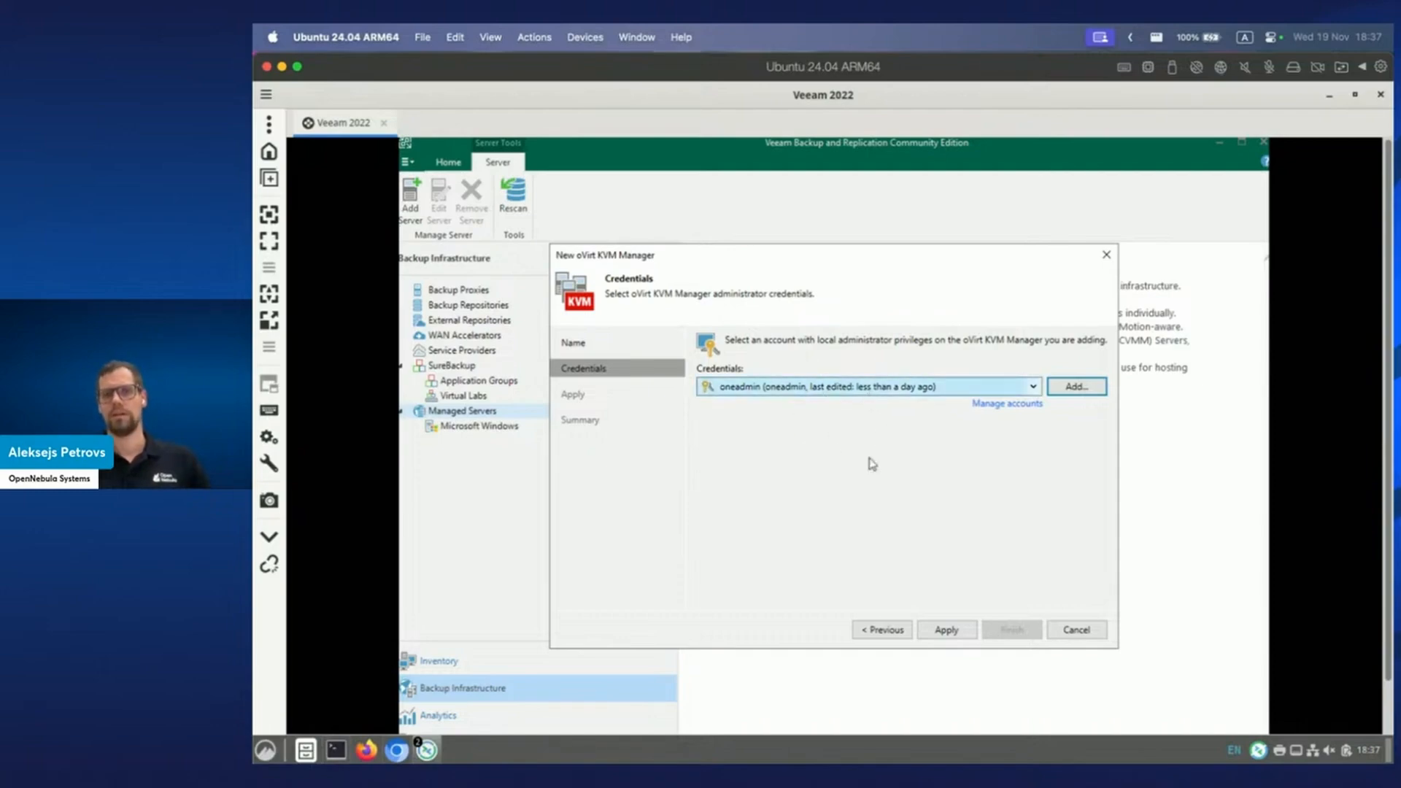
Apply the settings and trust the untrusted certificate so manager 62.210.198.118 is validated and added.
click(956, 632)
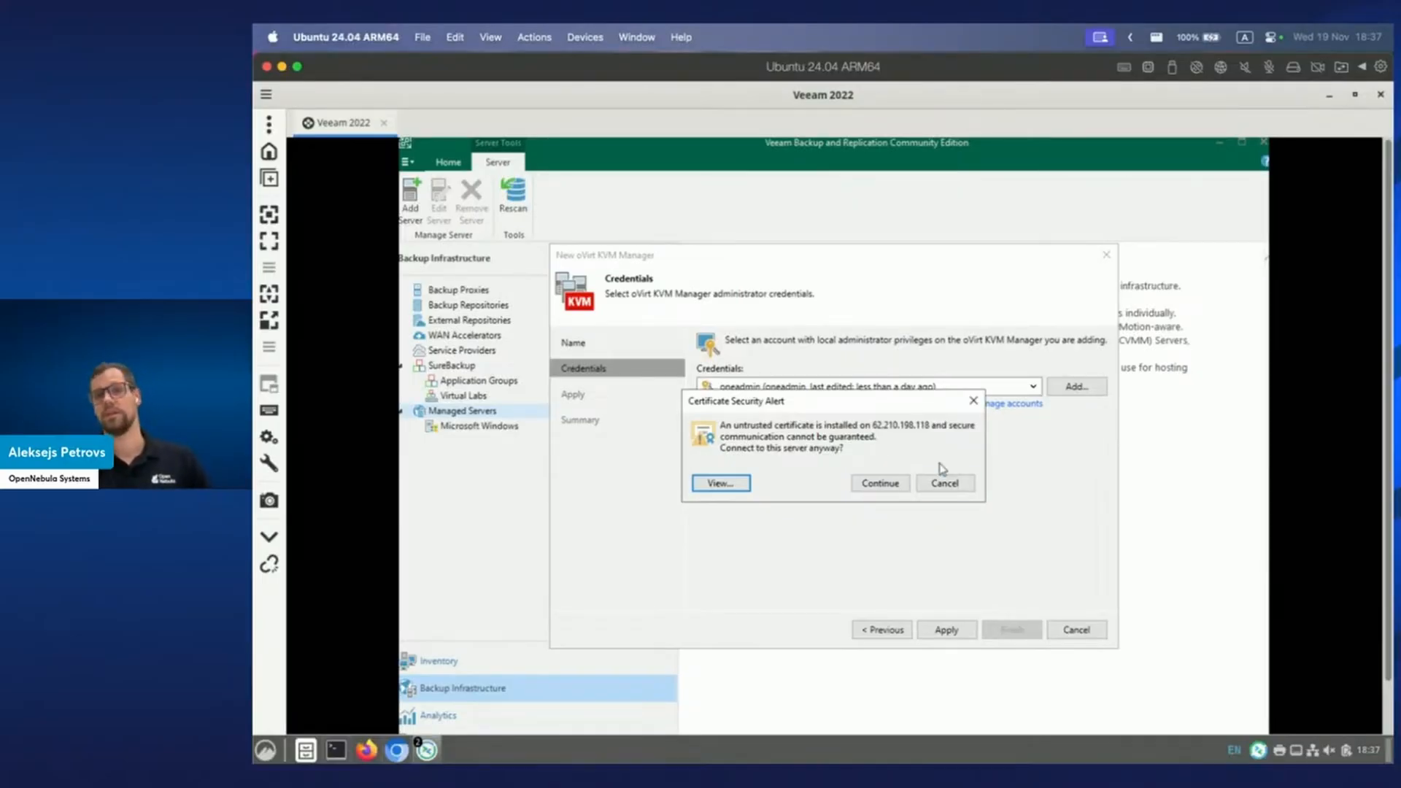
click(881, 484)
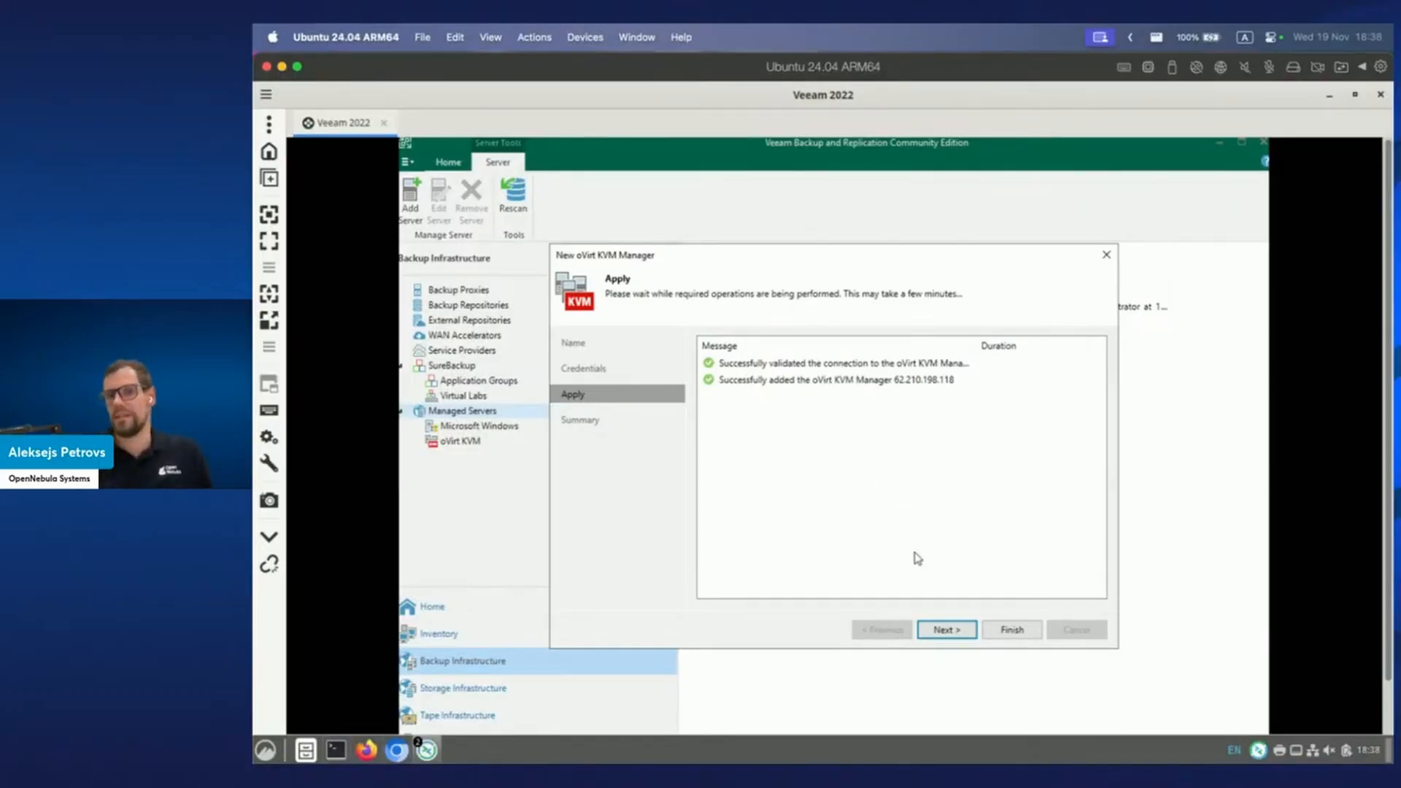
Review the summary and finish registering 62.210.198.118 as an oVirt KVM Manager.
click(950, 632)
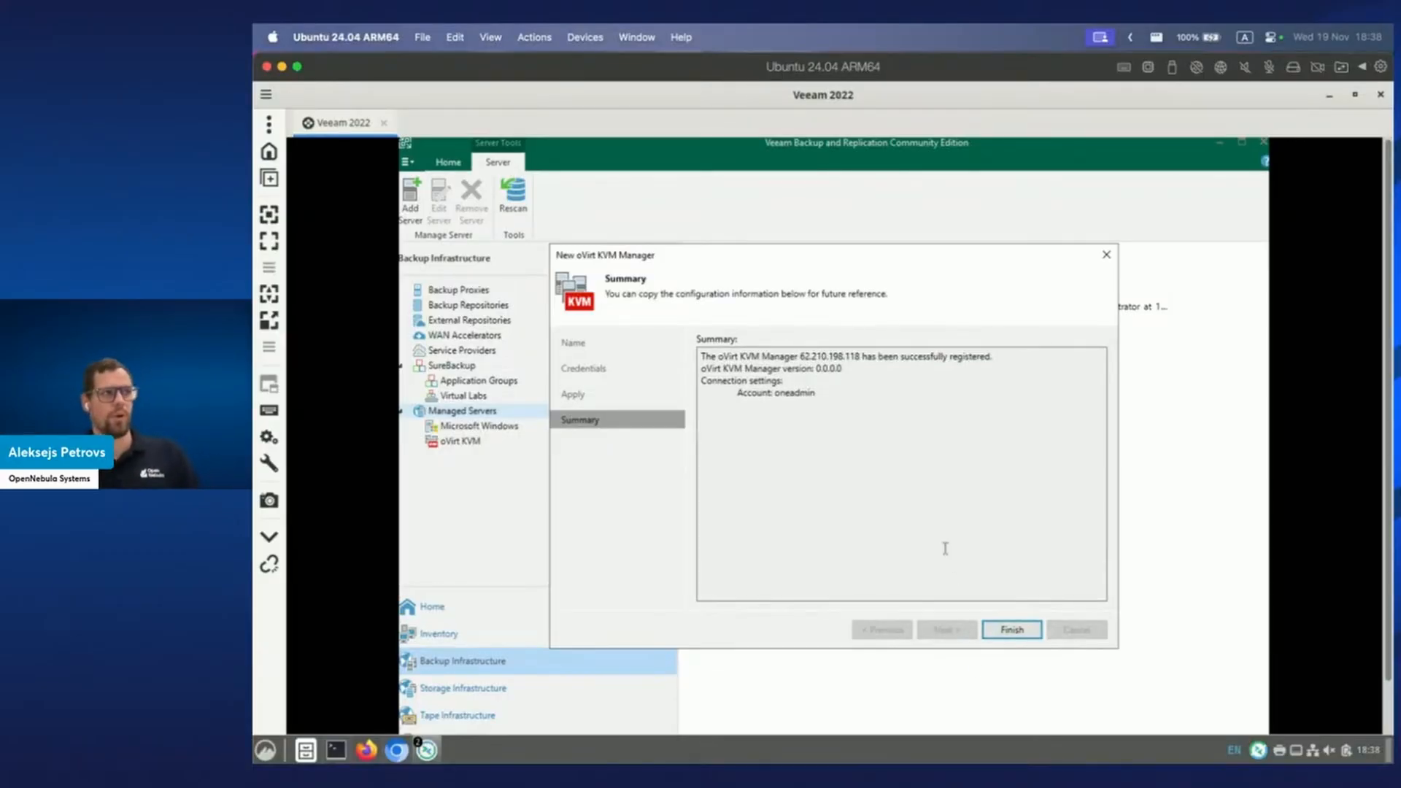
key(ctrl+Right)
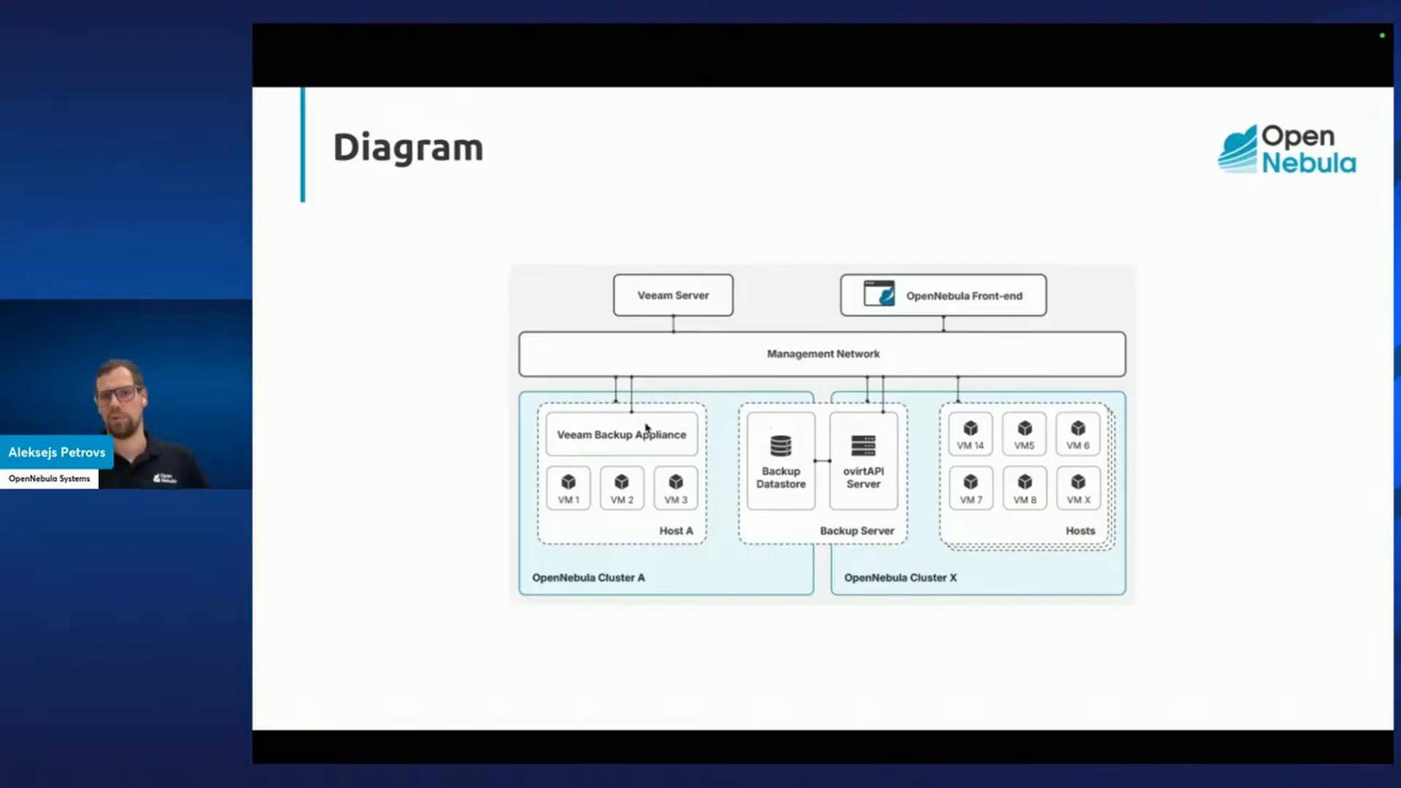
key(ctrl+Left)
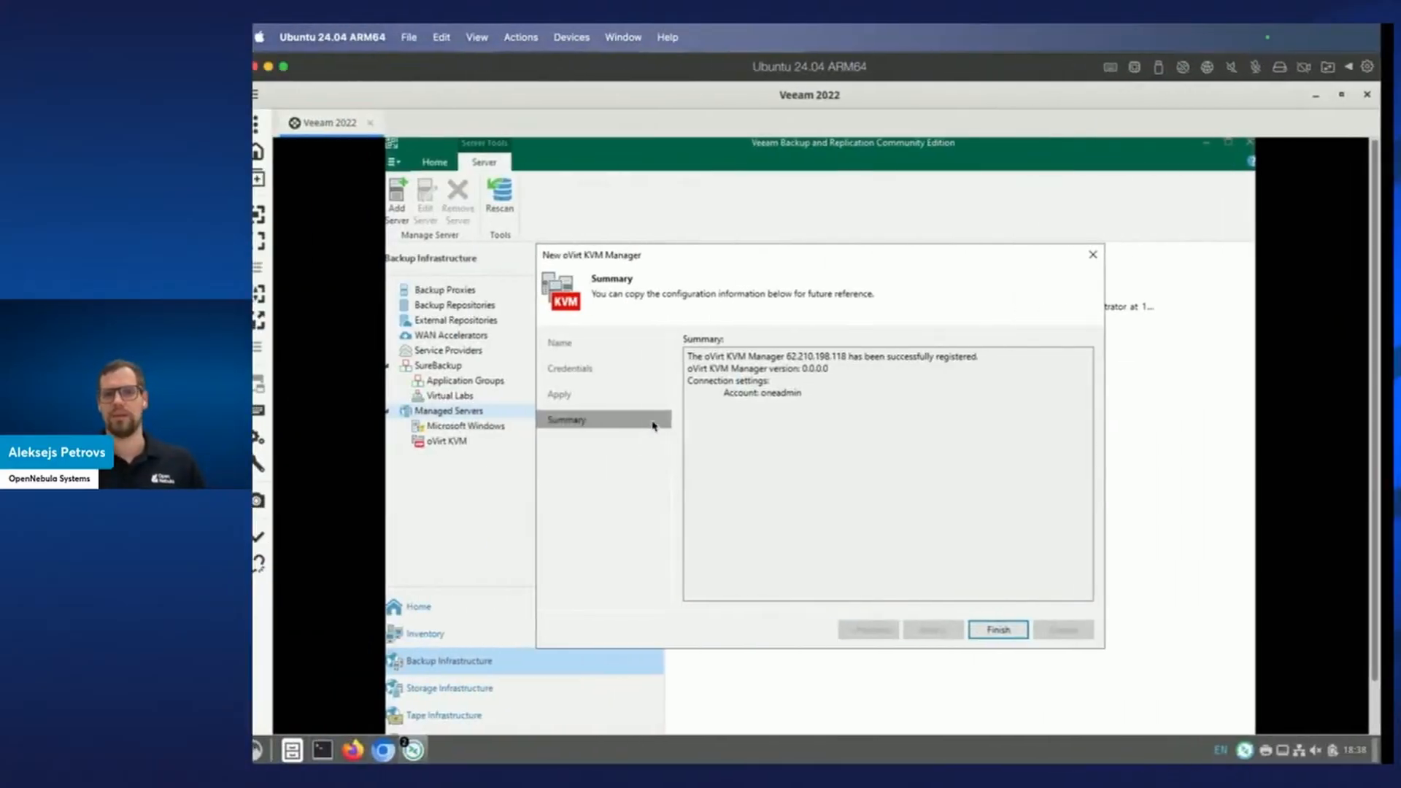
click(1012, 630)
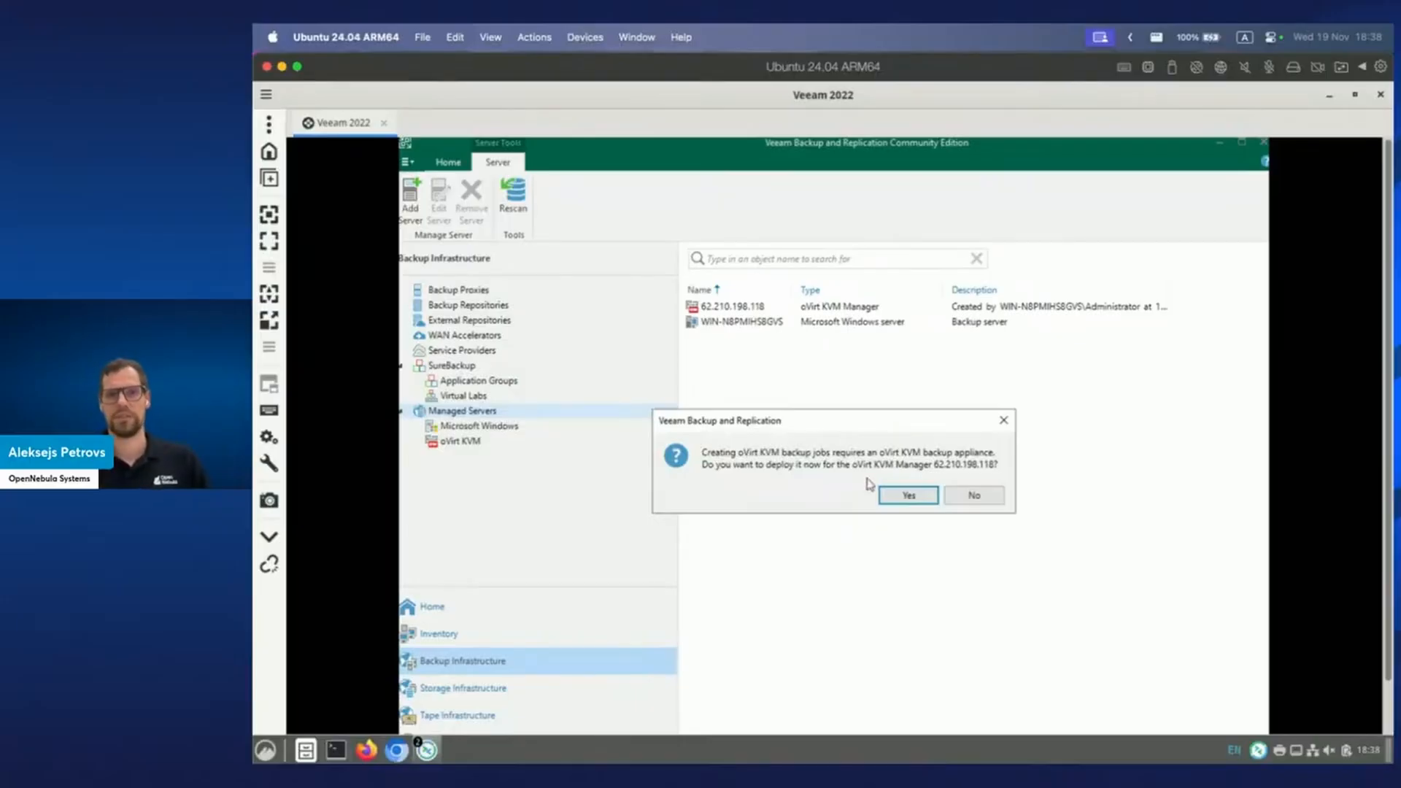
Choose to deploy a new backup appliance and place it on the default cluster.
click(909, 496)
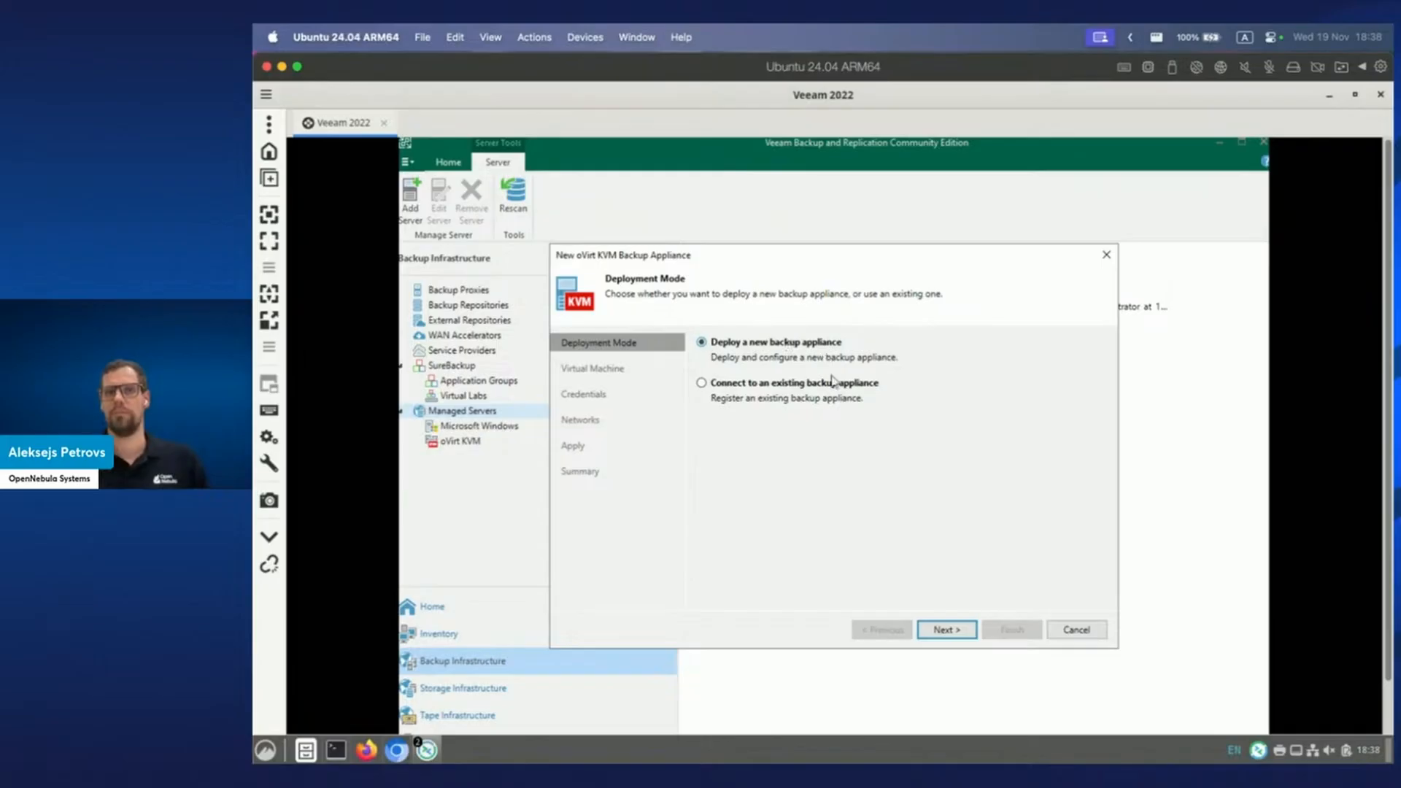
click(950, 631)
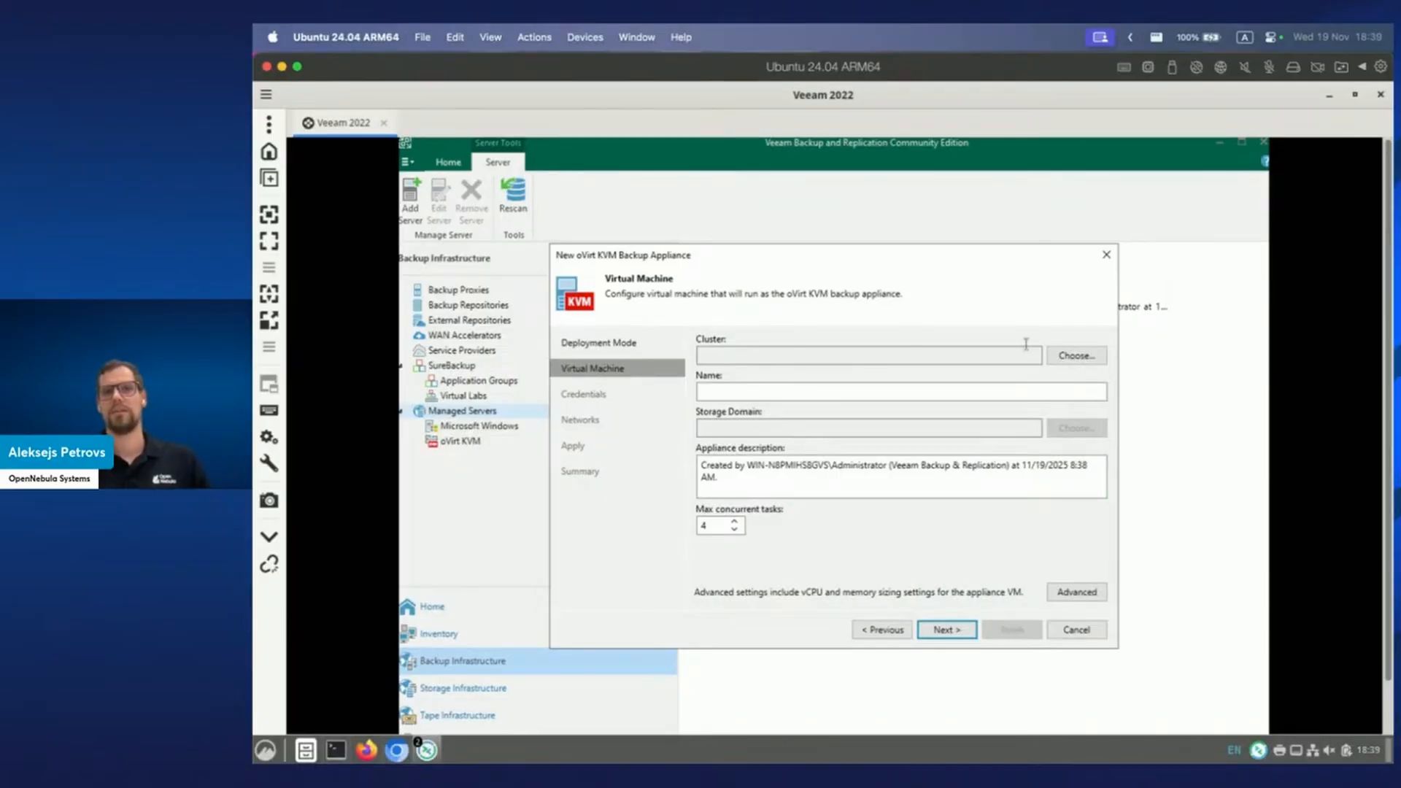
click(1073, 357)
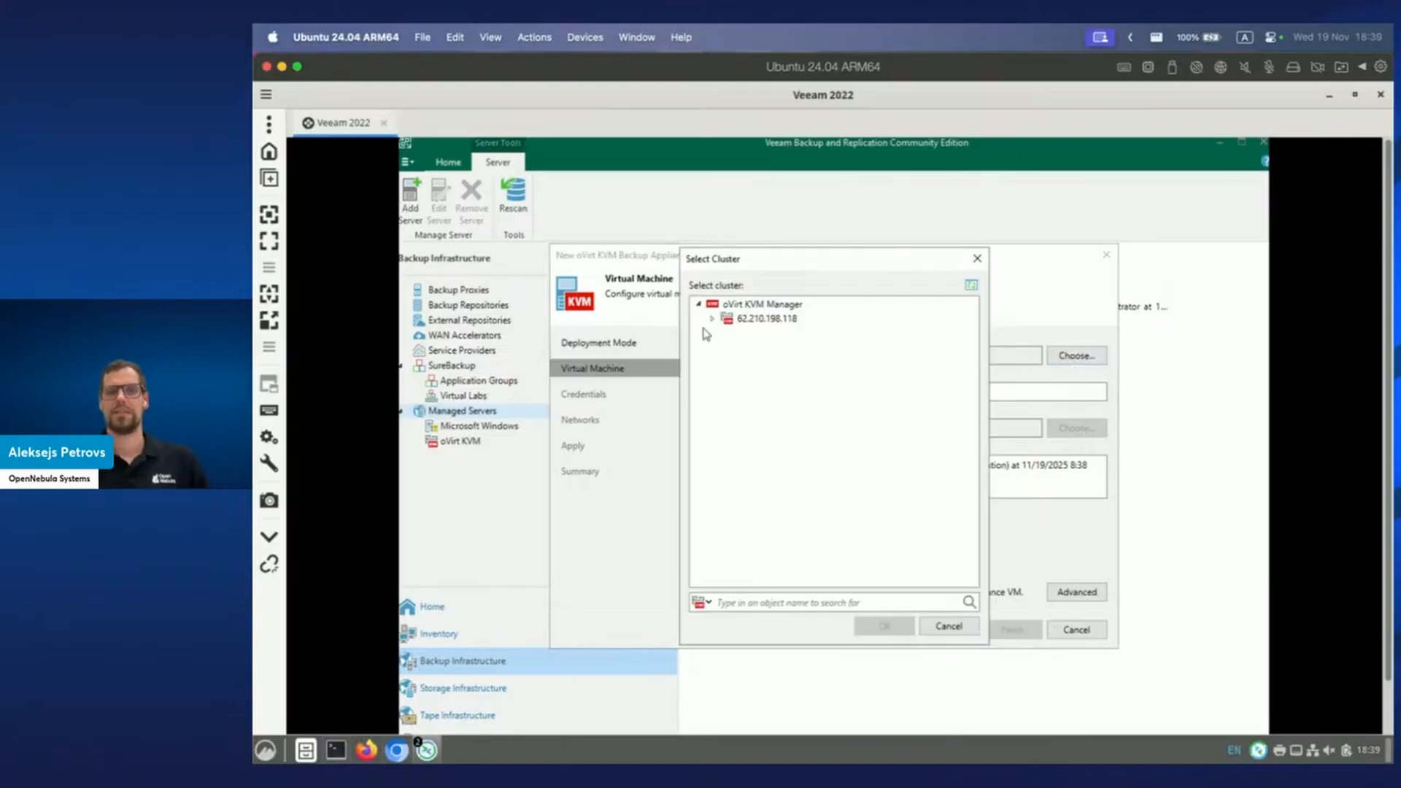
click(712, 318)
click(760, 337)
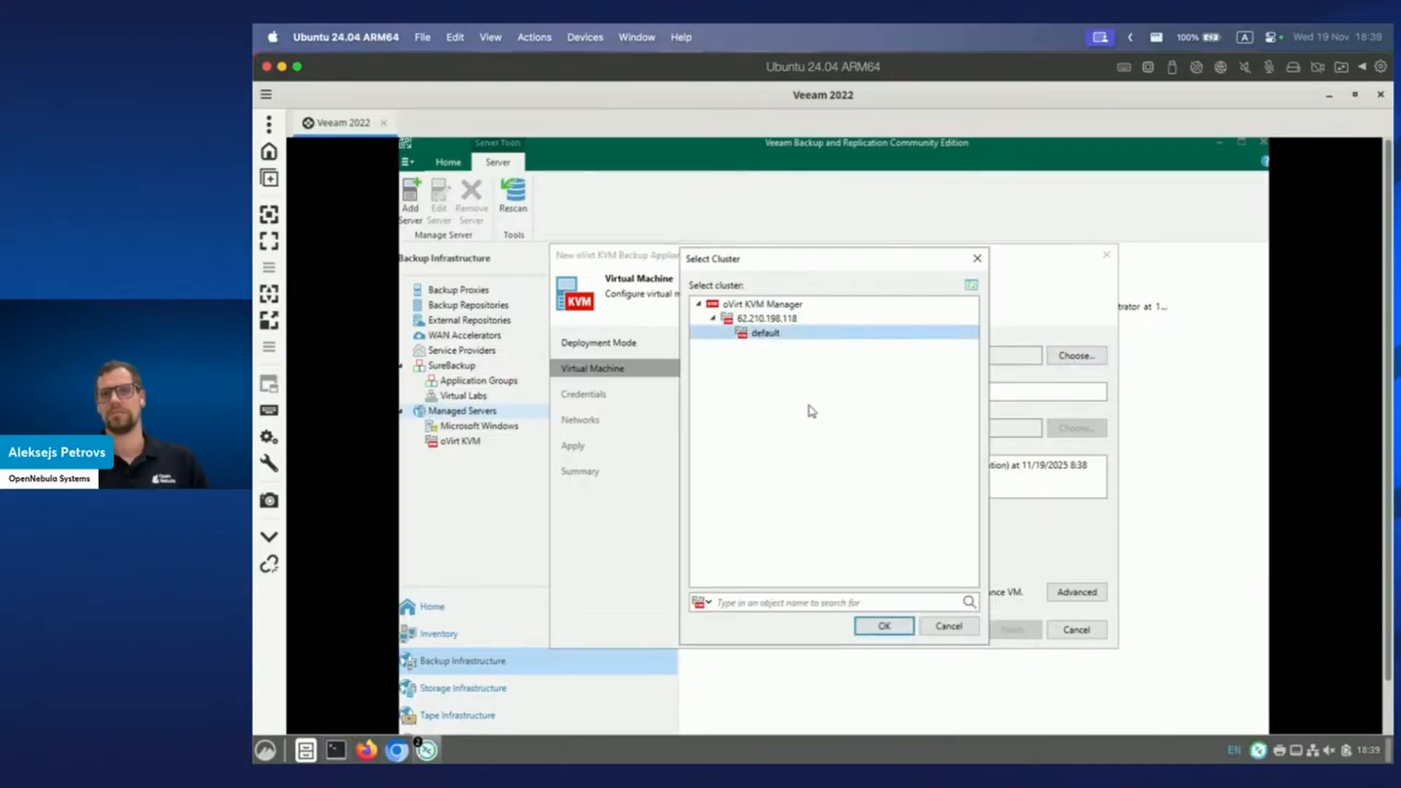
click(883, 626)
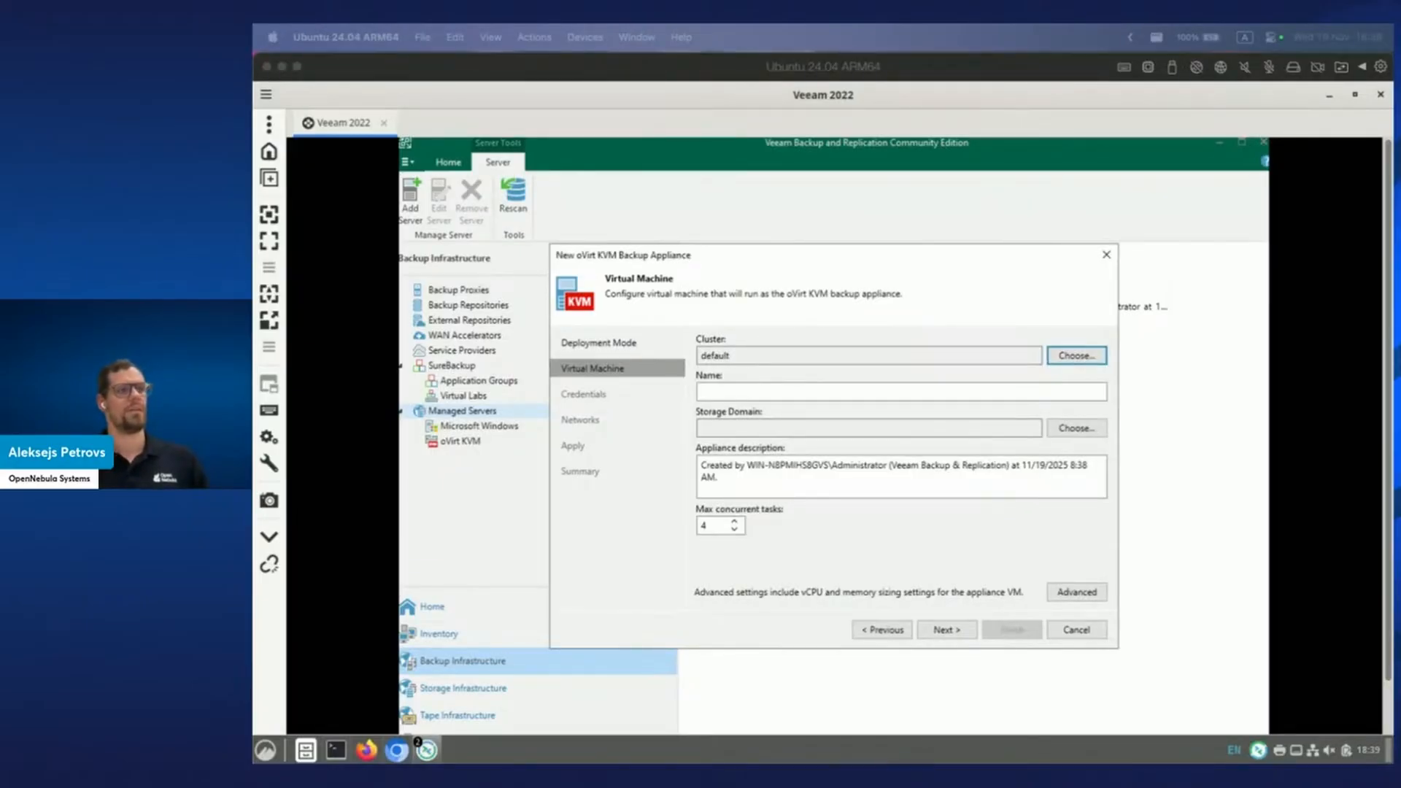
Name the appliance ovirt1 and store it on the default storage domain.
click(819, 389)
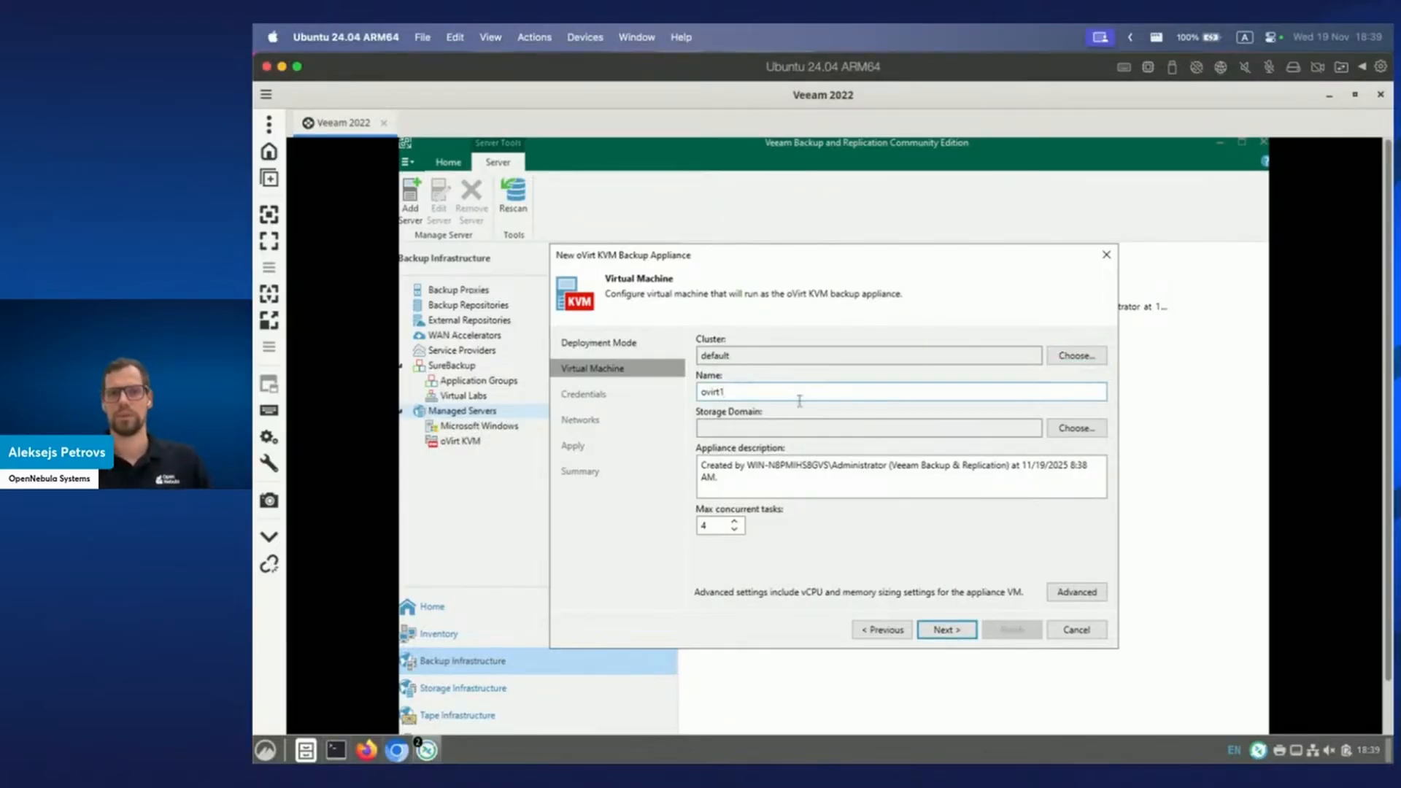
click(1057, 433)
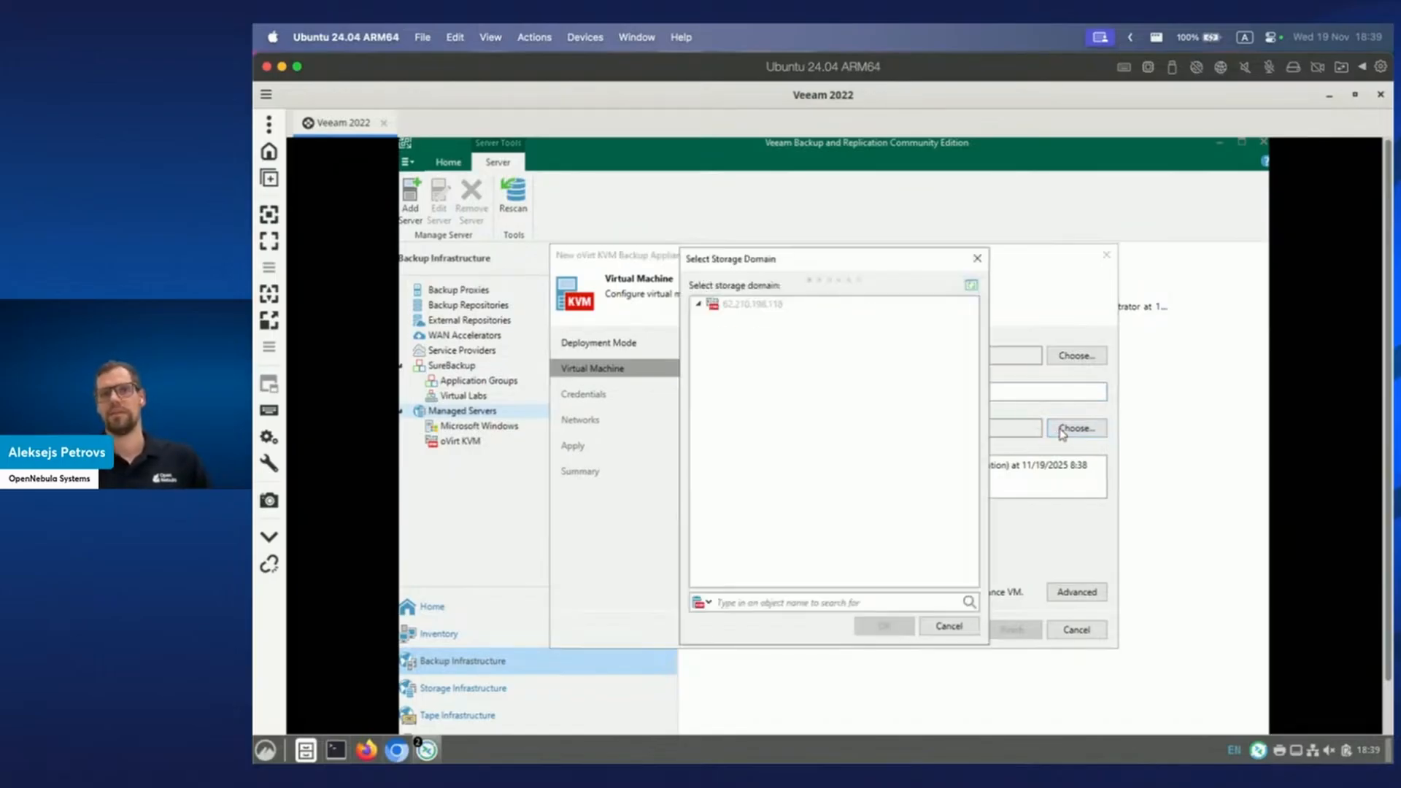
click(736, 324)
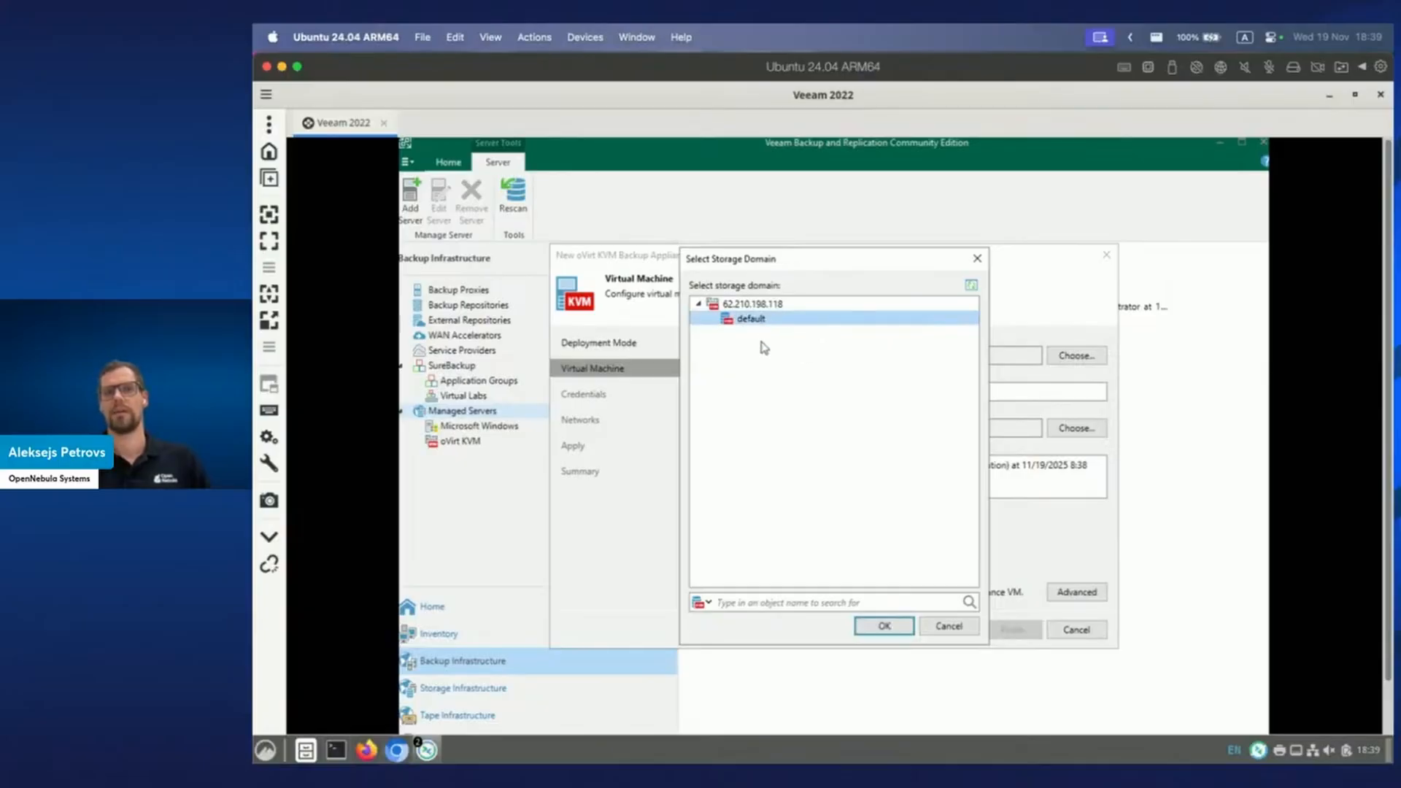
click(881, 629)
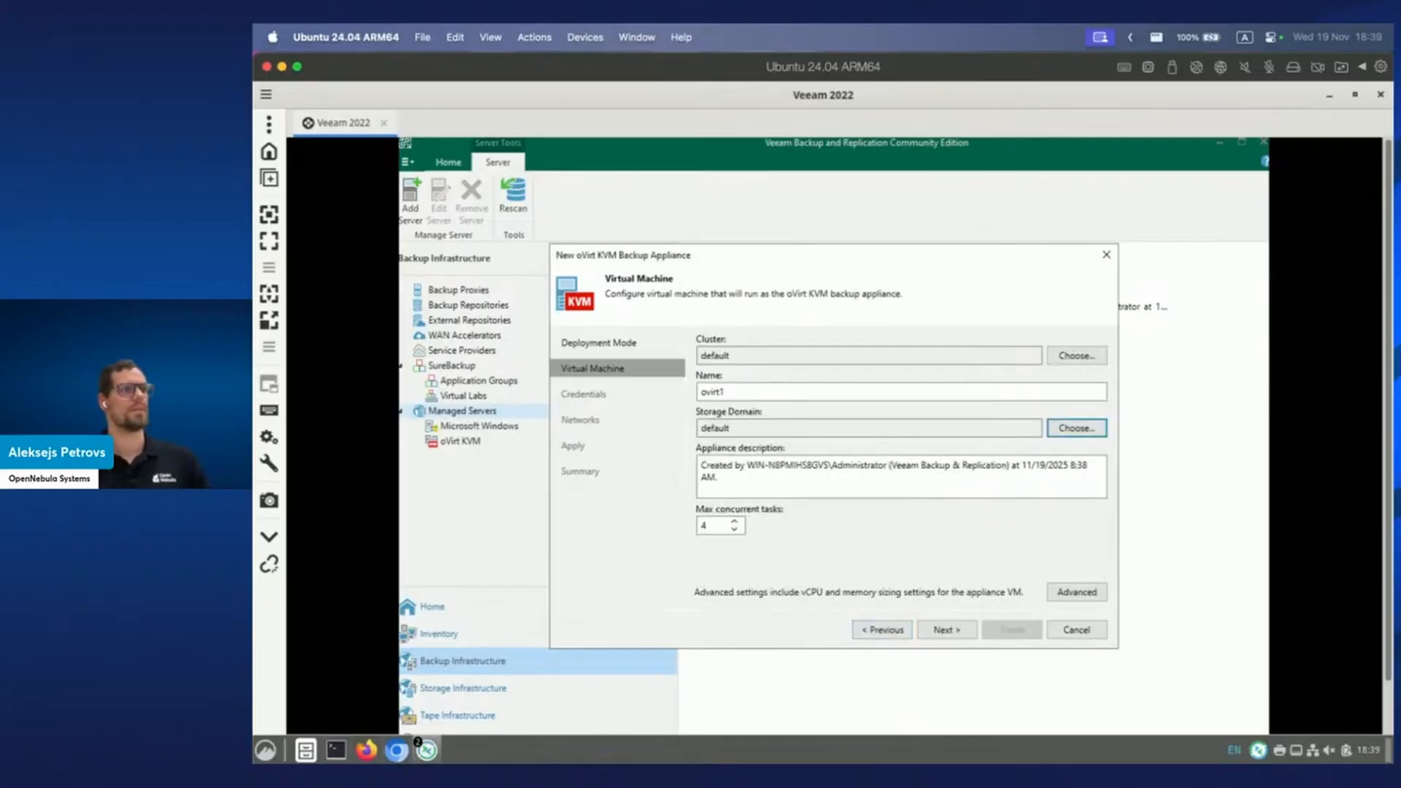
click(953, 632)
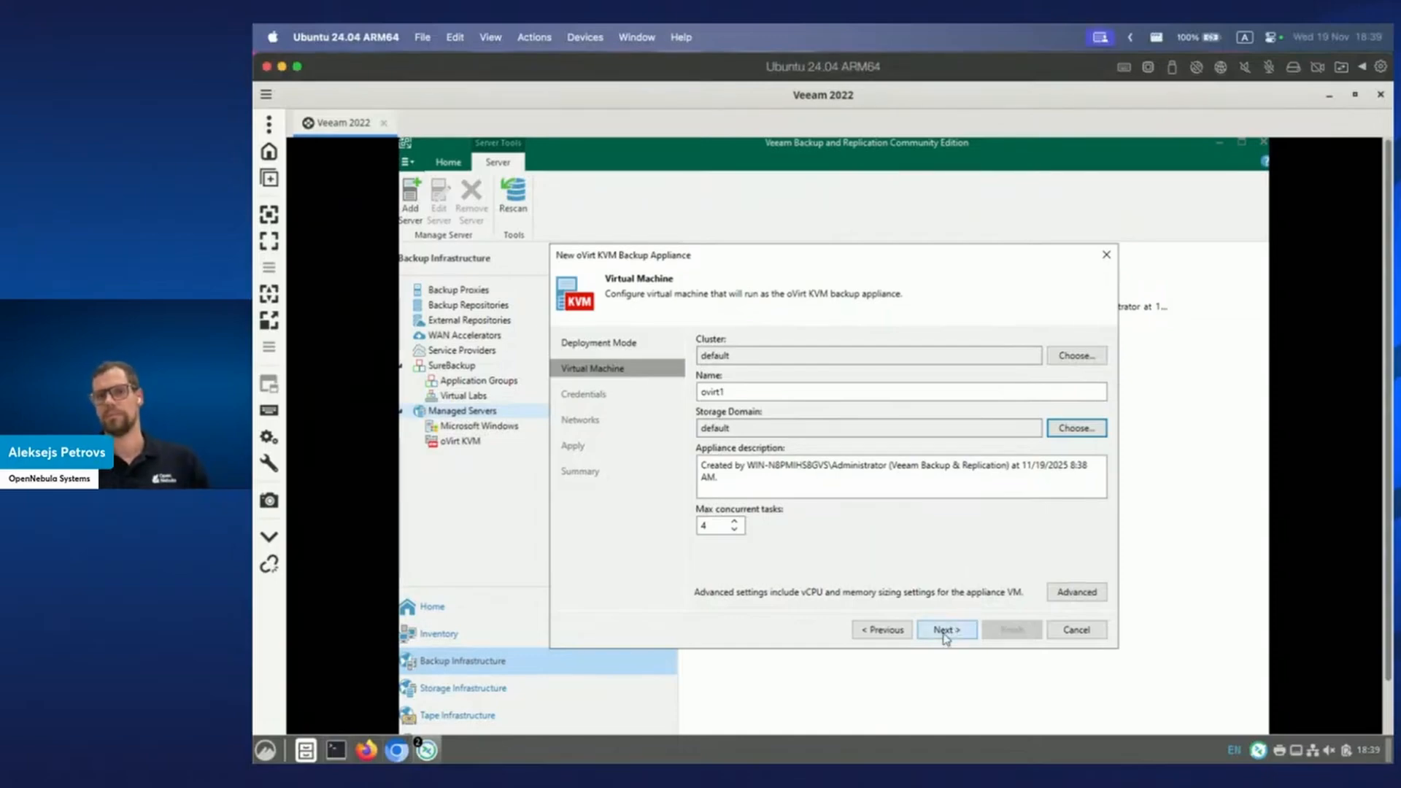
click(947, 631)
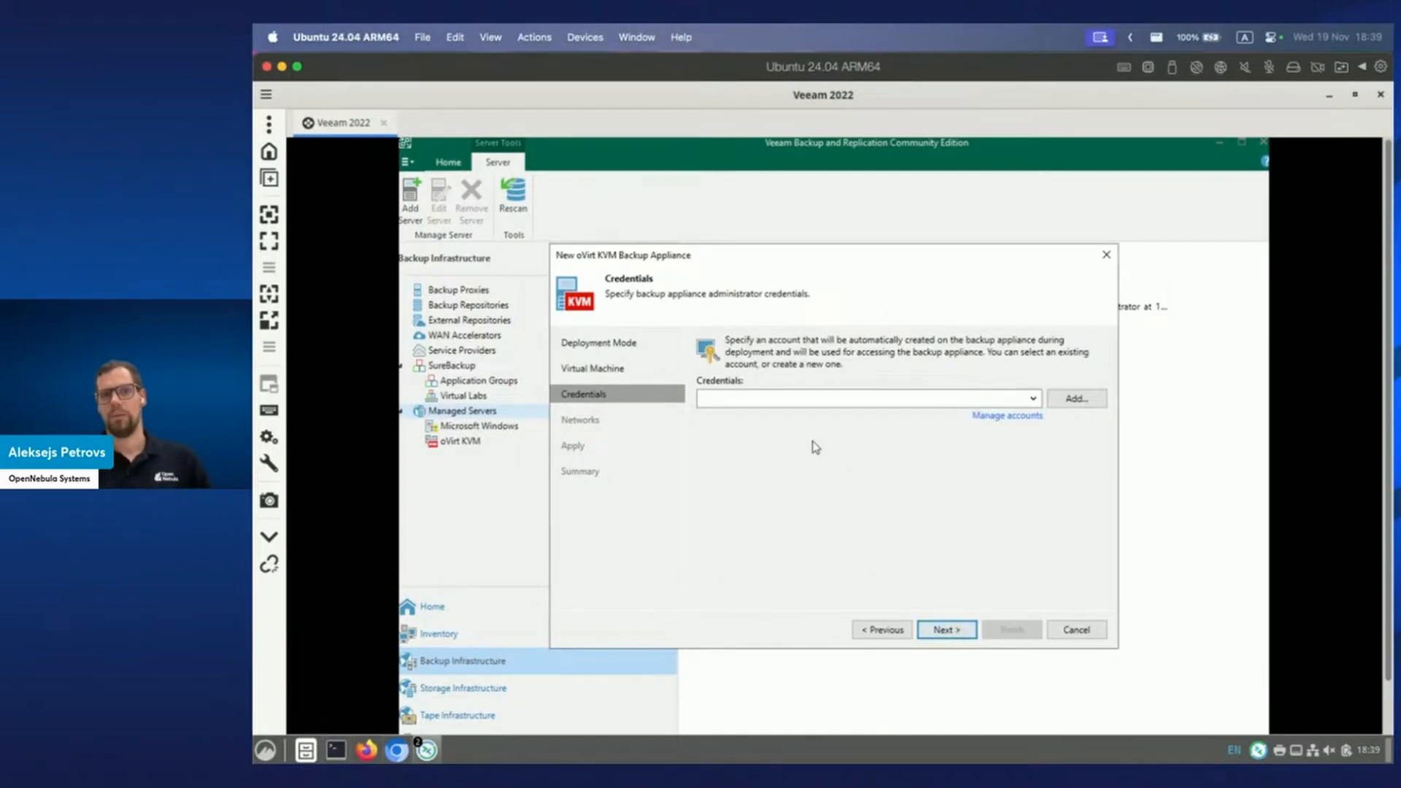
Use the saved oneadmin account as the appliance's administrator credentials.
click(1032, 398)
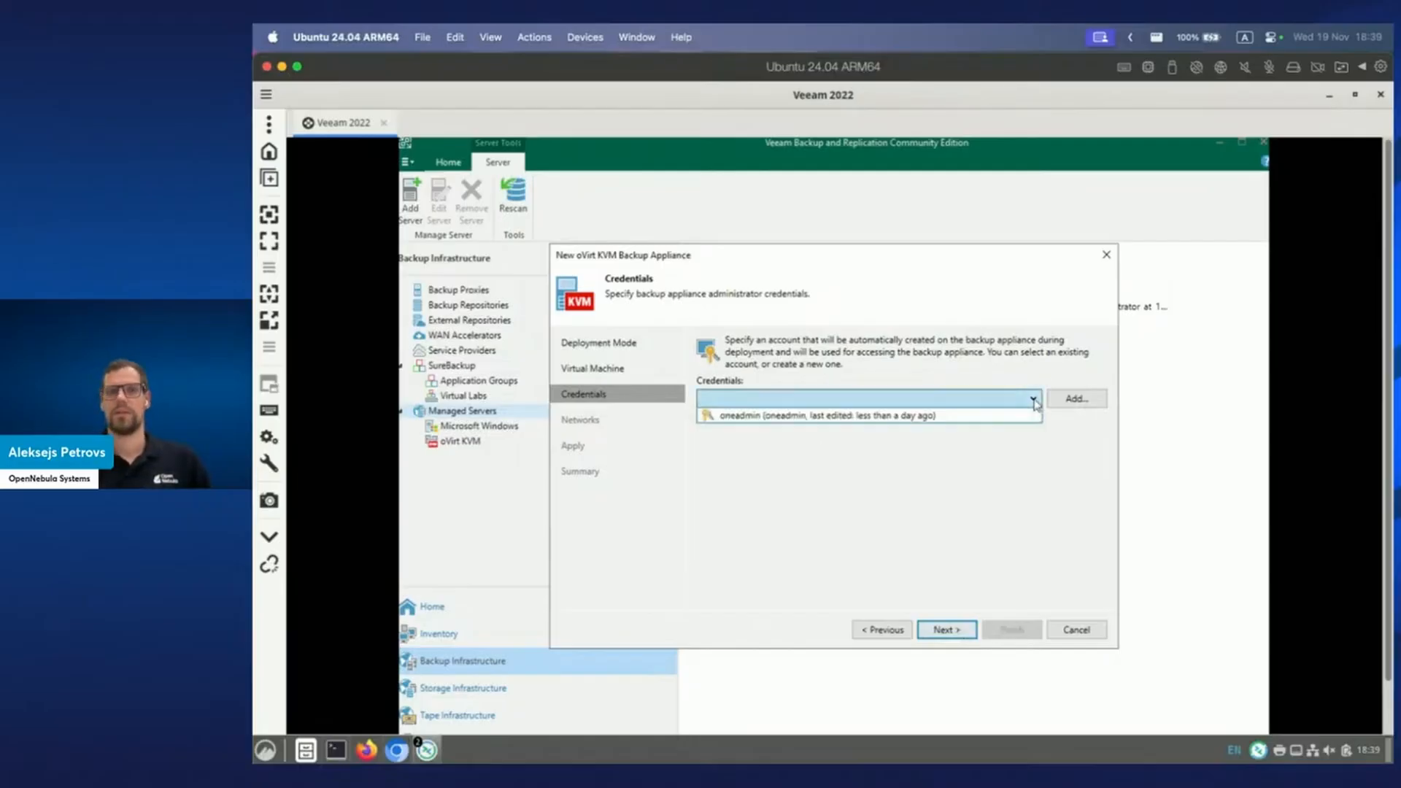
click(905, 416)
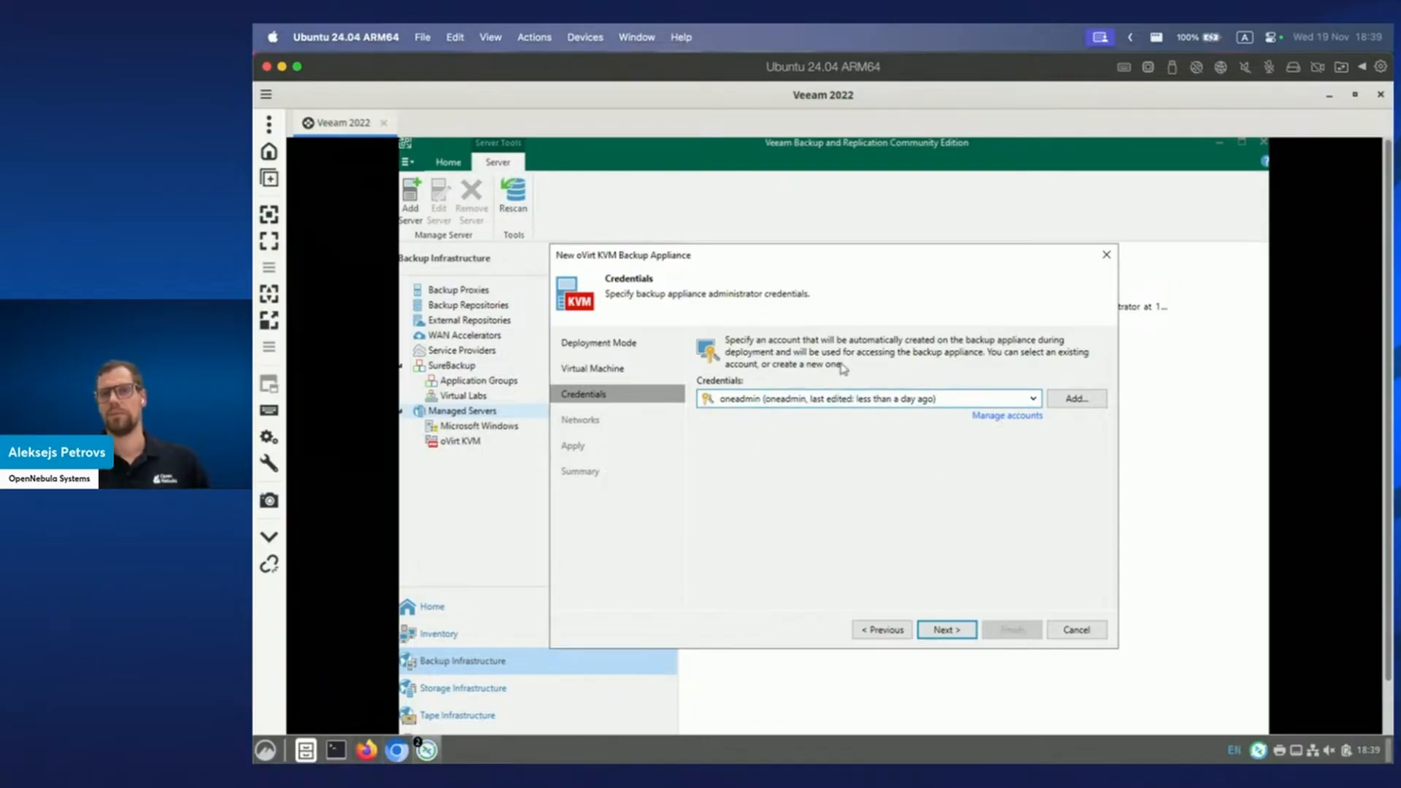
click(949, 630)
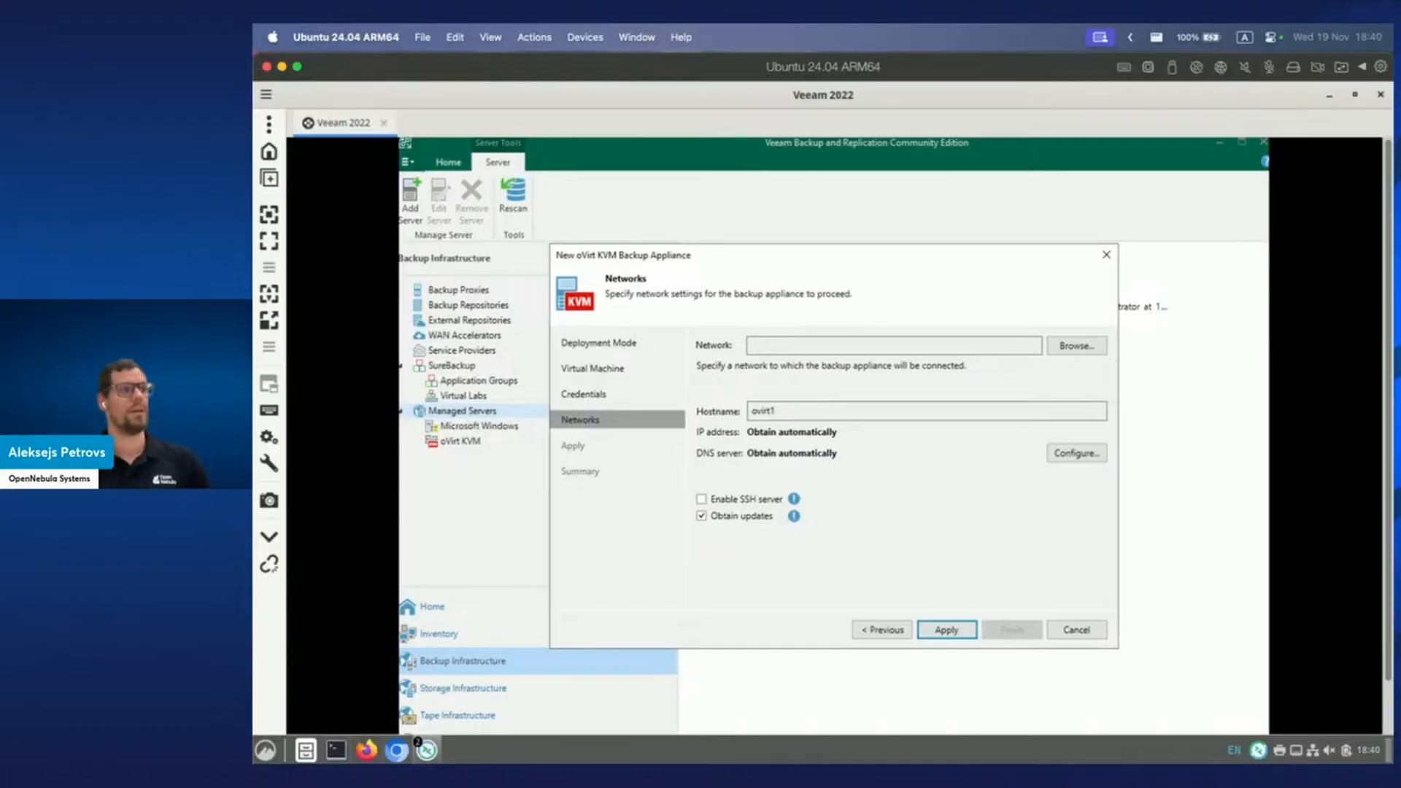
Attach the appliance to the vnet network under 62.210.198.118 and open its IP/DNS configuration.
click(1063, 345)
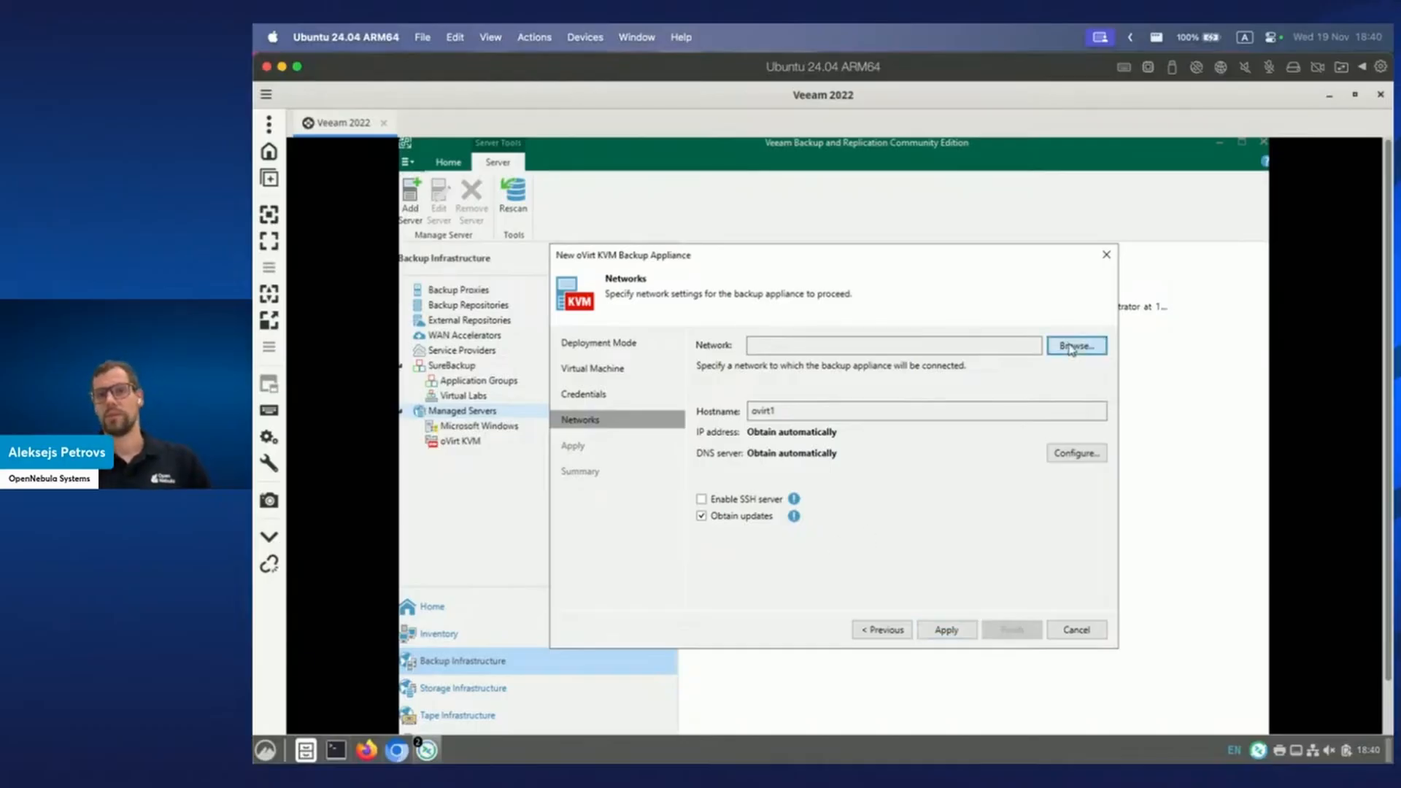
click(746, 320)
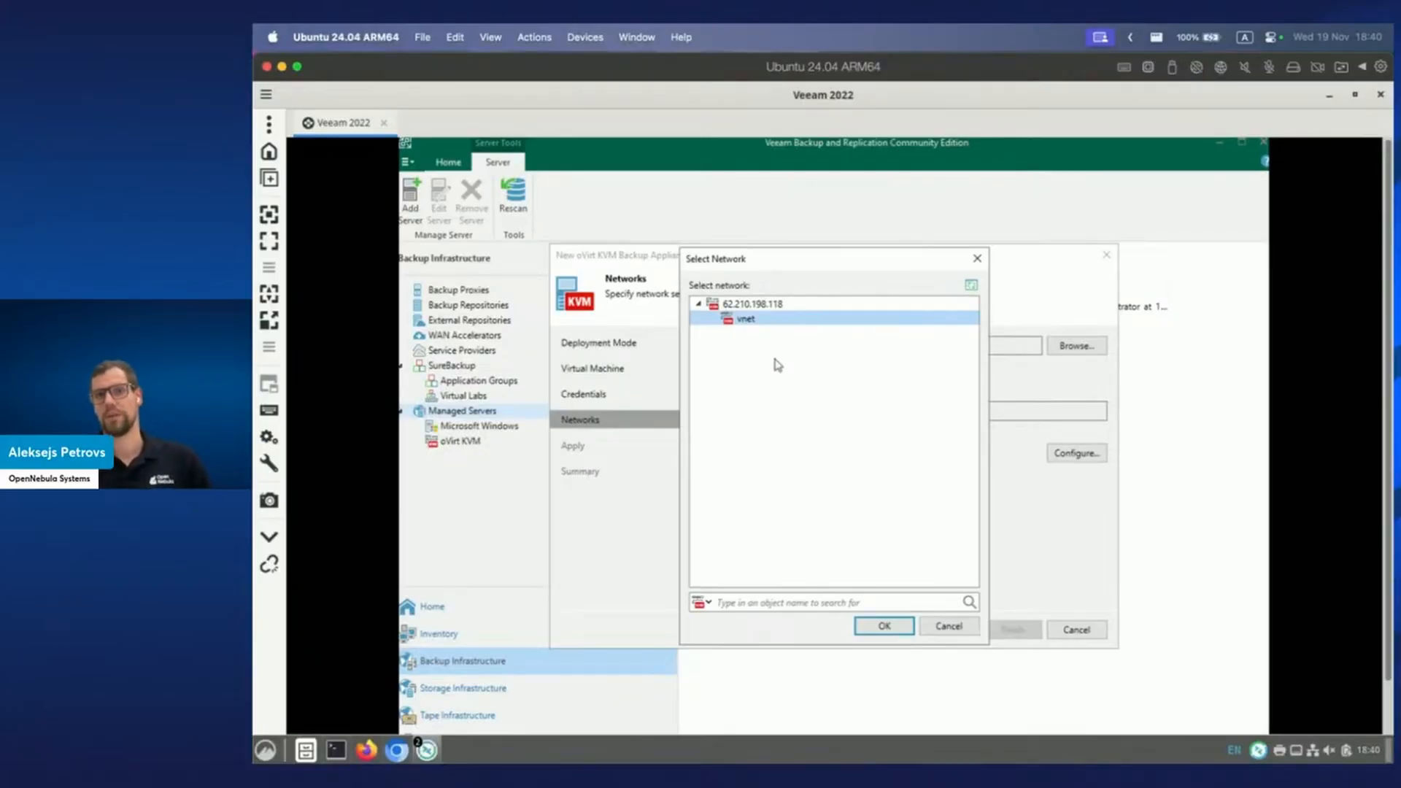
click(883, 626)
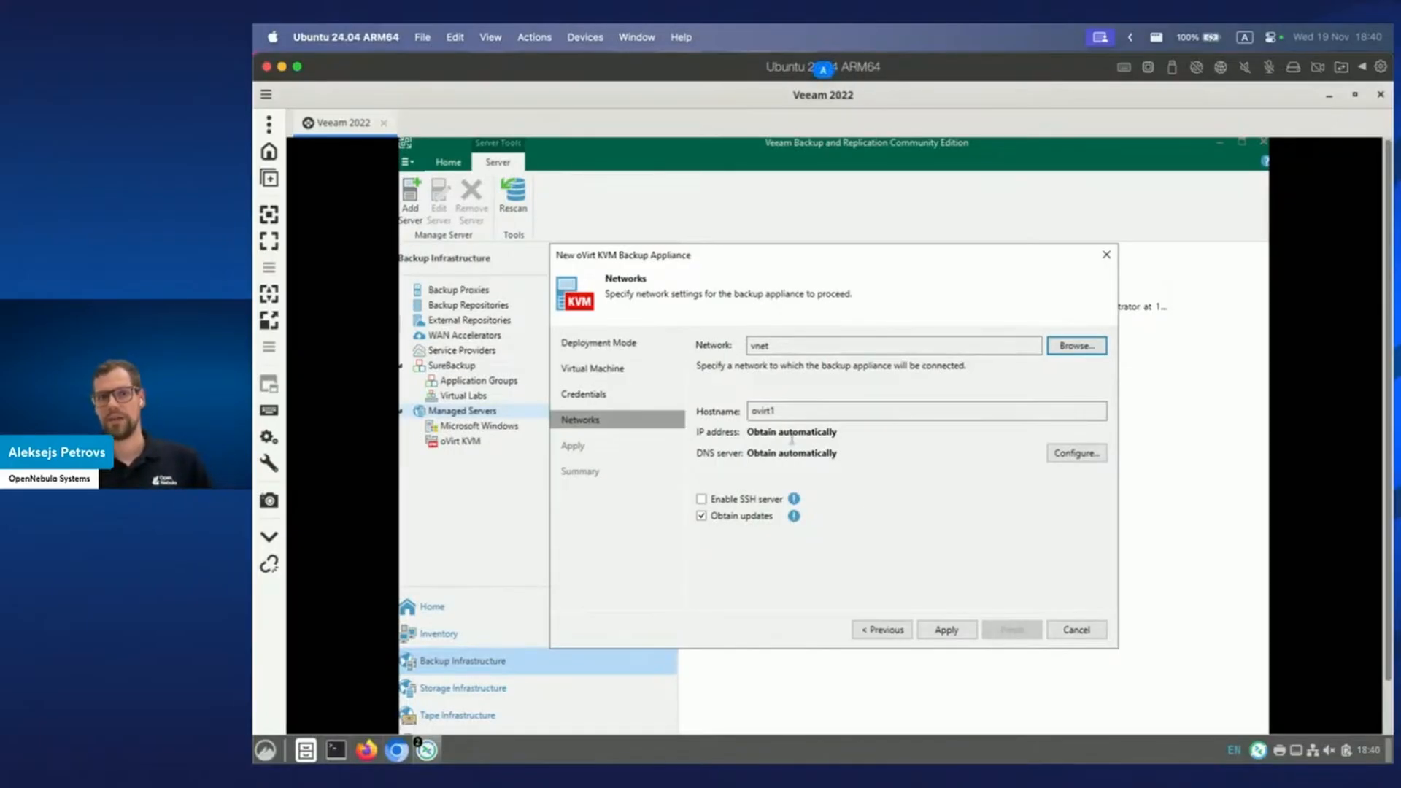
click(1076, 453)
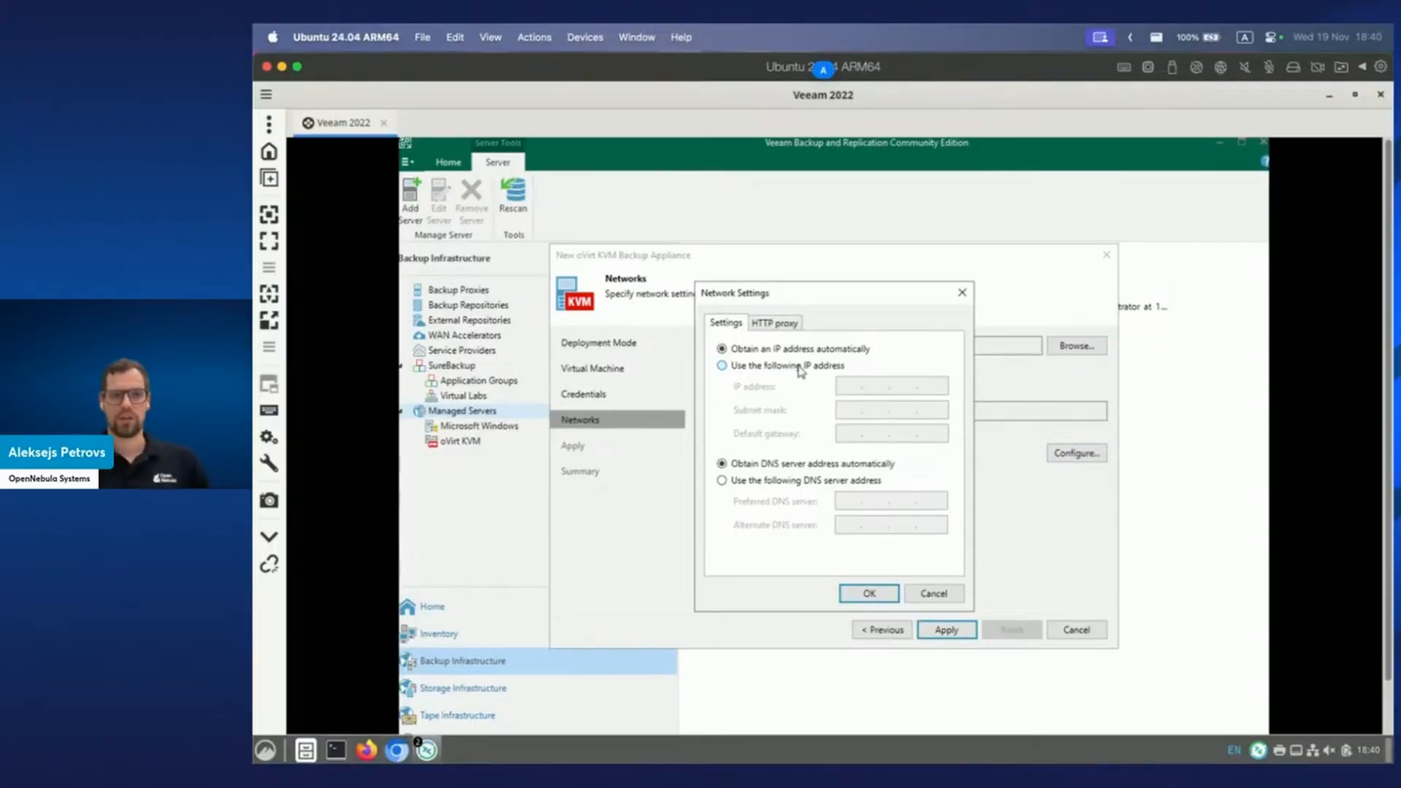
click(397, 671)
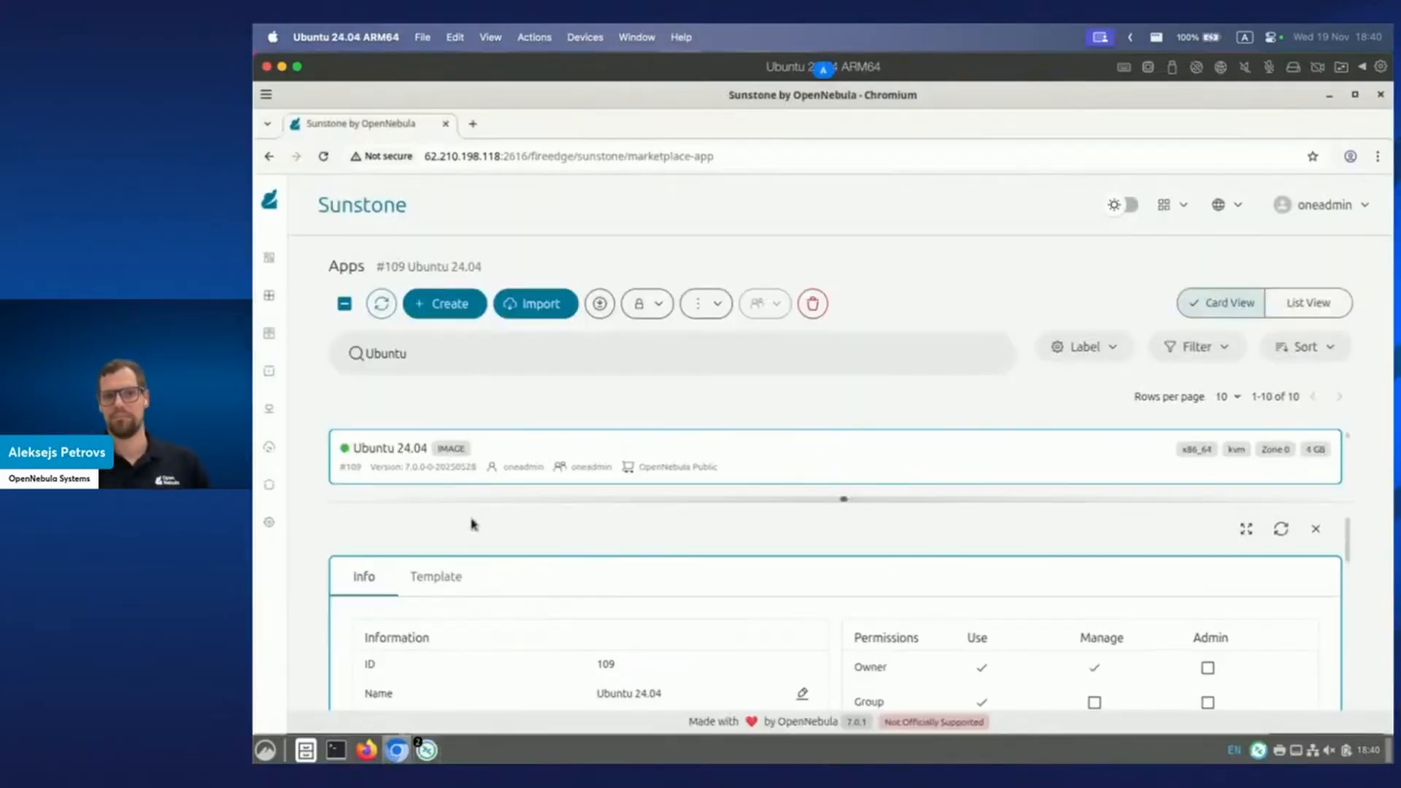
Close the Ubuntu 24.04 app panel and open the vnet virtual network in Sunstone.
click(1316, 530)
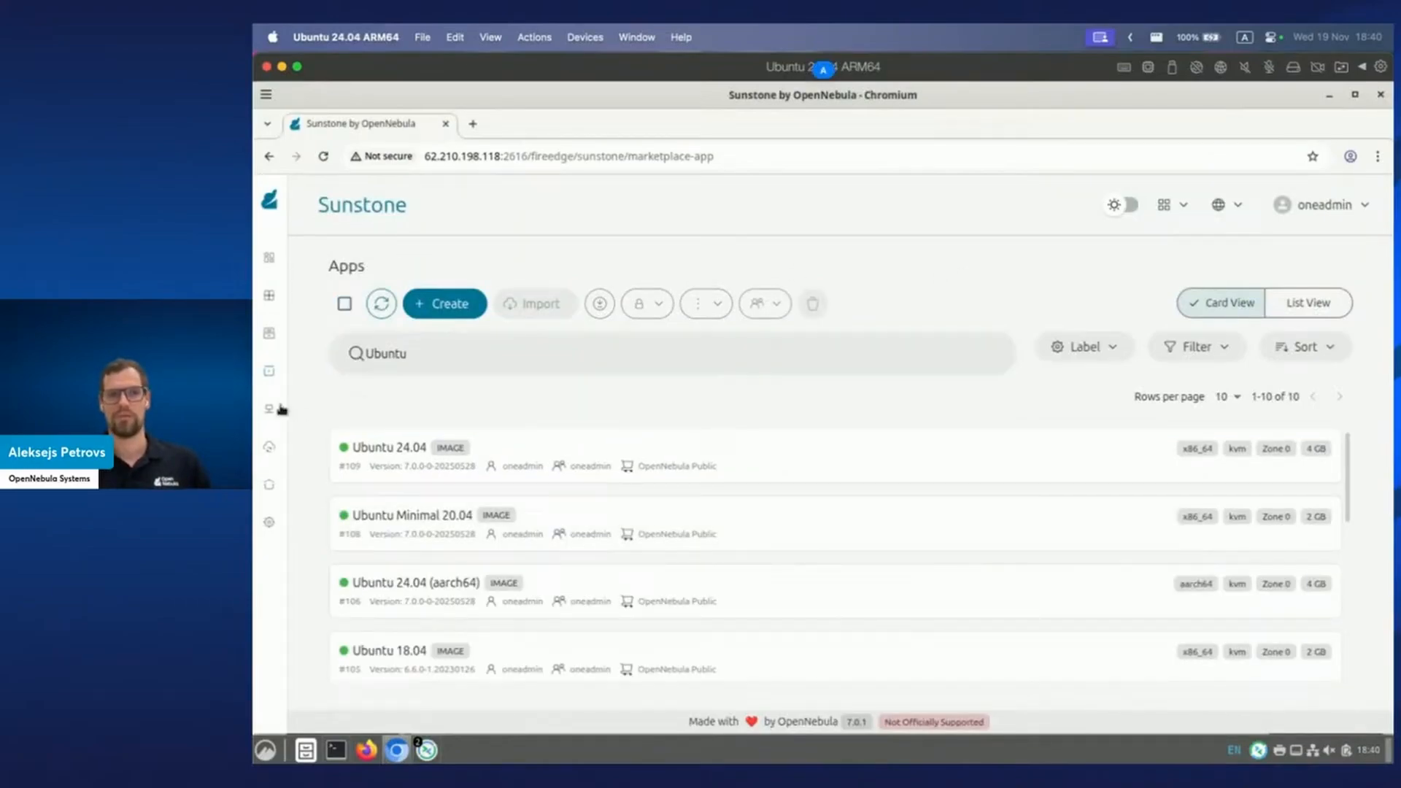
mouse_move(281, 409)
scroll(334, 581, down, 1)
click(327, 595)
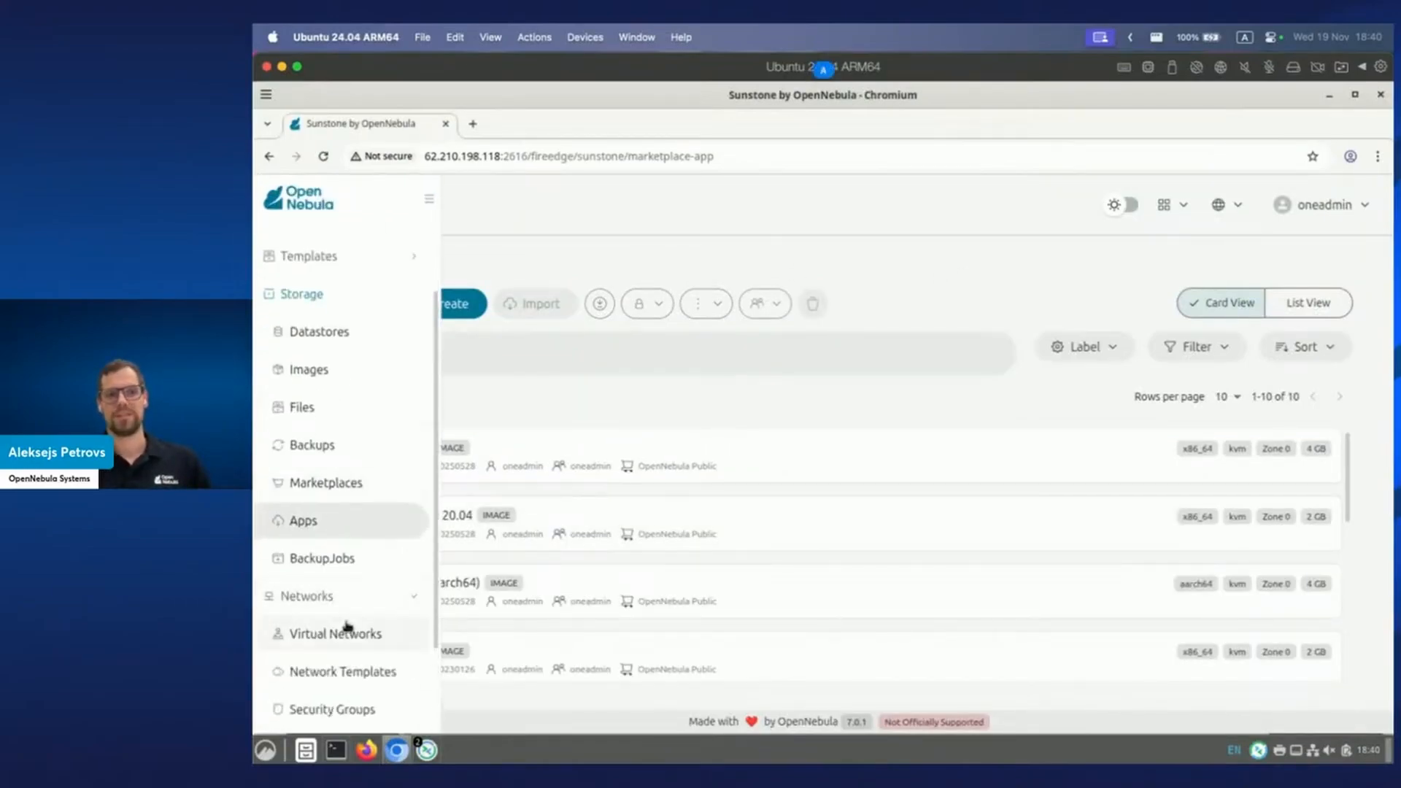
scroll(354, 627, down, 2)
click(362, 524)
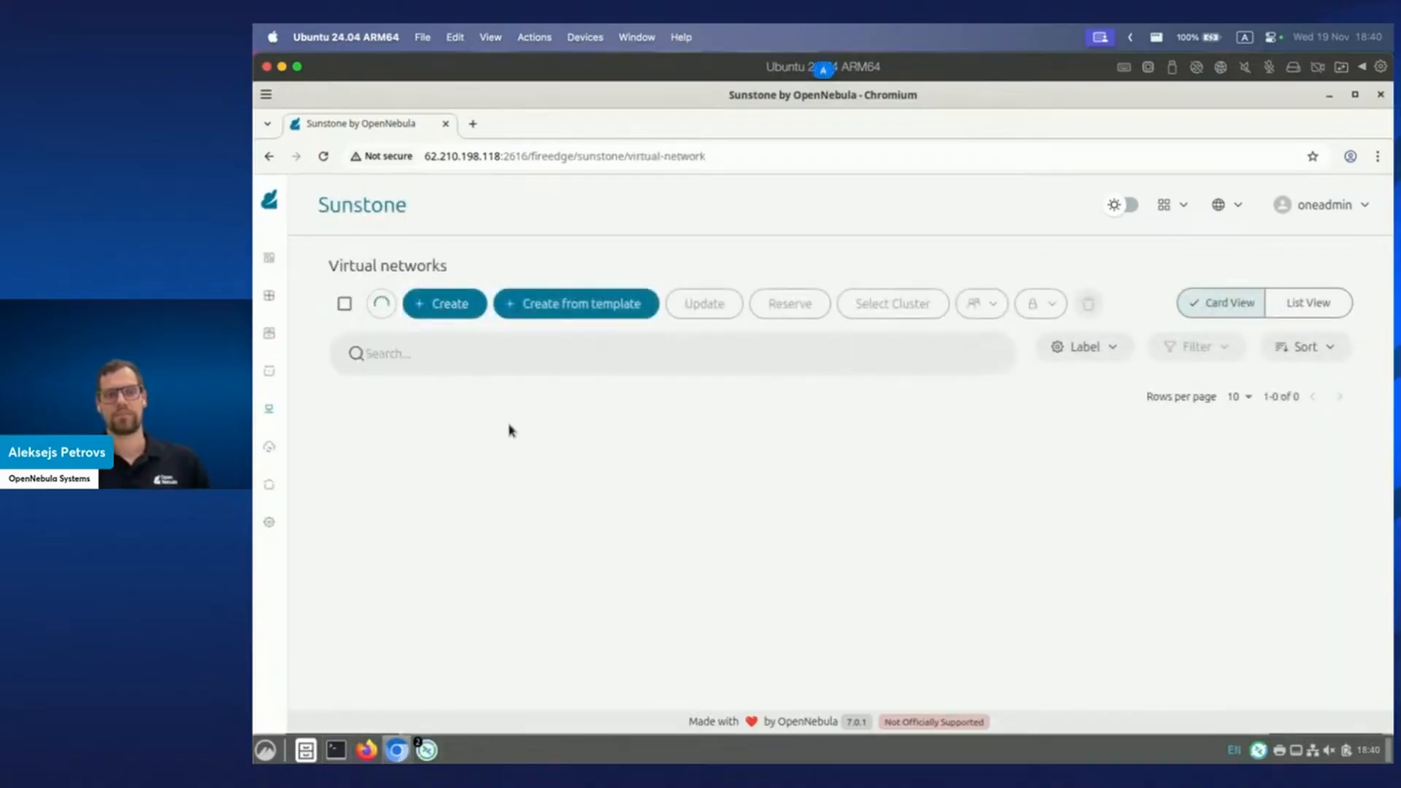
click(642, 468)
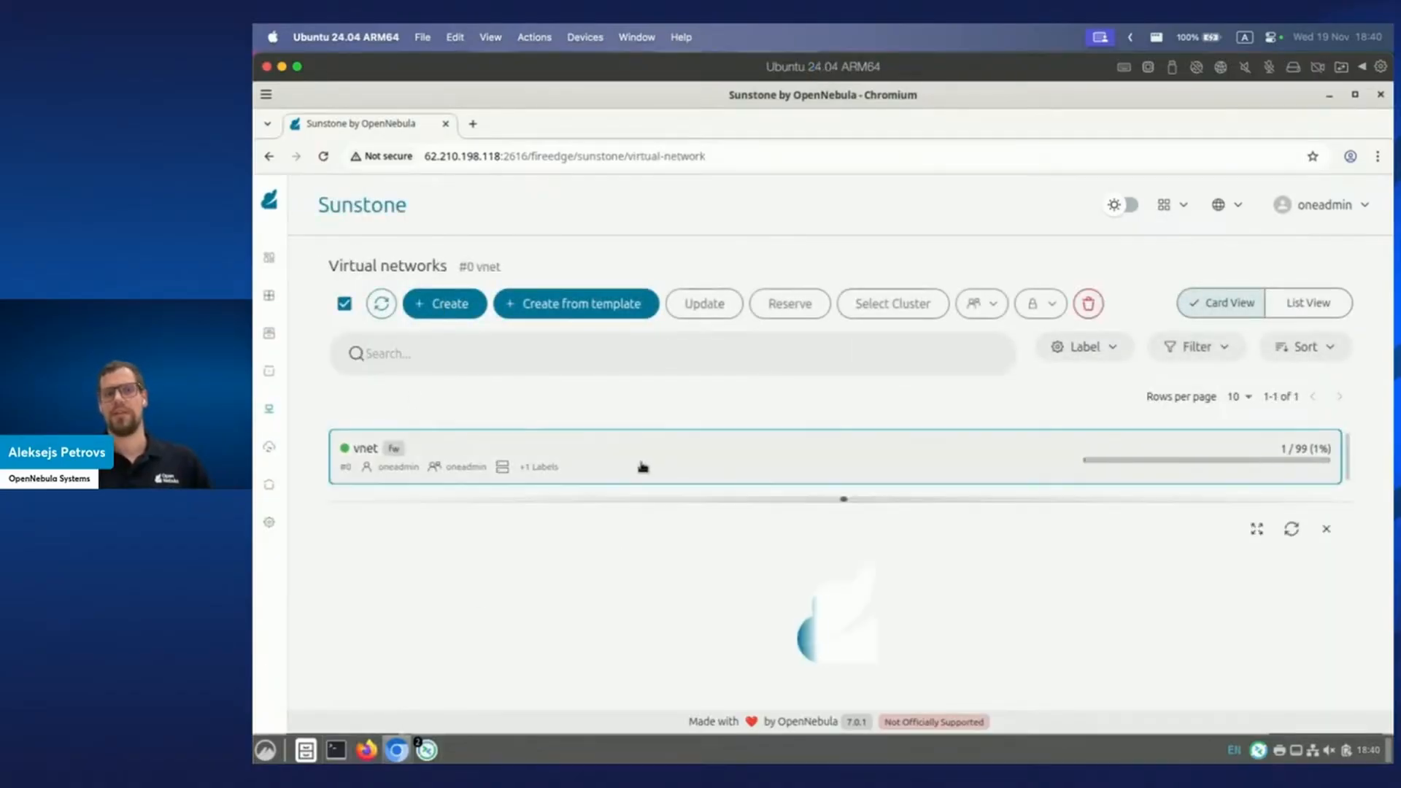
Check vnet's address leases to find 172.16.100.2 already held by VM 0.
drag(844, 498, 844, 277)
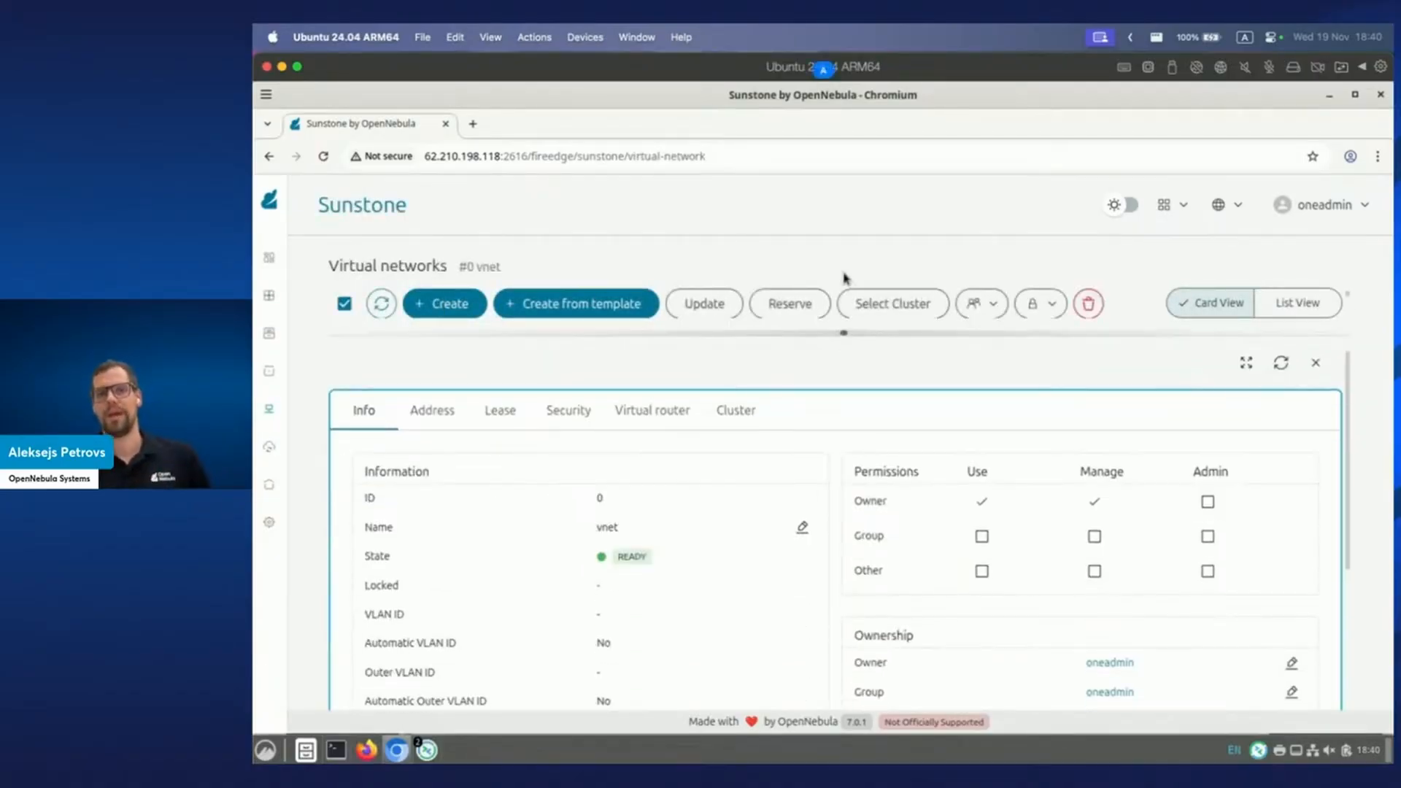
scroll(575, 560, down, 3)
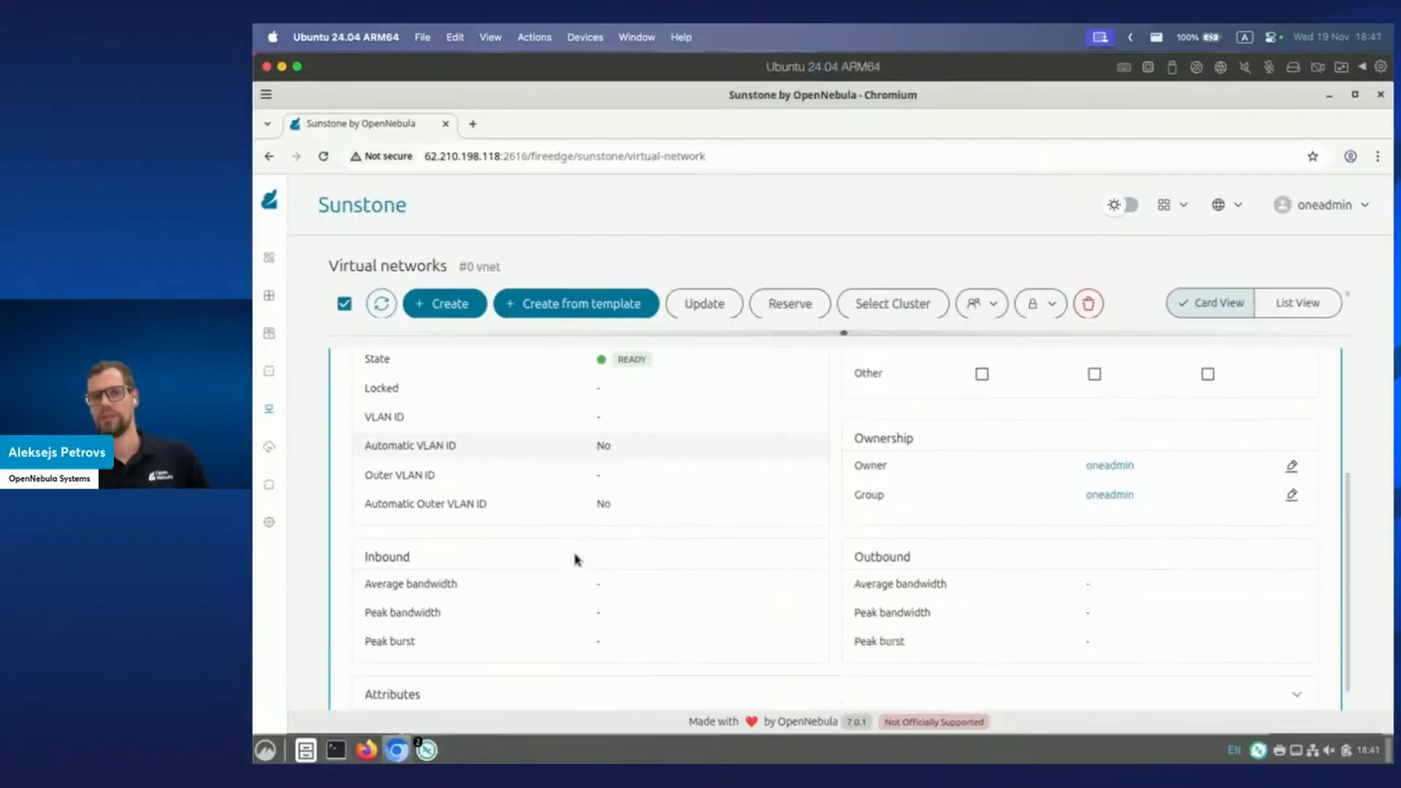
click(594, 674)
scroll(604, 632, down, 1)
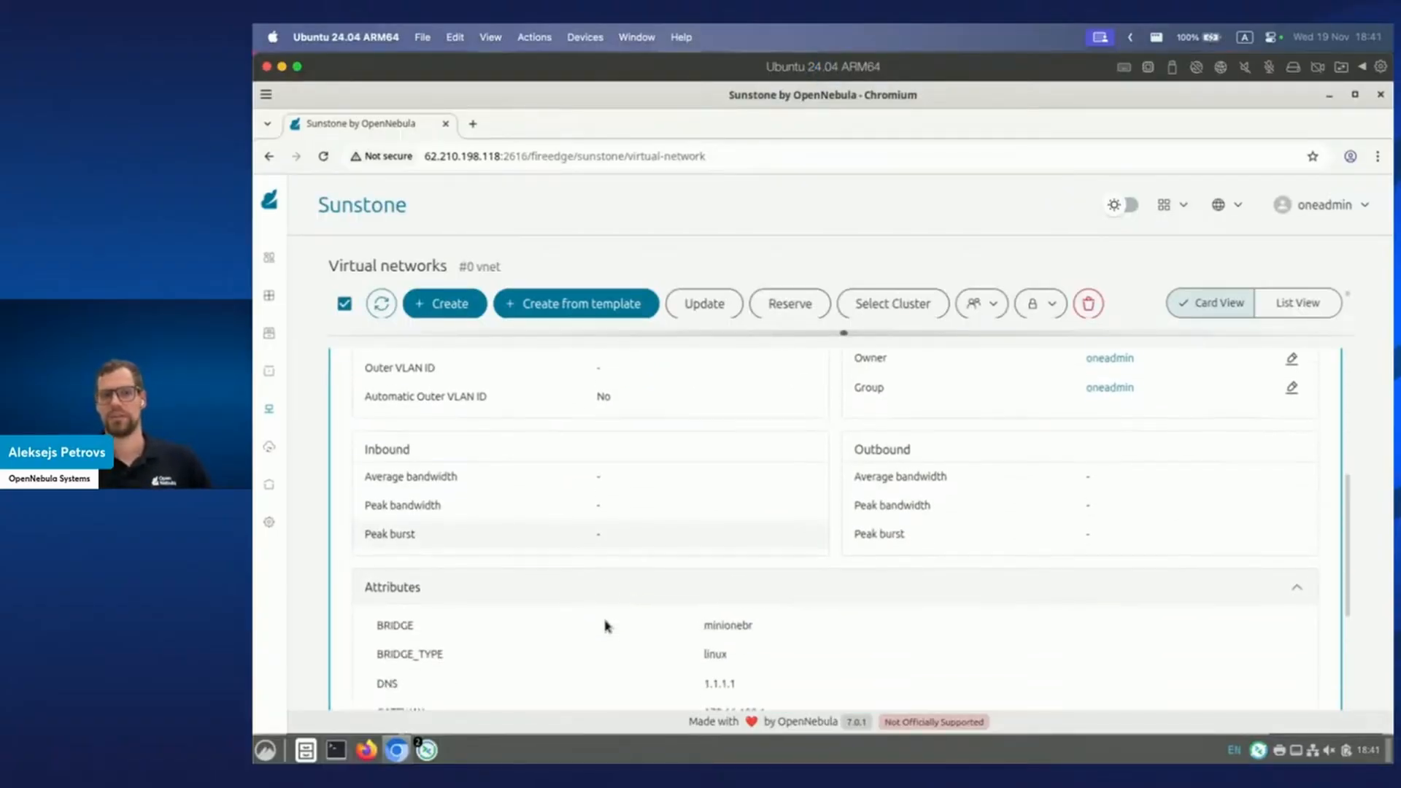
scroll(593, 610, up, 5)
click(436, 409)
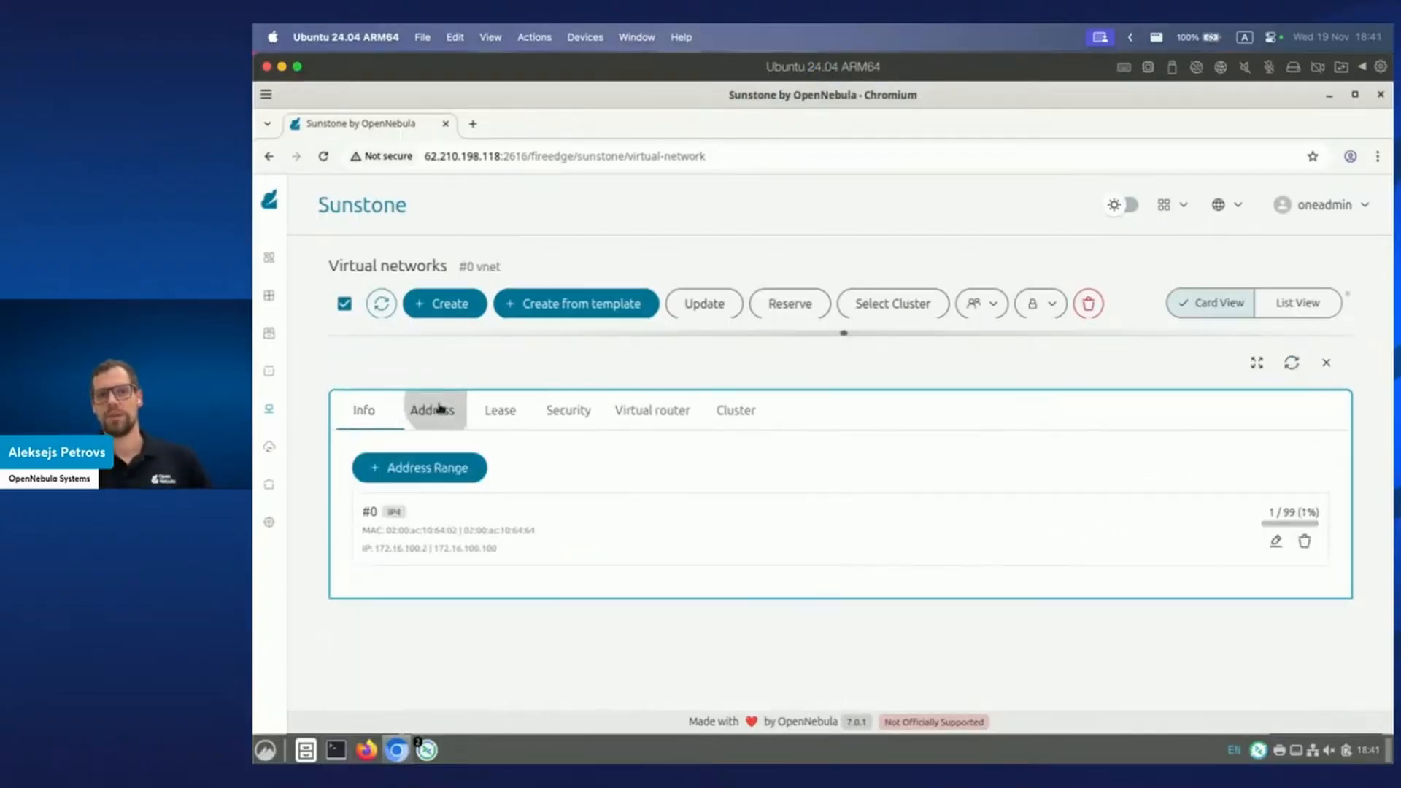
click(495, 410)
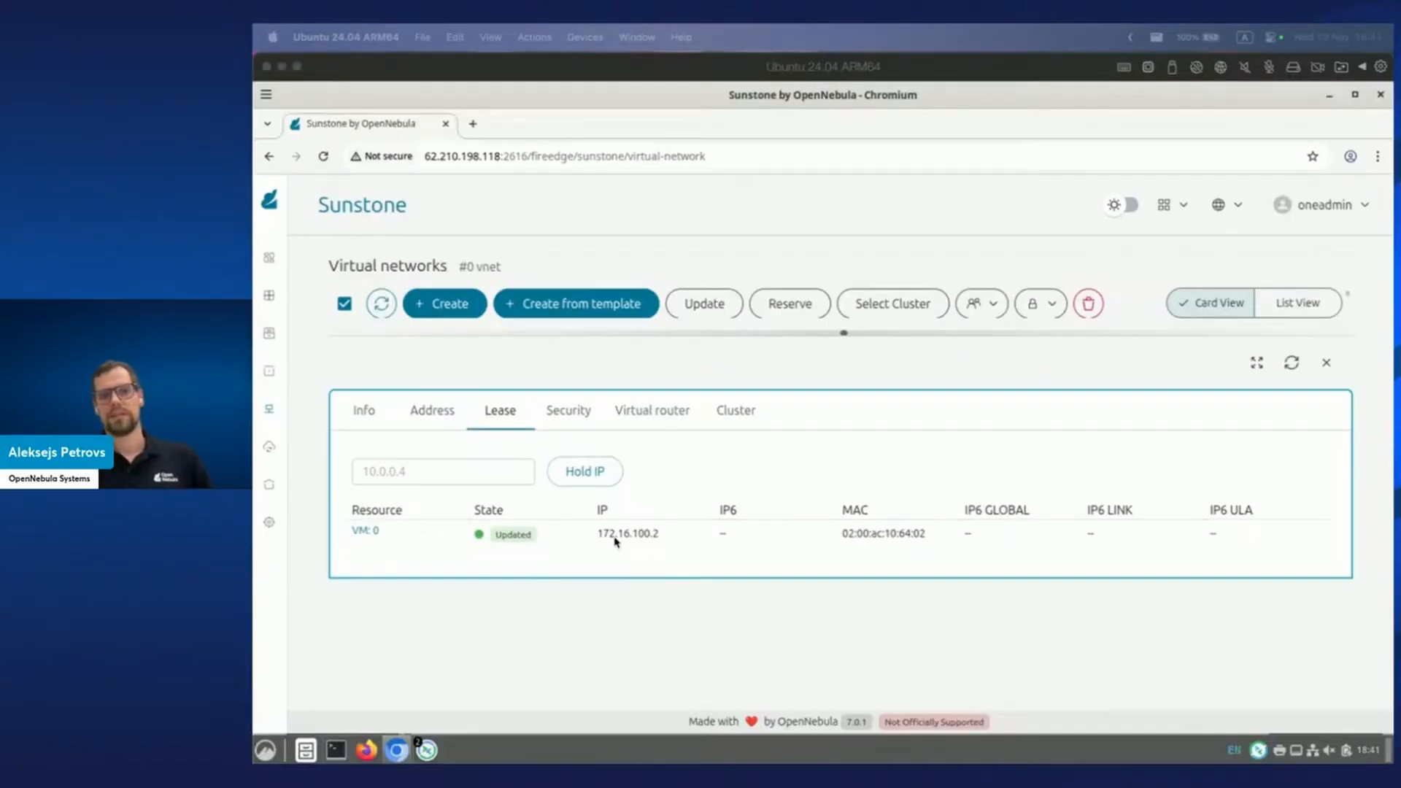
click(416, 549)
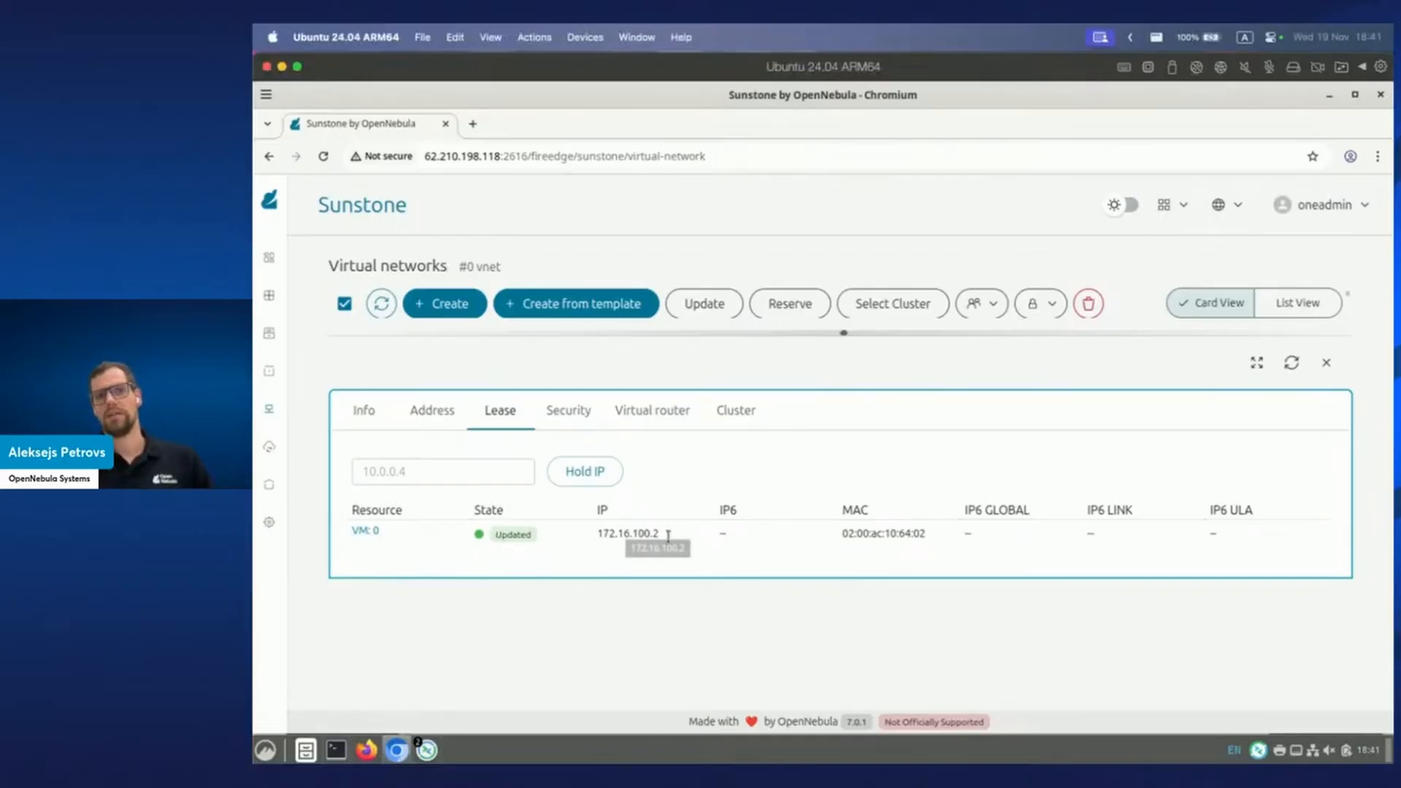
drag(598, 534, 693, 539)
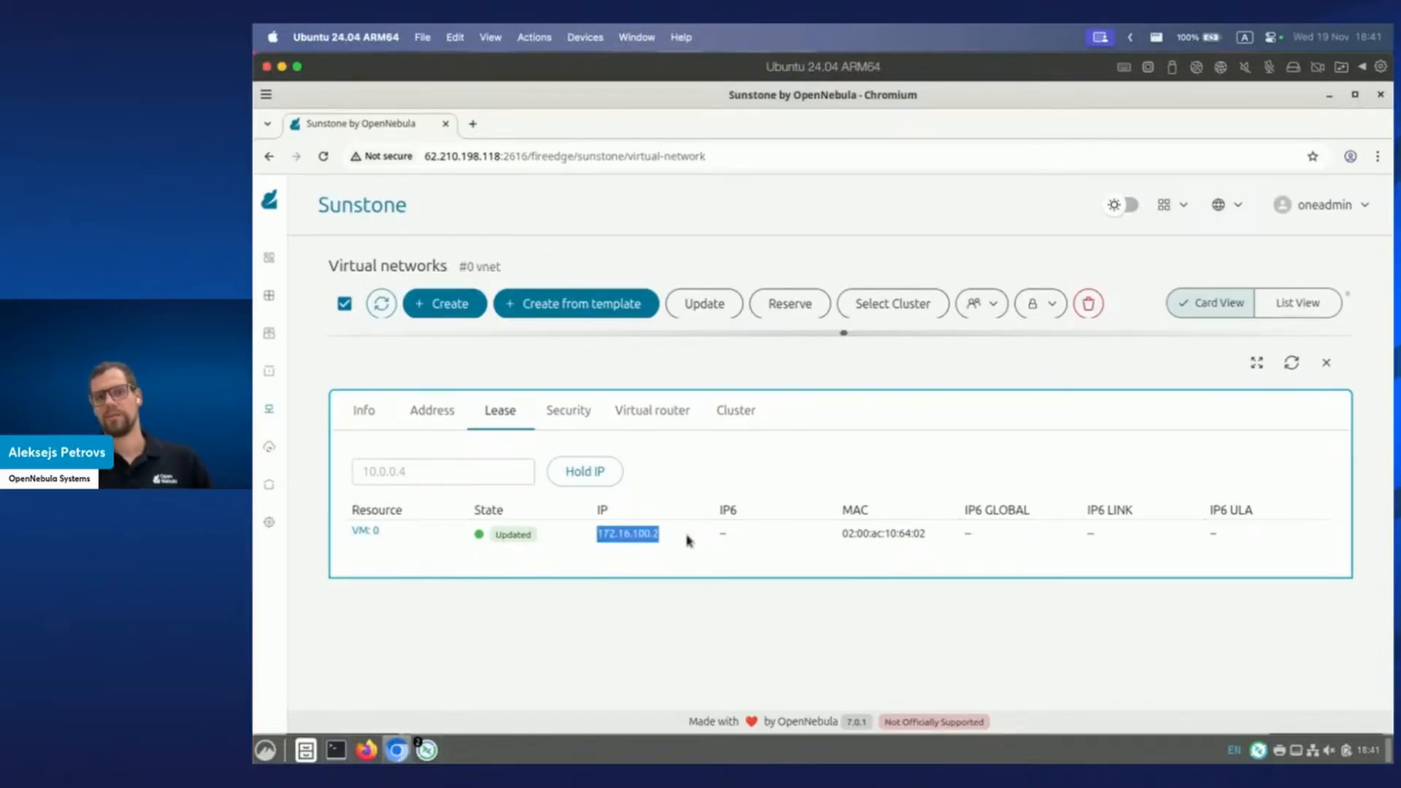
click(686, 541)
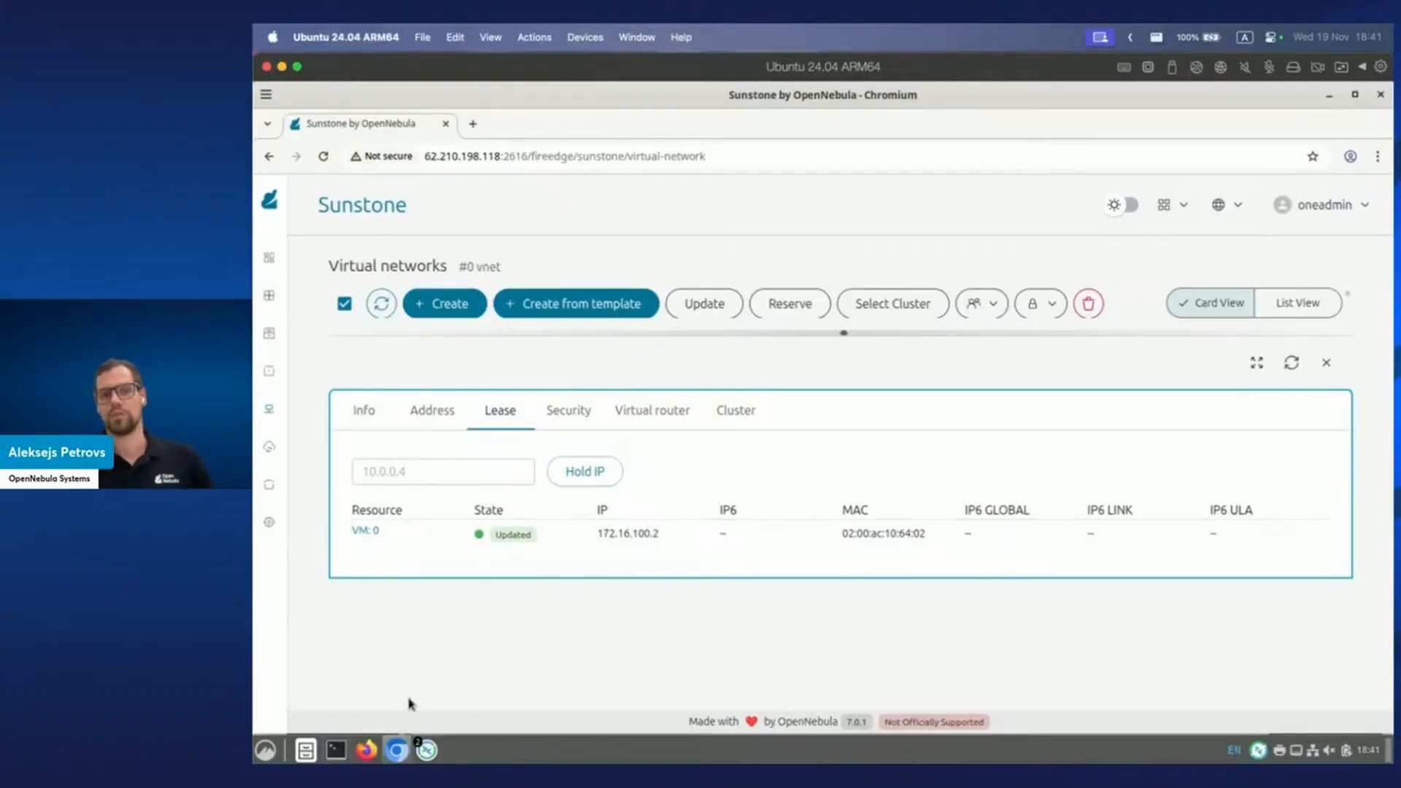
mouse_move(416, 746)
click(556, 673)
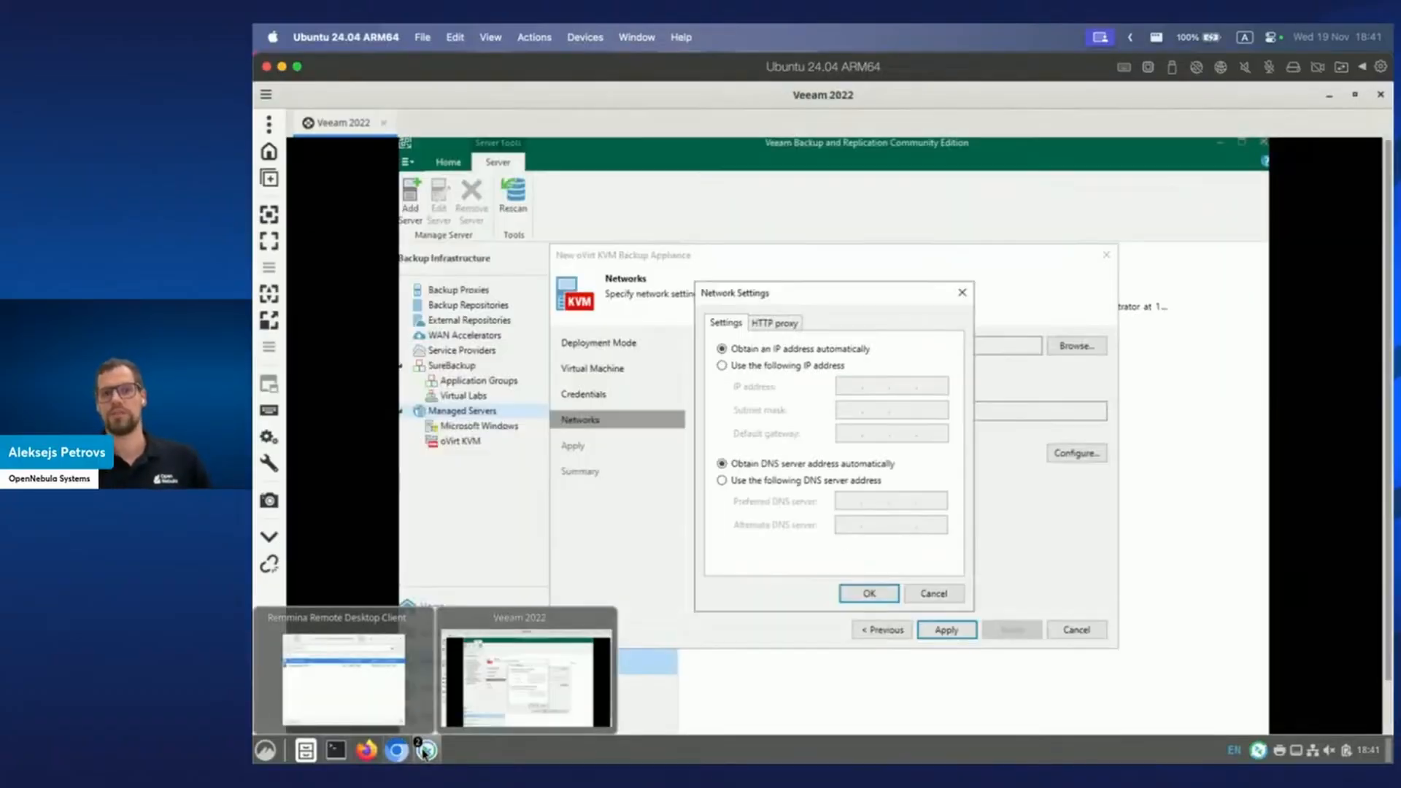
Give the appliance static IP 172.16.100.3, mask 255.255.255.0, gateway 172.16.100.1 and DNS 1.1.1.1.
click(799, 365)
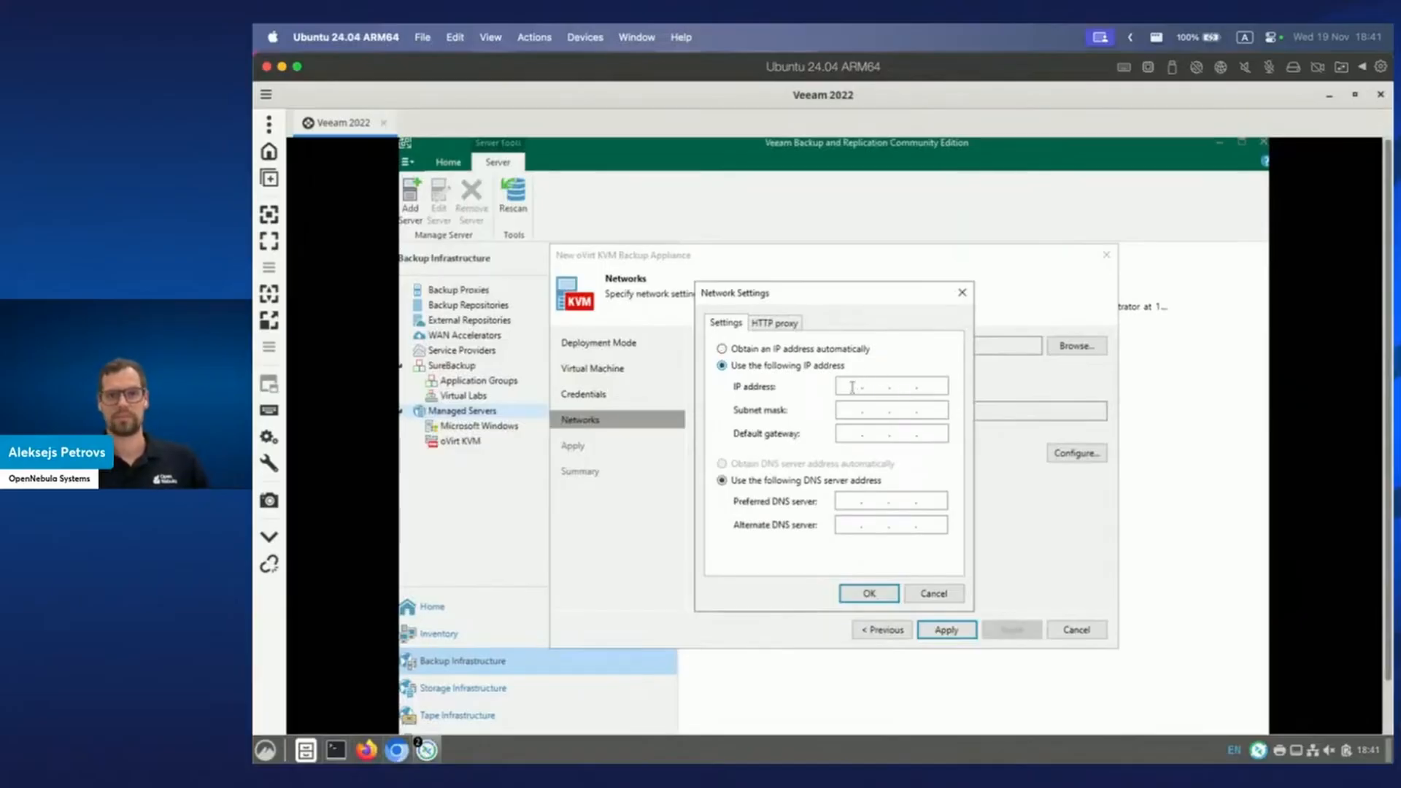
click(857, 386)
text(172 . )
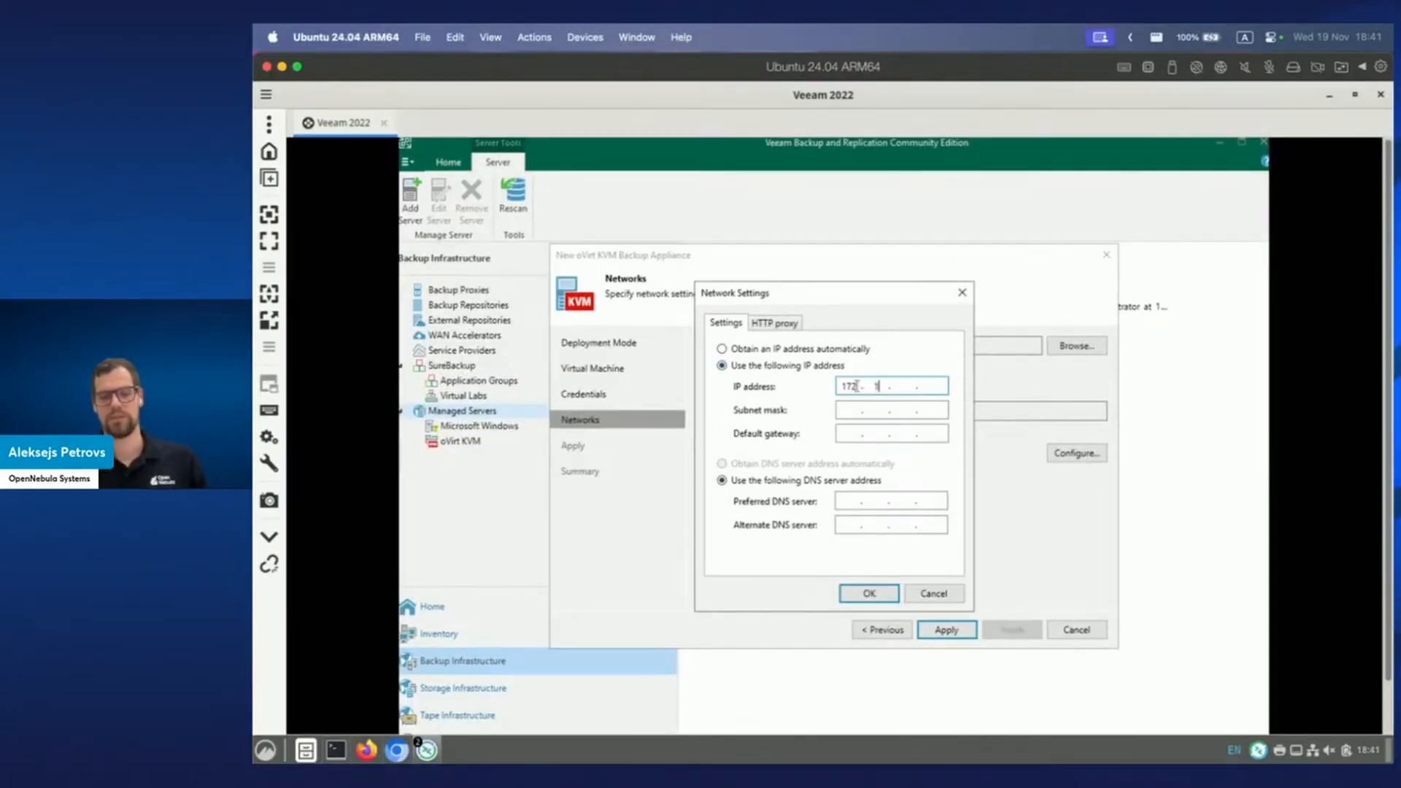
text(16 . 100 . )
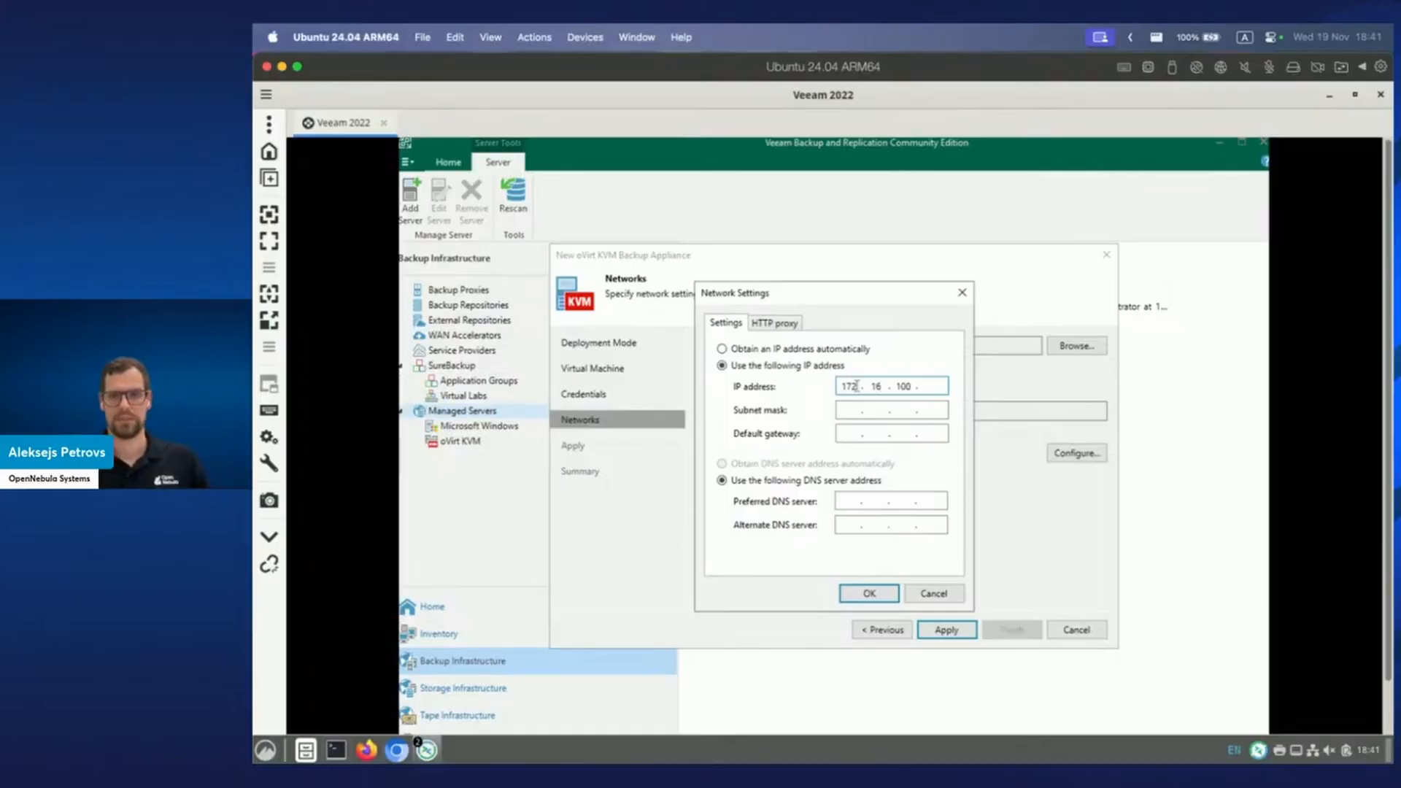
text(3)
key(Tab)
text(255 . )
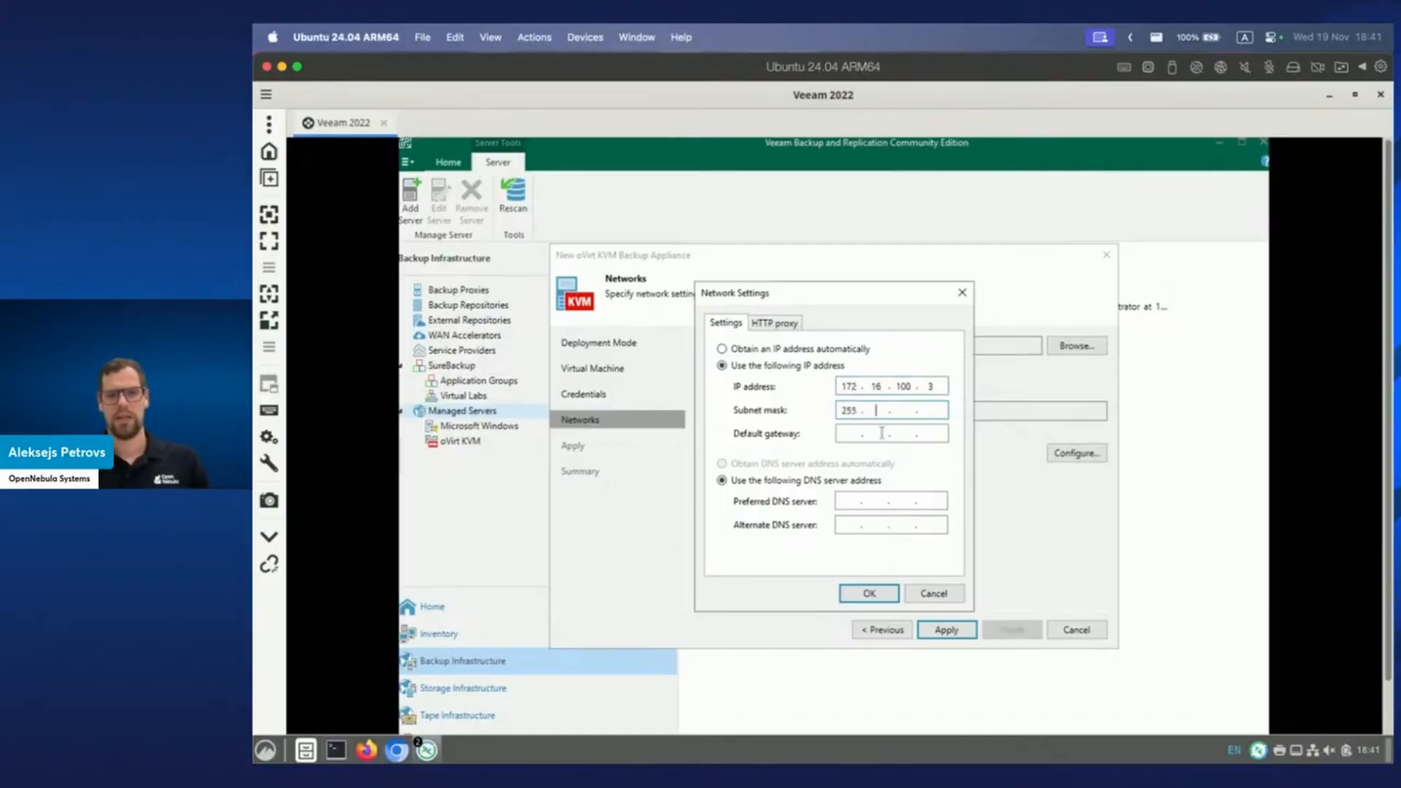
text(255 . 255)
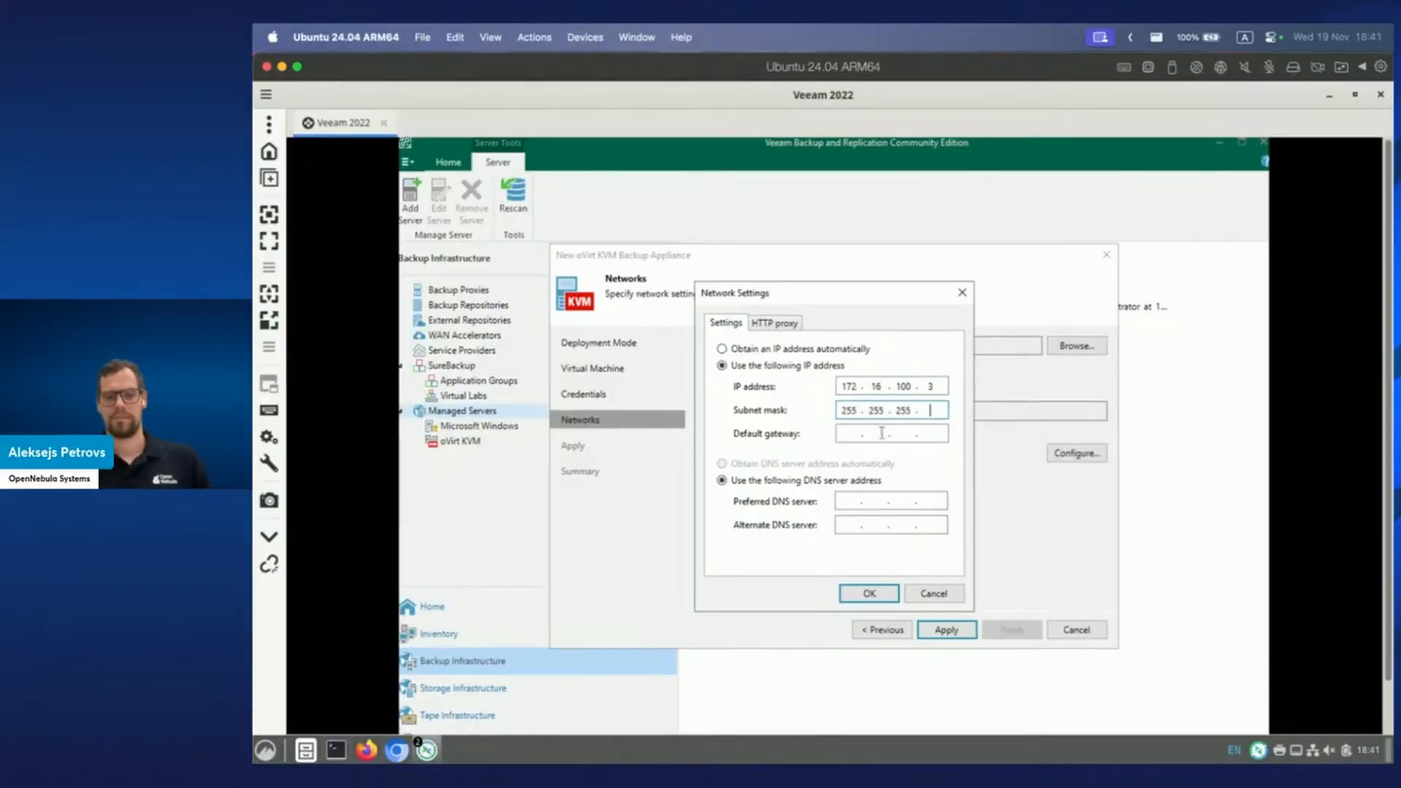
key(Tab)
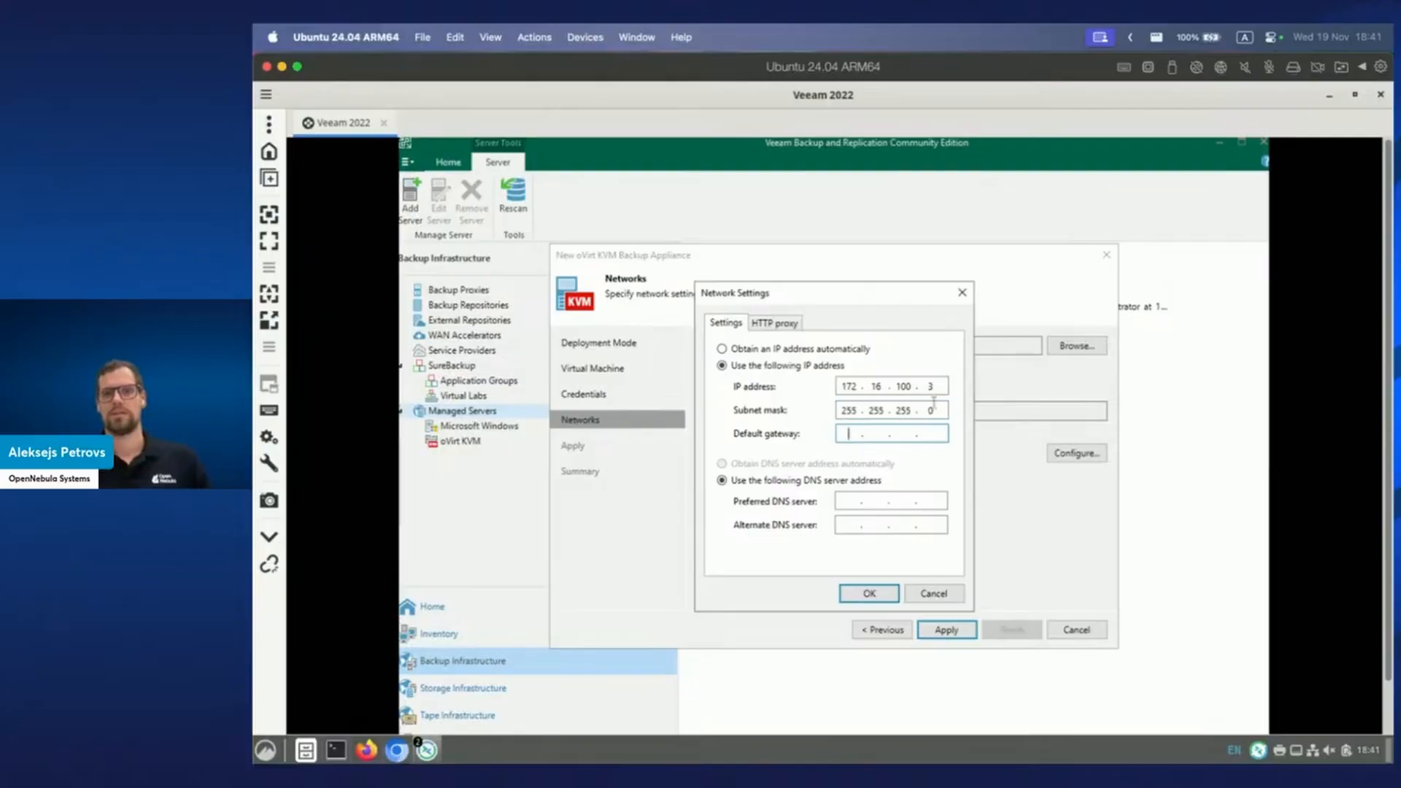
text(172 . )
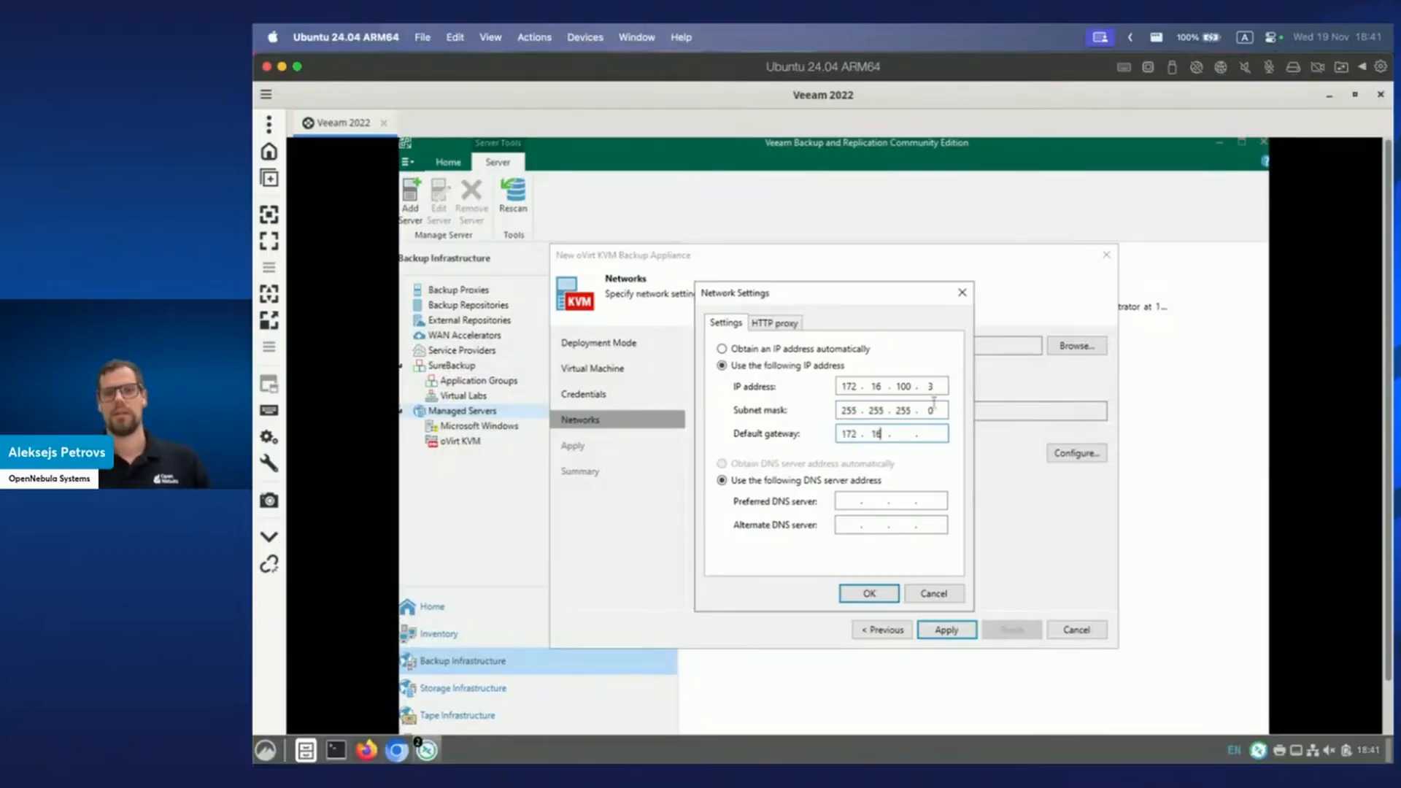
text(16 . 100 . )
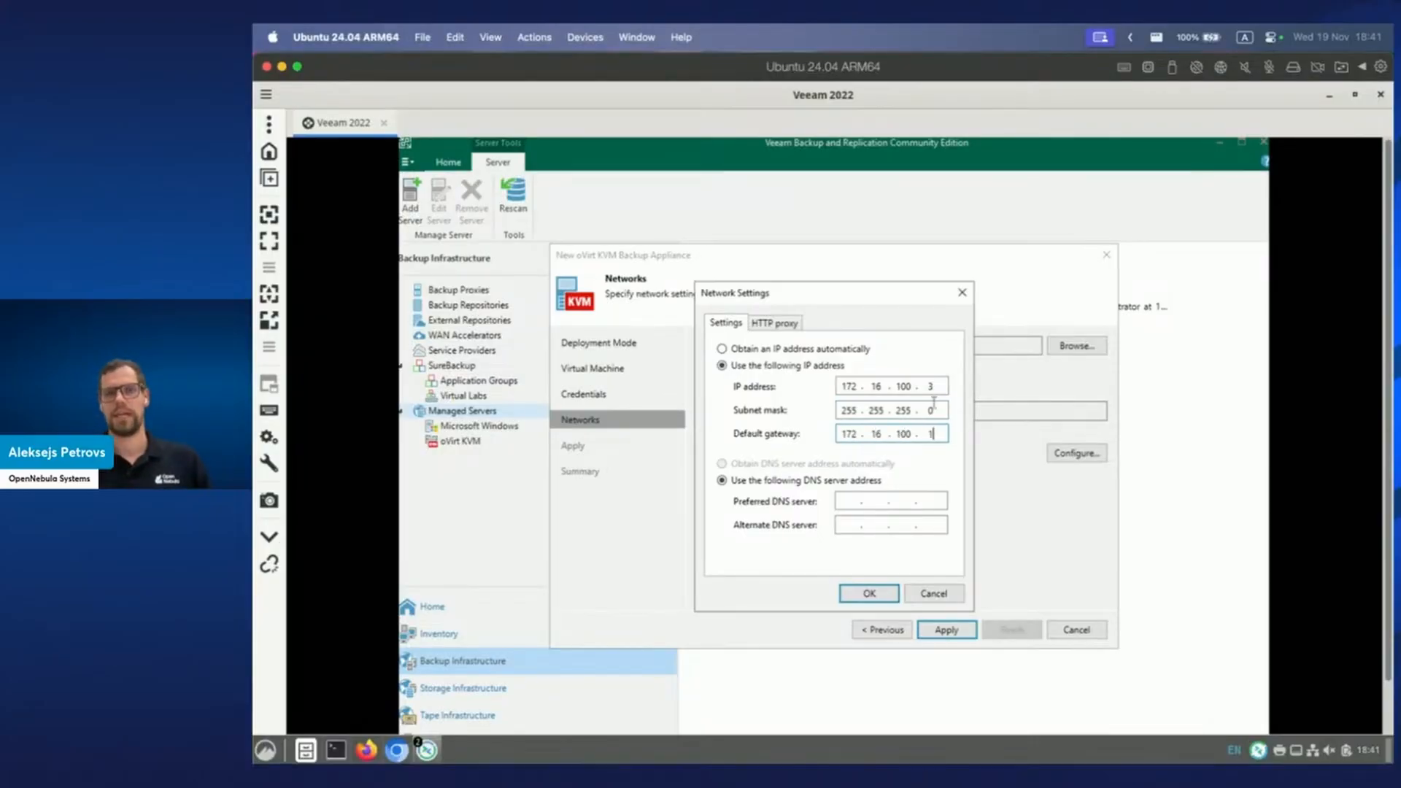
text(1)
key(Tab)
key(Tab)
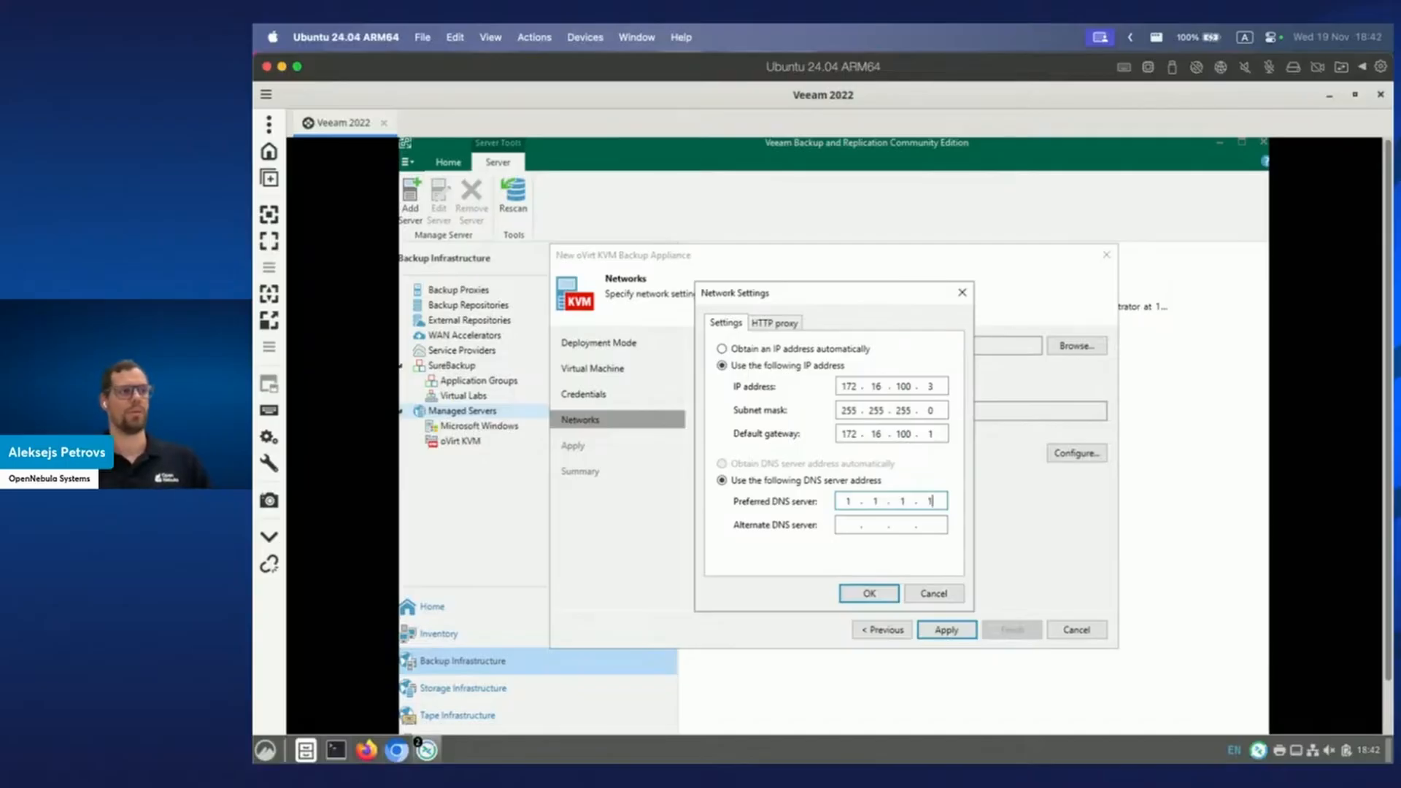
click(879, 596)
Enable the SSH server option for the ovirt1 appliance.
click(753, 500)
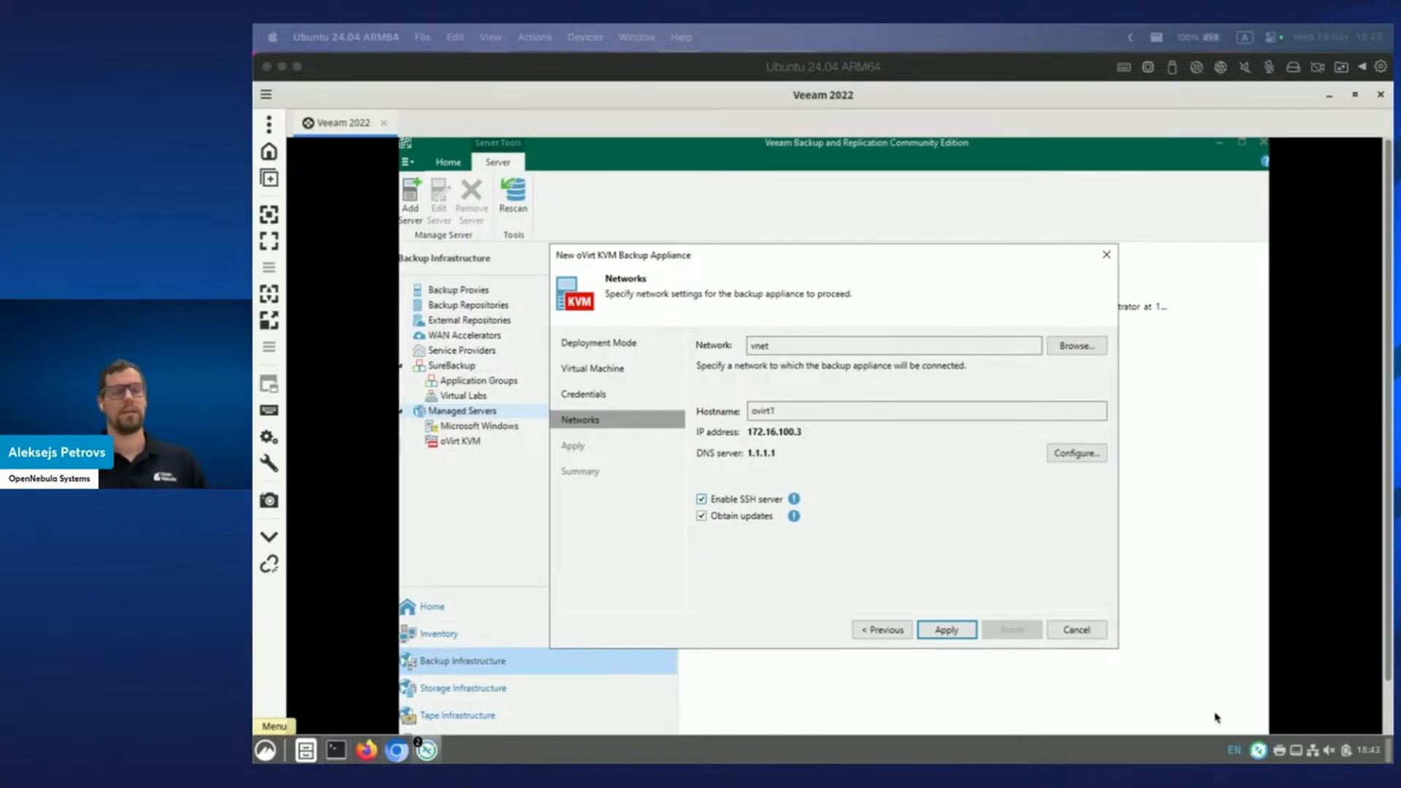
click(955, 589)
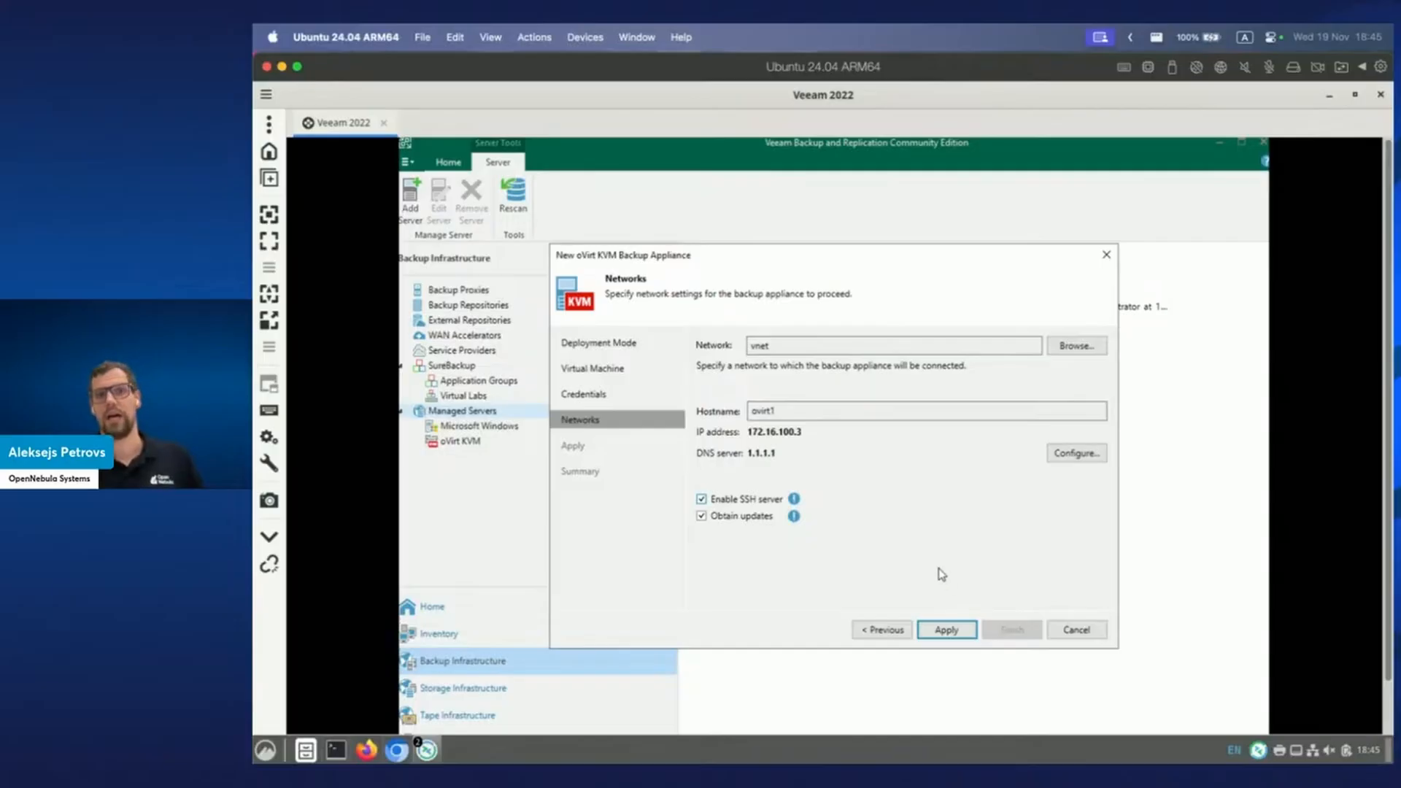
Apply the wizard to begin deploying the ovirt1 appliance, then return to Sunstone.
click(947, 631)
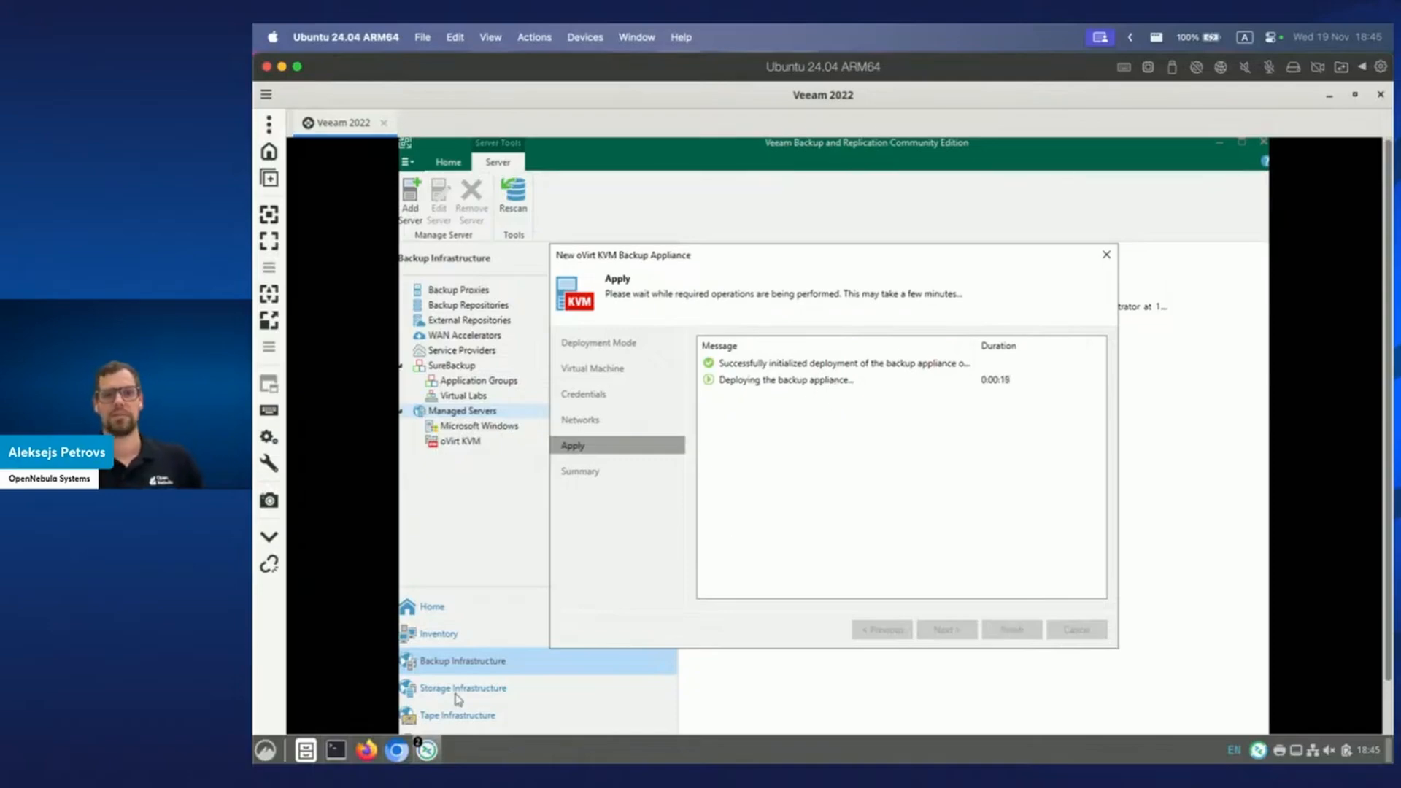
click(396, 749)
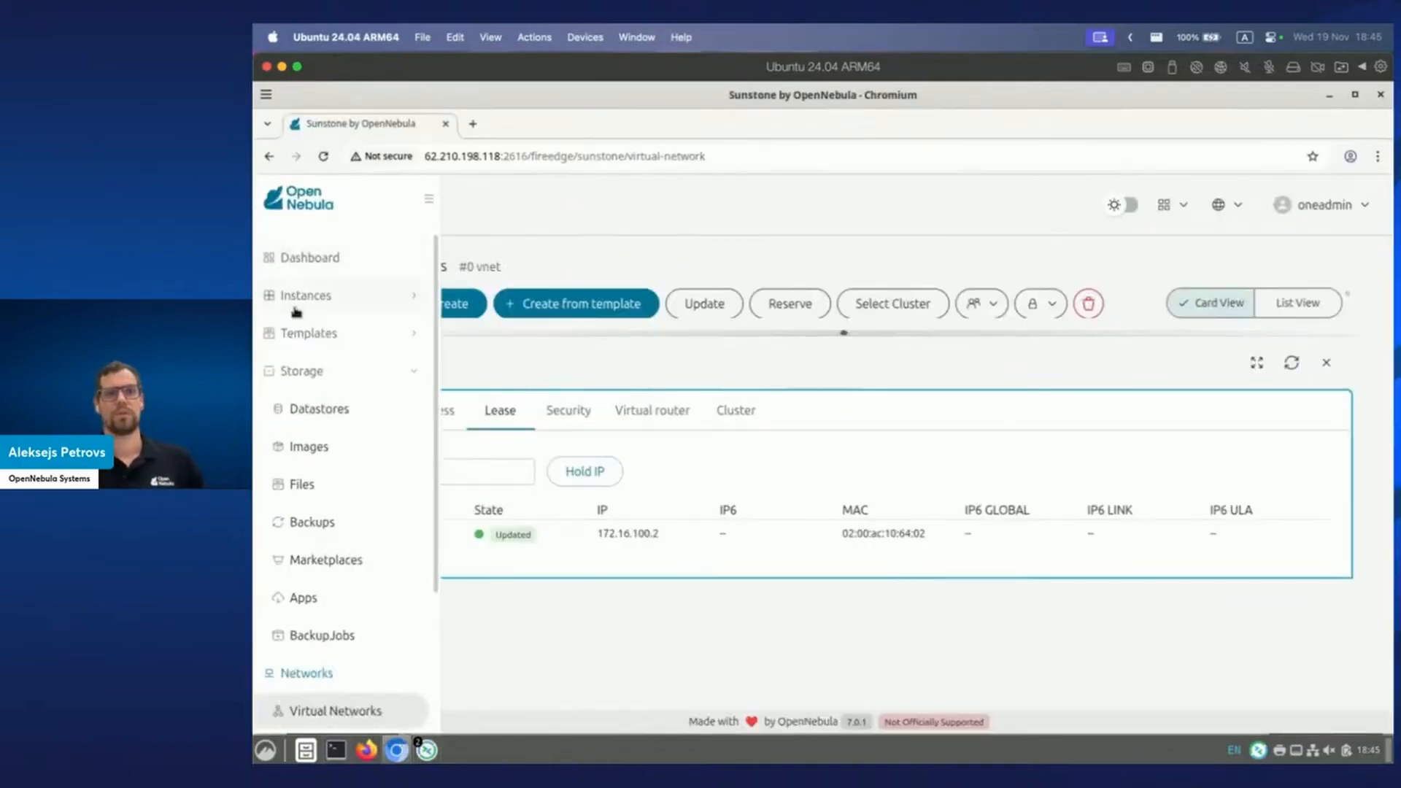
Confirm ovirt1 appears in Sunstone's VMs list and review the Images list.
click(322, 298)
click(351, 335)
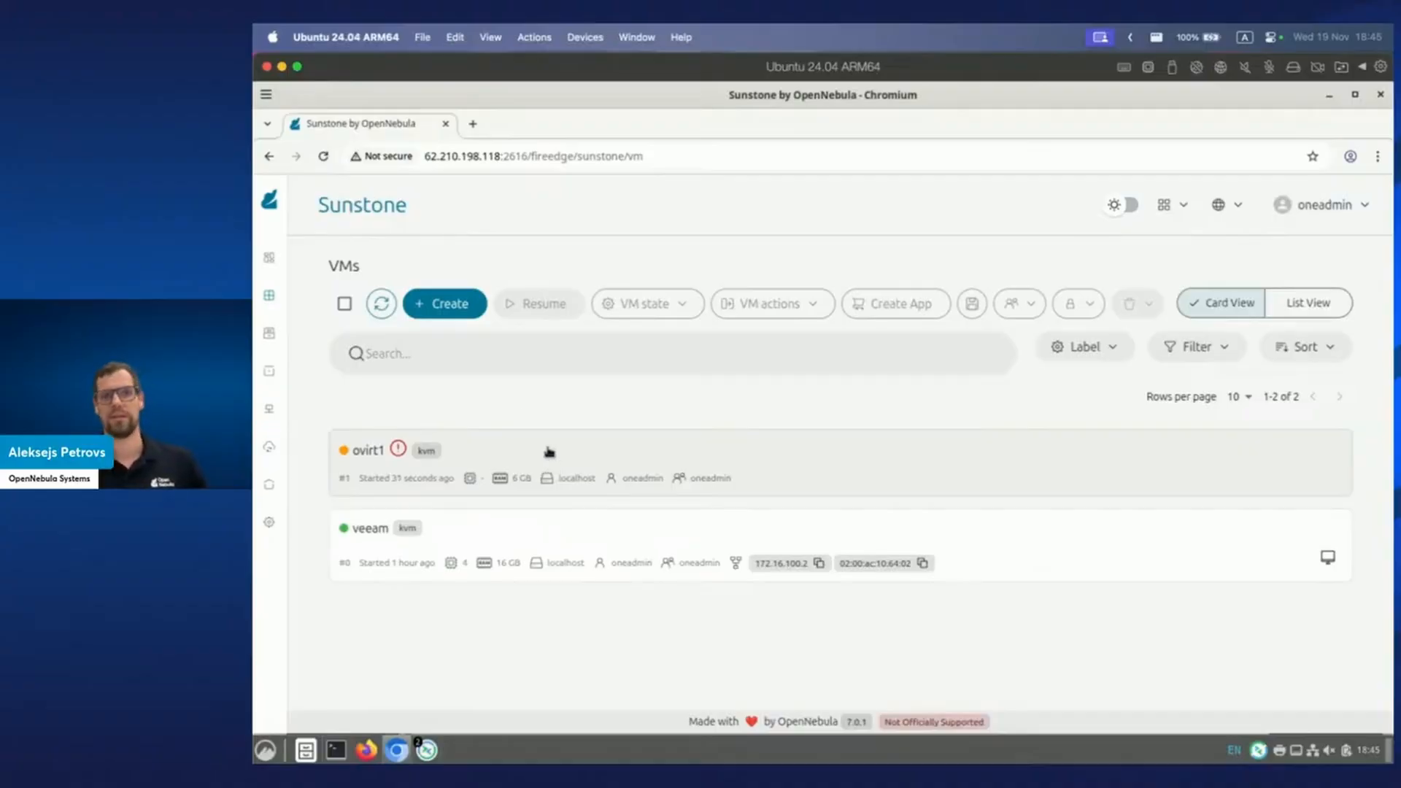
mouse_move(277, 456)
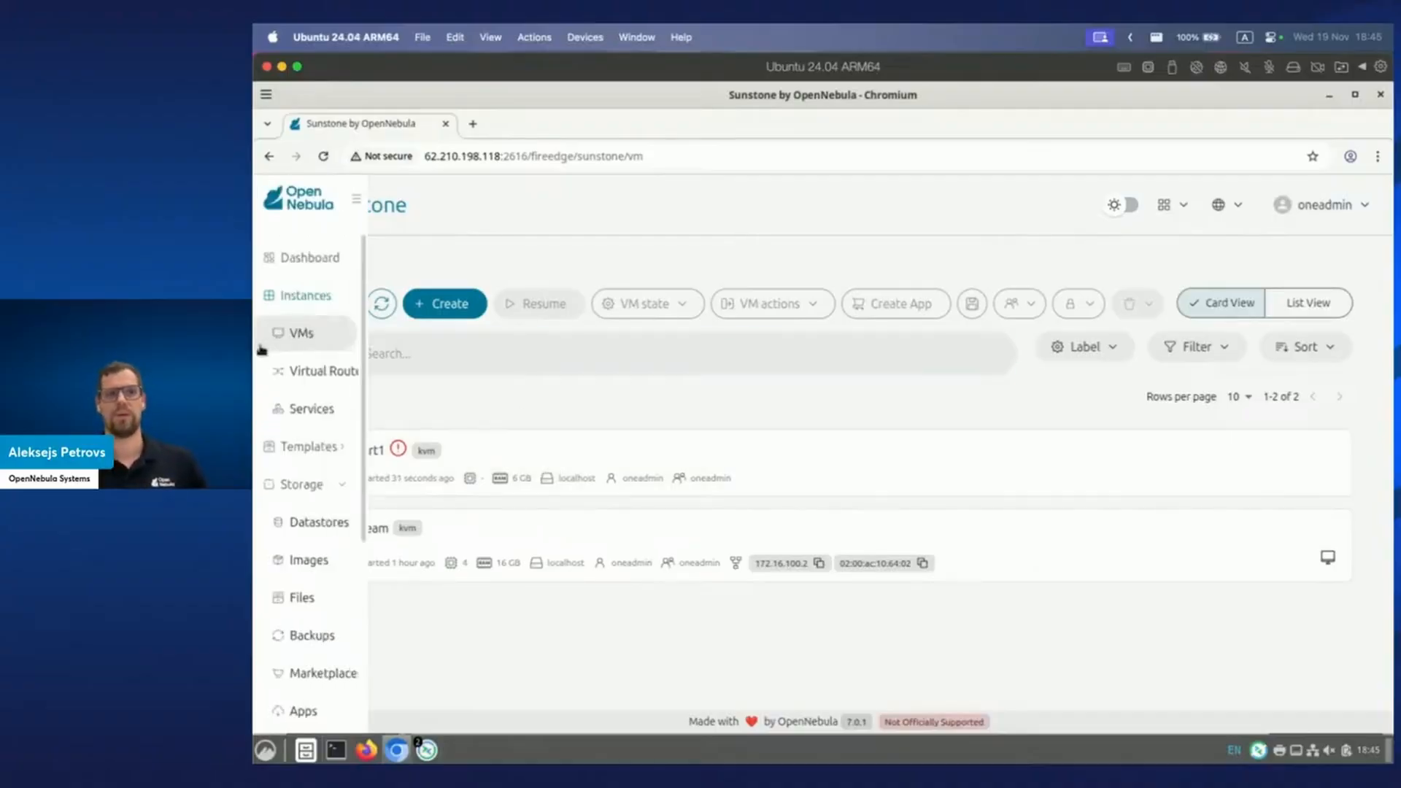
click(348, 559)
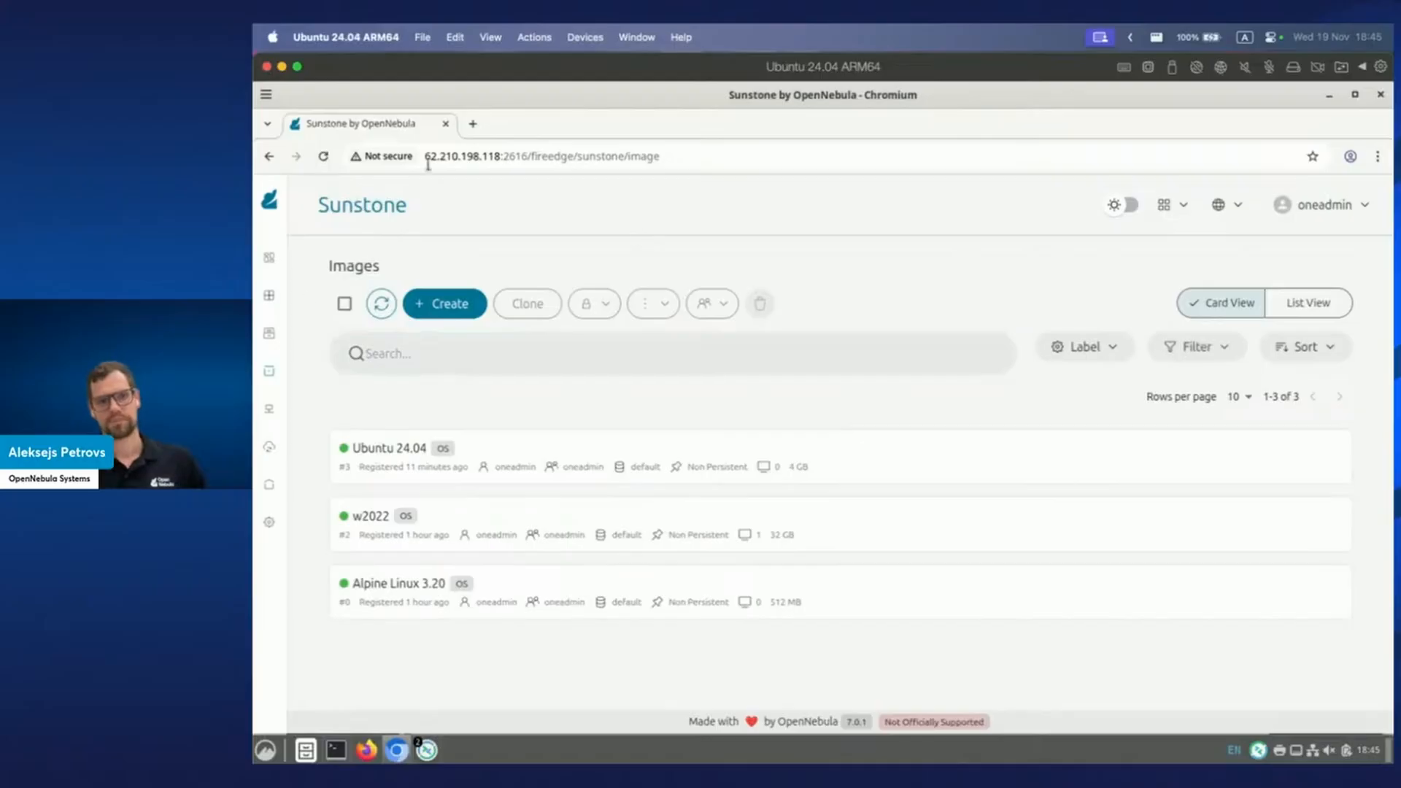
mouse_move(333, 464)
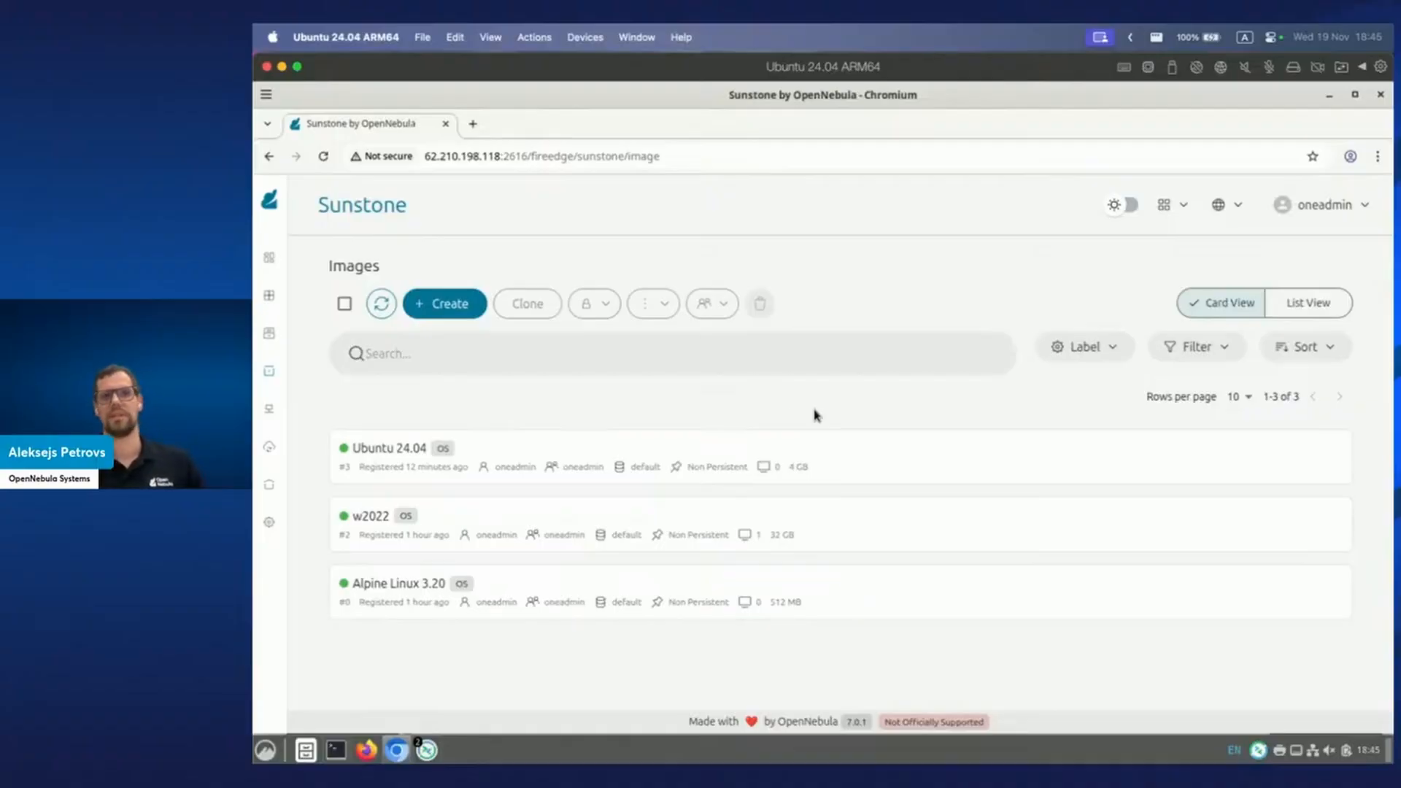
click(426, 751)
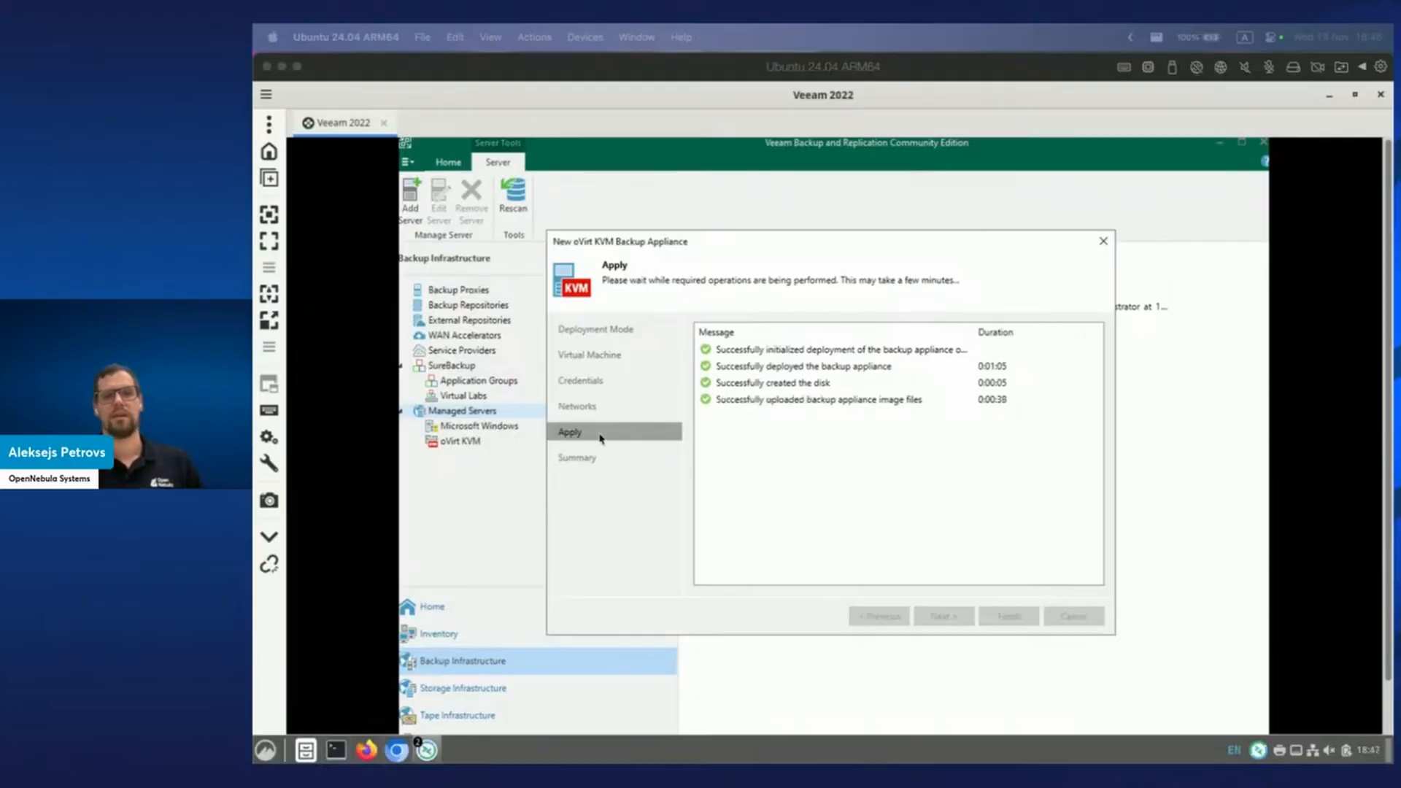
click(401, 756)
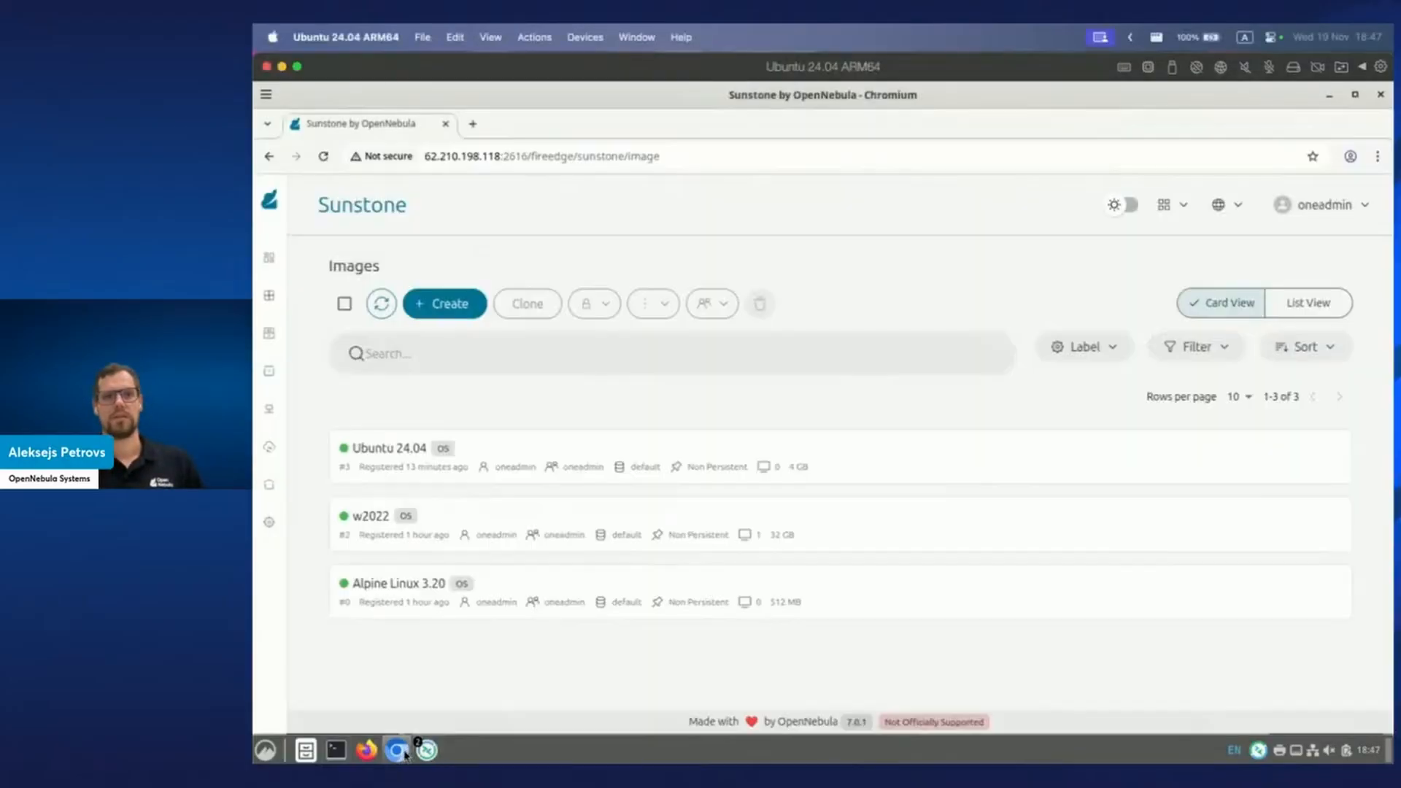
click(381, 303)
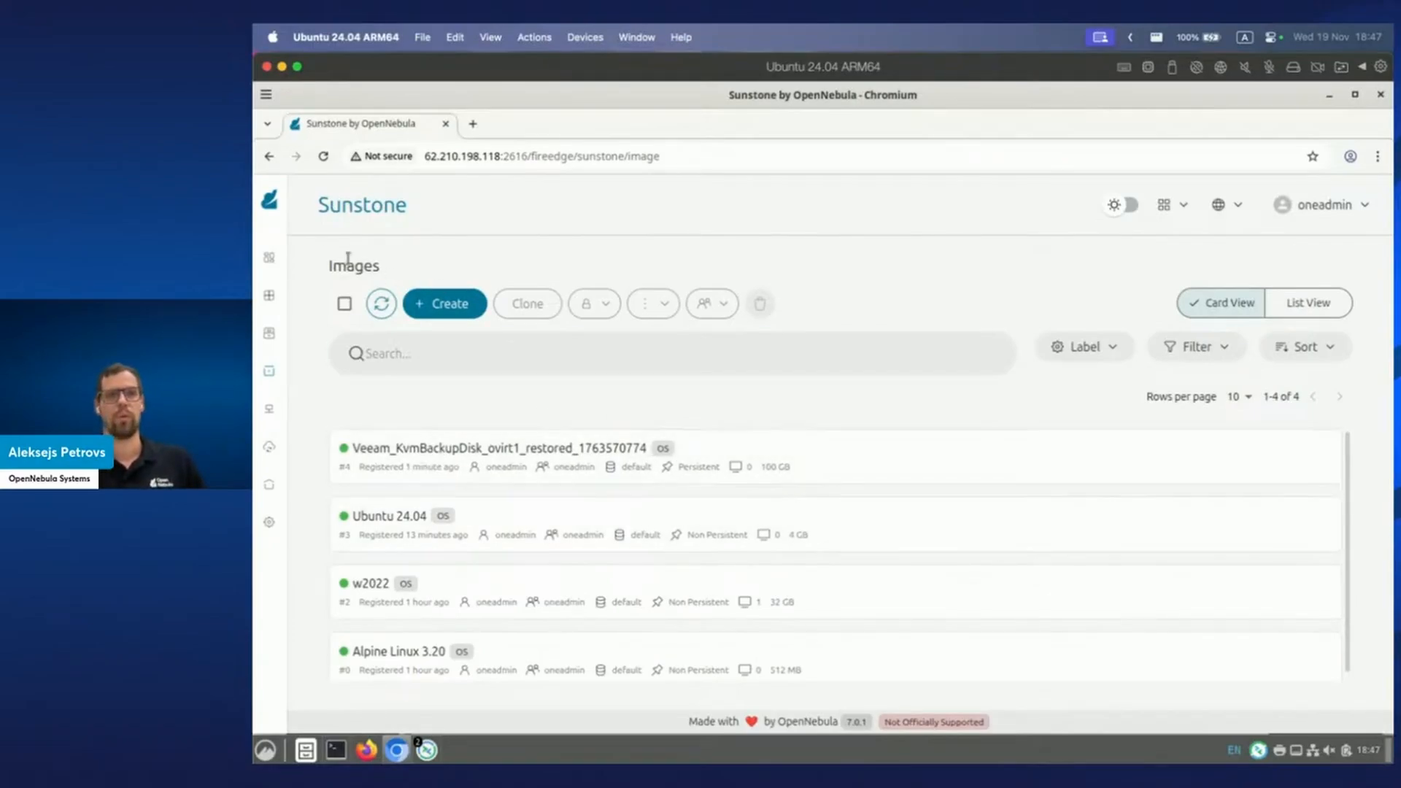
mouse_move(274, 230)
click(423, 195)
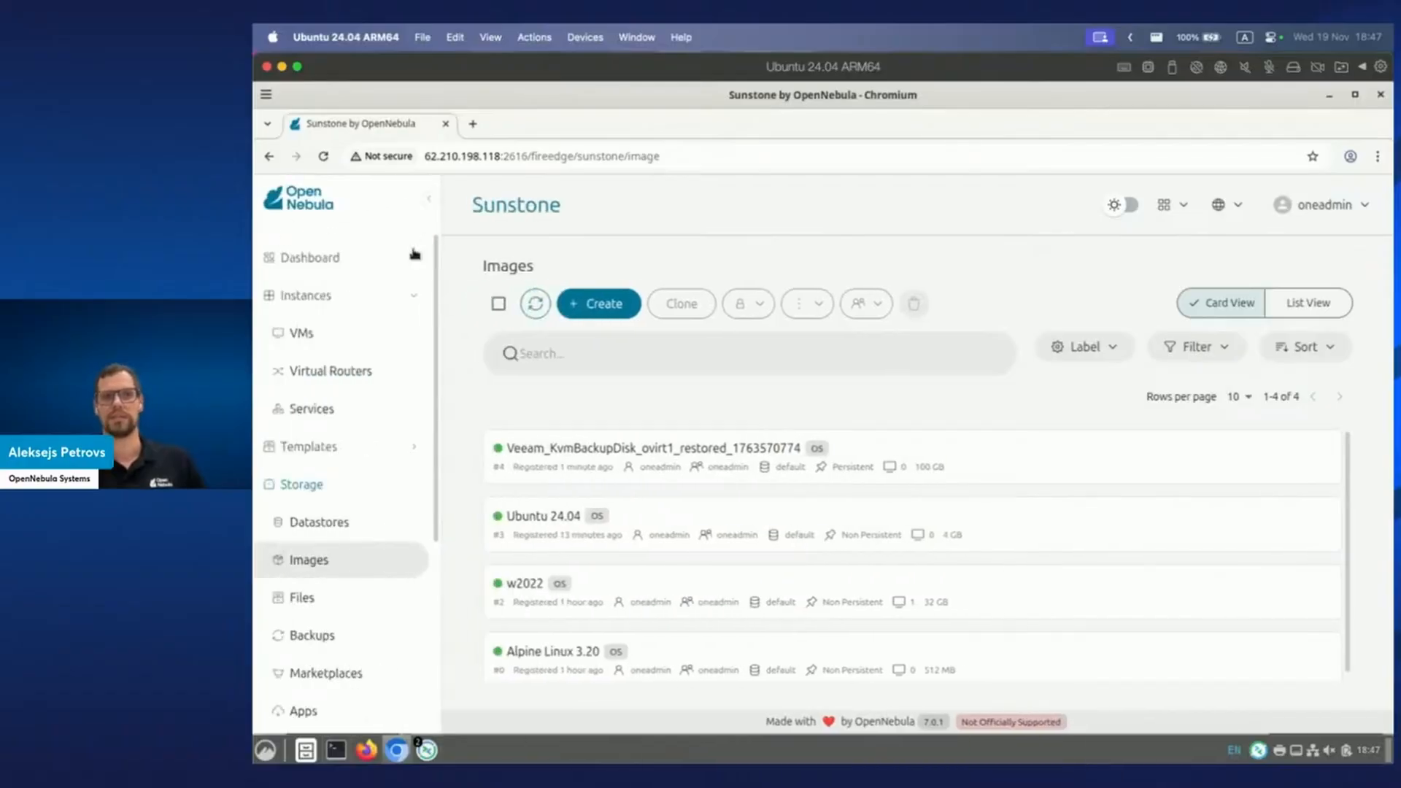
Refresh Sunstone's VMs list to check ovirt1 and veeam, then return to the Veeam 2022 window.
click(357, 348)
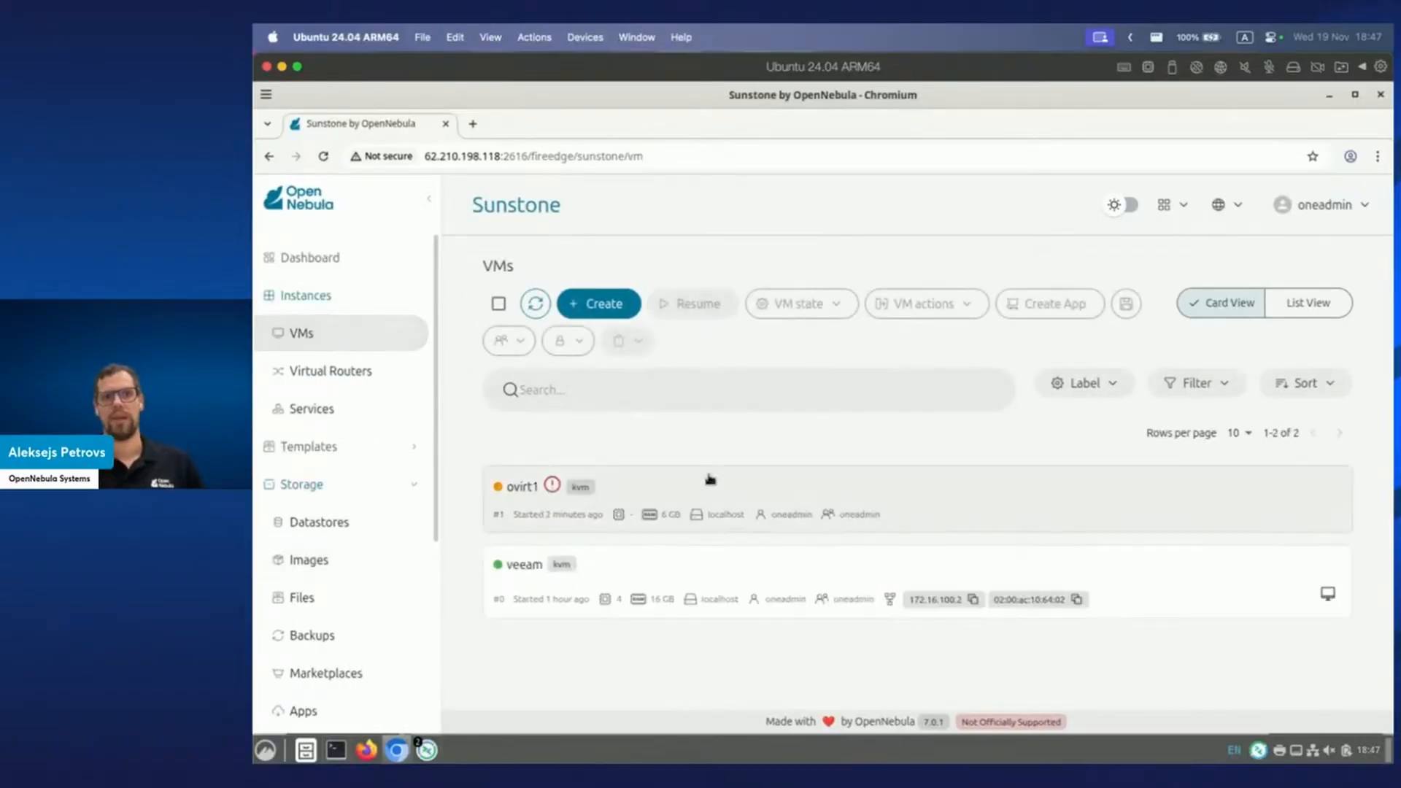
click(537, 306)
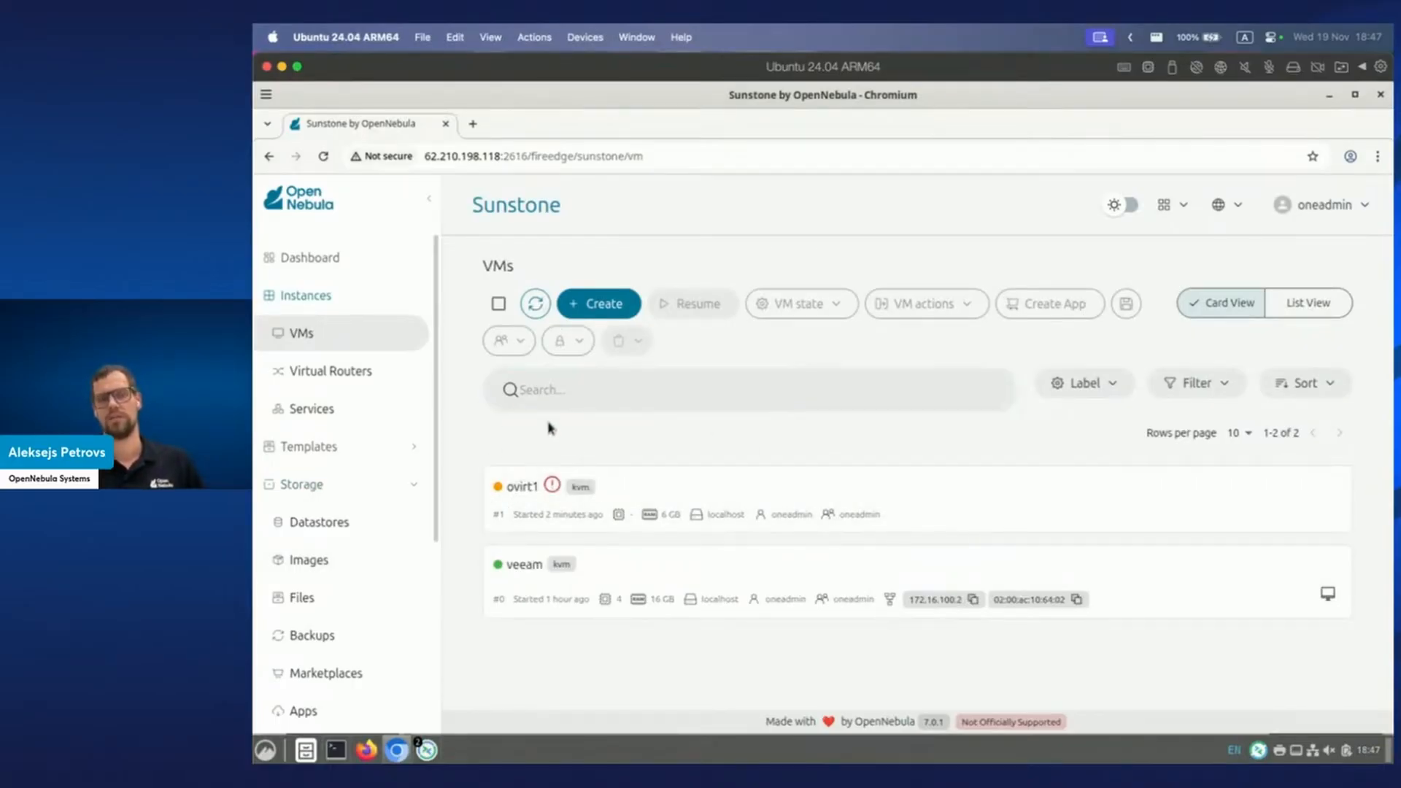
mouse_move(426, 750)
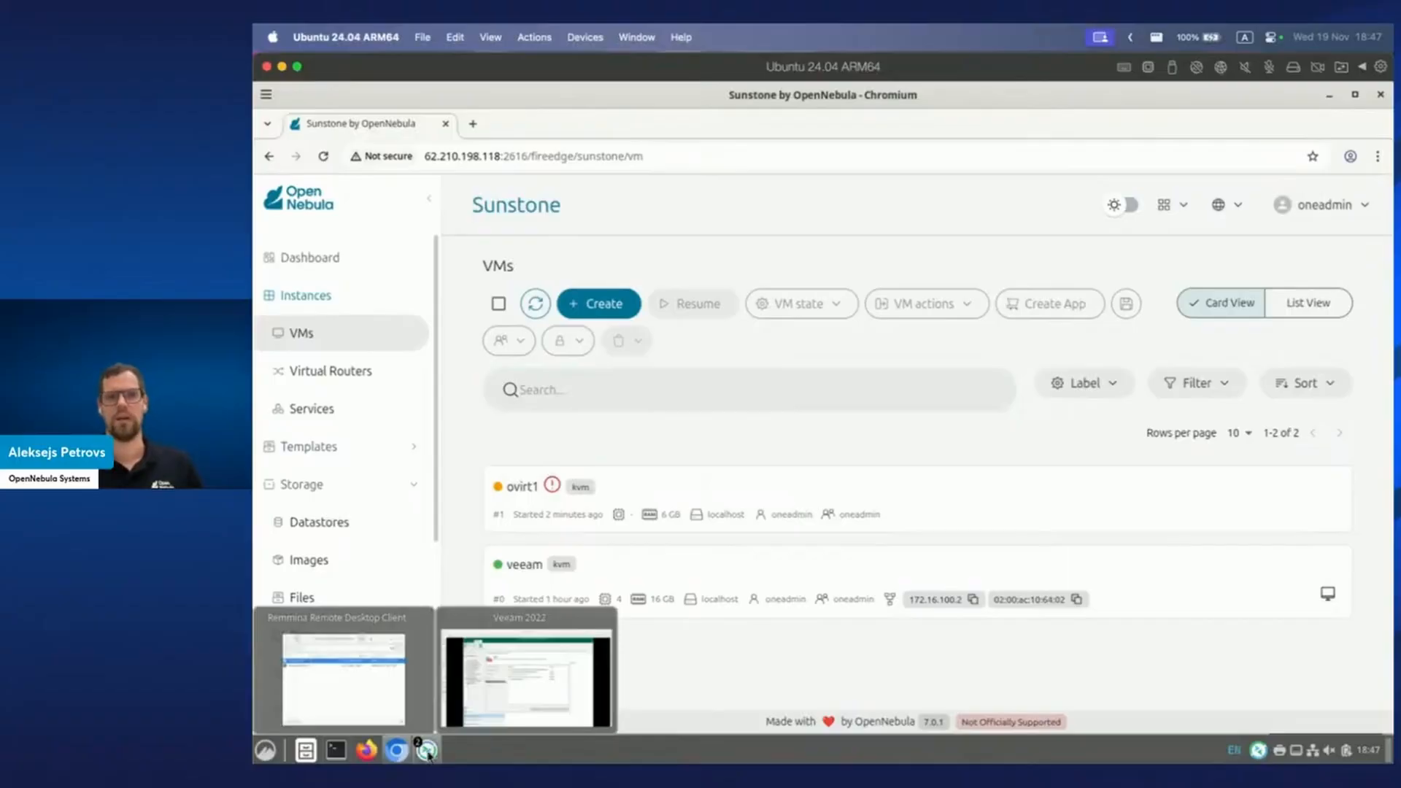
click(513, 717)
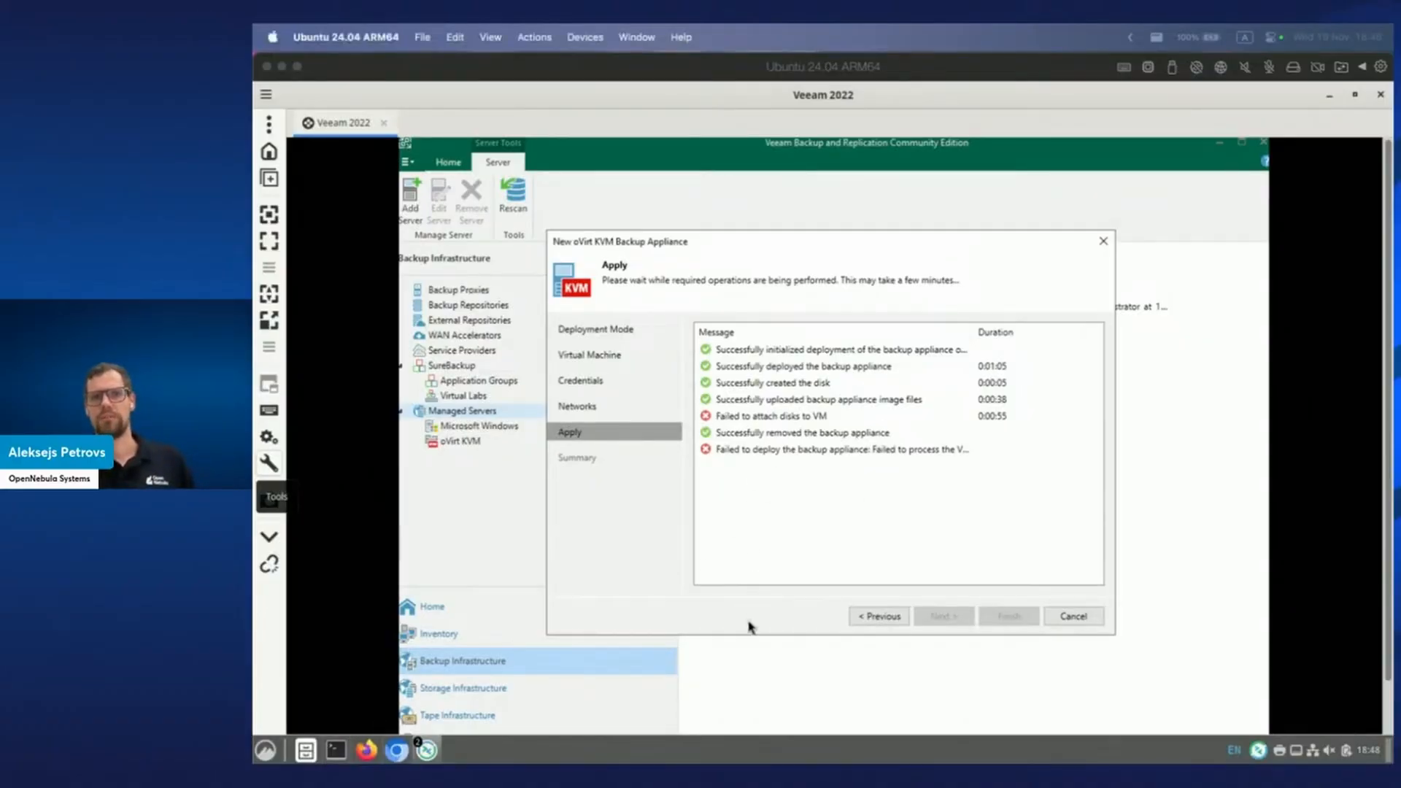
Rerun the ovirt1 appliance deployment by going back to the Networks step and applying again.
click(881, 617)
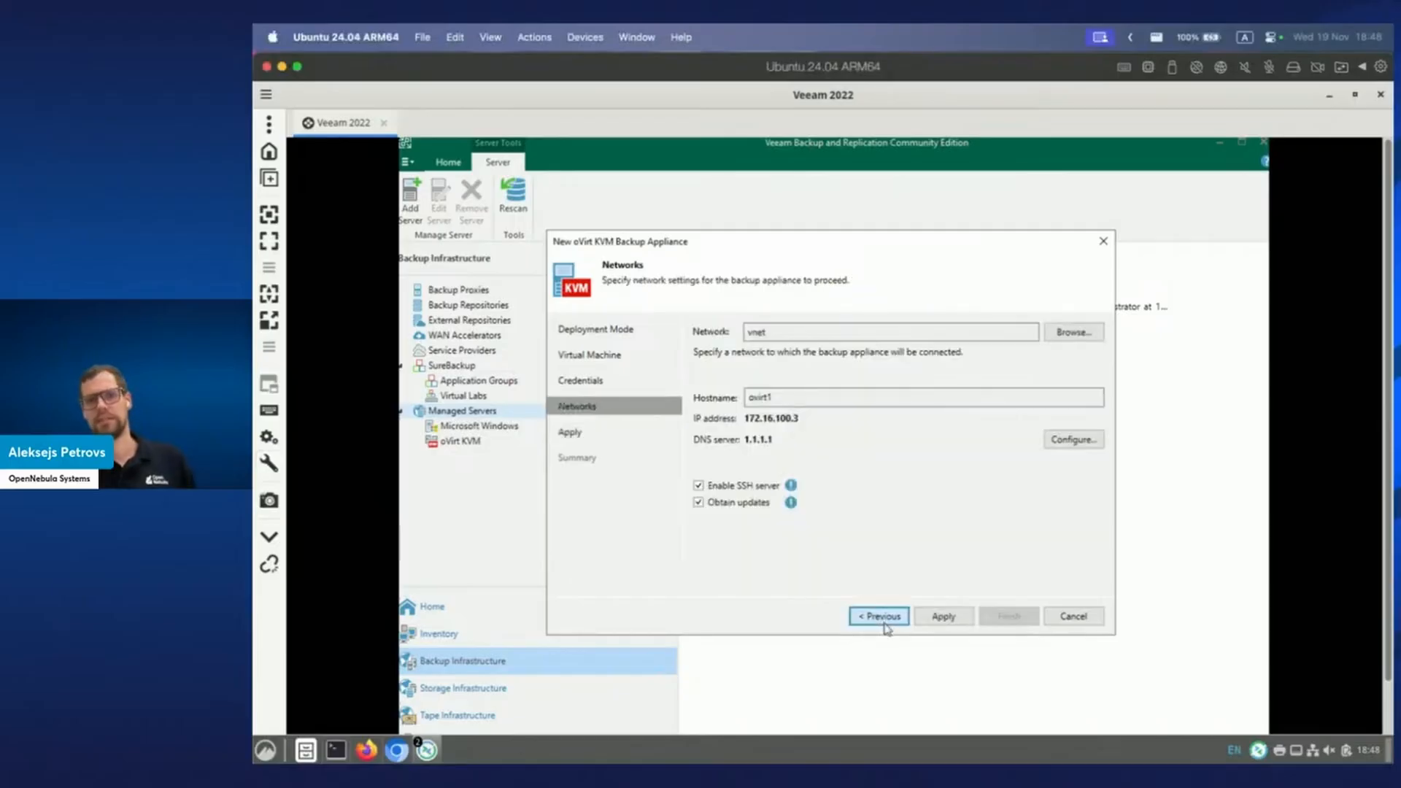
click(944, 617)
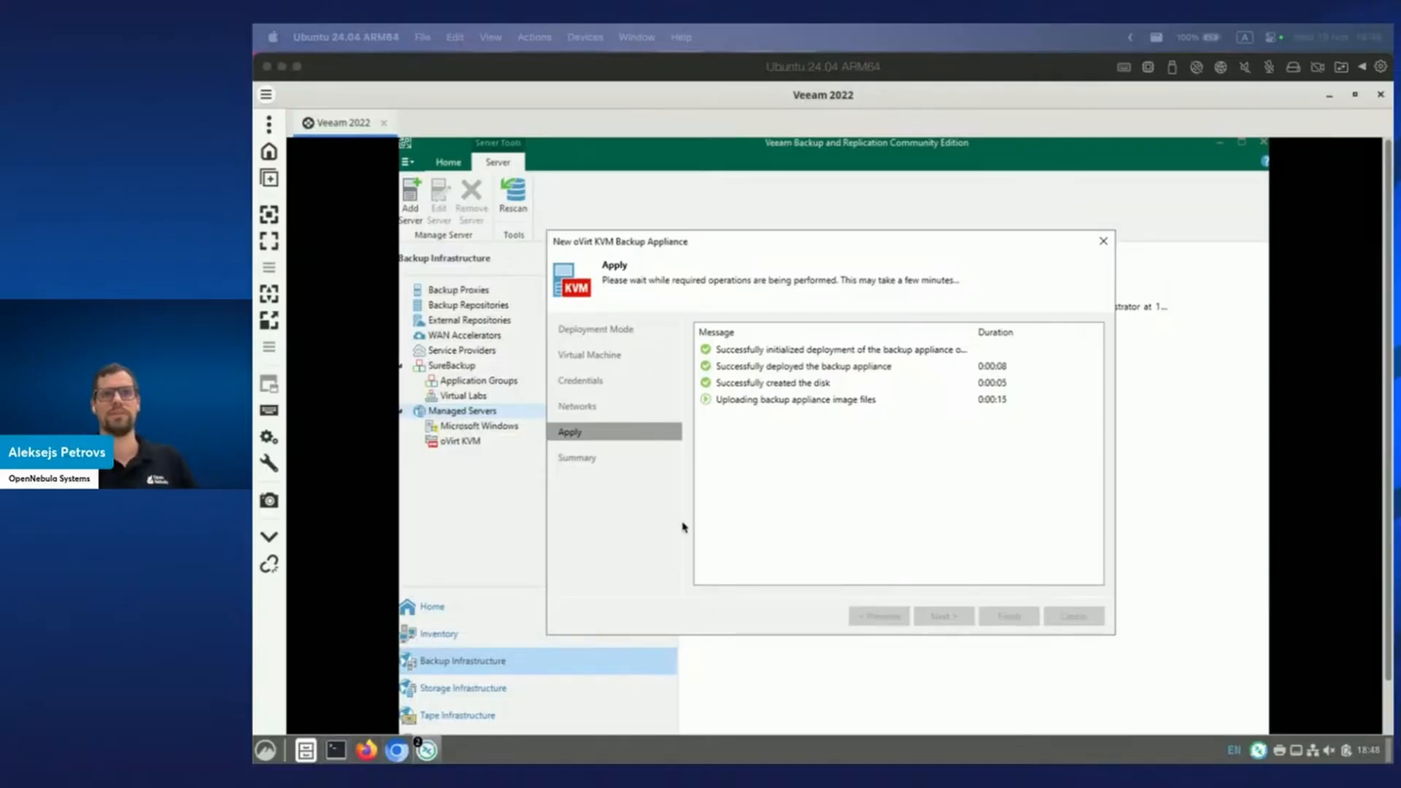
click(401, 742)
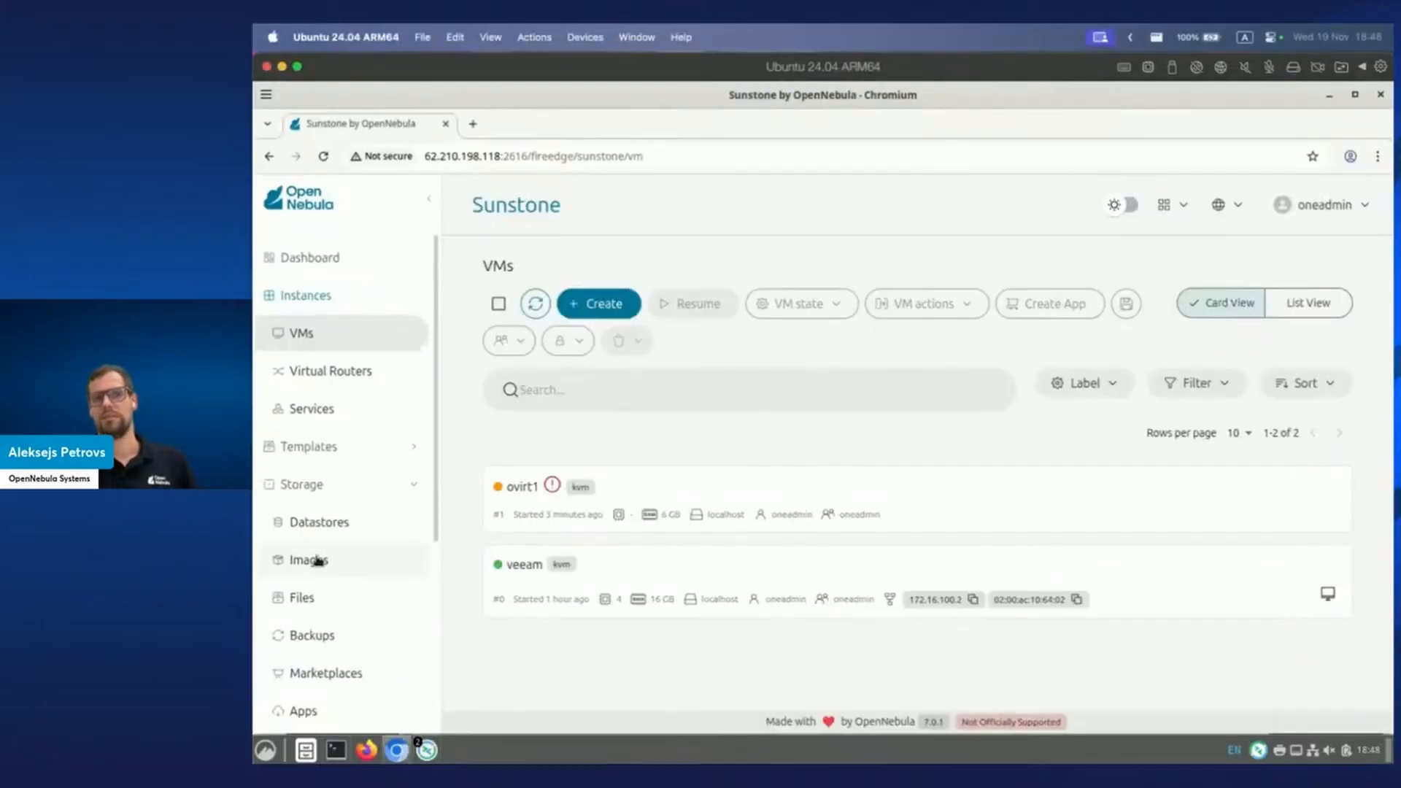
click(316, 560)
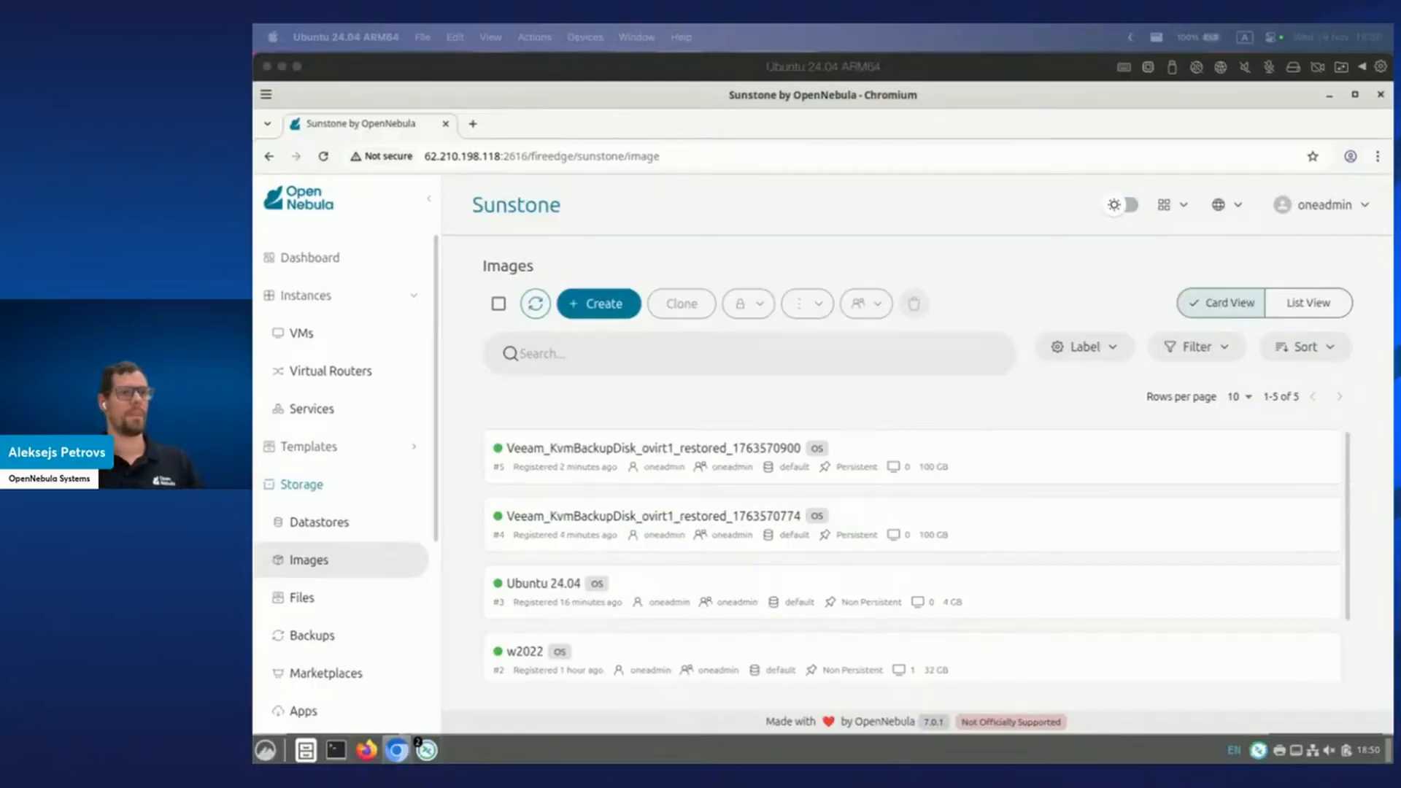
Switch to the Veeam 2022 window to watch ovirt1's disks attach and the appliance start.
click(429, 752)
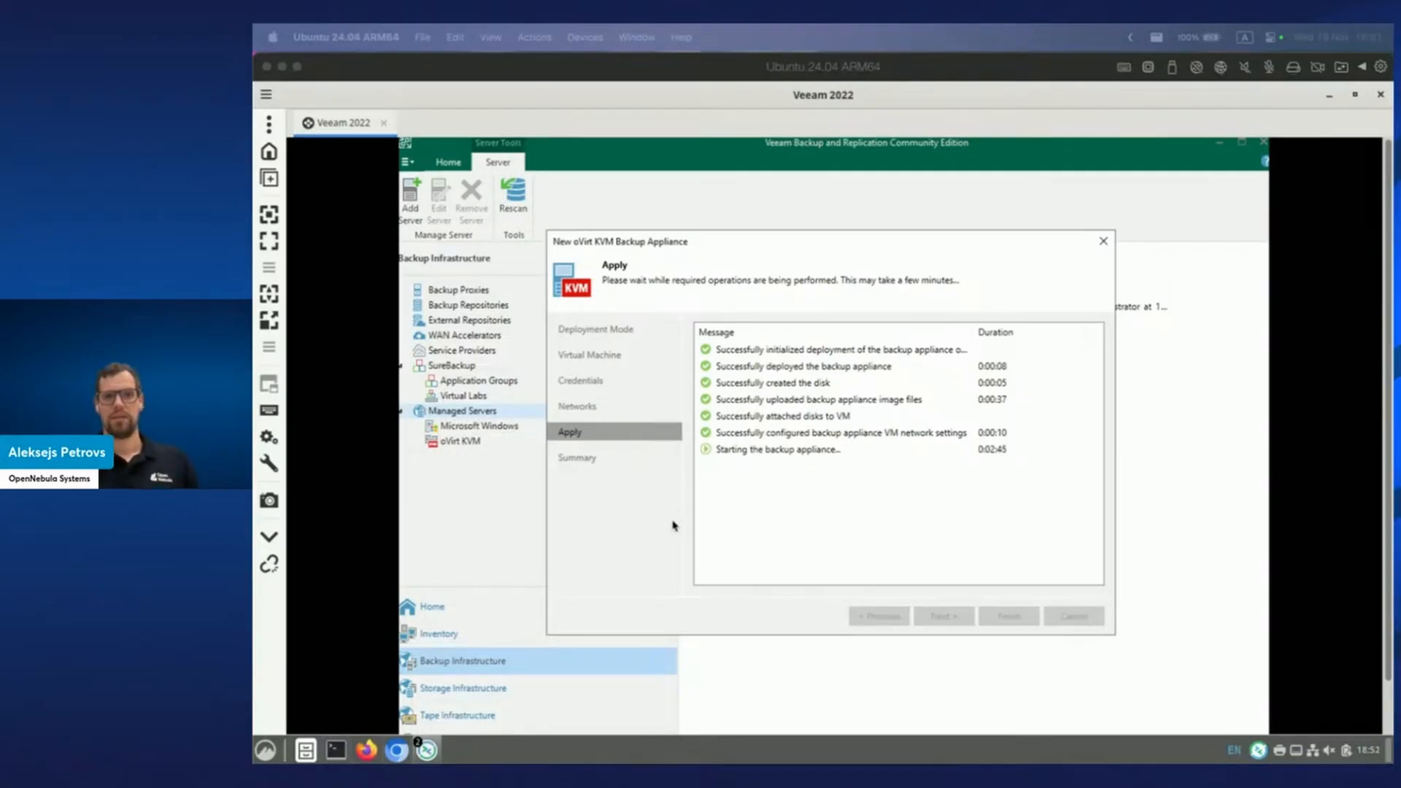
Open the ovirt1 VM's VNC console from Sunstone's VMs list in a new tab.
click(405, 747)
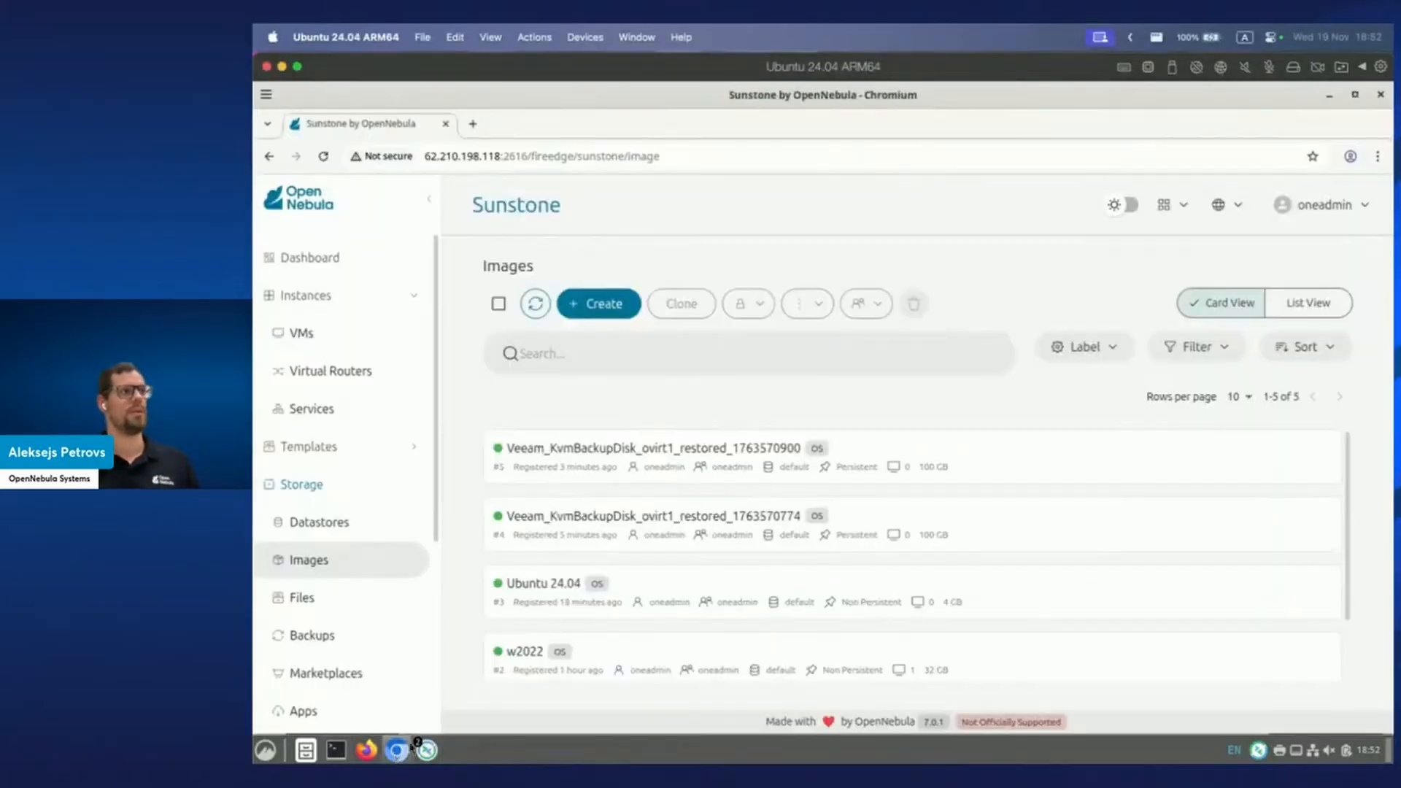
click(300, 333)
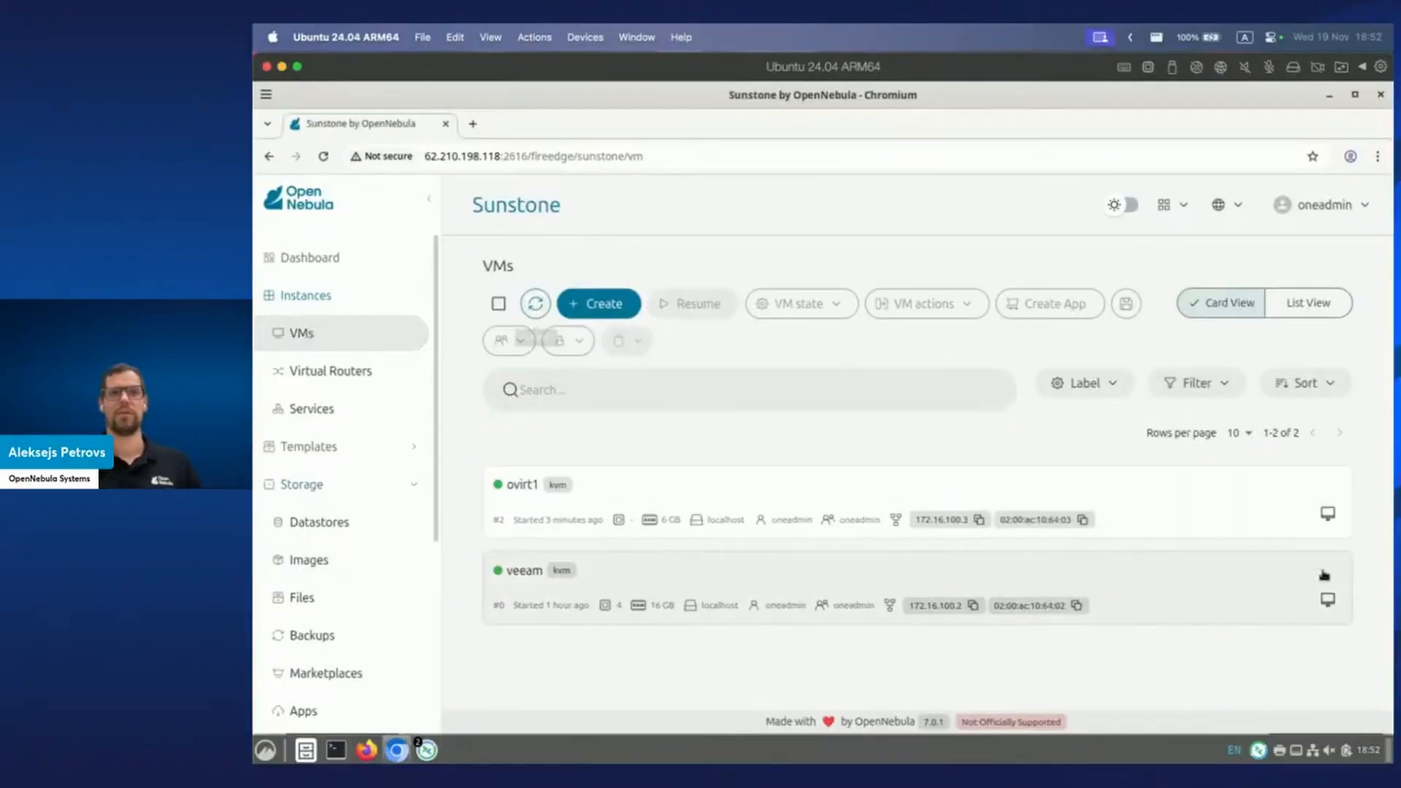
click(1328, 515)
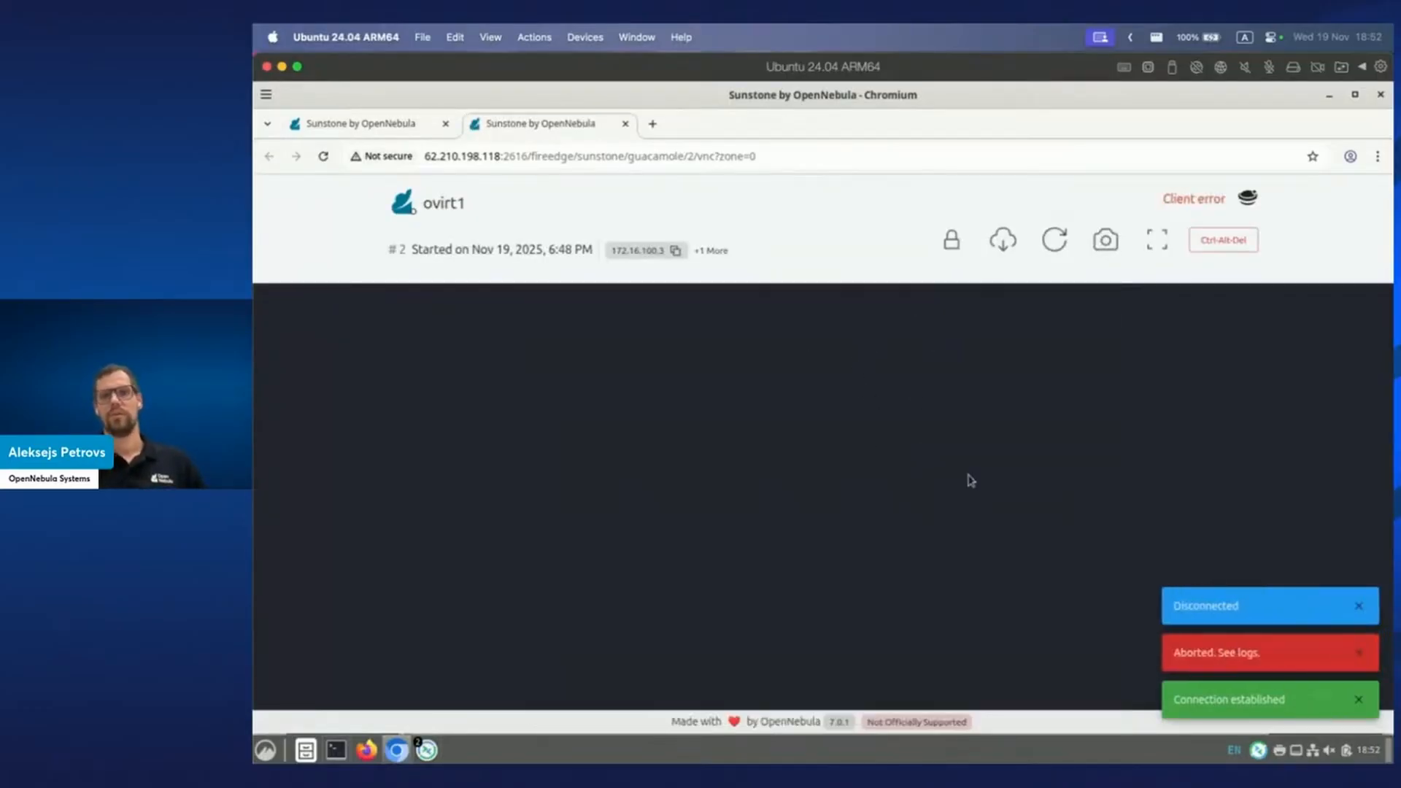
Reload the ovirt1 console tab to reconnect to the Veeam Backup for oVirt KVM login prompt.
click(323, 156)
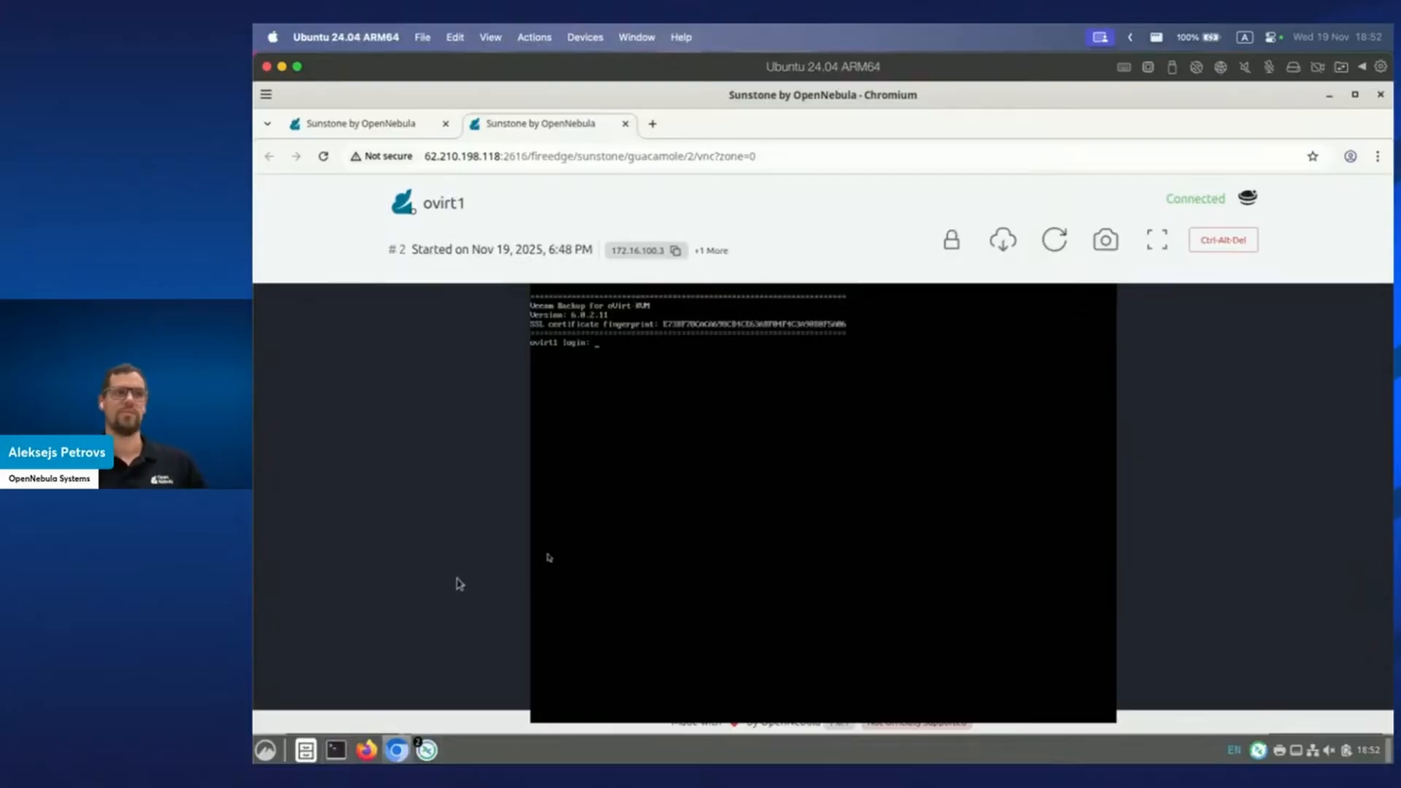
Check the ovirt1 deployment progress in Veeam and move its progress dialog aside.
mouse_move(427, 749)
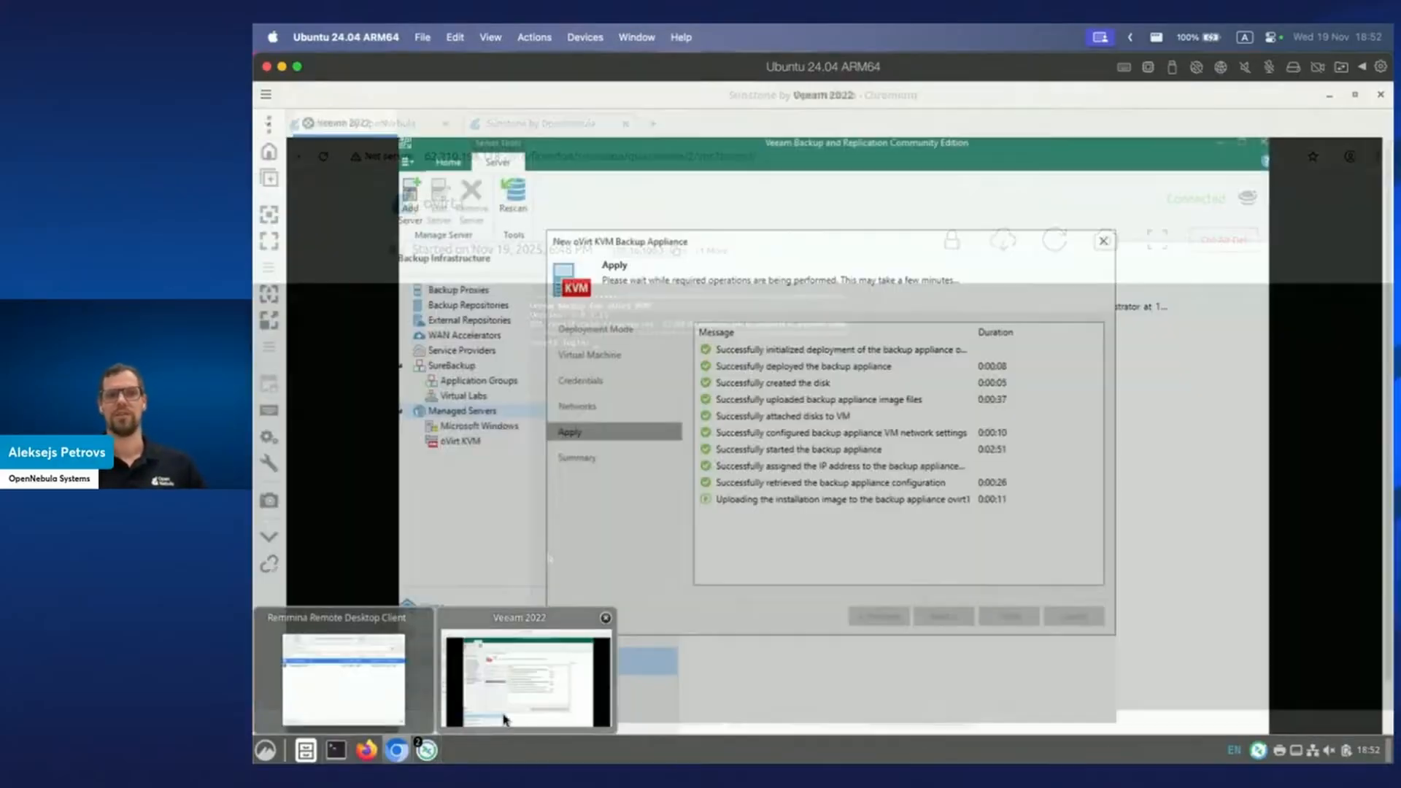
click(504, 719)
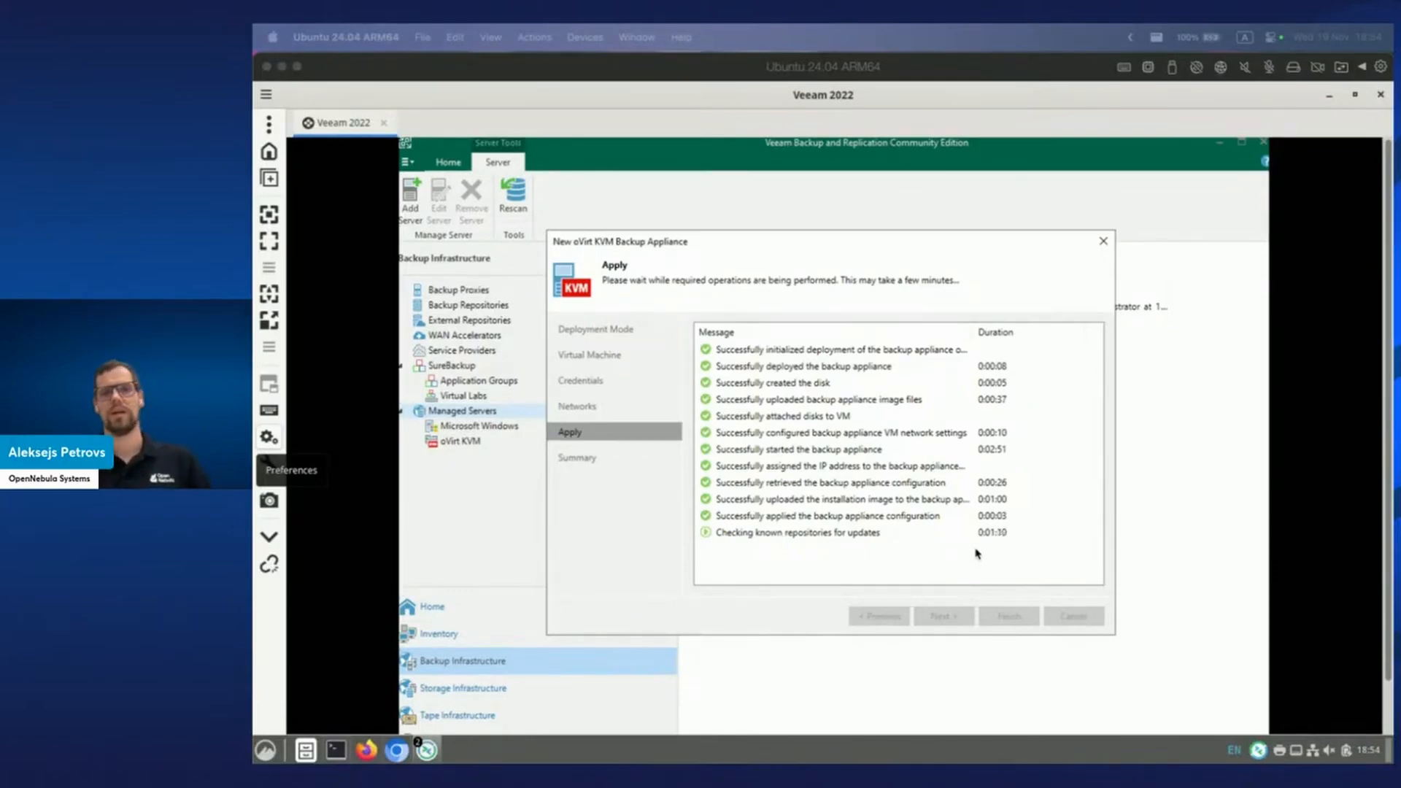
click(649, 249)
drag(649, 249, 822, 237)
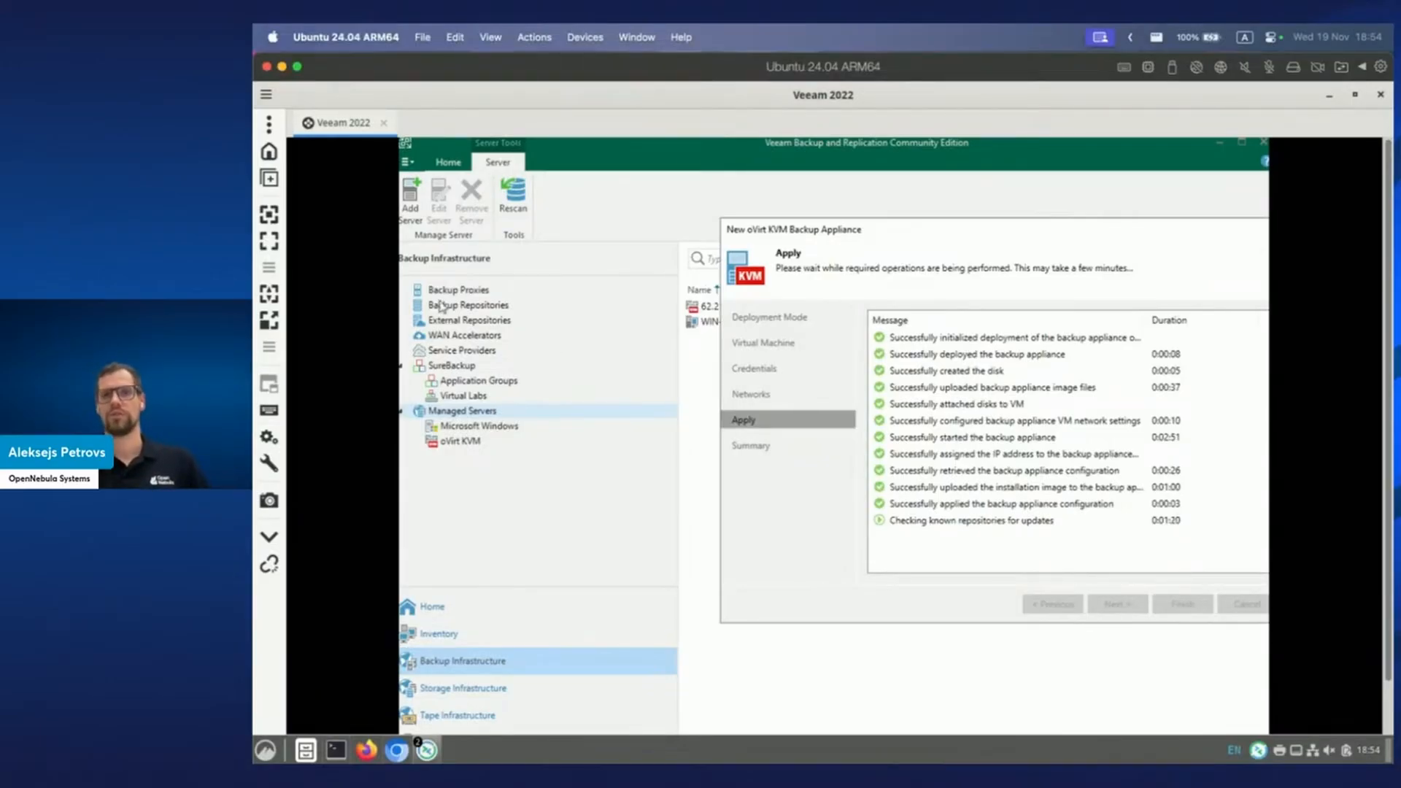
Back in Sunstone, open Templates > VM Templates and select the Ubuntu 24.04 template.
click(396, 750)
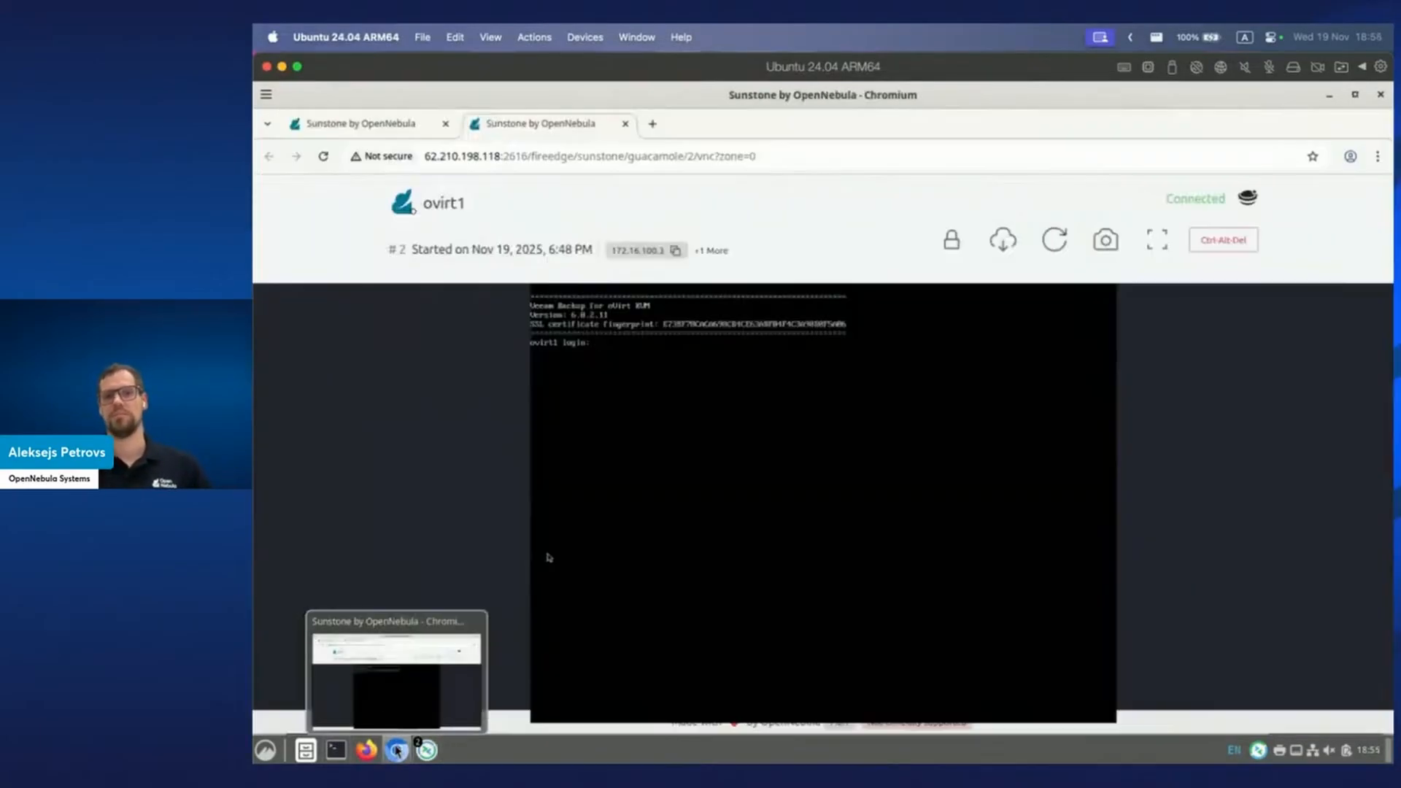
click(389, 125)
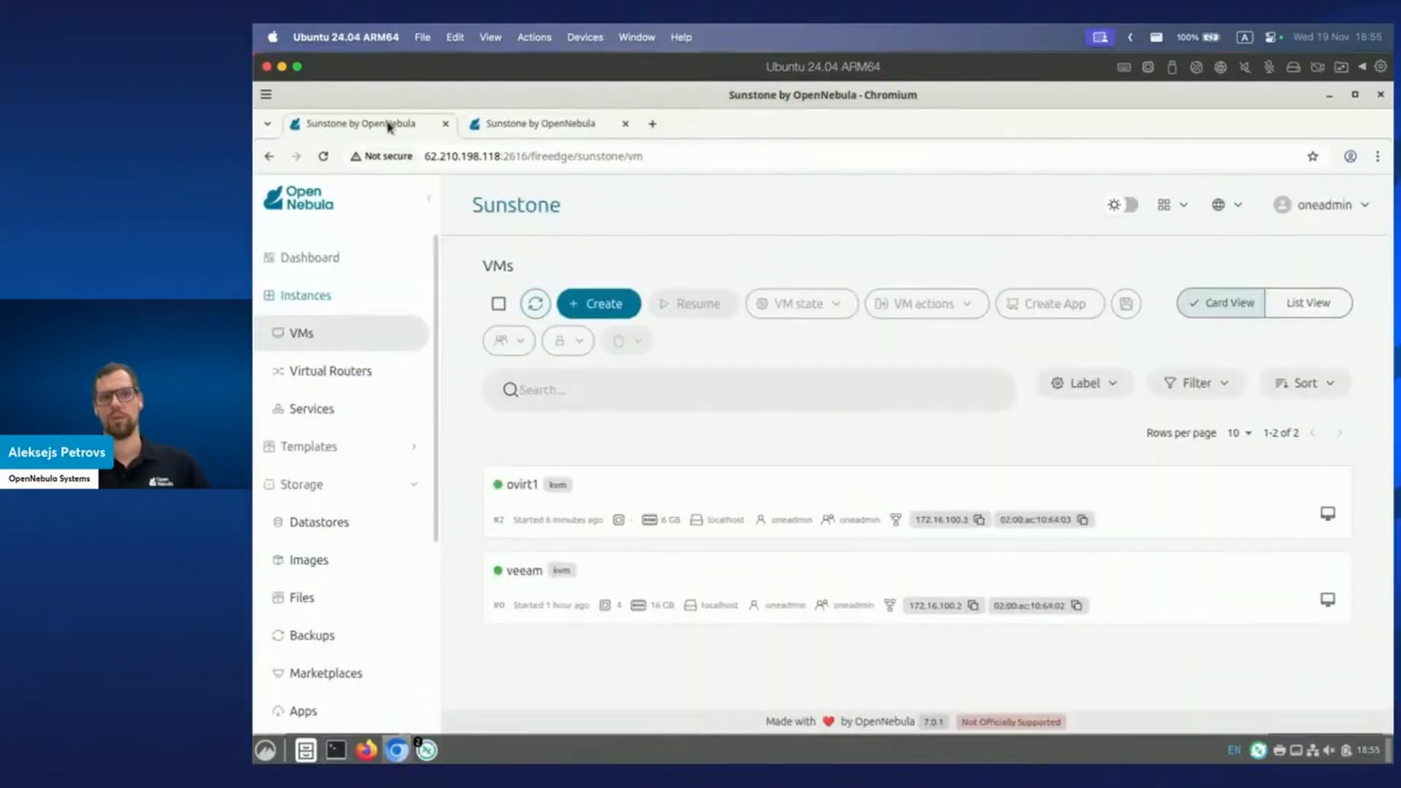
click(353, 446)
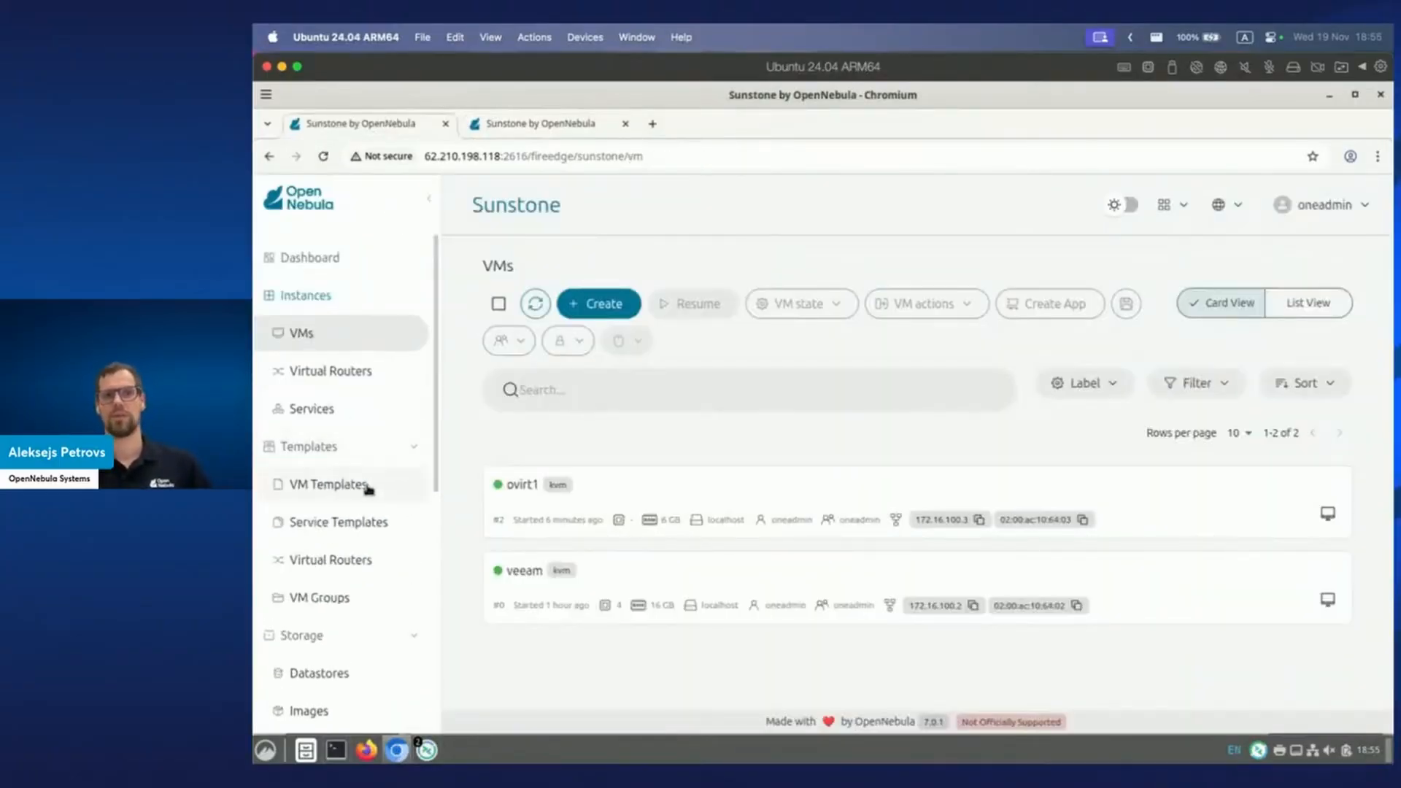
click(368, 486)
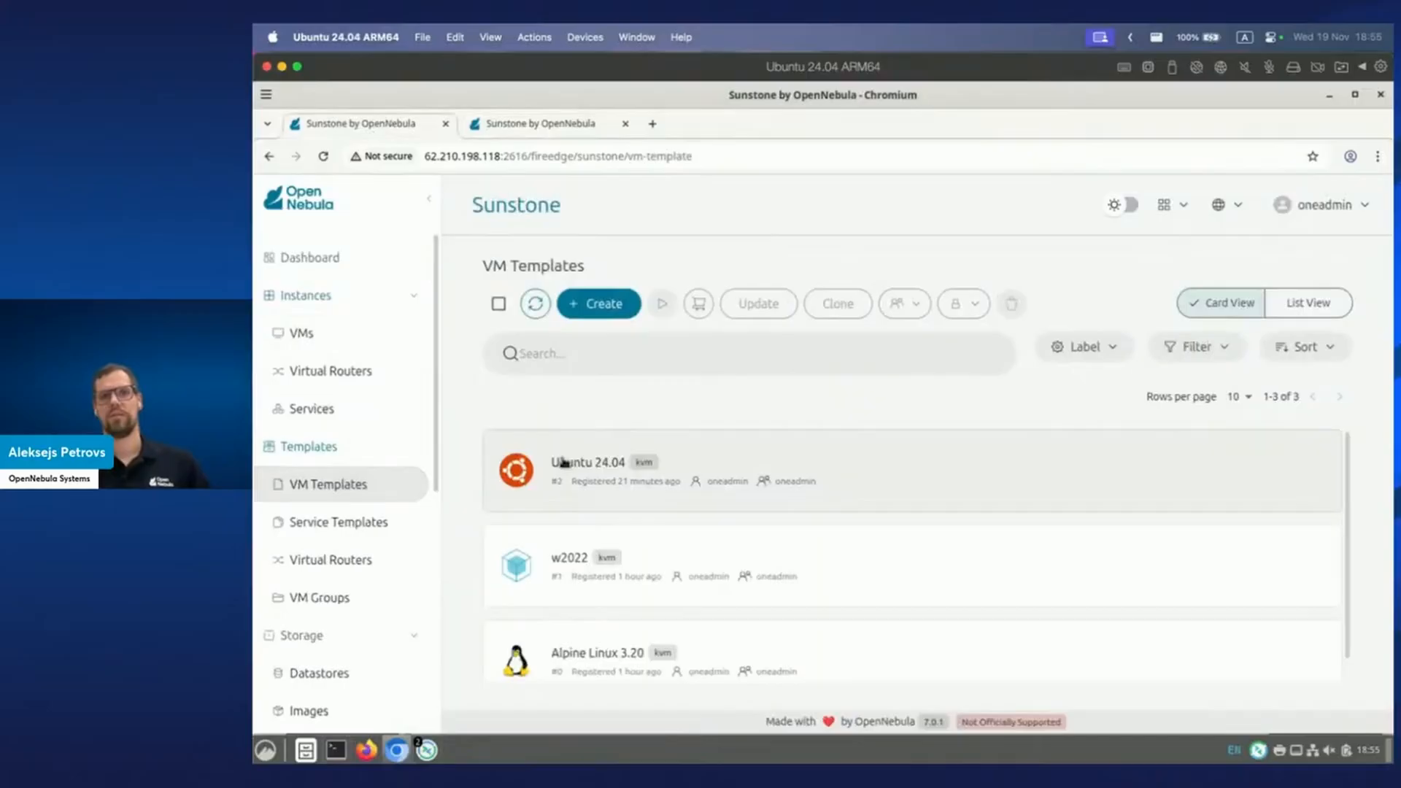
click(569, 458)
Instantiate the Ubuntu 24.04 template as a new VM named ubuntuvm.
click(661, 304)
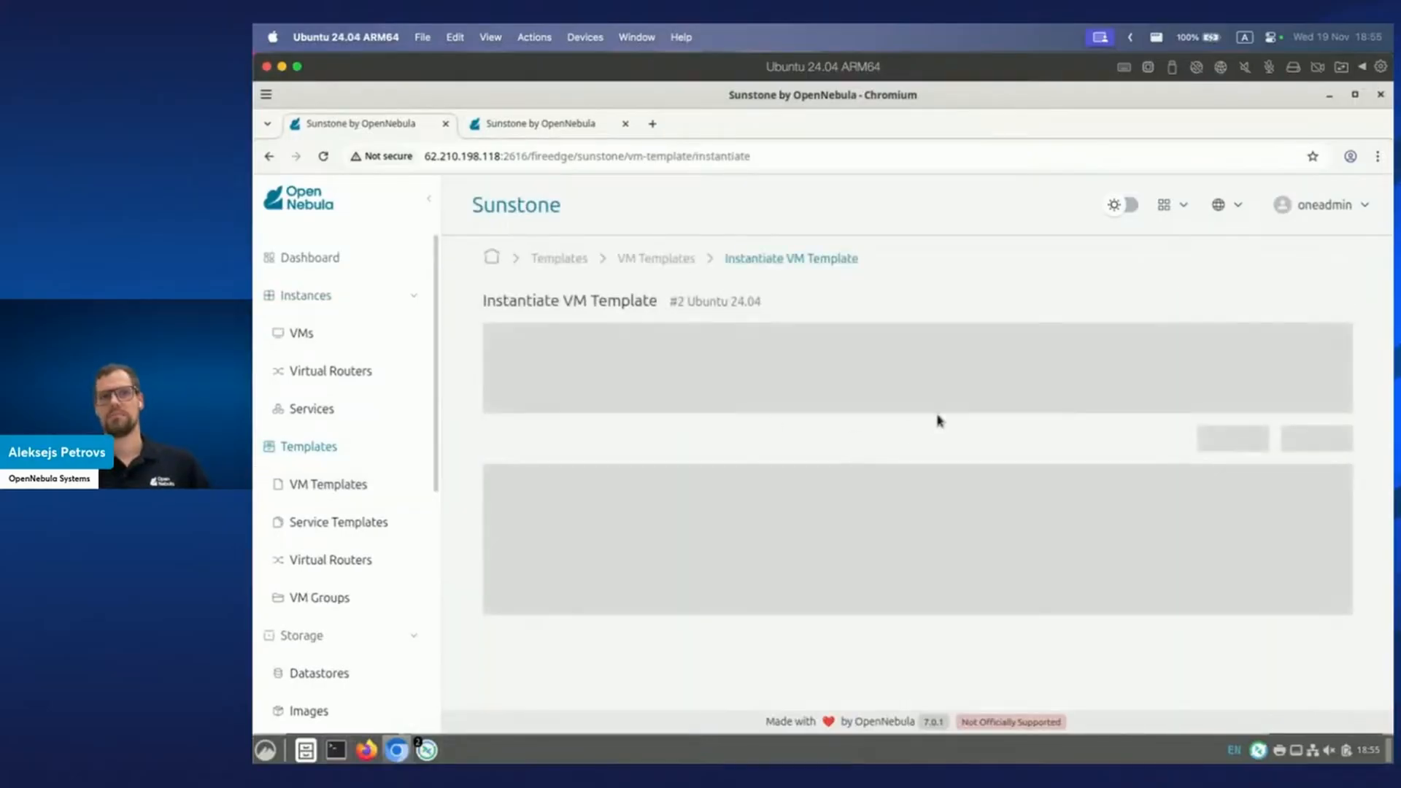
click(749, 509)
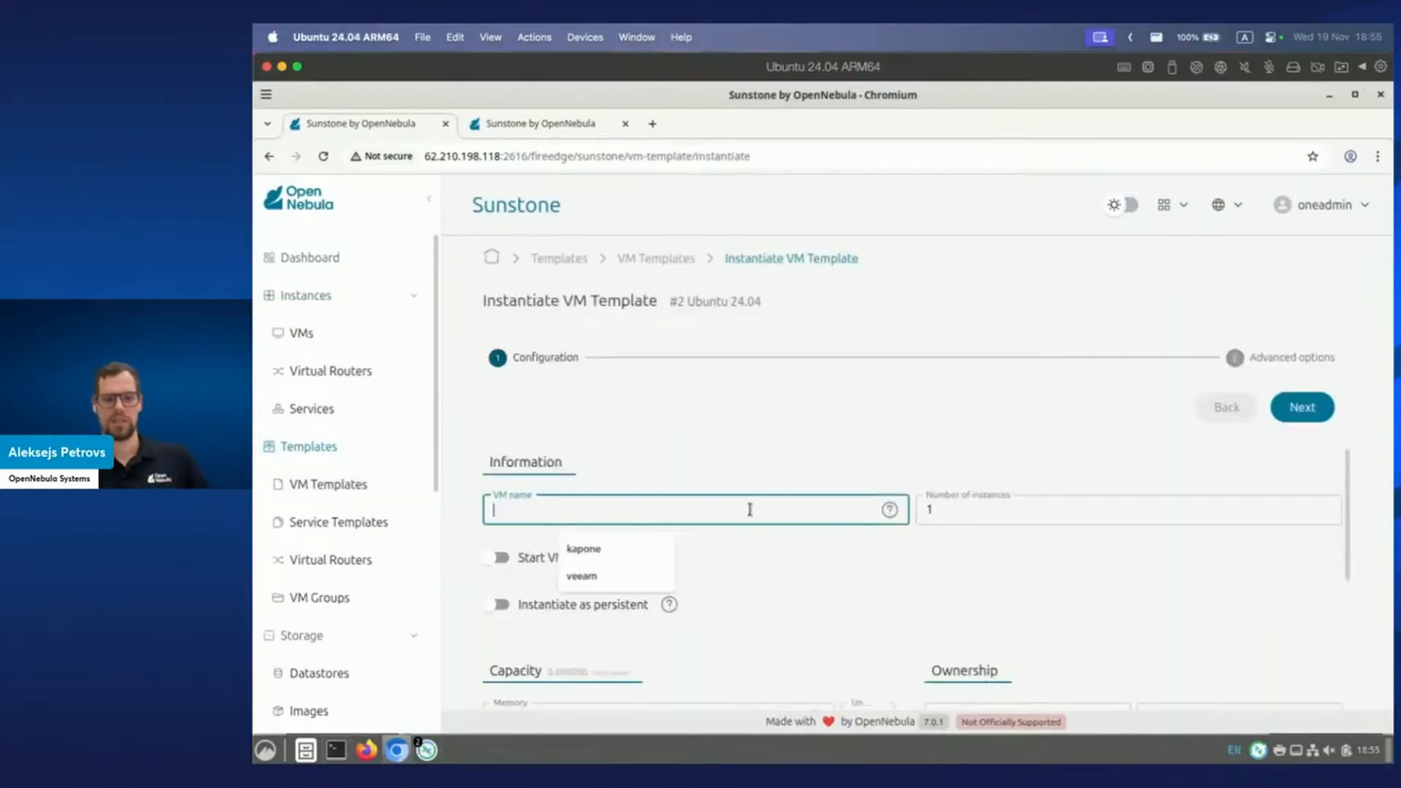
text(ubuntuvm)
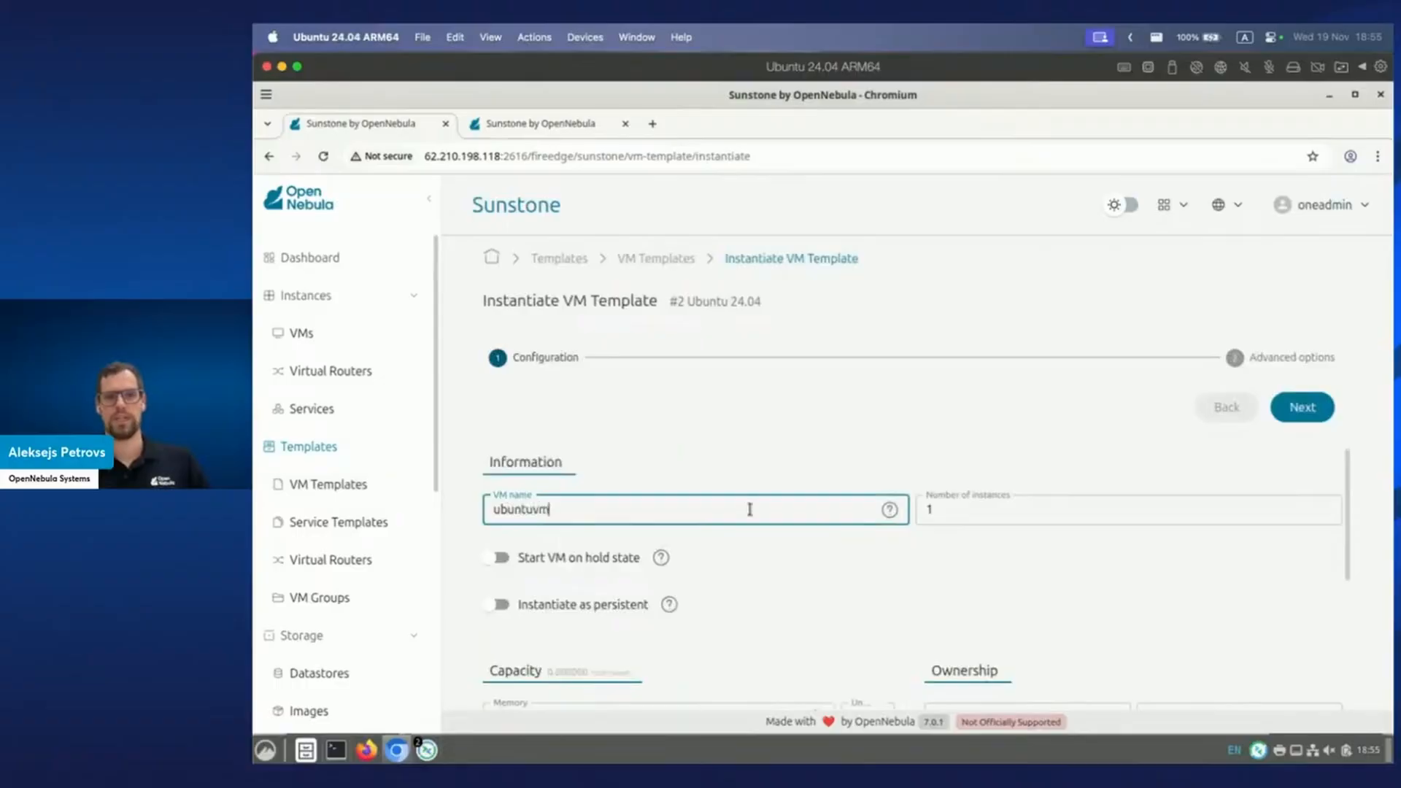
click(1300, 408)
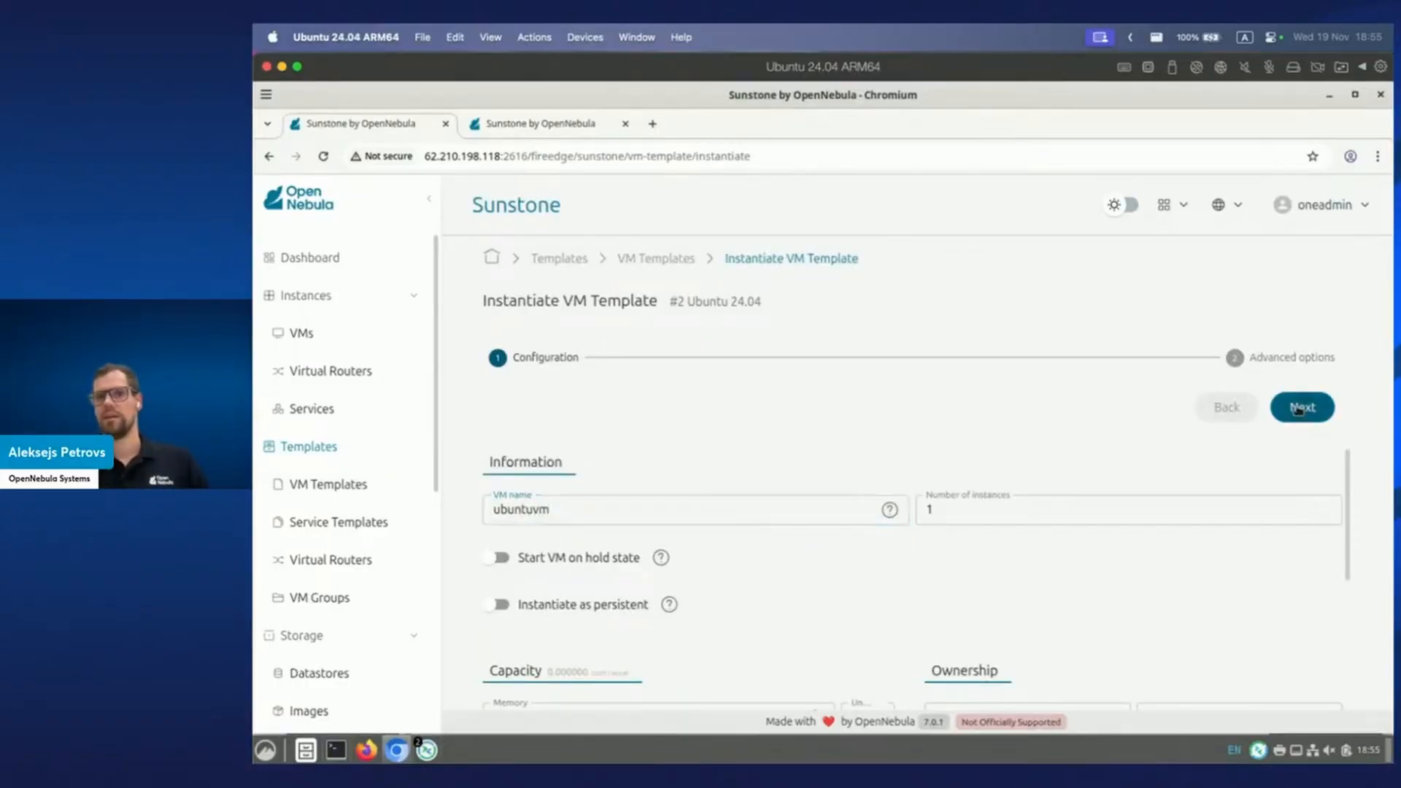
click(1299, 408)
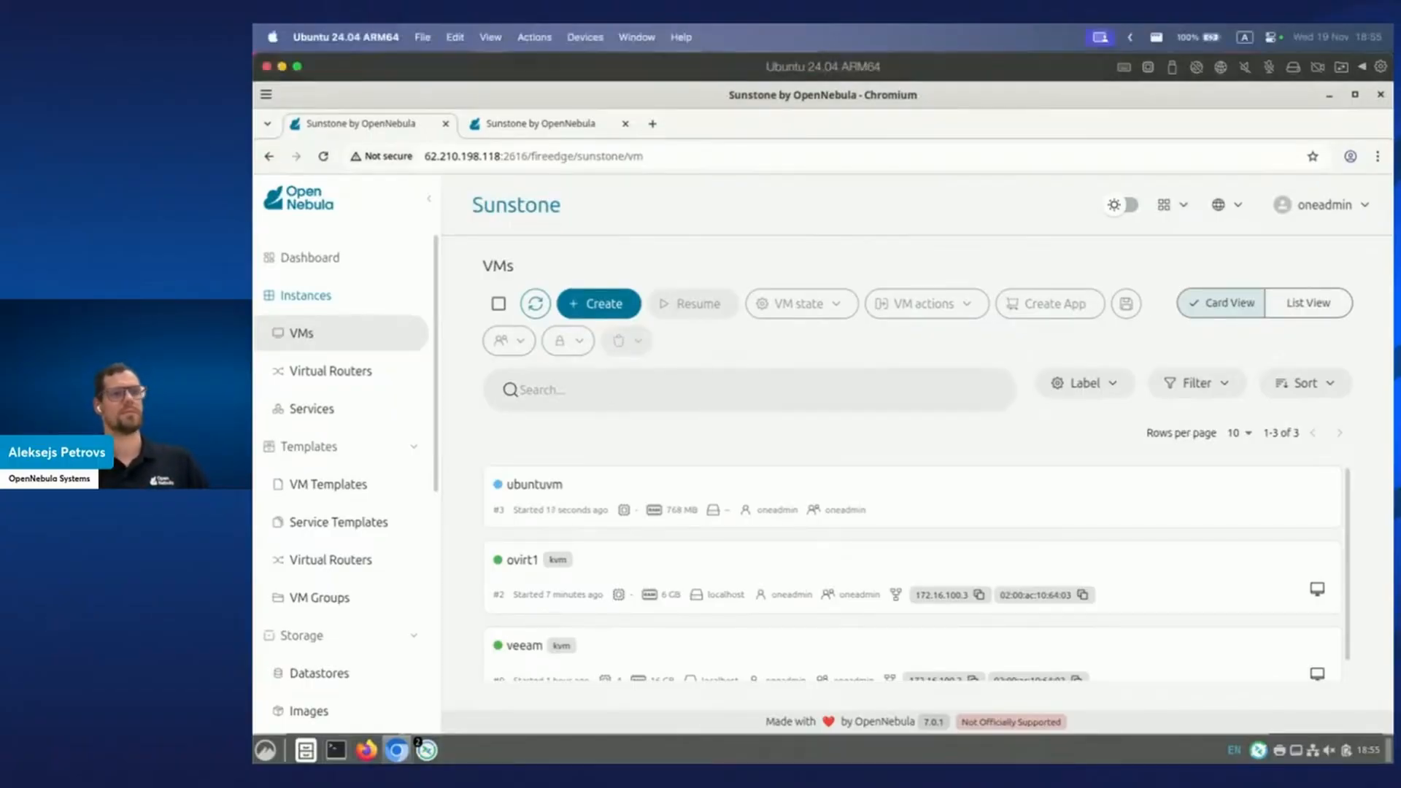
Refresh the VMs list and inspect ubuntuvm's details to read its DEPLOY error.
click(540, 305)
mouse_move(577, 489)
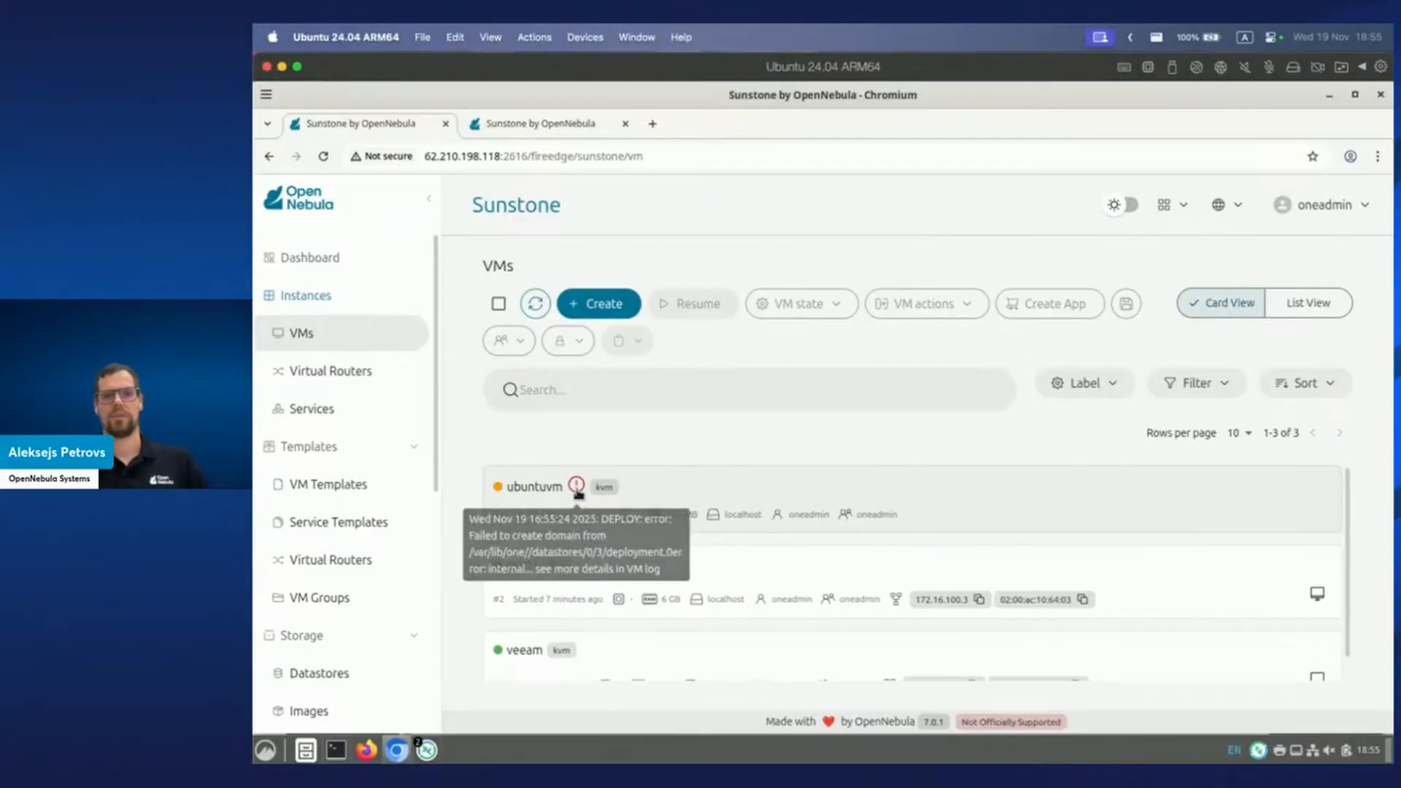
click(704, 489)
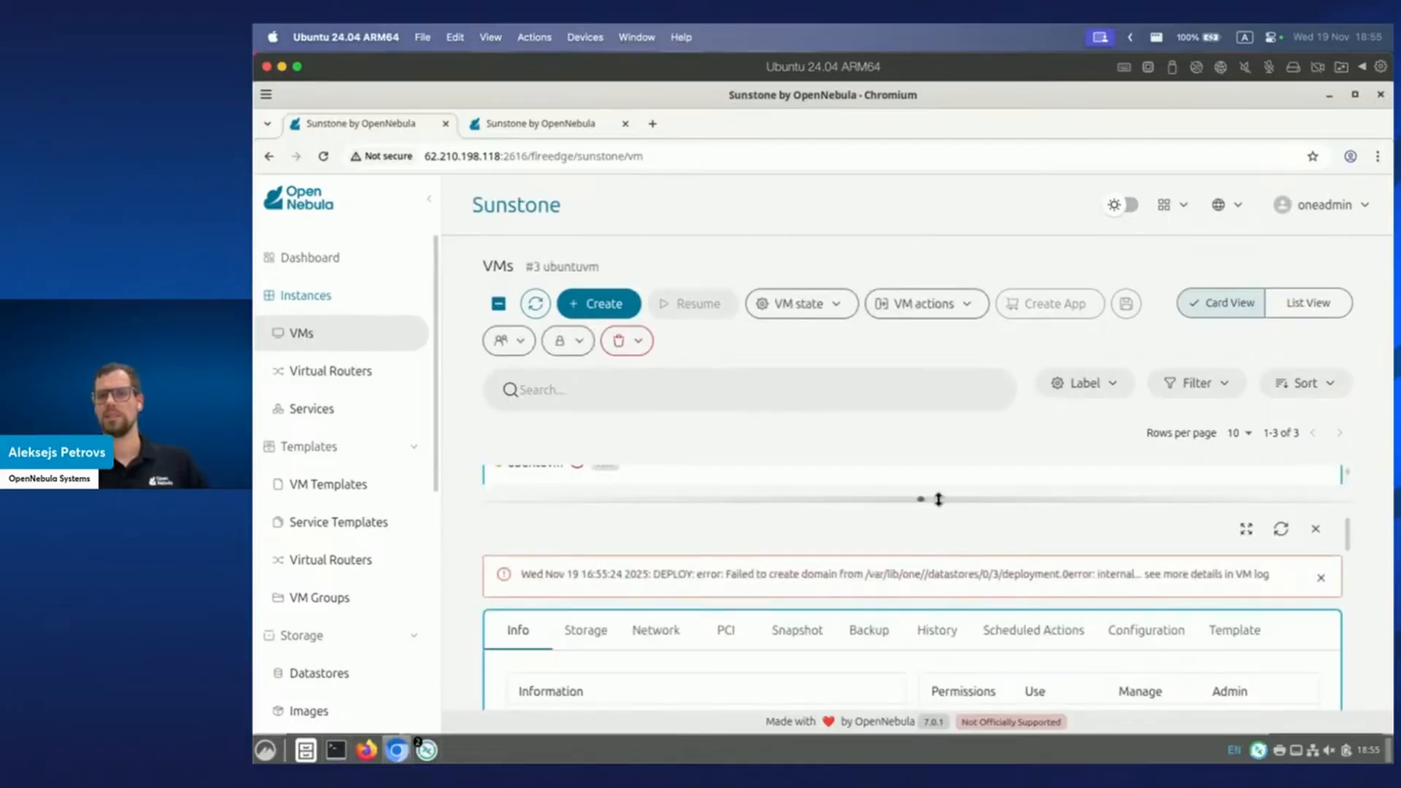
drag(936, 360, 938, 323)
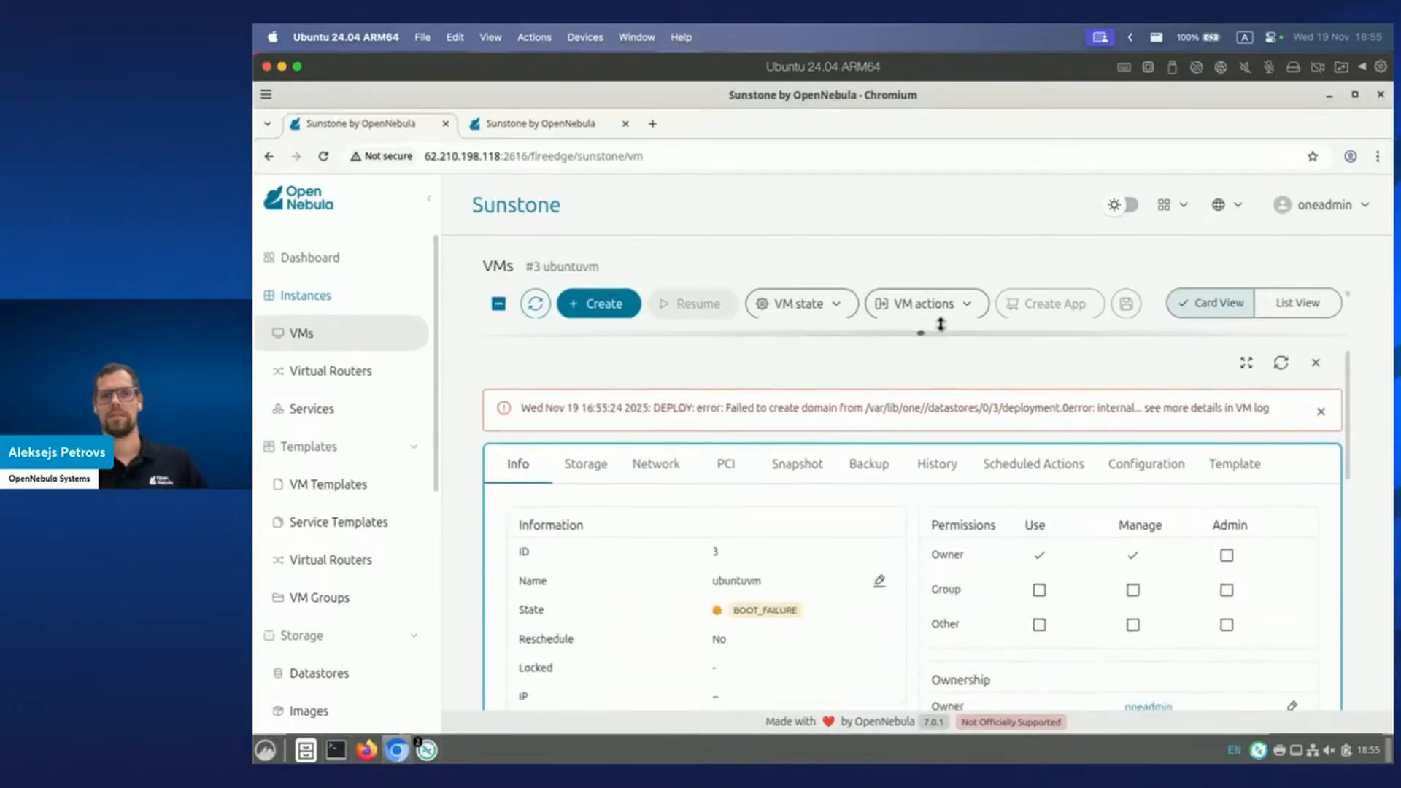
click(1317, 364)
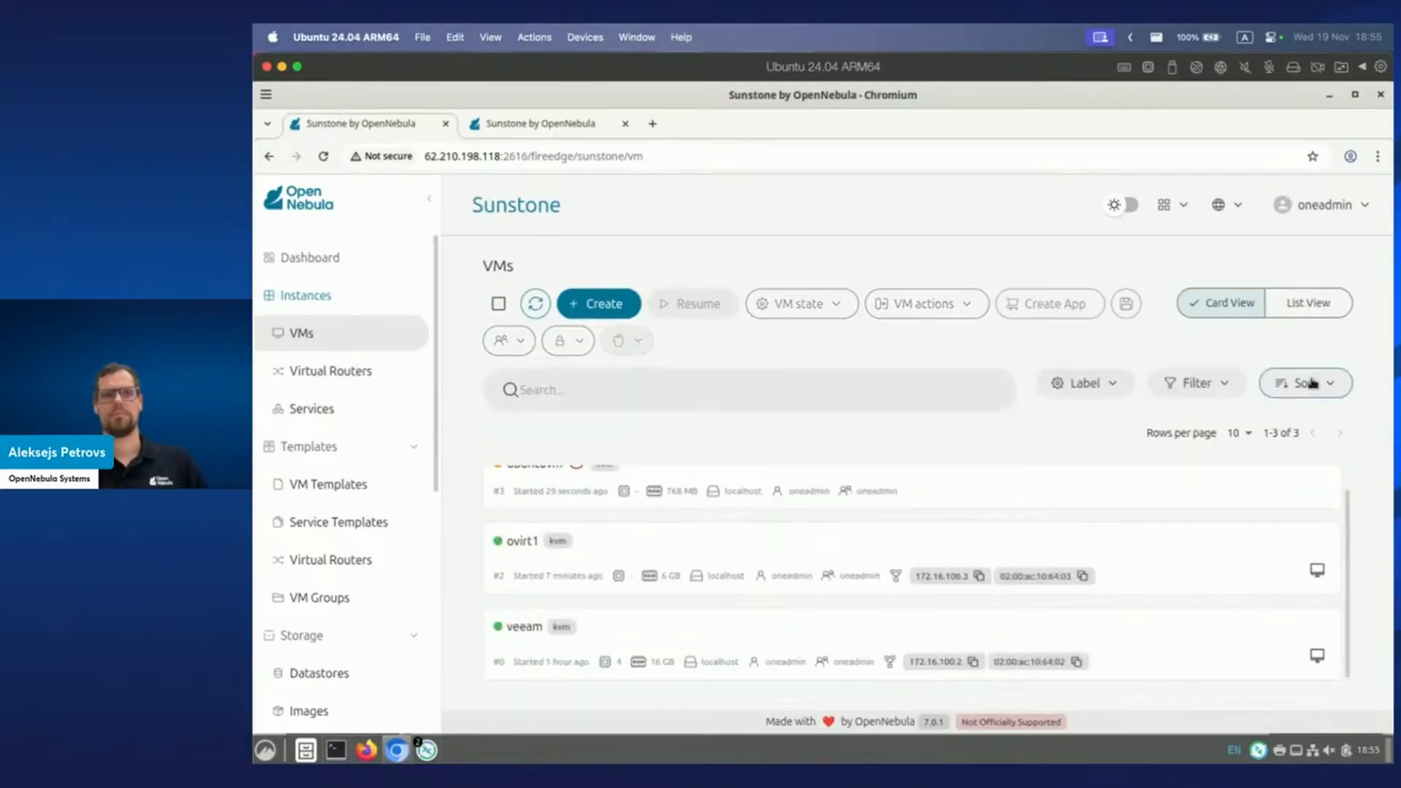
scroll(725, 547, up, 1)
click(879, 484)
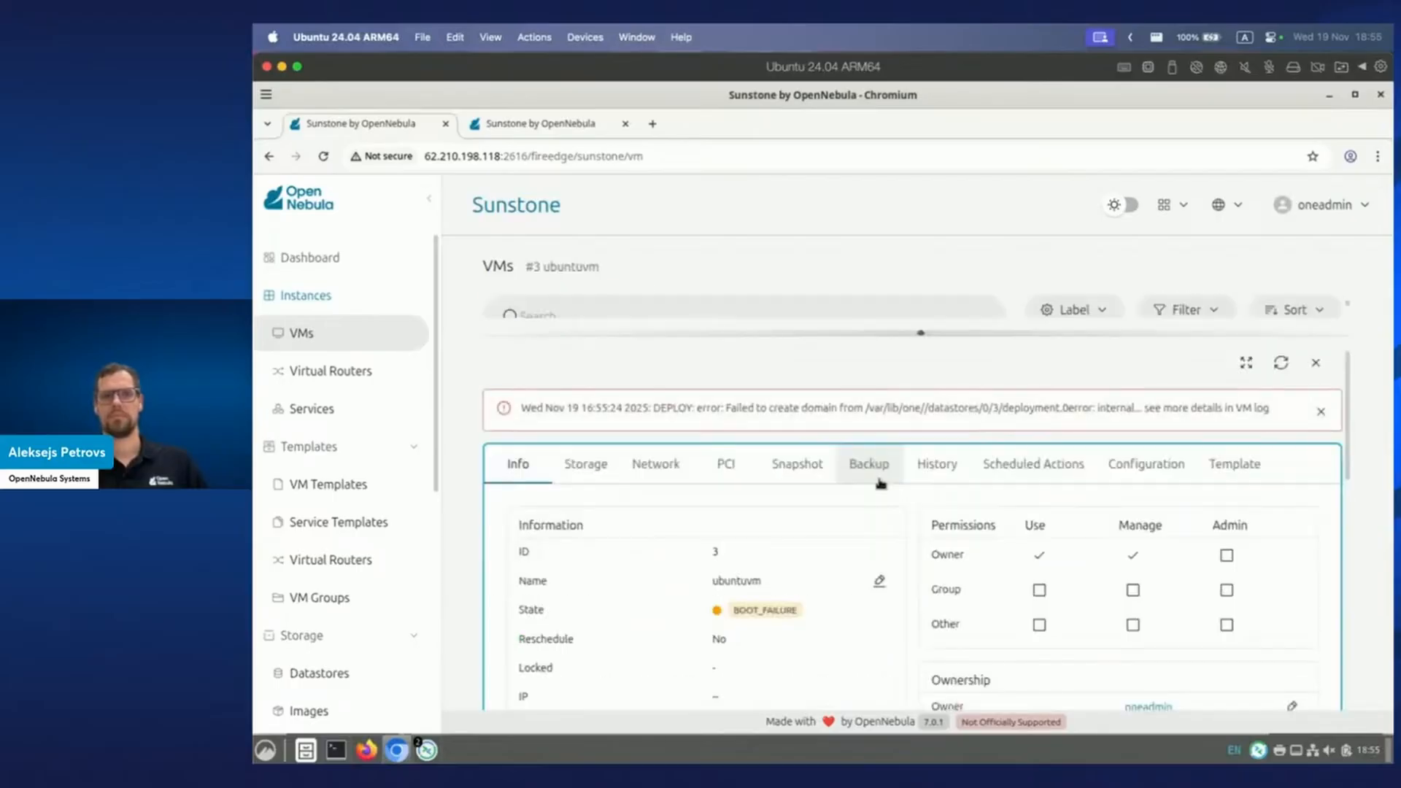
click(1318, 364)
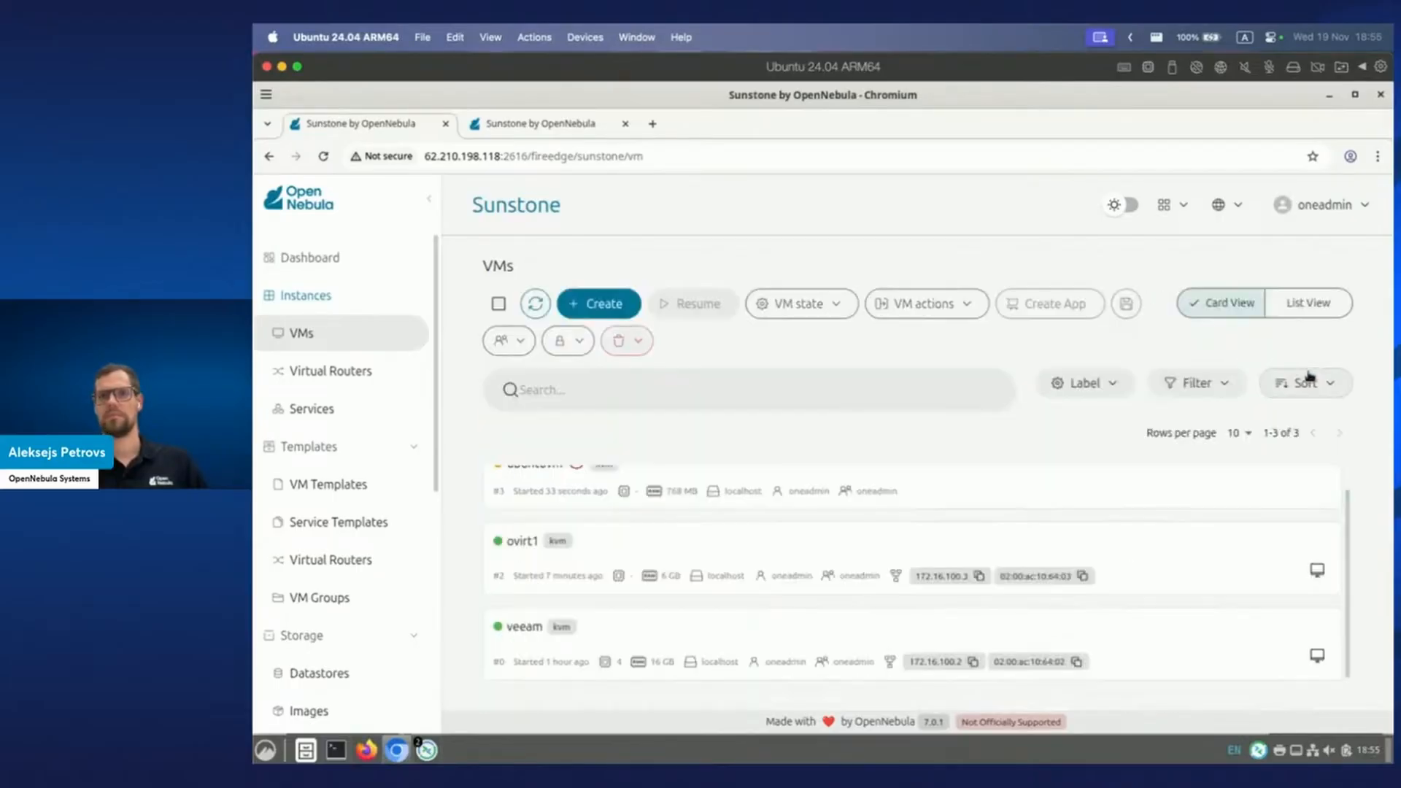
click(792, 483)
drag(929, 333, 921, 525)
Terminate ubuntuvm from the delete menu and confirm with Accept.
click(824, 307)
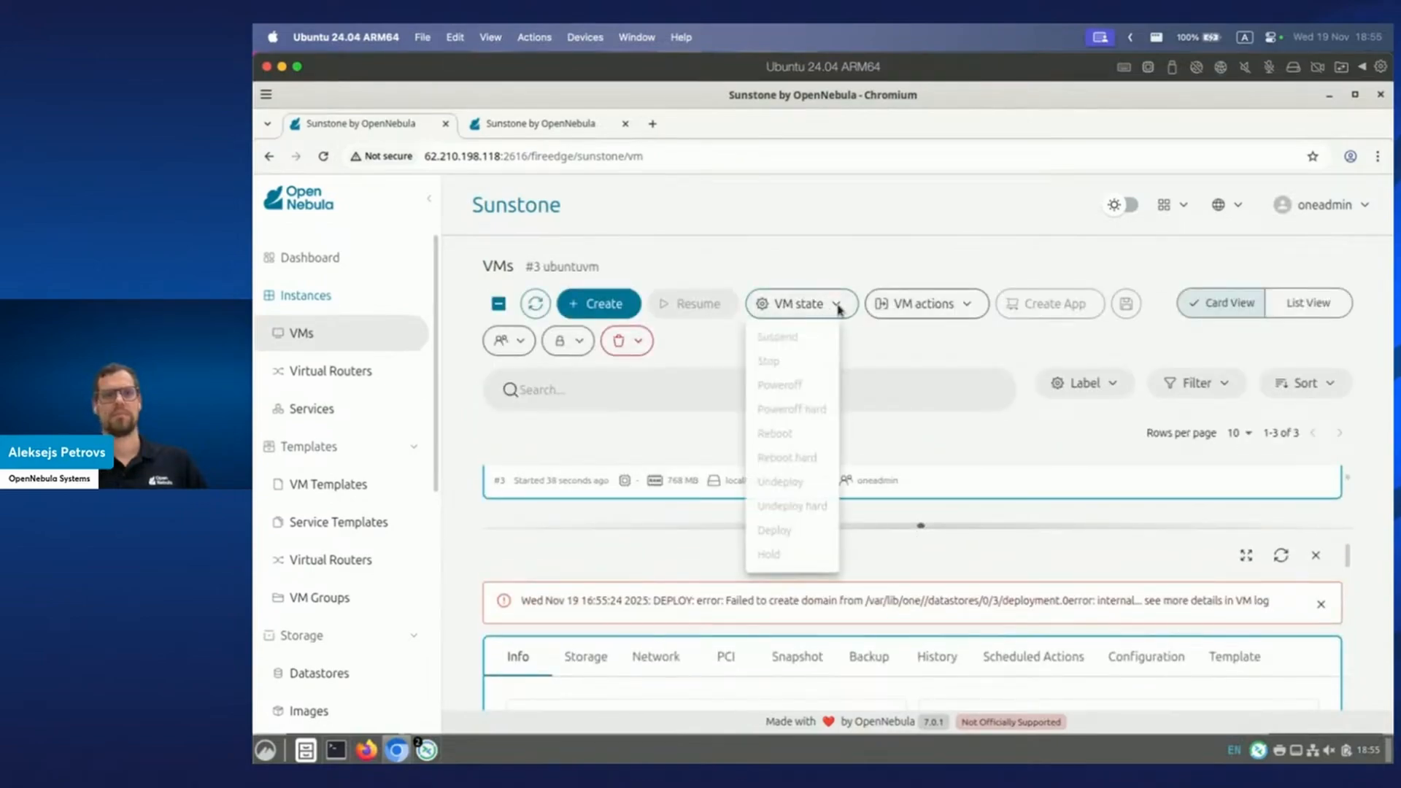
click(872, 336)
click(925, 306)
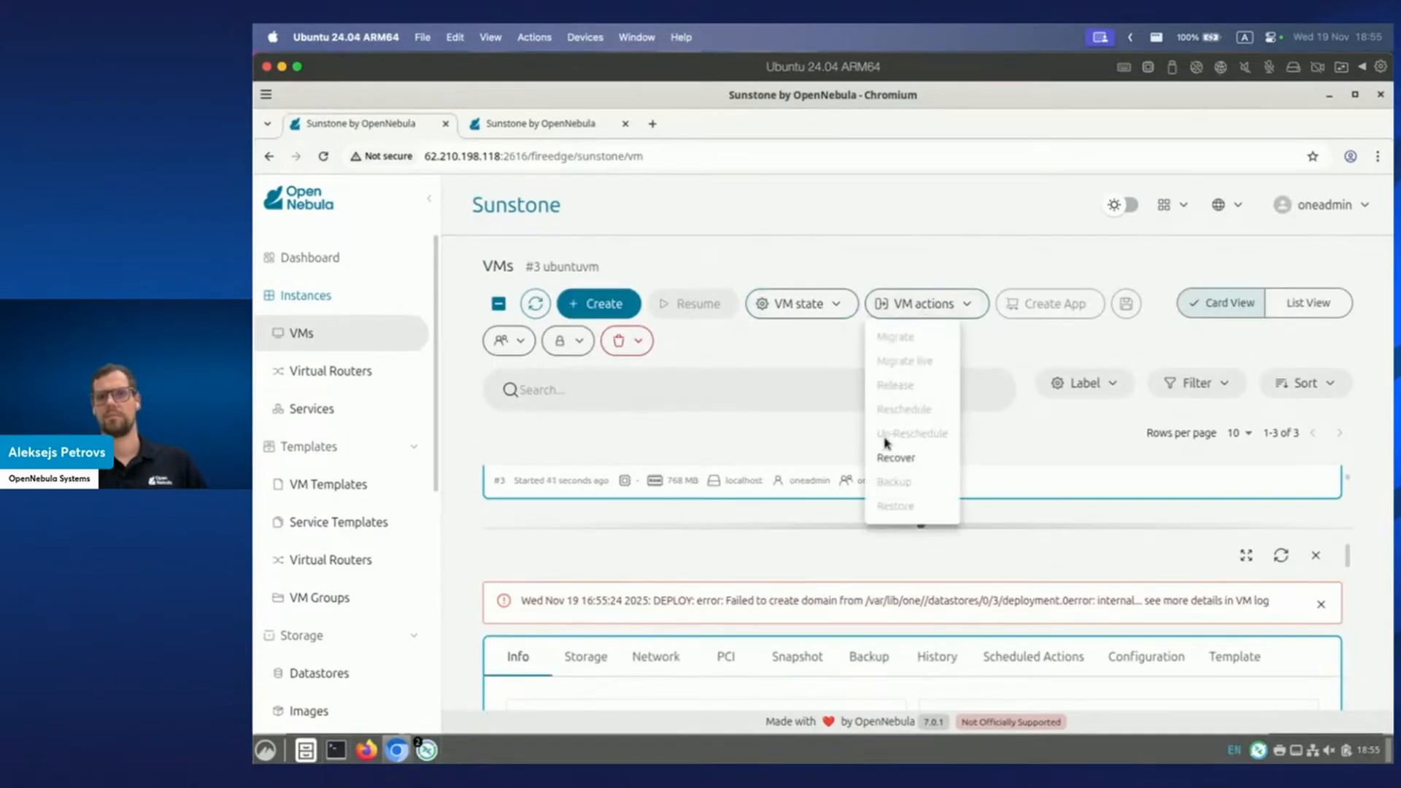
click(618, 343)
click(625, 342)
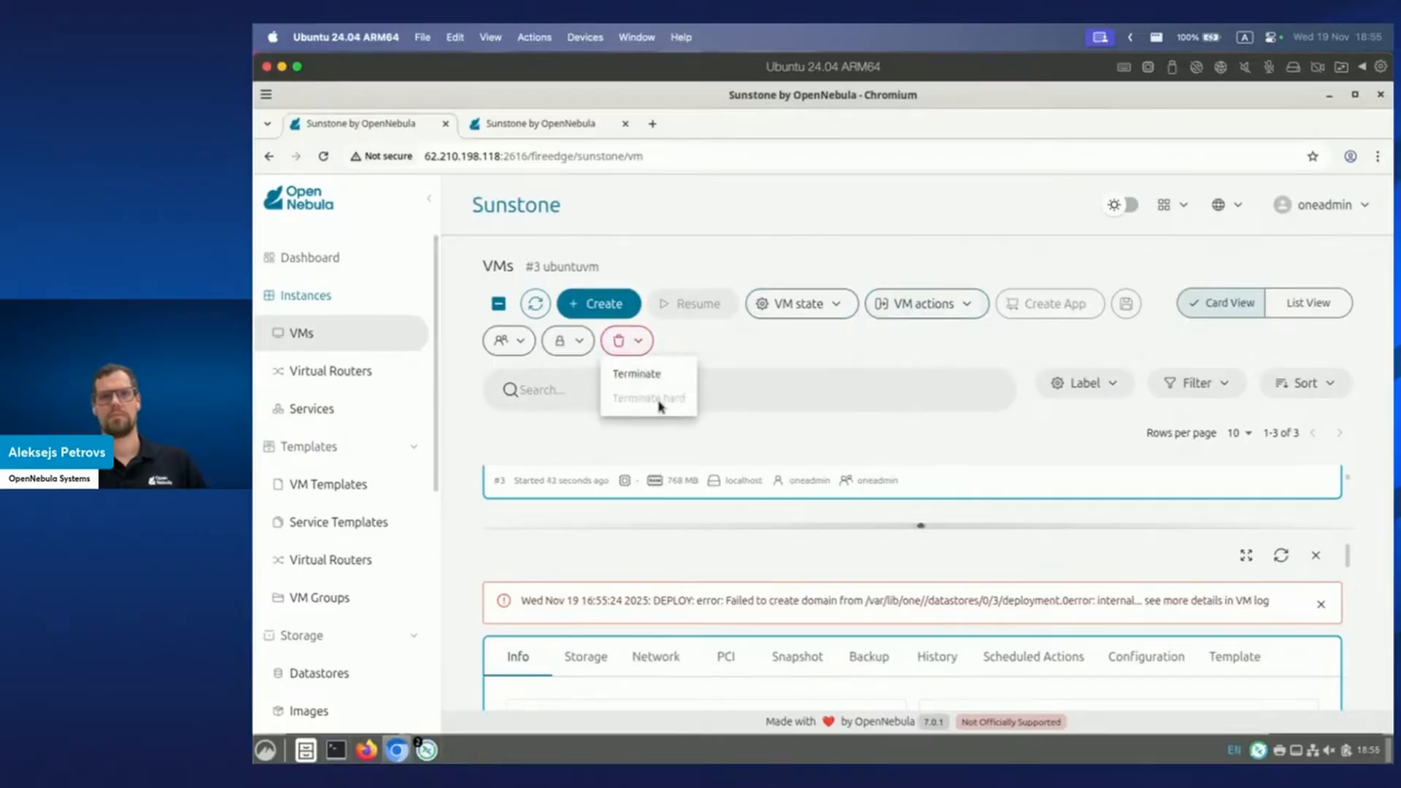
click(658, 377)
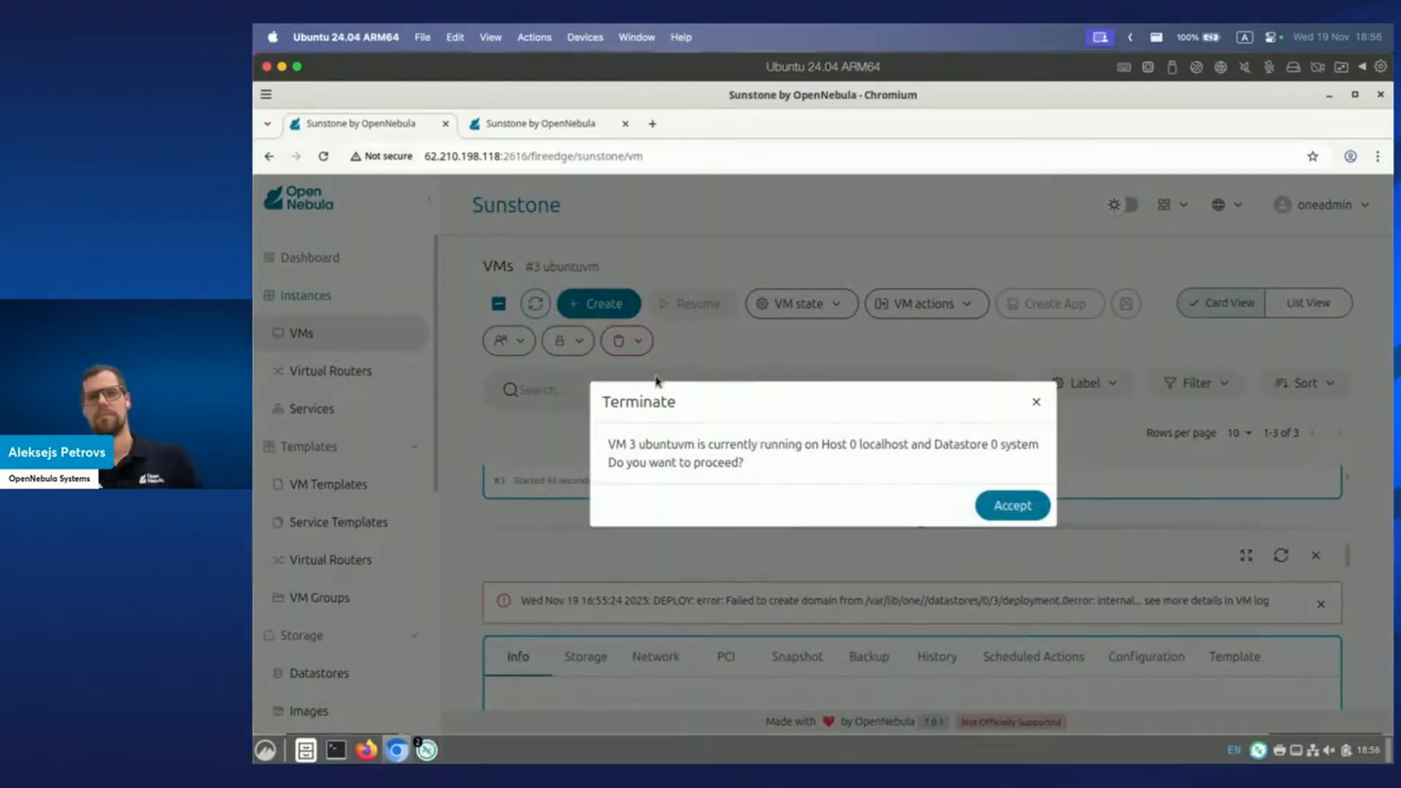
click(994, 507)
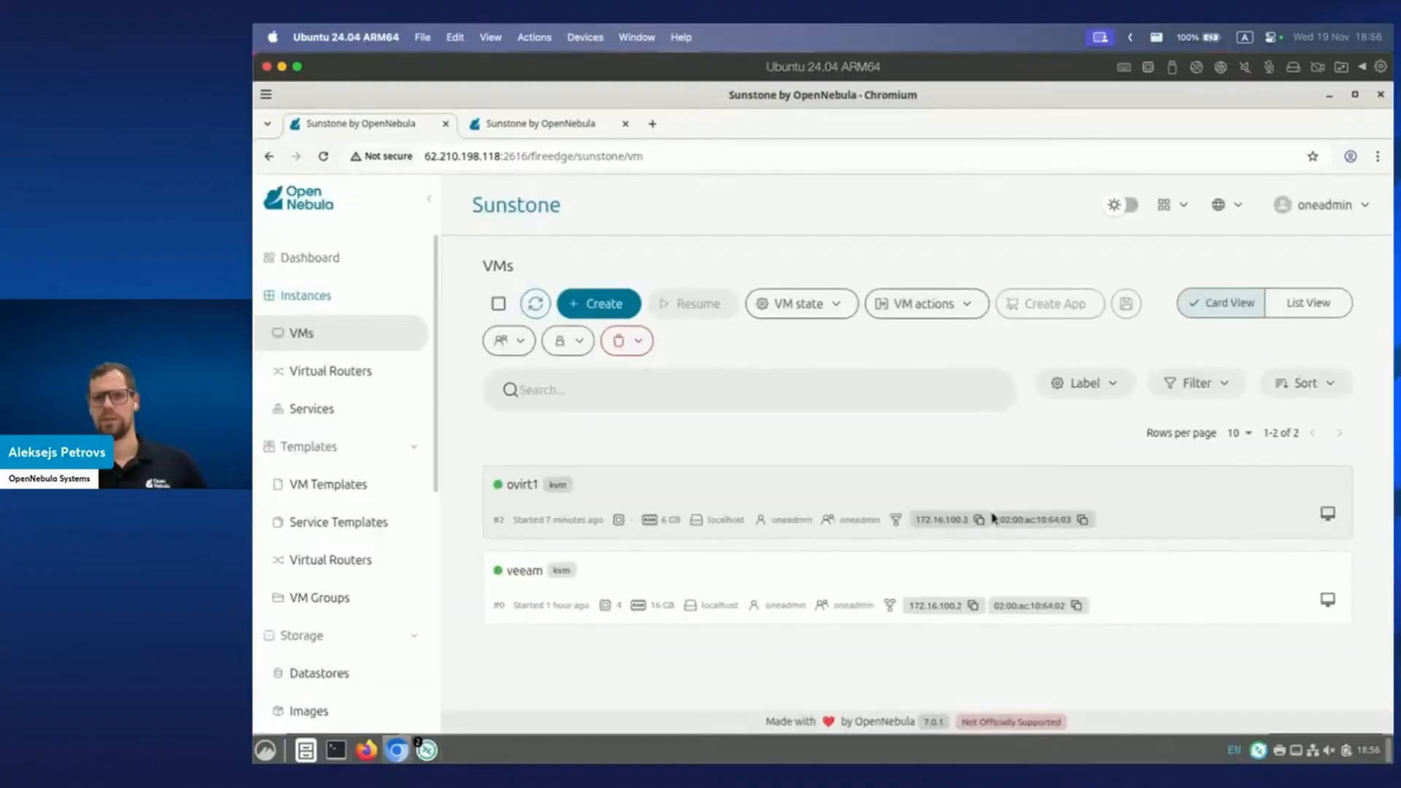
Instantiate a new VM from the Ubuntu 24.04 template, then return to the Veeam window.
click(343, 487)
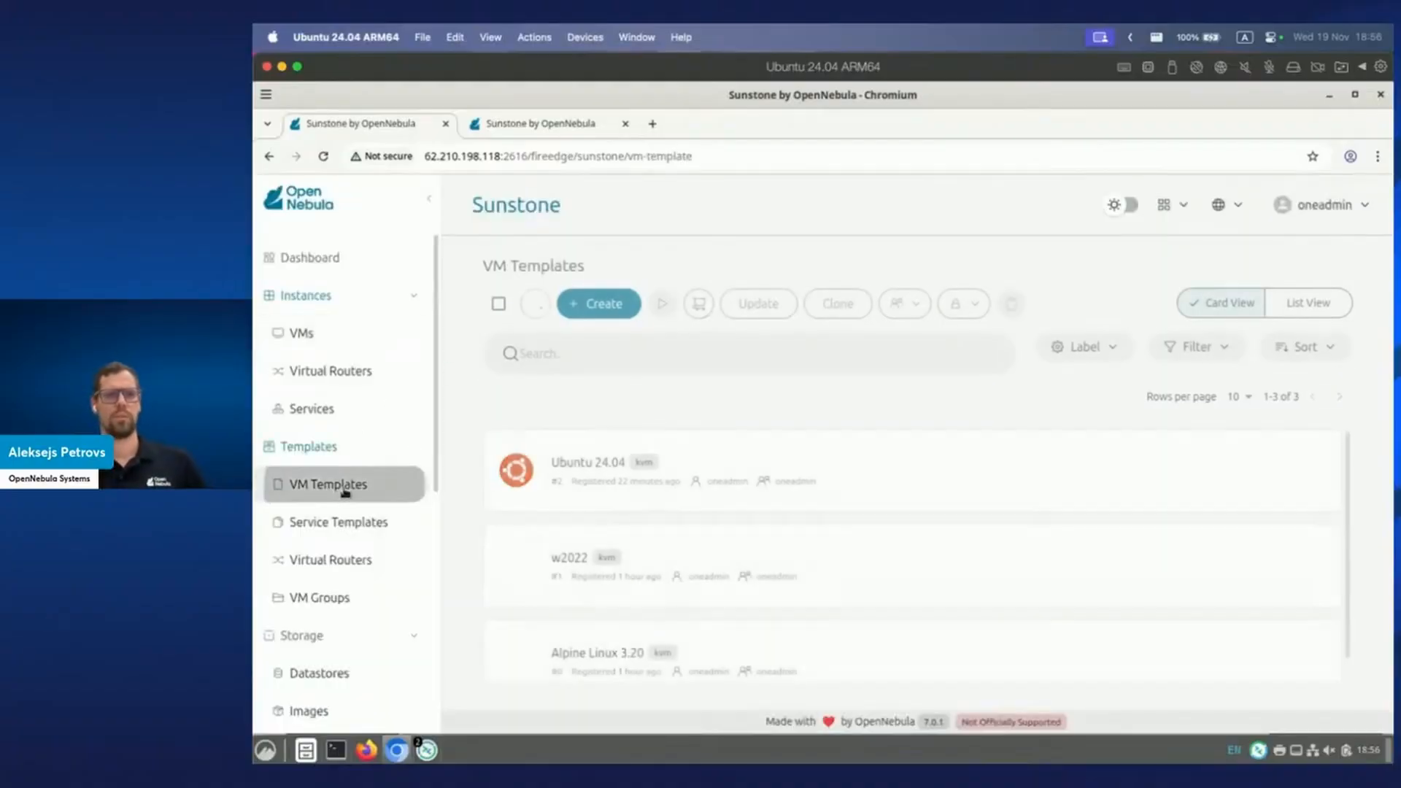
click(646, 466)
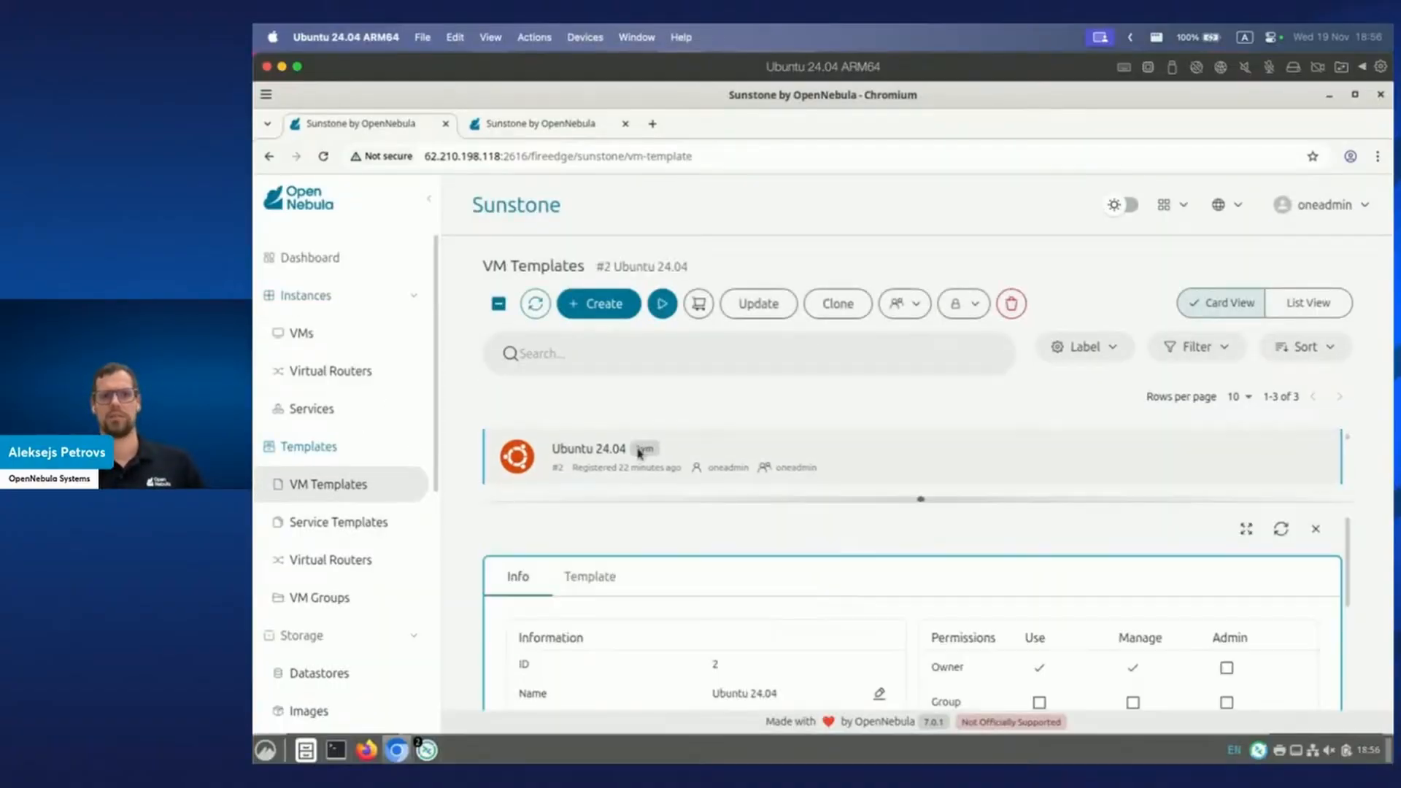
click(661, 305)
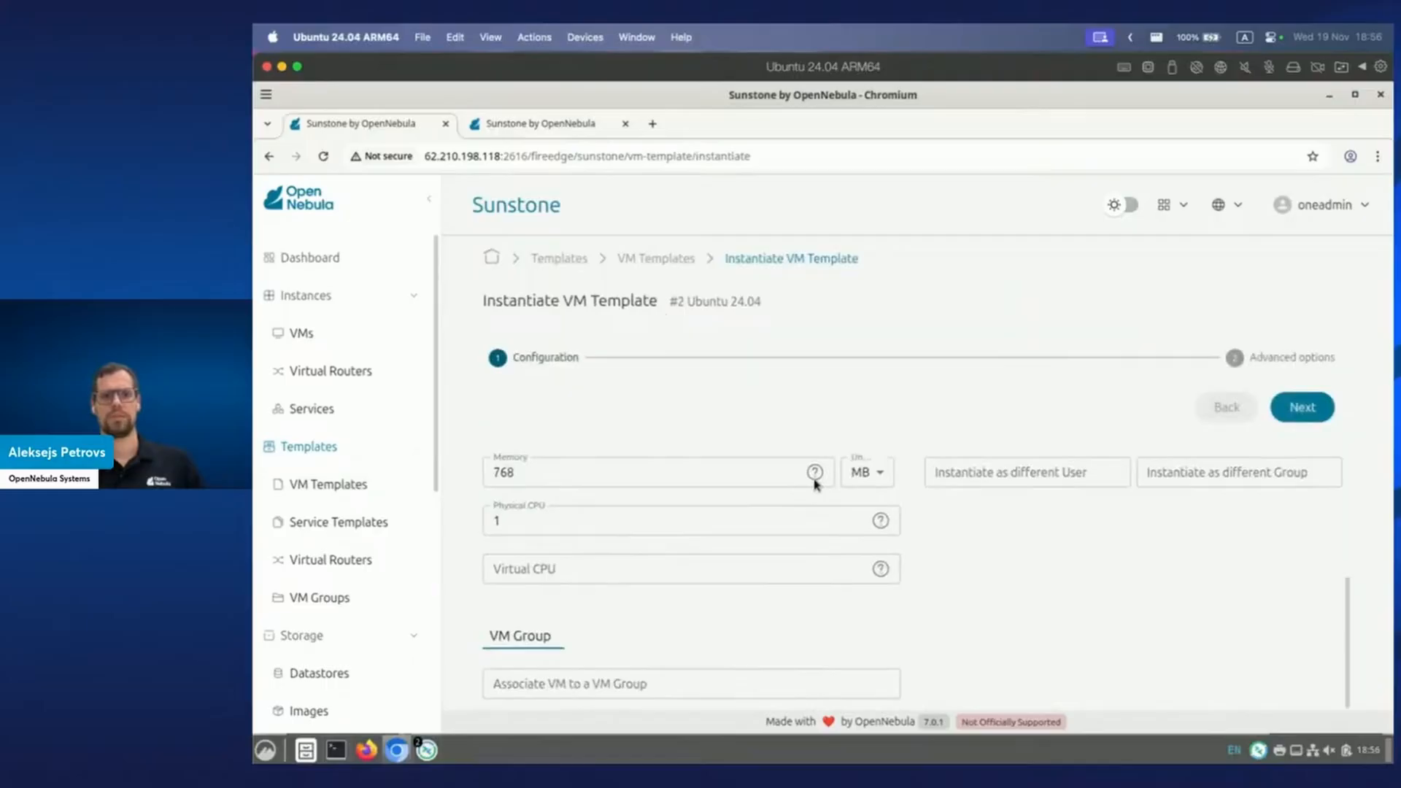
scroll(815, 483, up, 3)
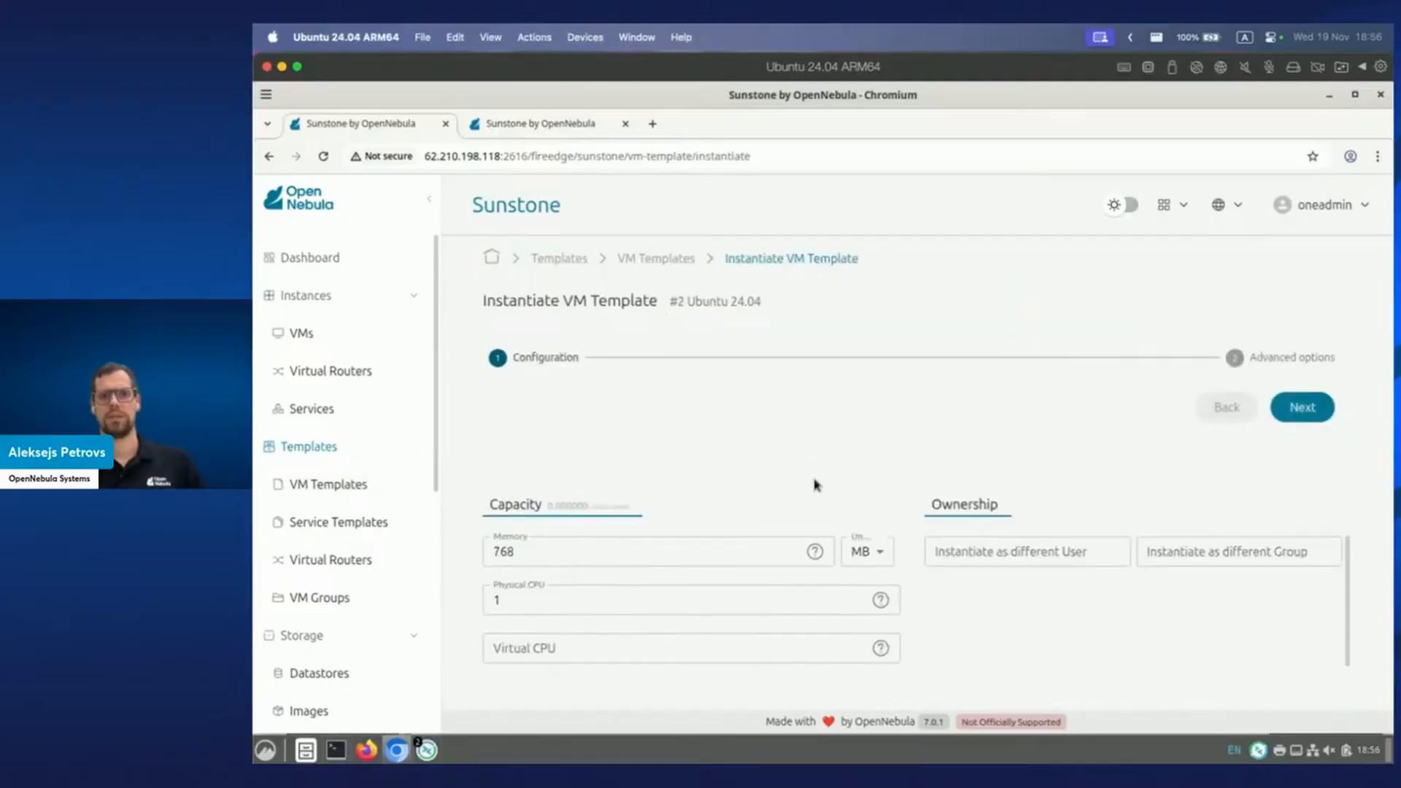
click(1317, 415)
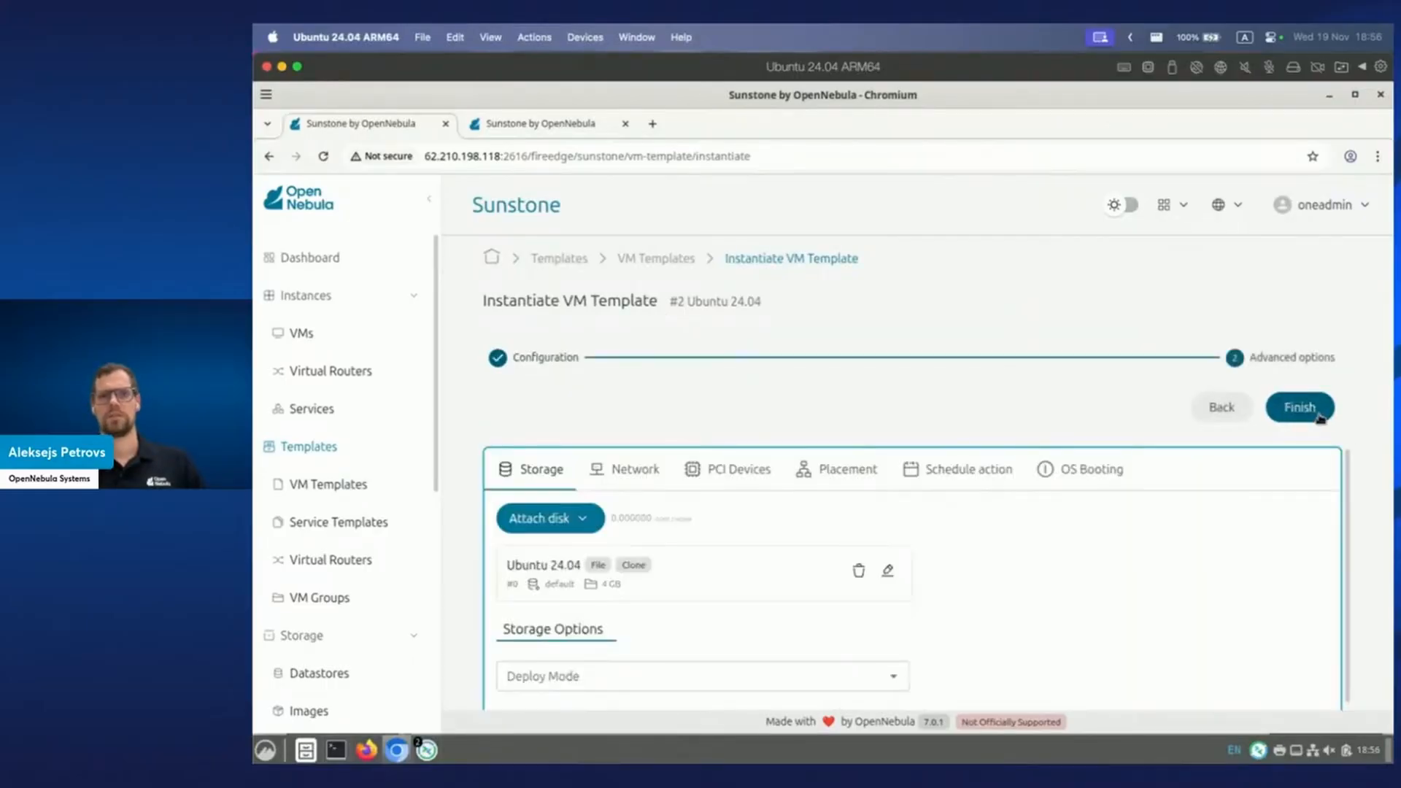
click(1317, 416)
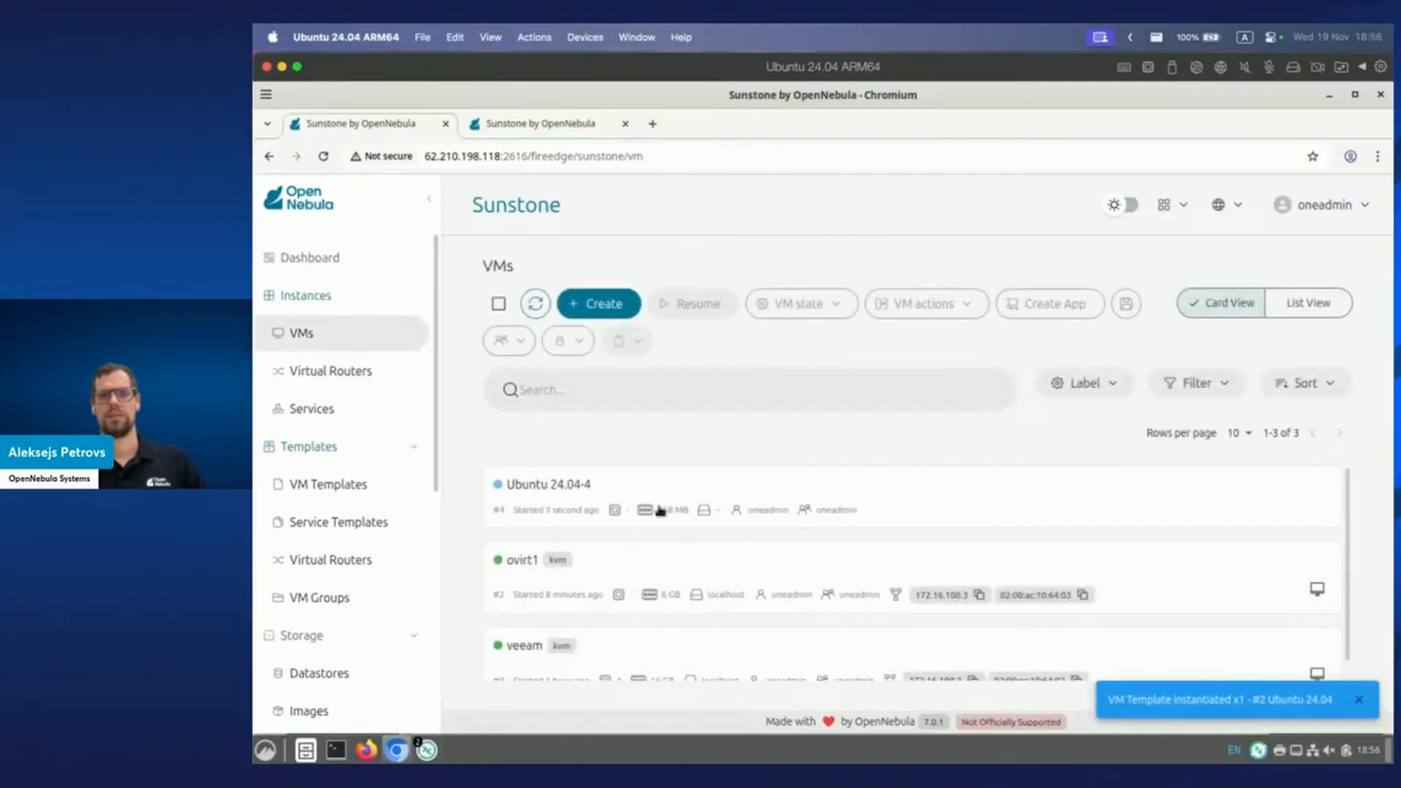
click(434, 752)
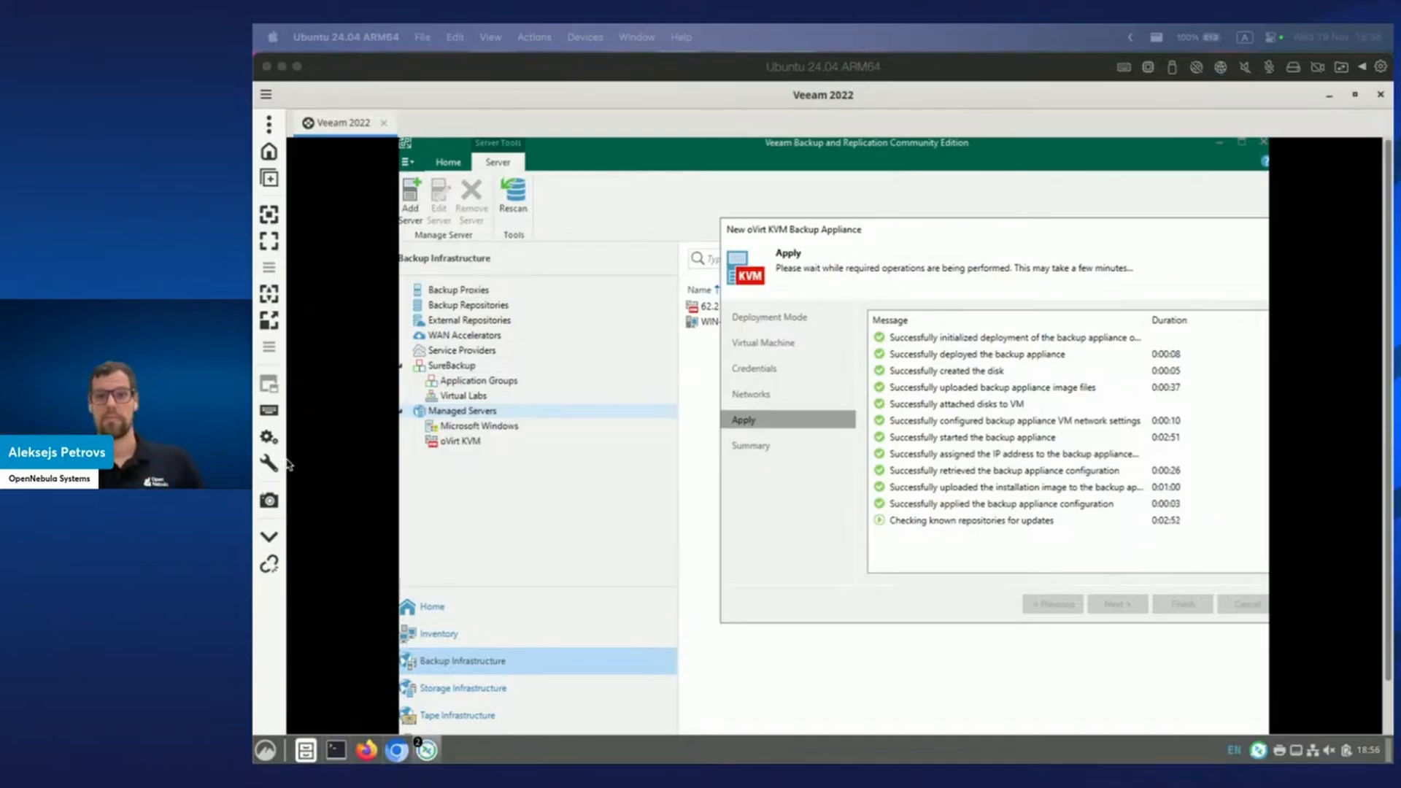
Refresh the VMs list and inspect Ubuntu 24.04-4's Info, Storage and Network details.
click(396, 750)
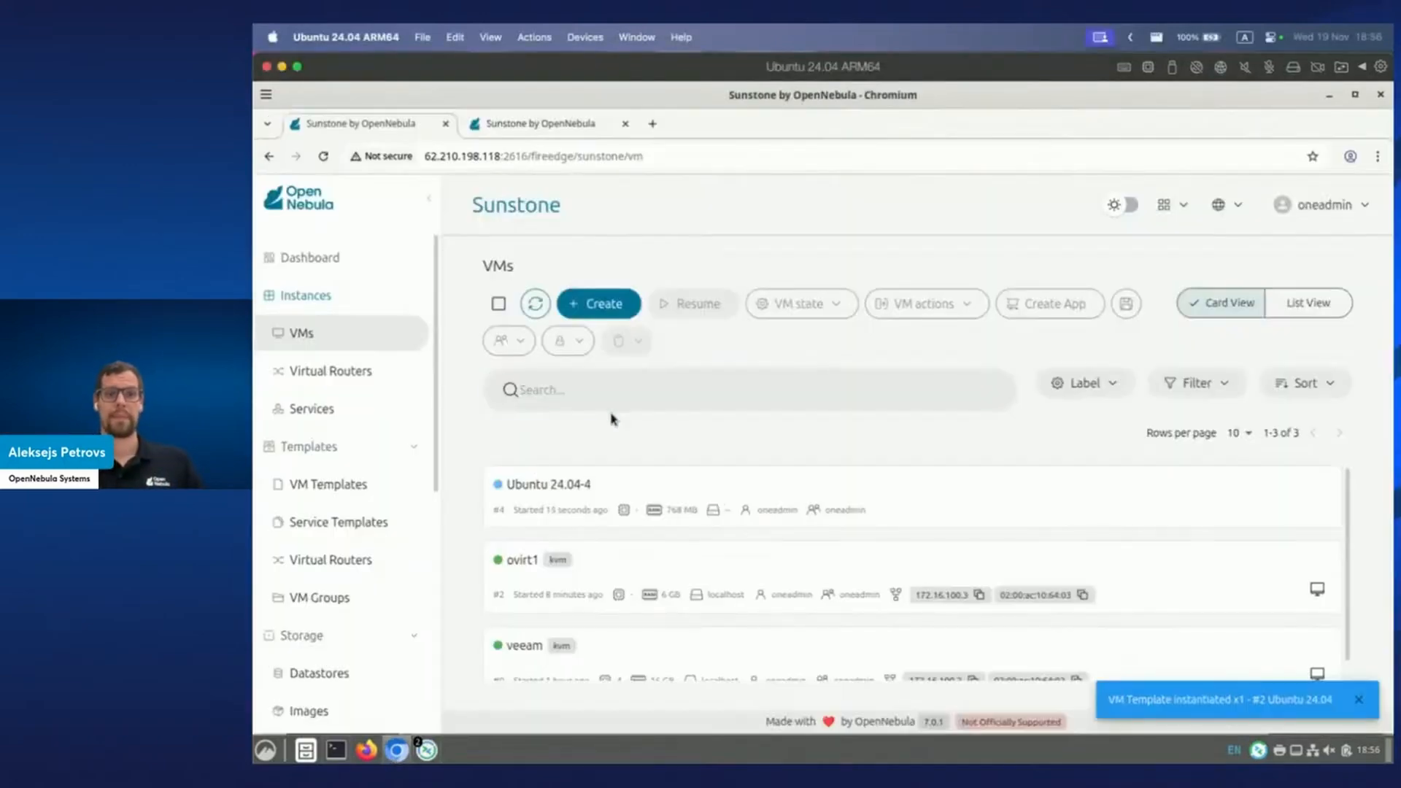
click(535, 306)
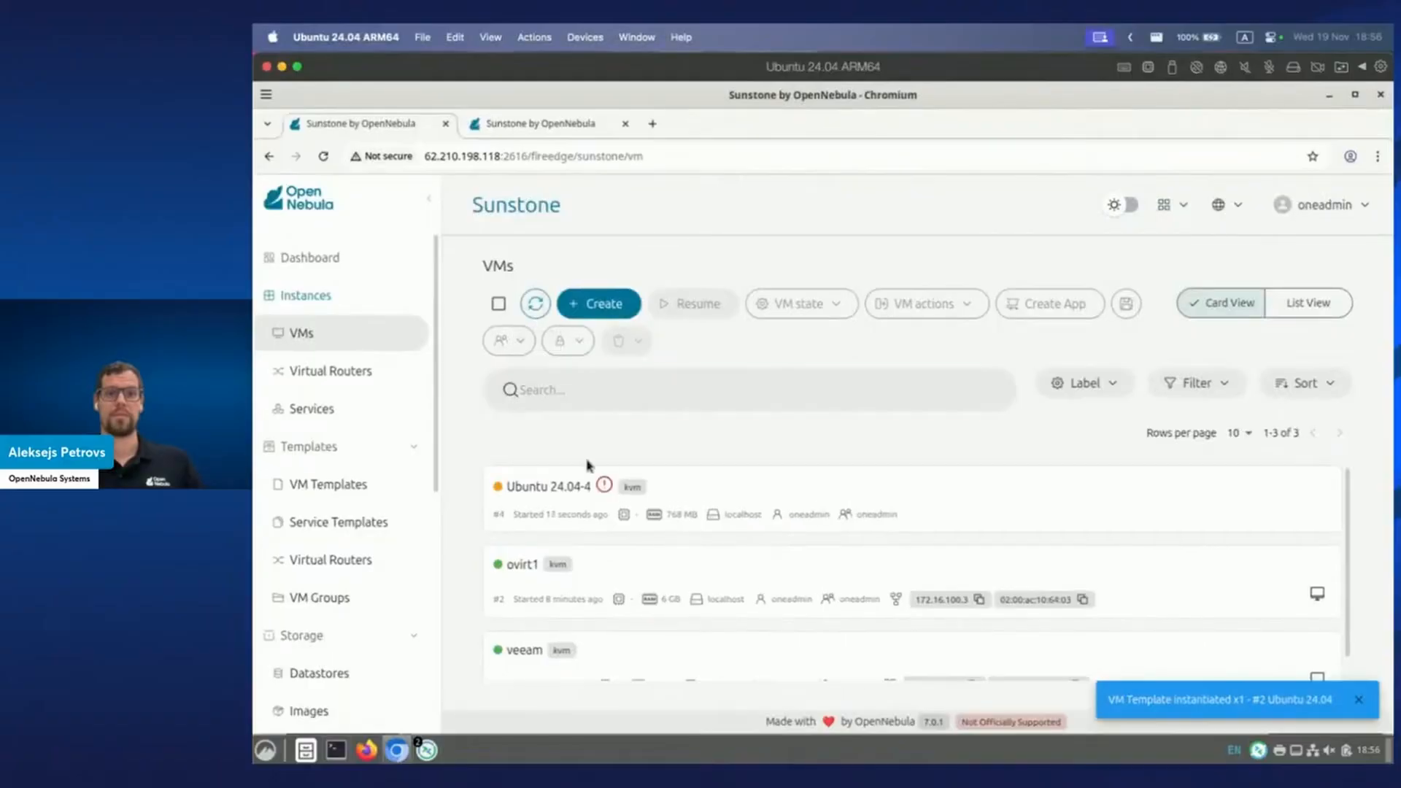
mouse_move(609, 487)
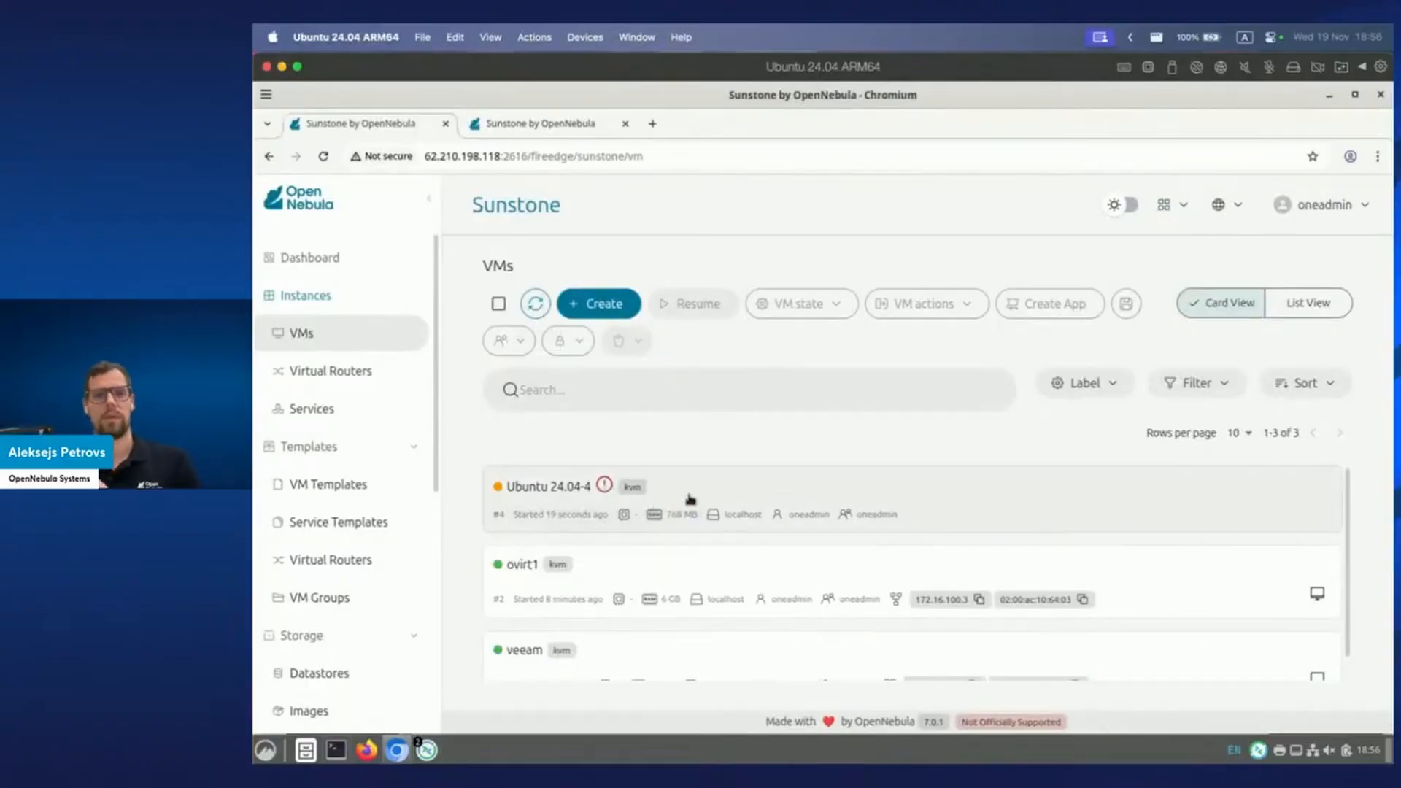
click(688, 500)
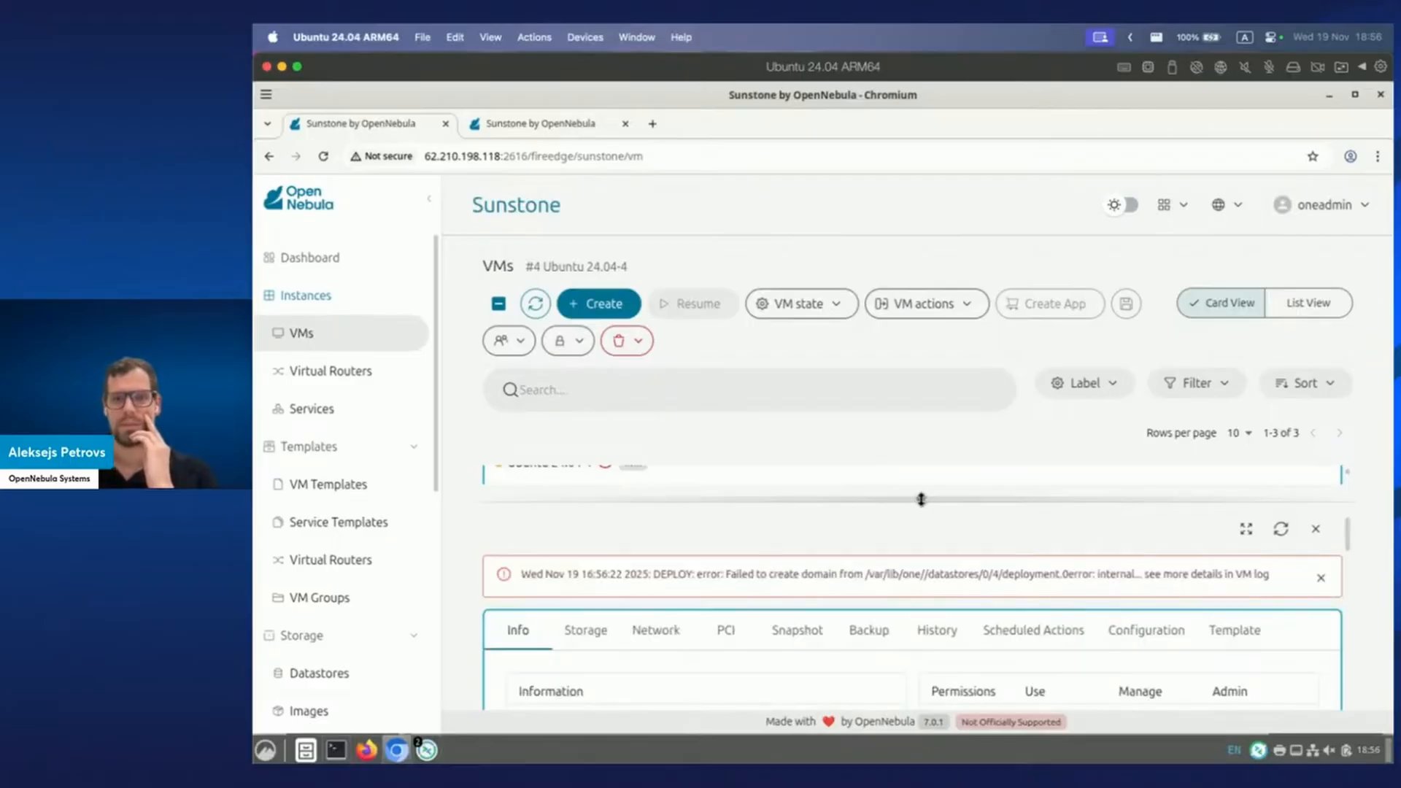
drag(919, 499, 937, 323)
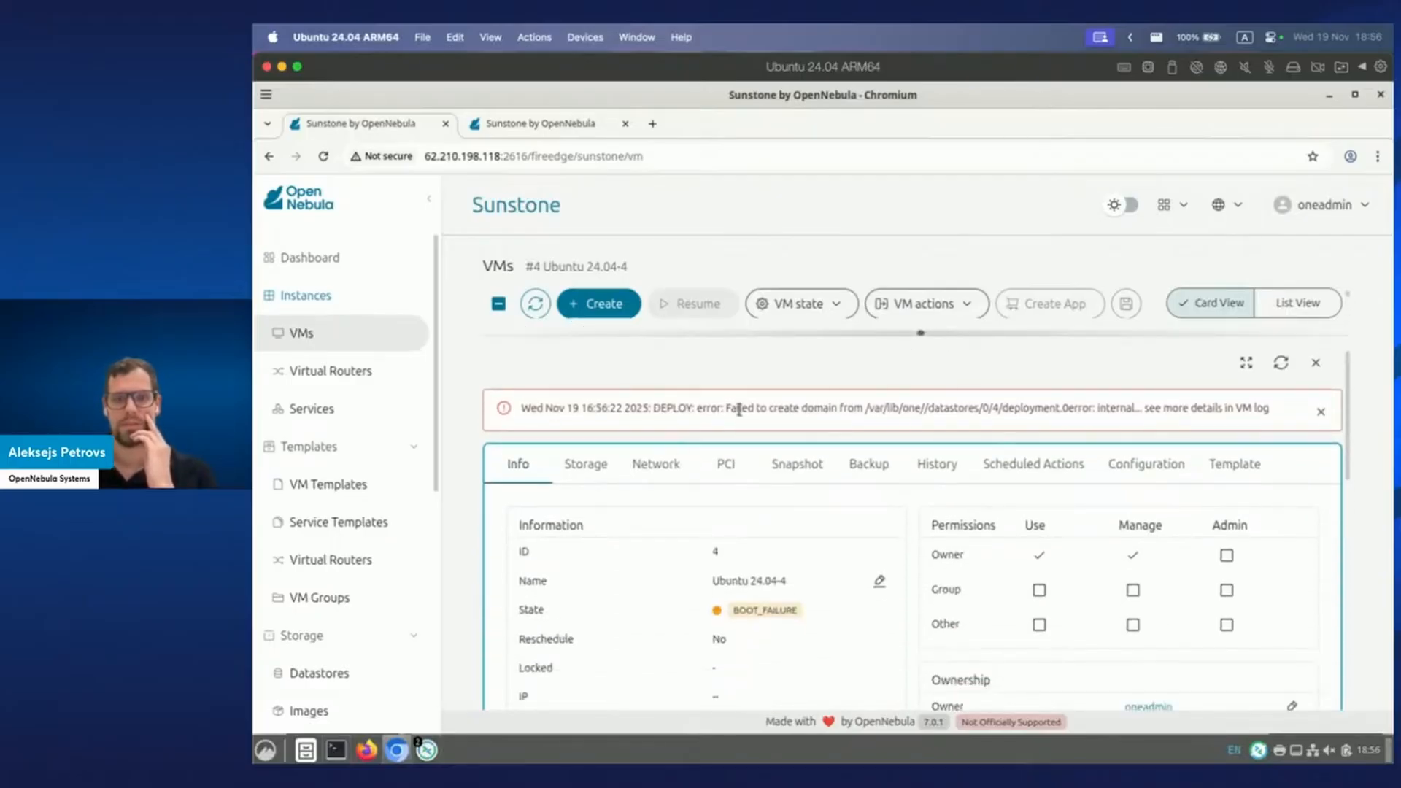
click(586, 465)
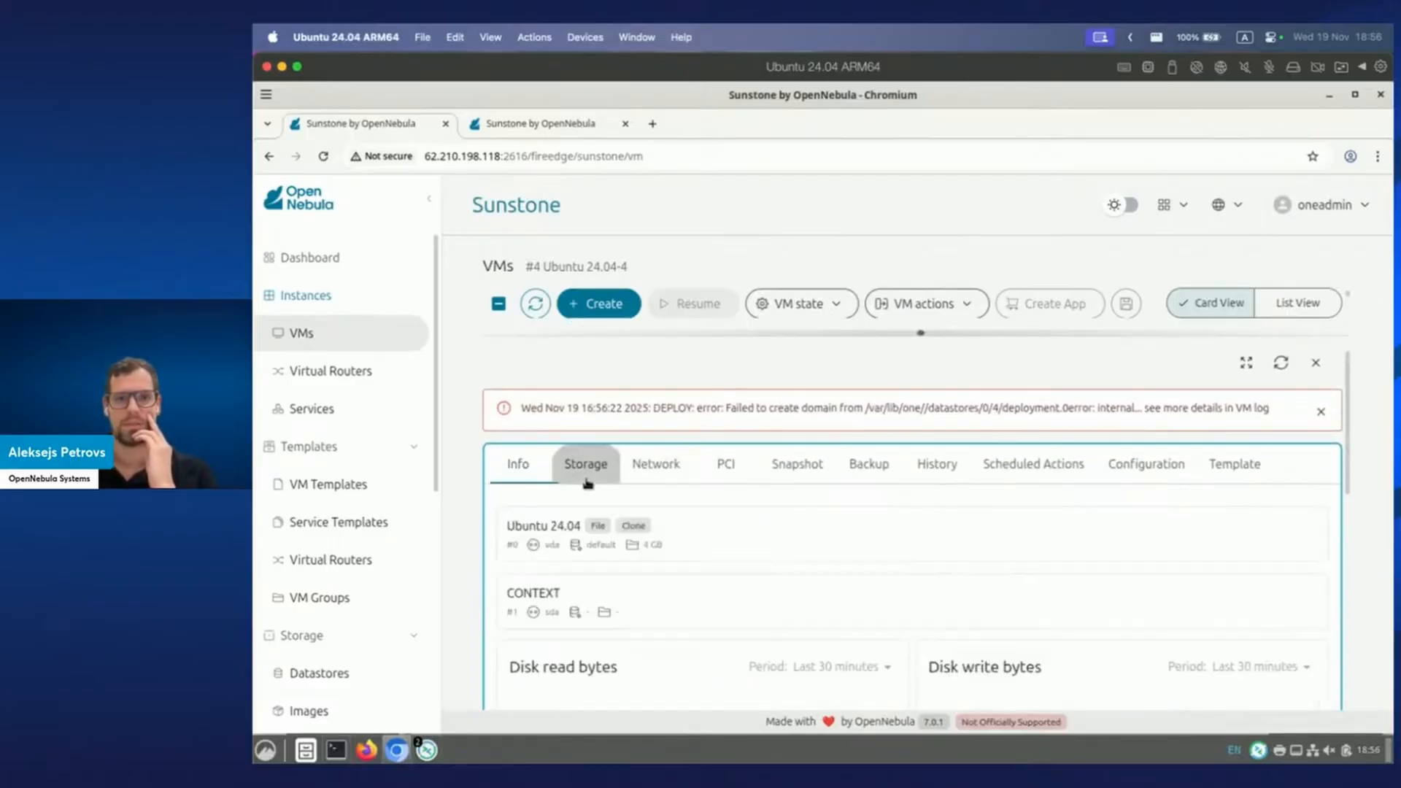
click(653, 474)
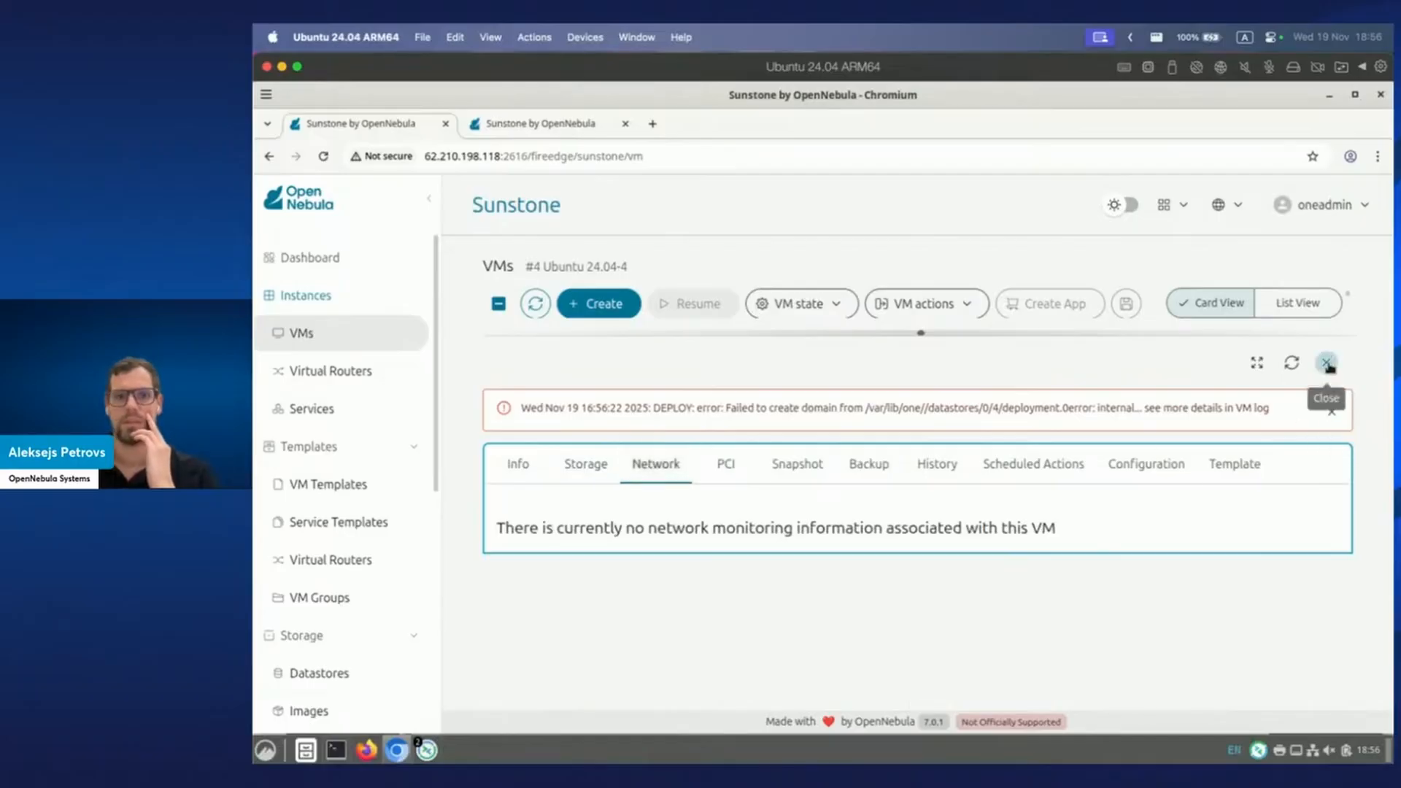
click(1326, 364)
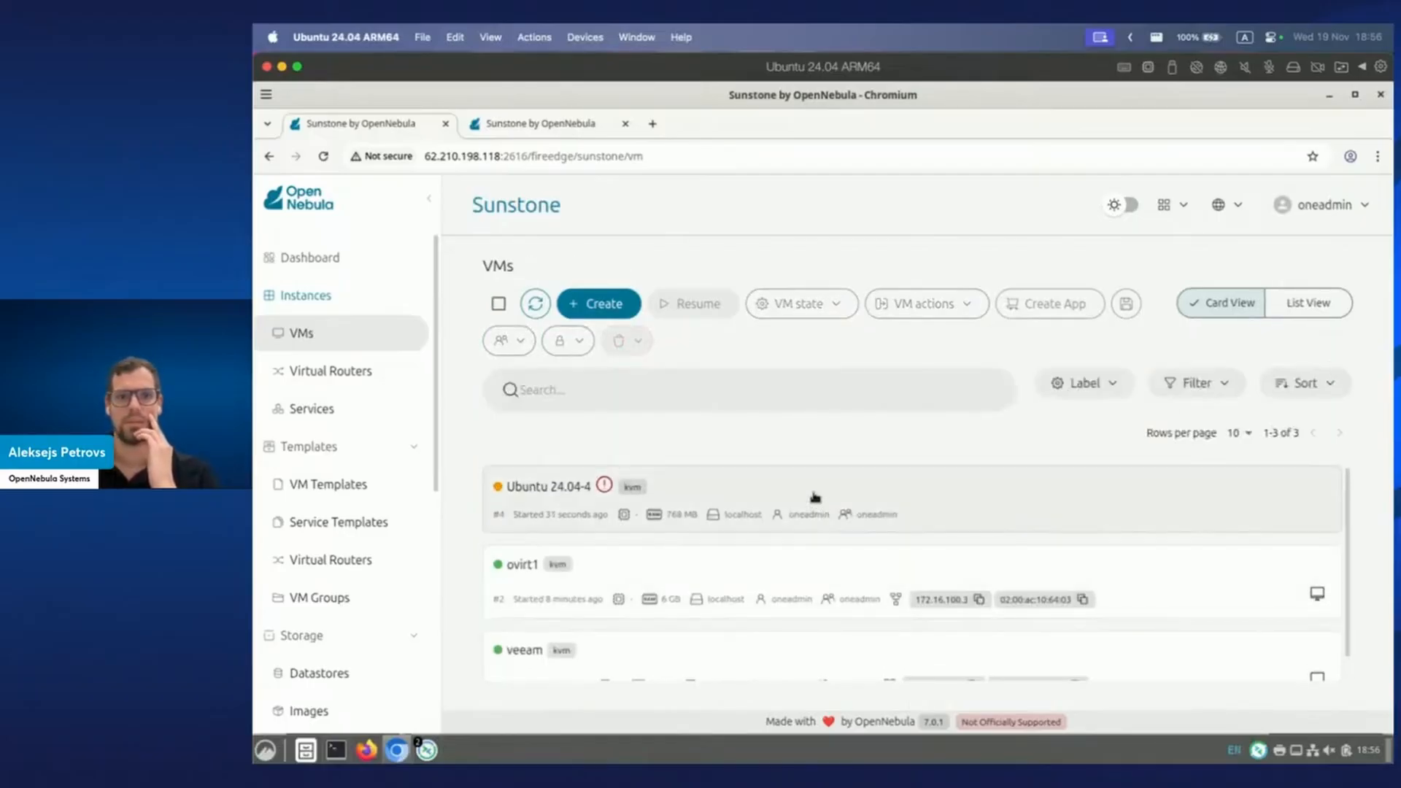
Terminate the failed Ubuntu 24.04-4 VM.
click(815, 496)
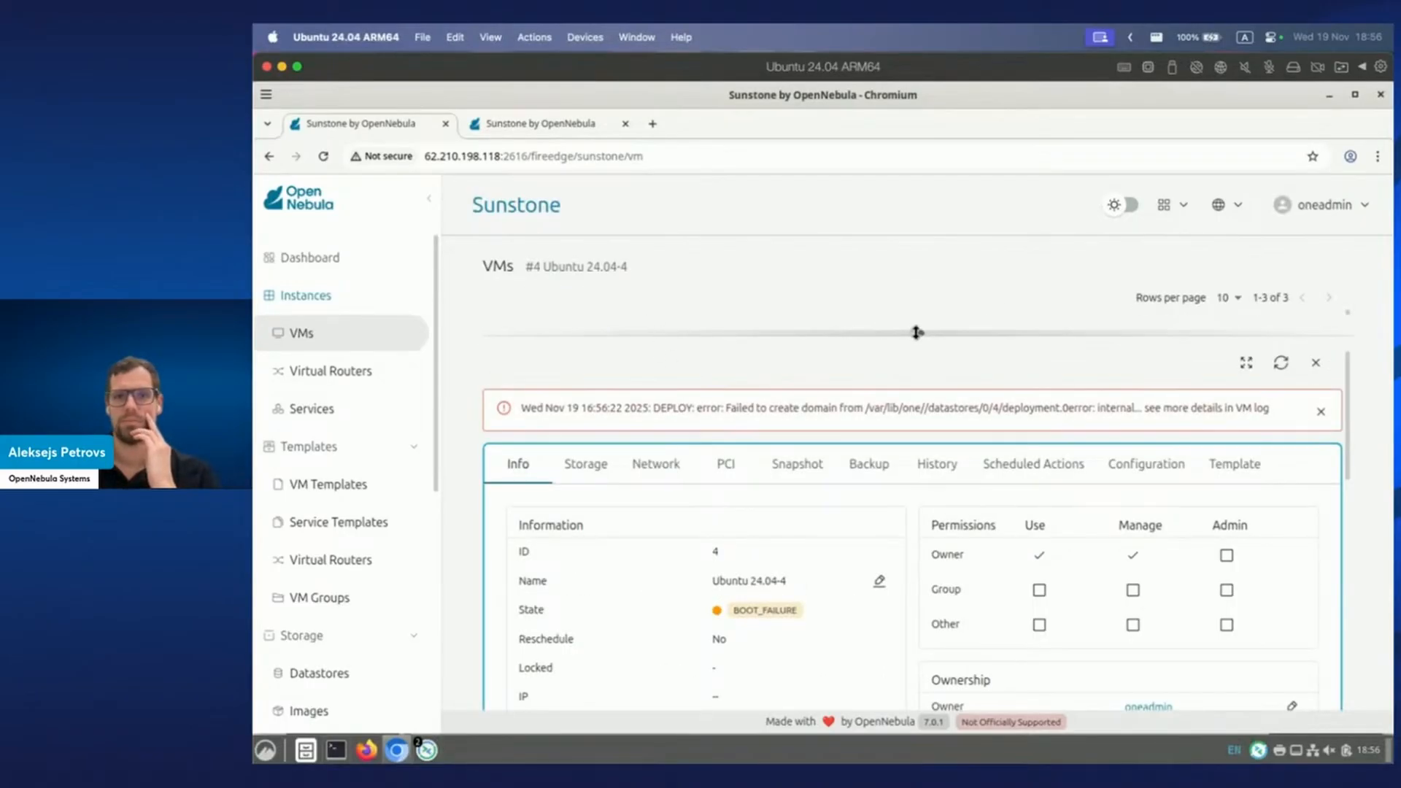
drag(916, 332, 917, 538)
click(622, 340)
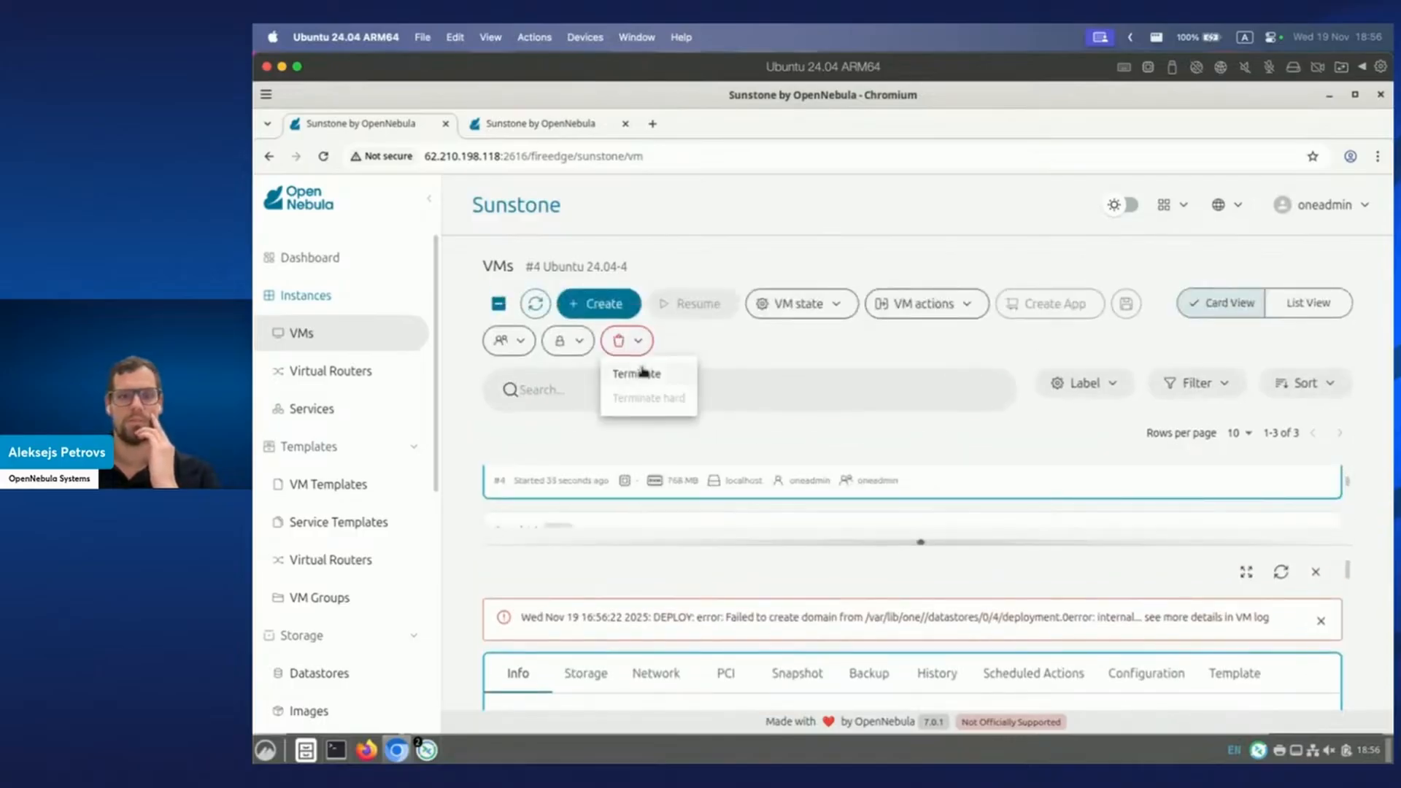
click(642, 373)
click(1017, 506)
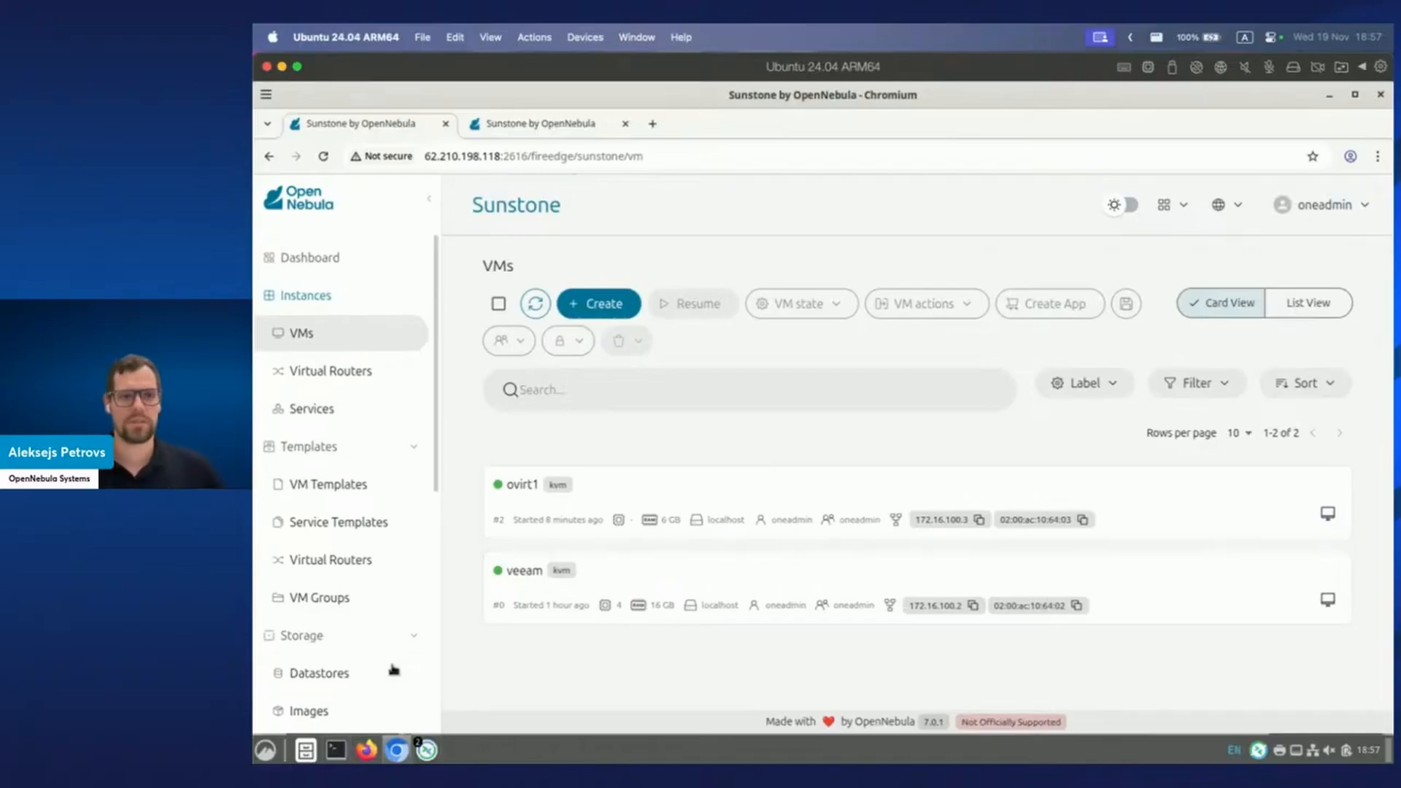
Restart the sshuttle tunnel for 172.16.0.0/16 via 62.210.198.102 instead of 62.210.198.118, authenticating with sudo.
click(336, 751)
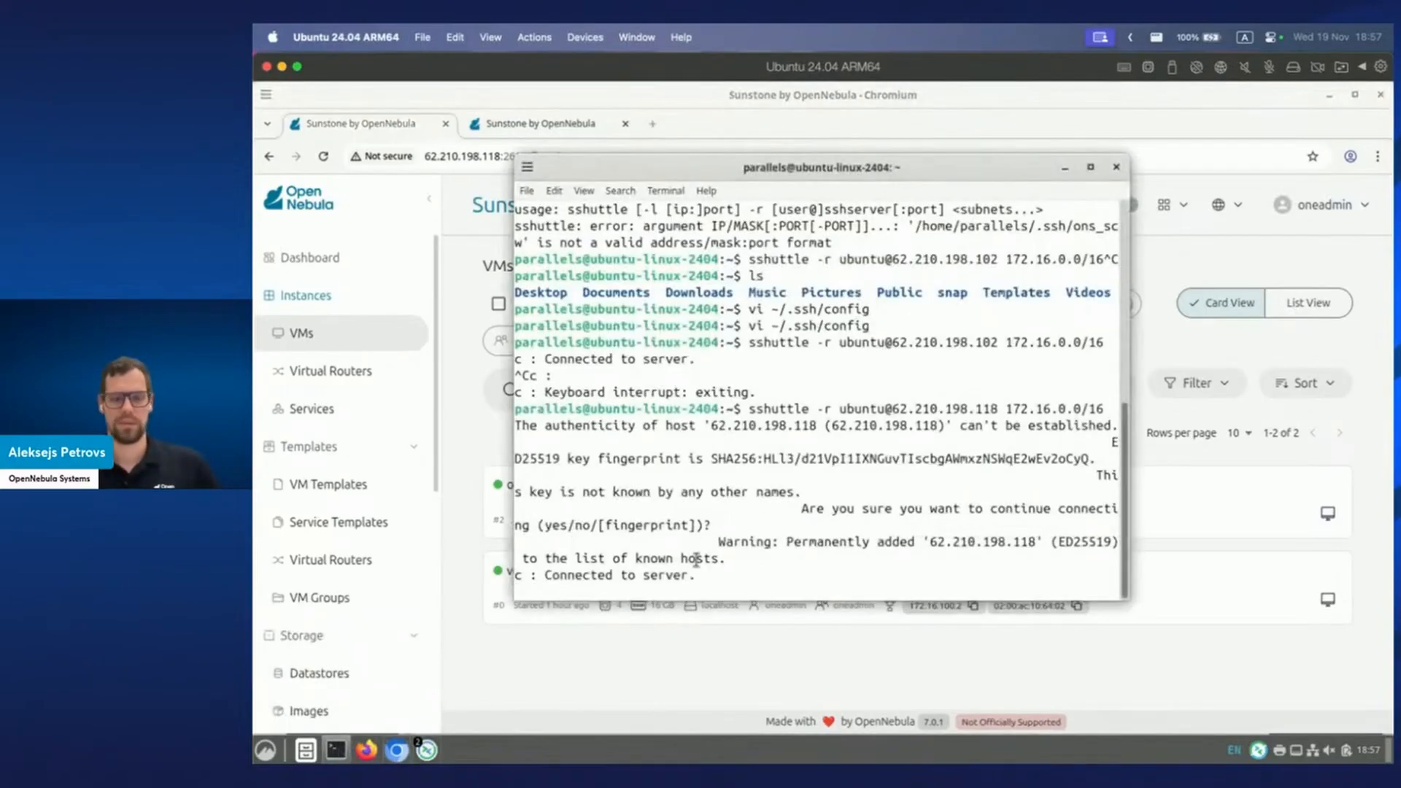
key(ctrl+c)
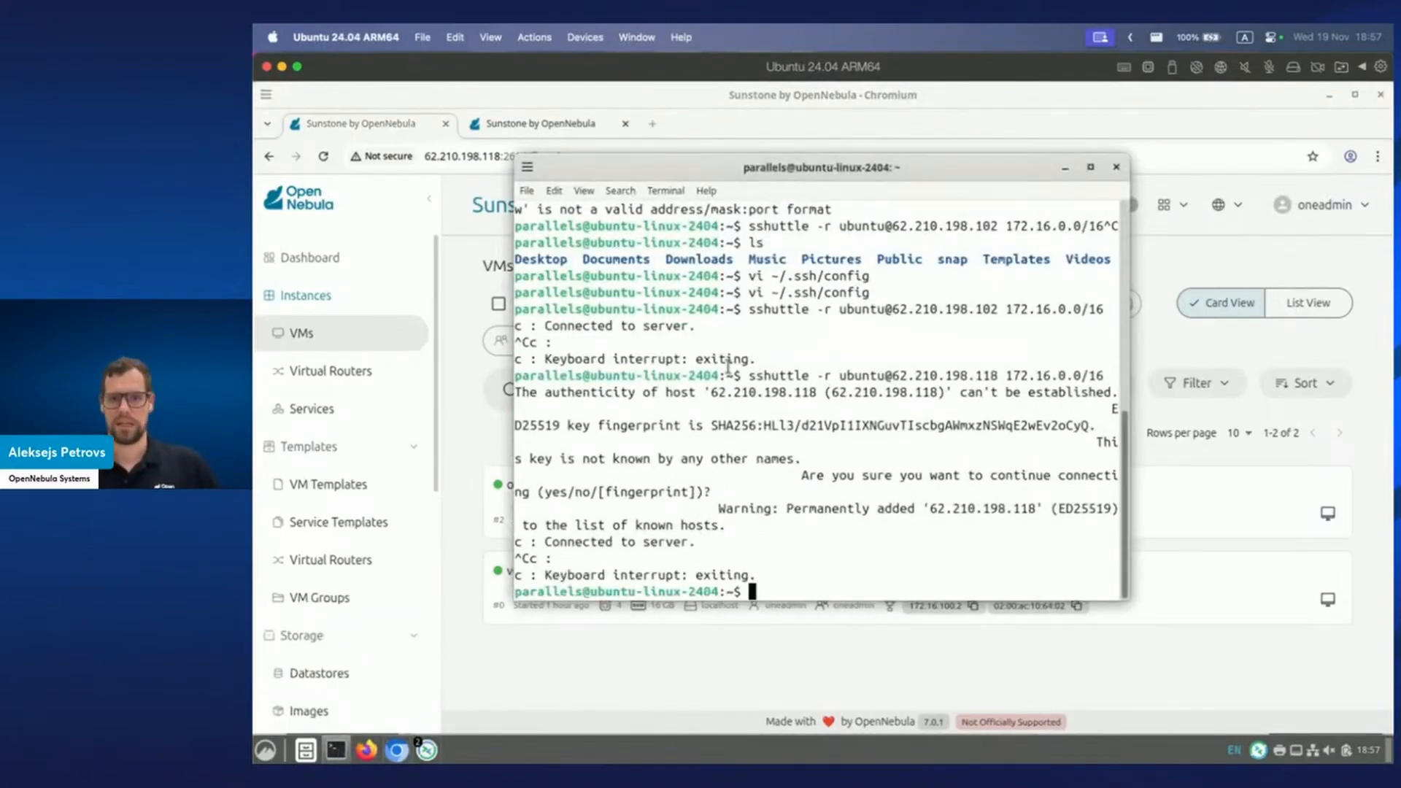
key(Up)
key(Up)
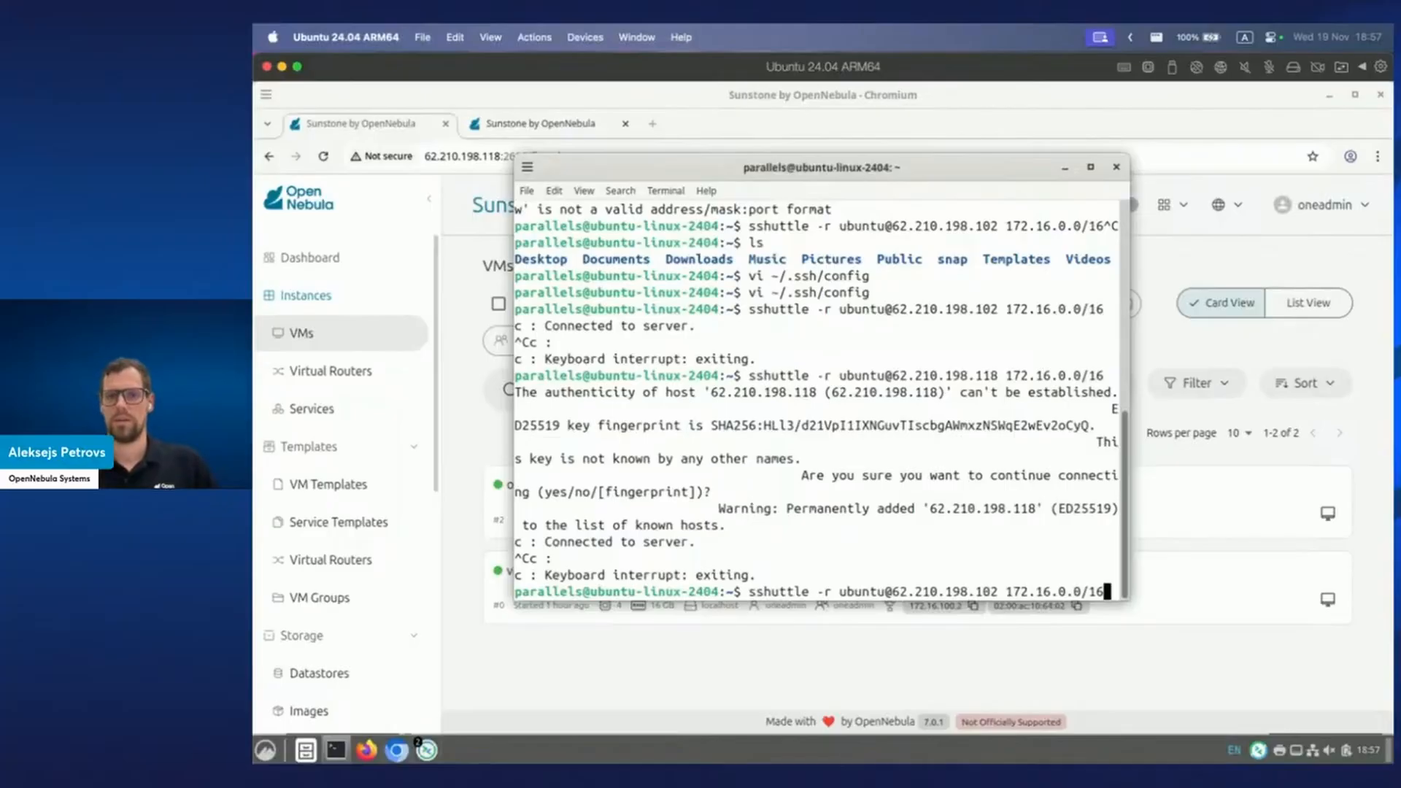
key(Return)
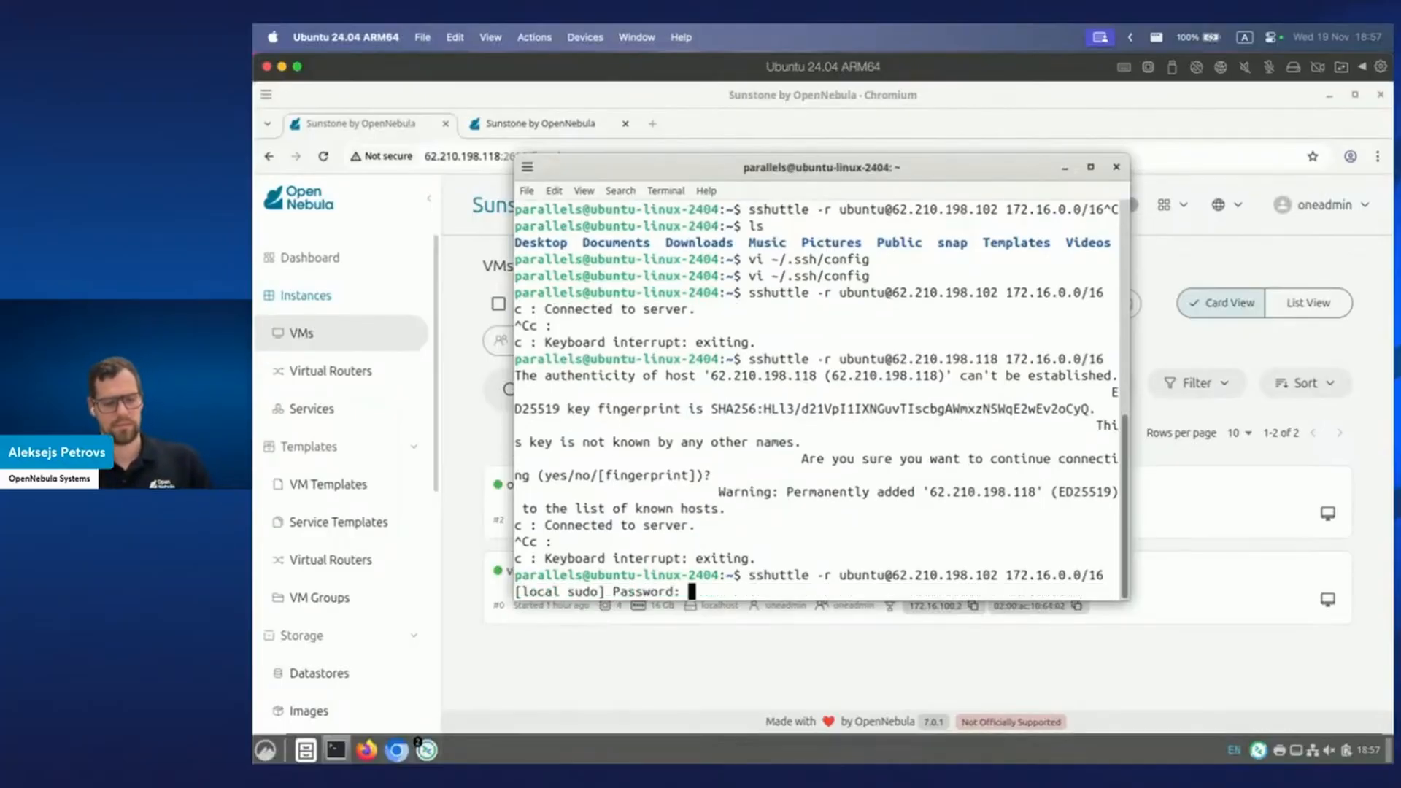
key(Return)
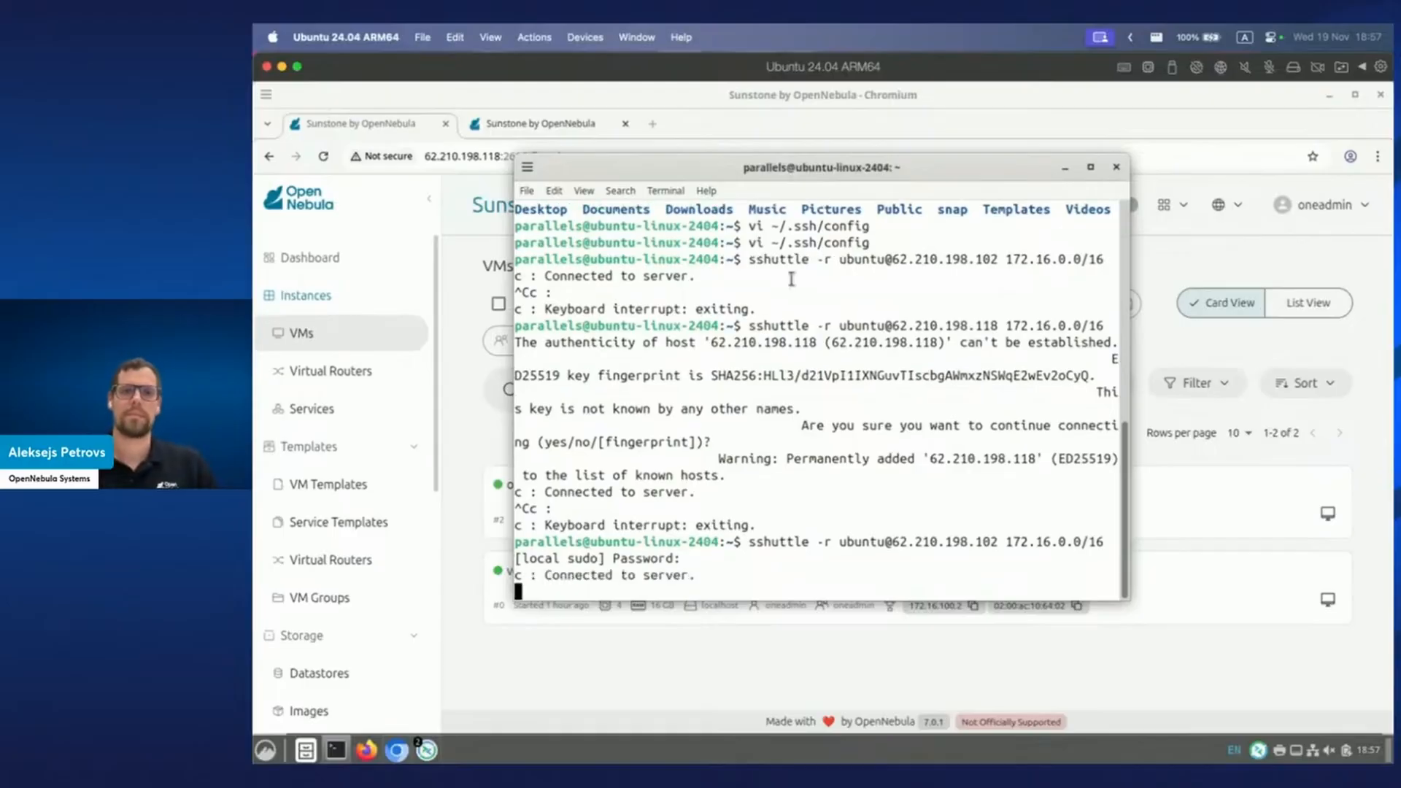
Point the browser at Sunstone on 62.210.198.102:2616, fixing the port separator to a colon.
click(851, 662)
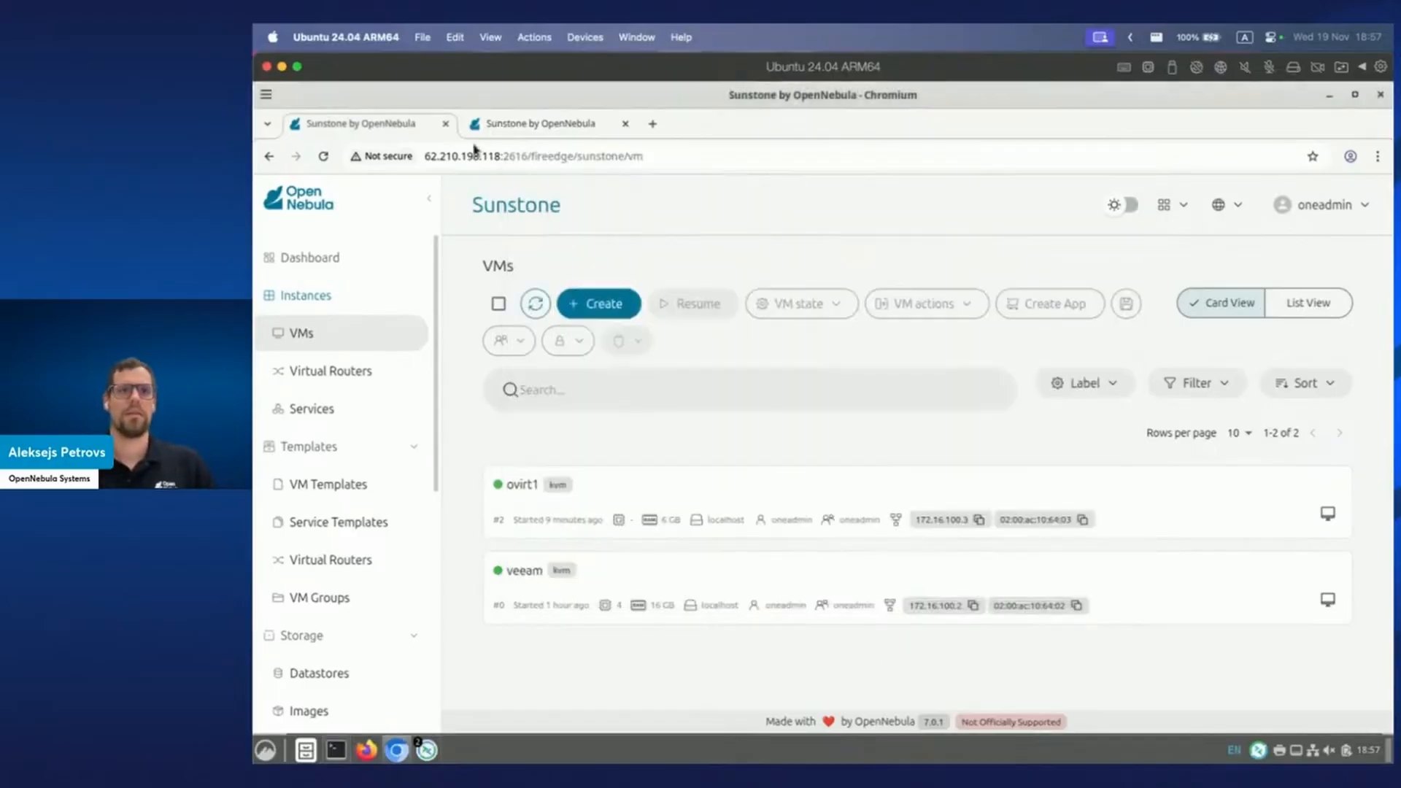
click(521, 155)
click(501, 156)
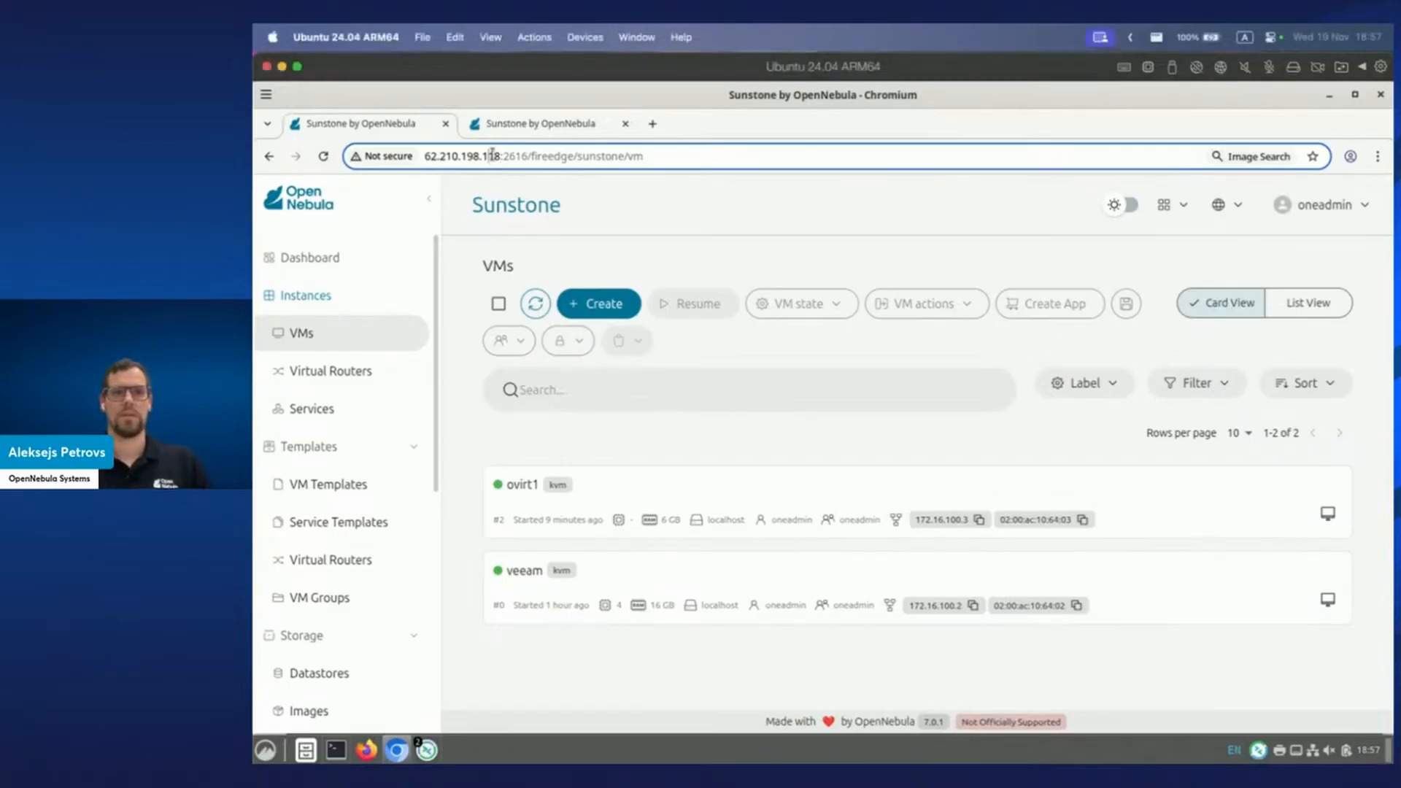
drag(502, 156, 413, 157)
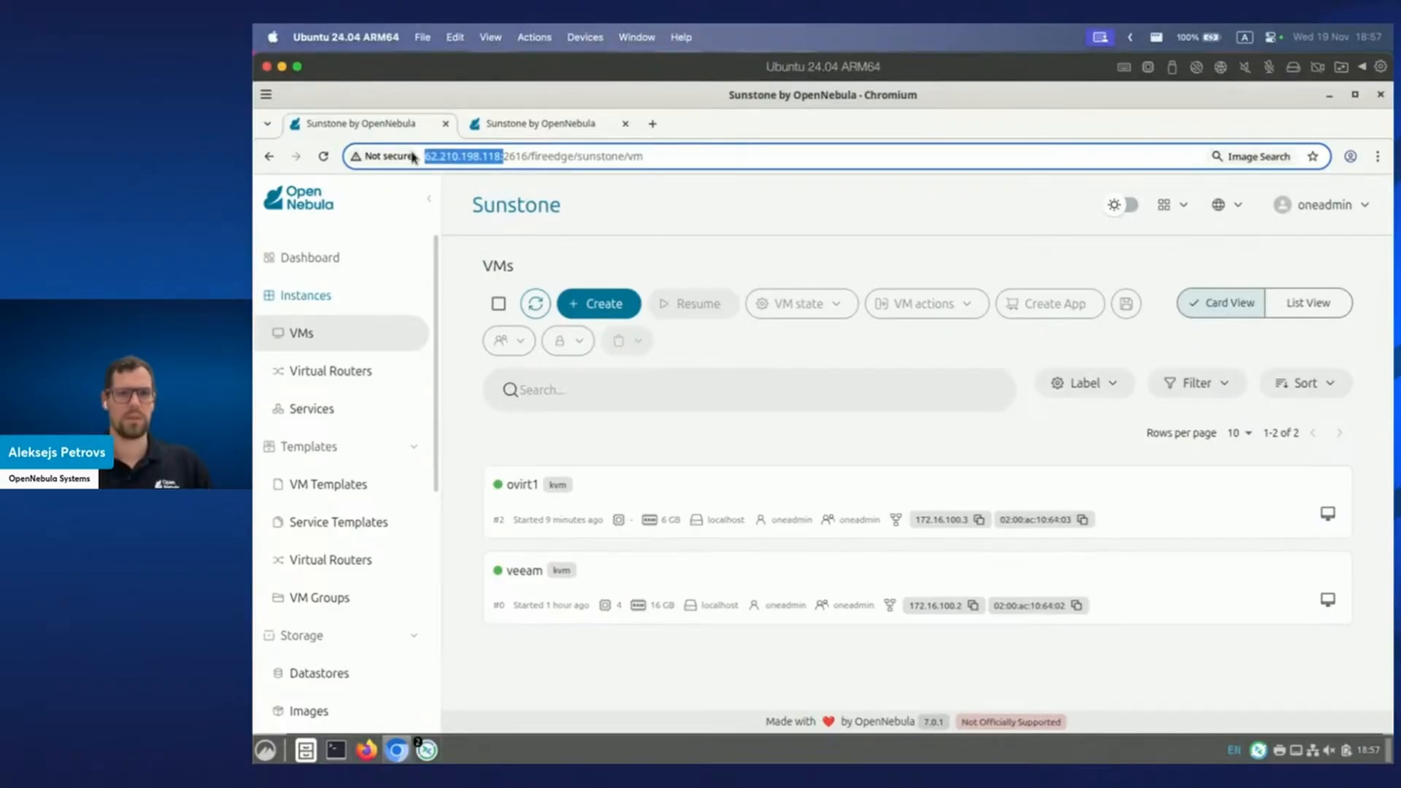
key(ctrl+v)
key(BackSpace)
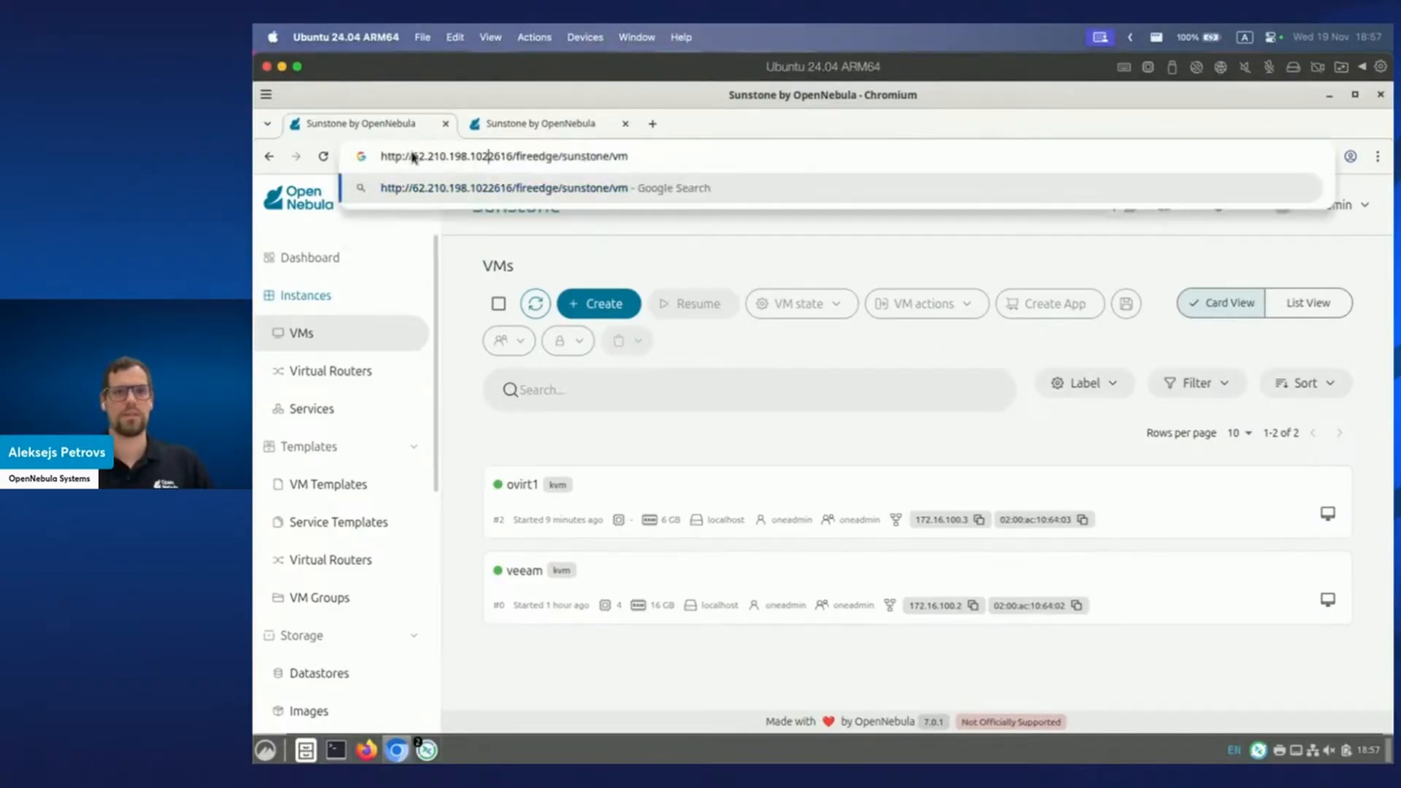
text(:)
key(Return)
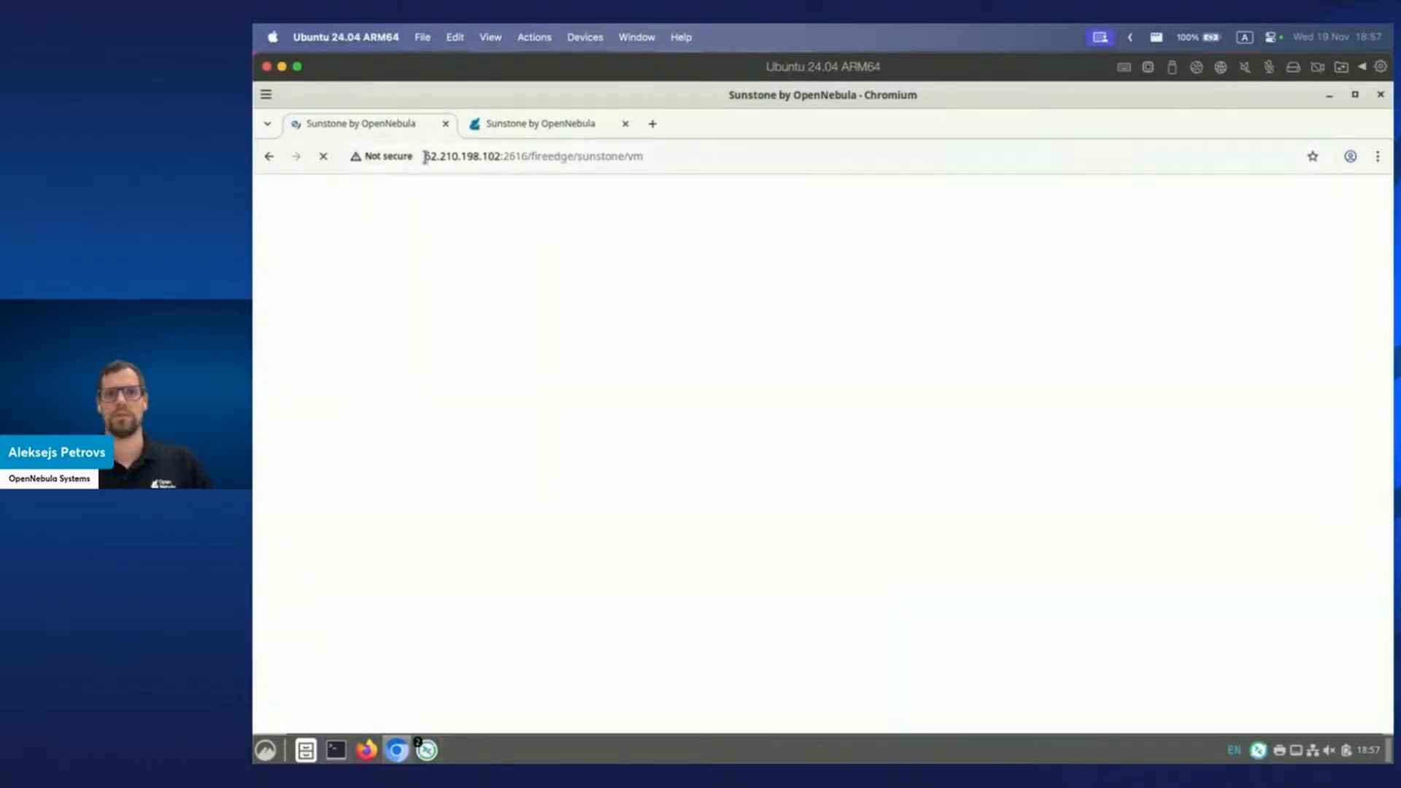
Log in to Sunstone with the admin account.
text(on)
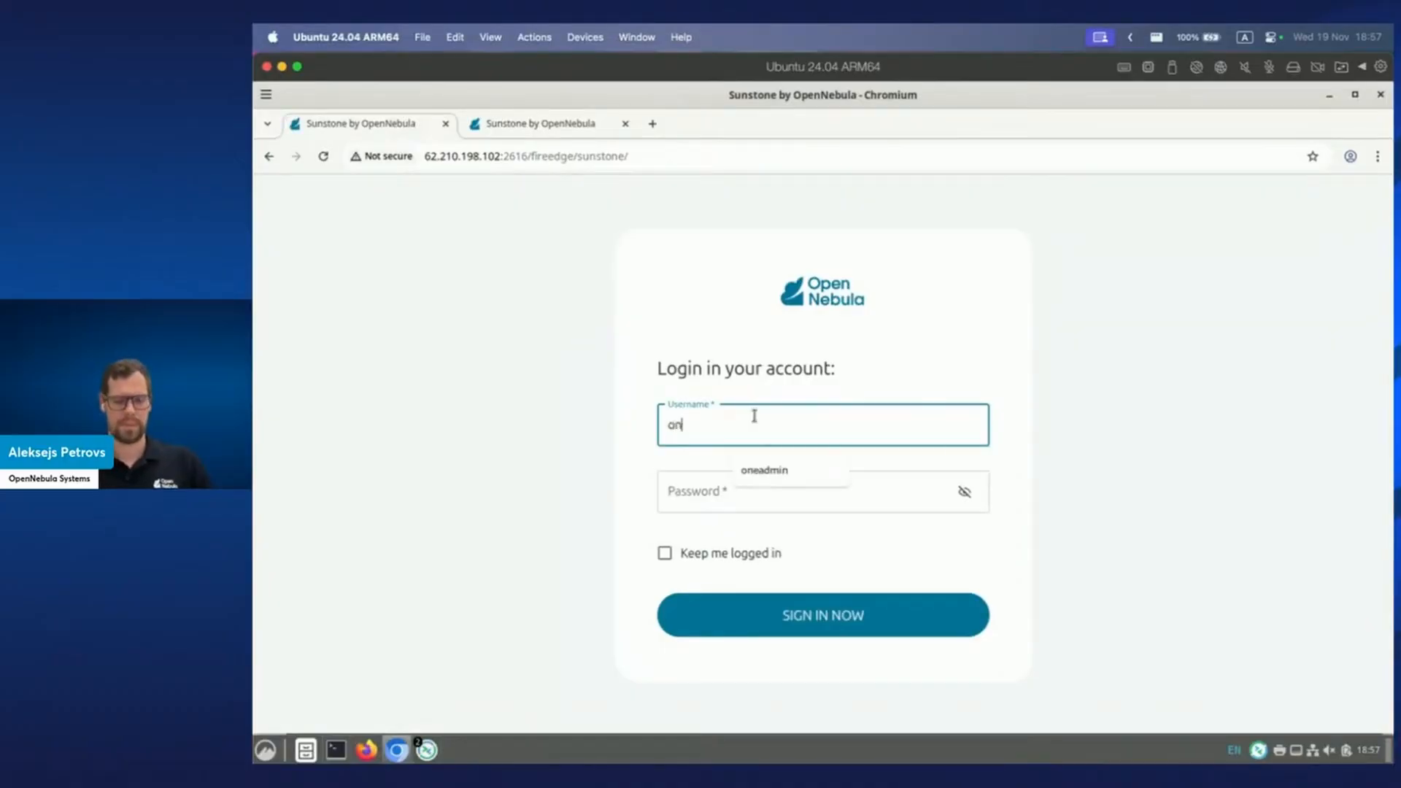
text(eadmin)
key(Tab)
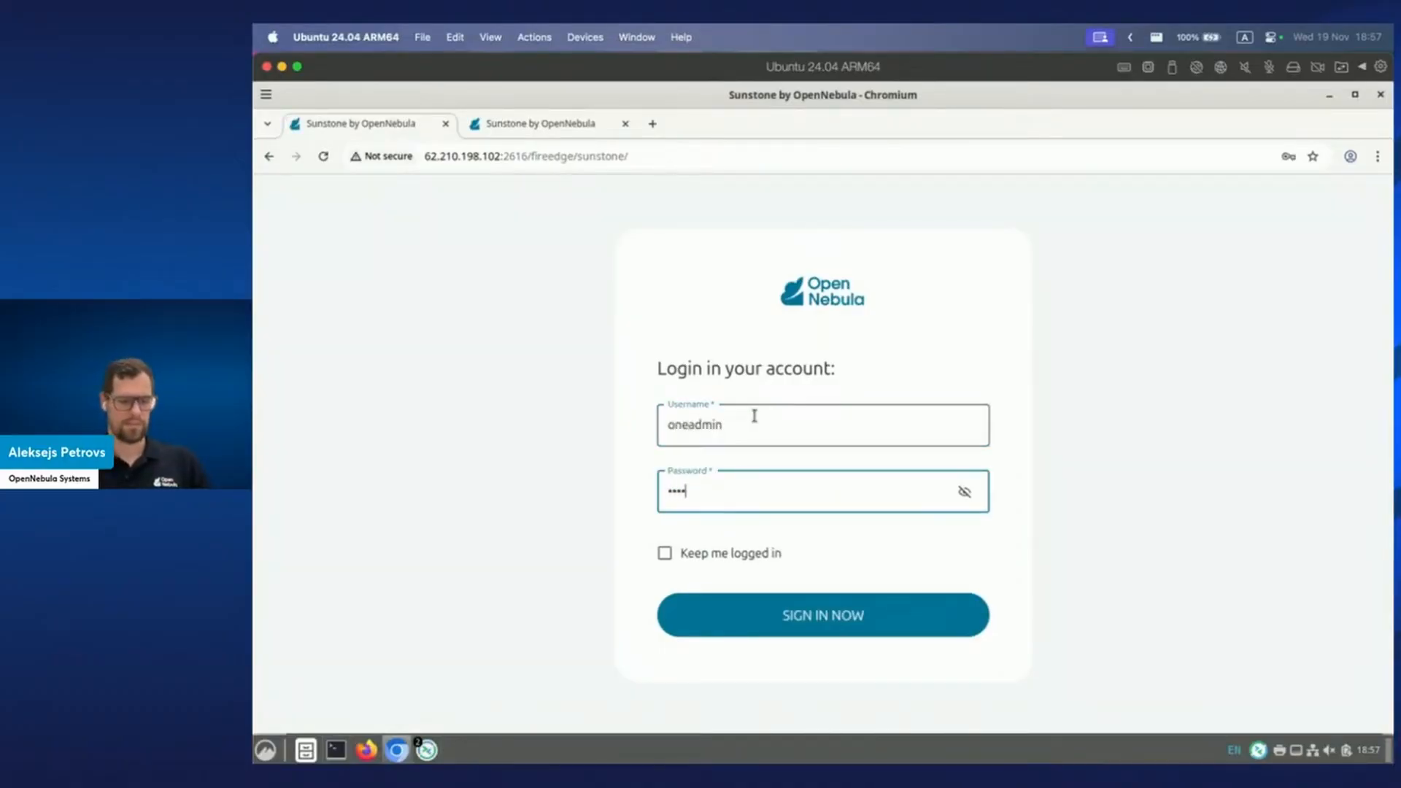
key(Return)
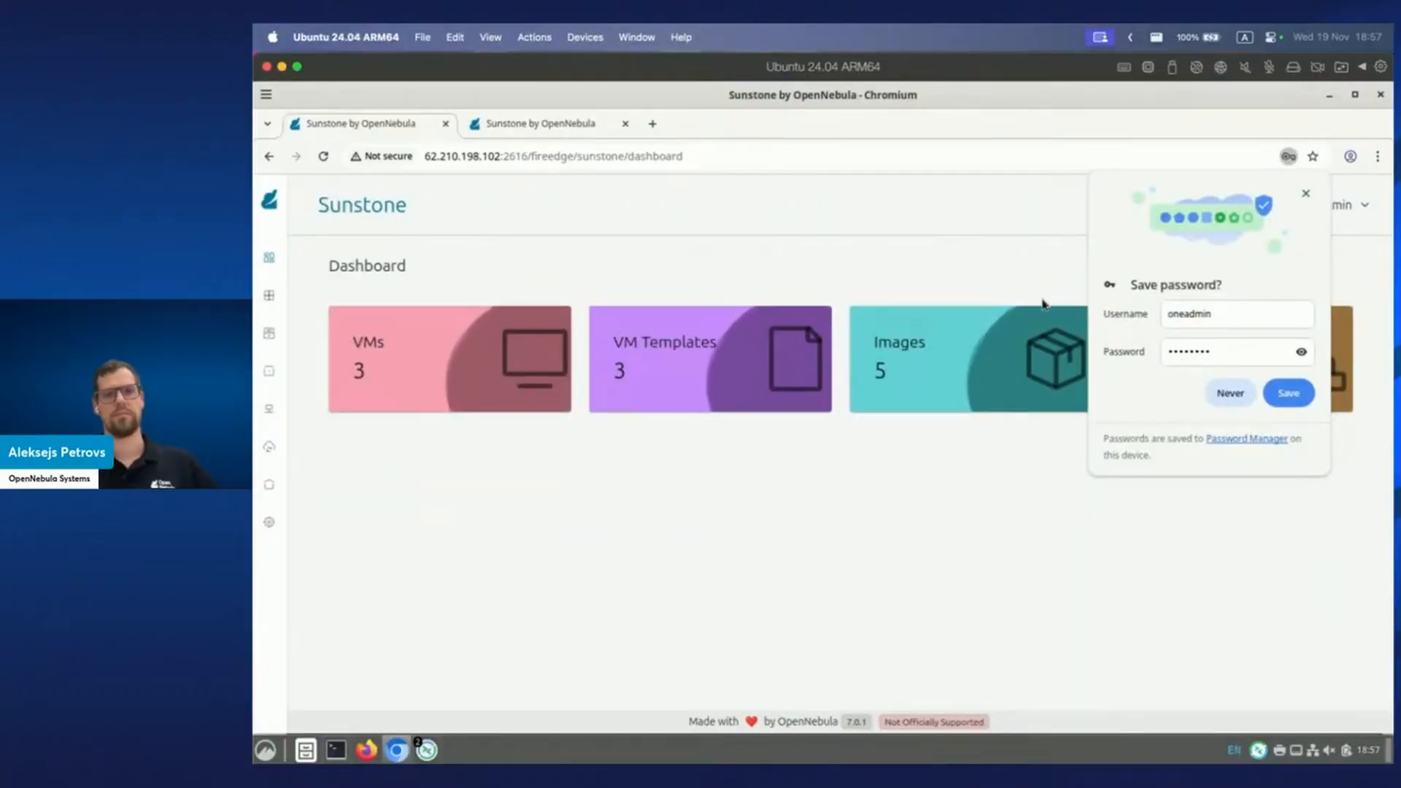
Dismiss the save-password prompt and go to Instances > VMs.
click(1305, 193)
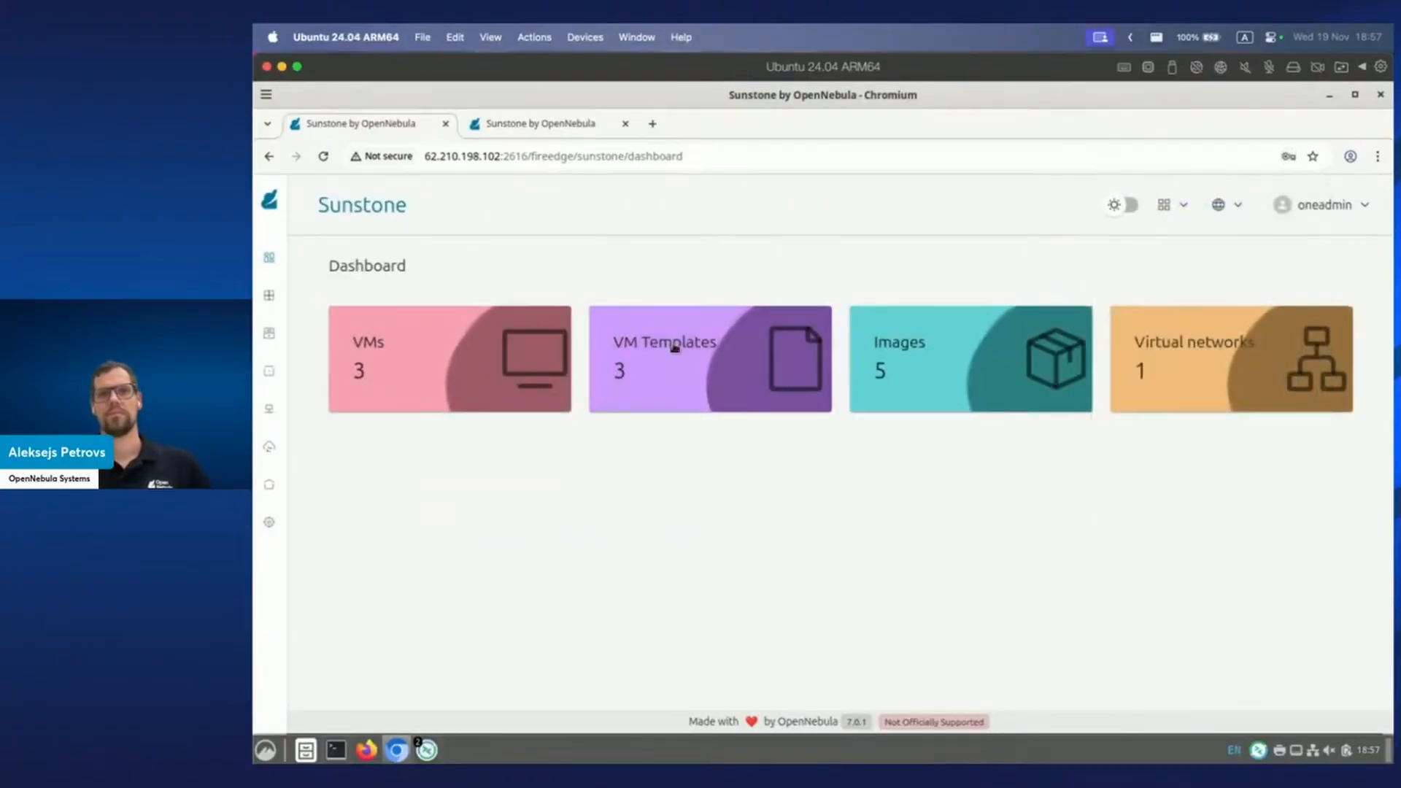
click(648, 341)
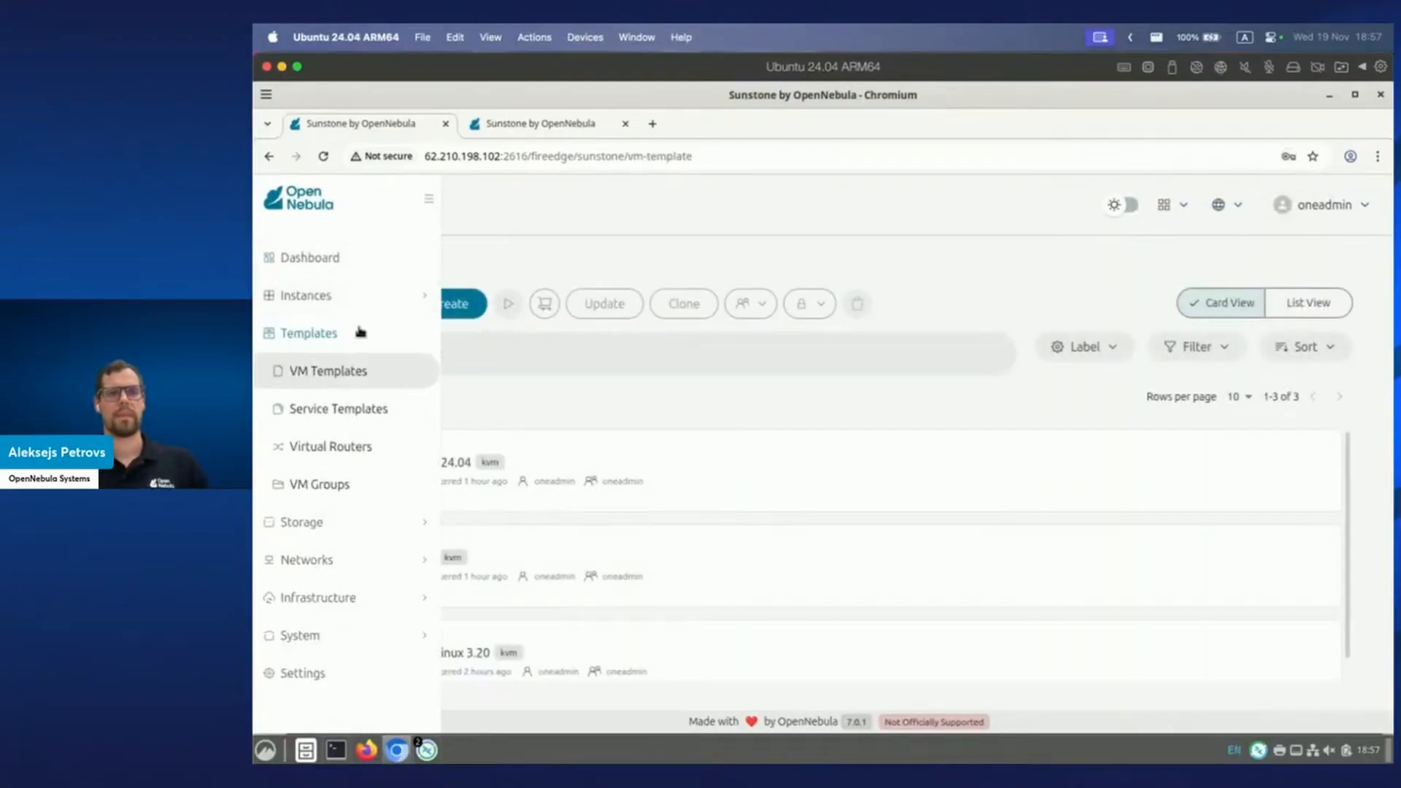
click(364, 307)
click(368, 329)
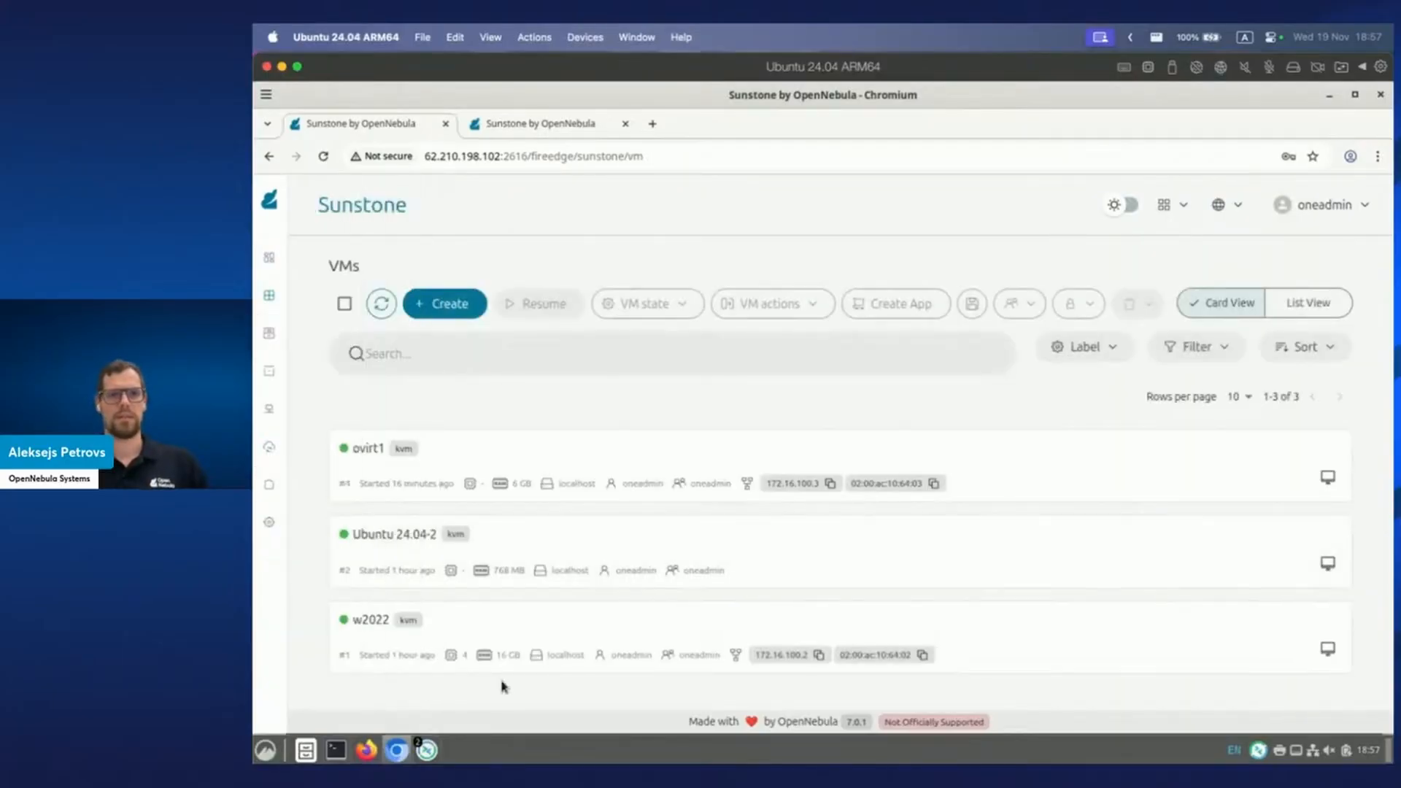
Rename the Ubuntu 24.04-2 VM to ubuntuvm and close its details panel.
click(499, 549)
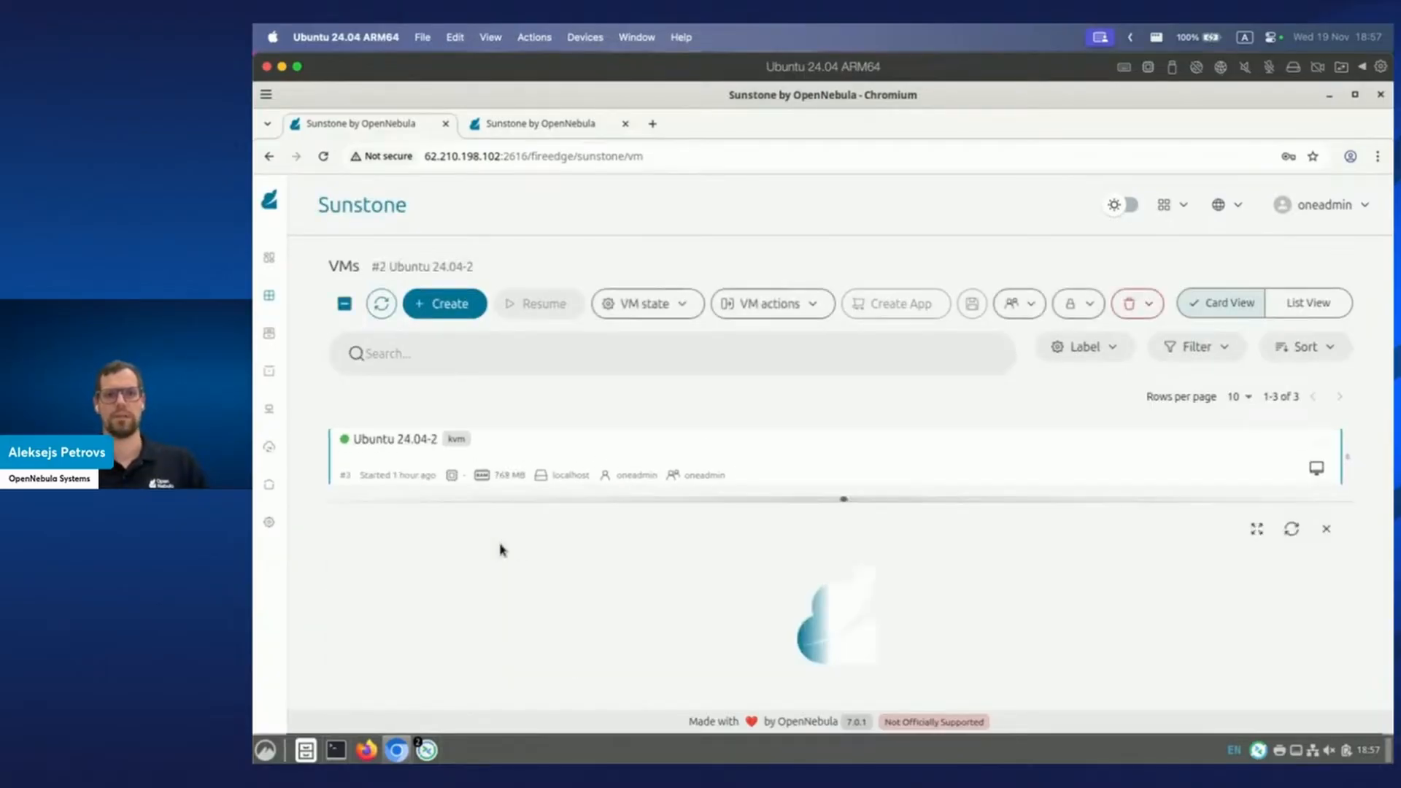
click(802, 695)
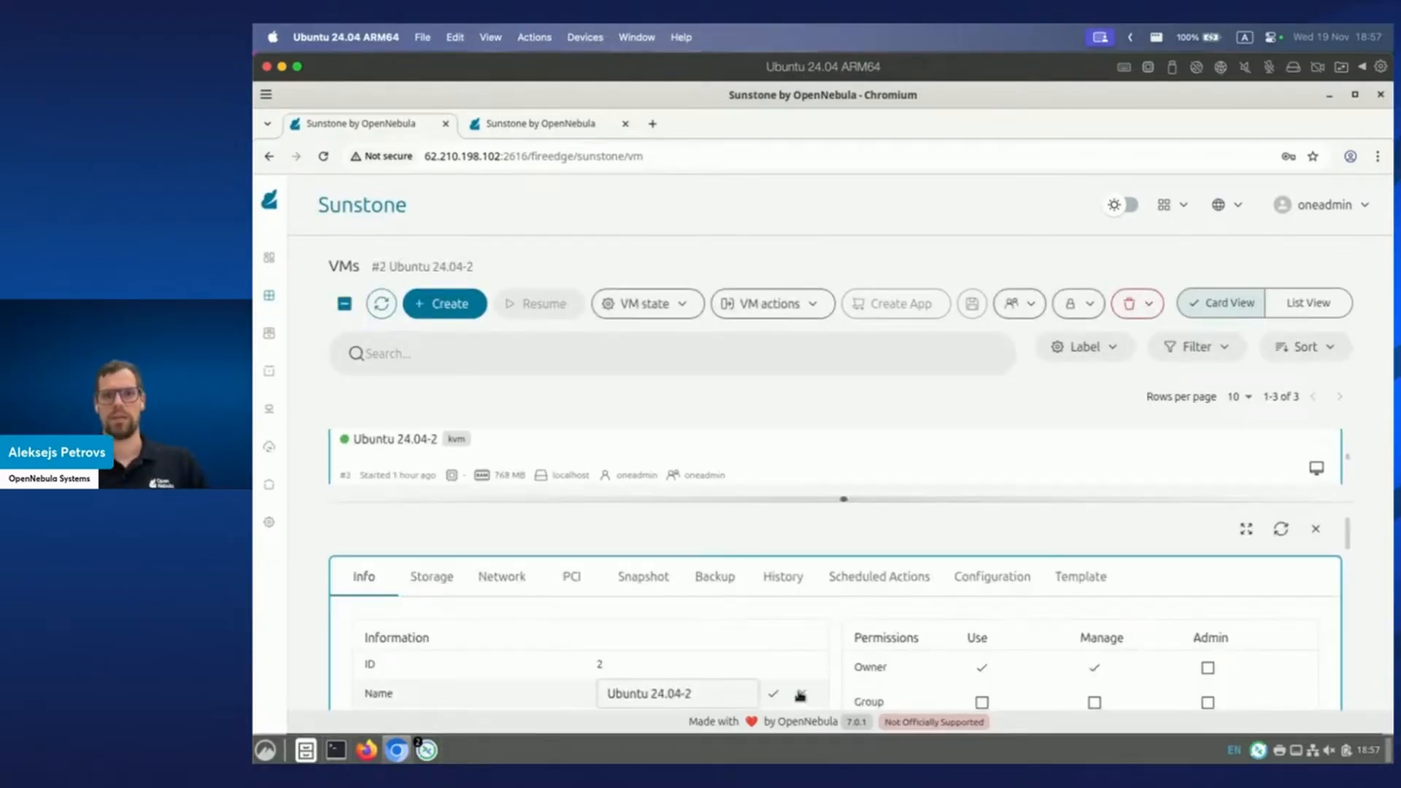
drag(696, 693, 583, 690)
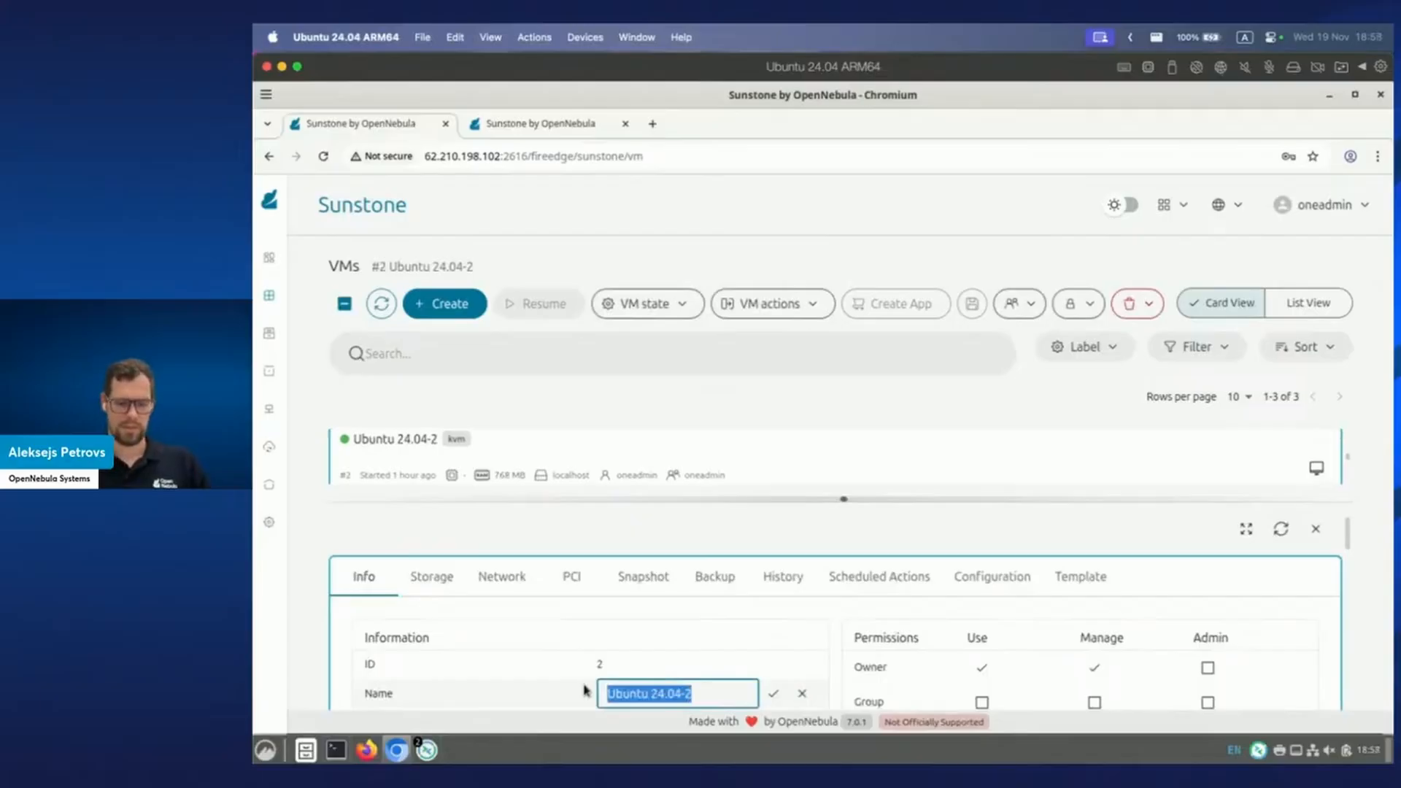
text(ubuntuvm)
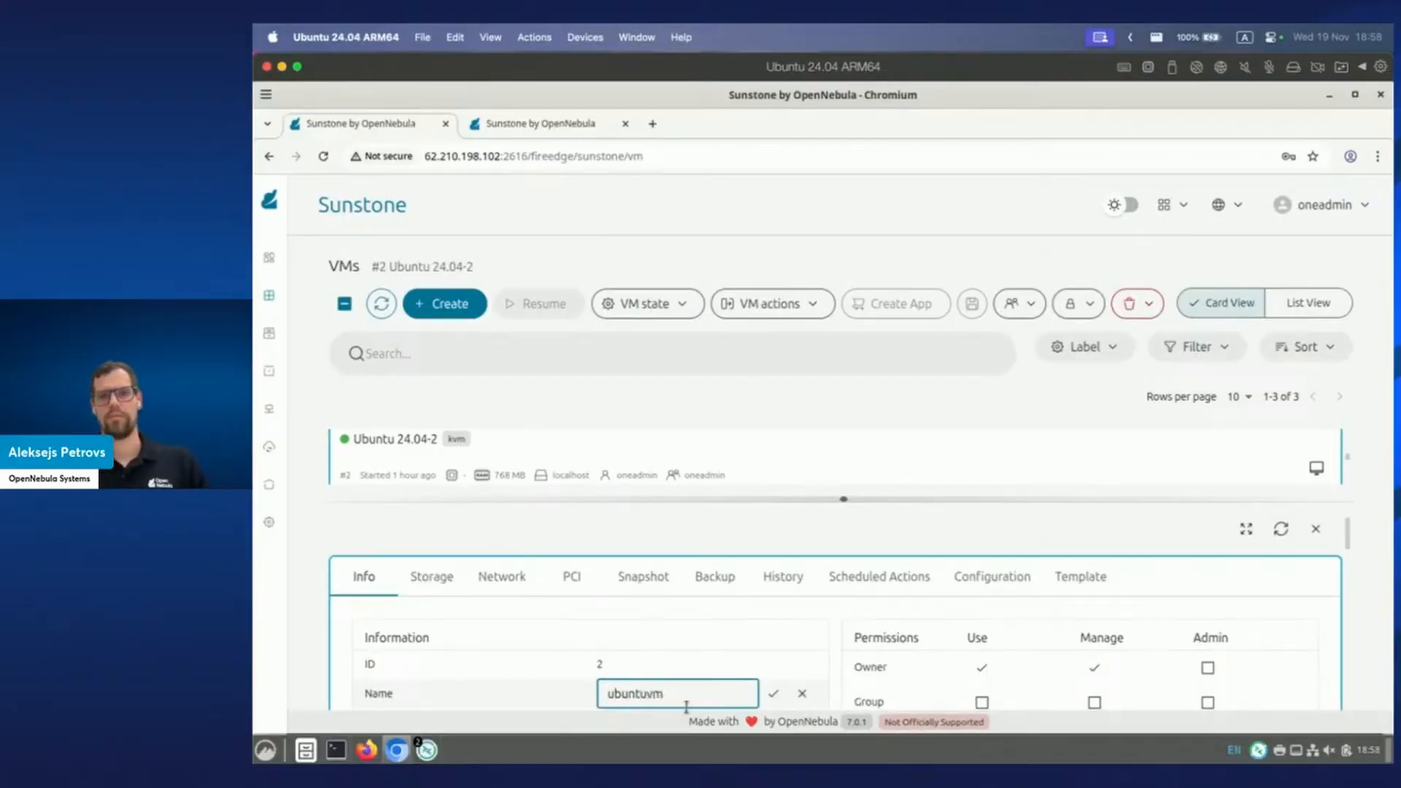
click(773, 693)
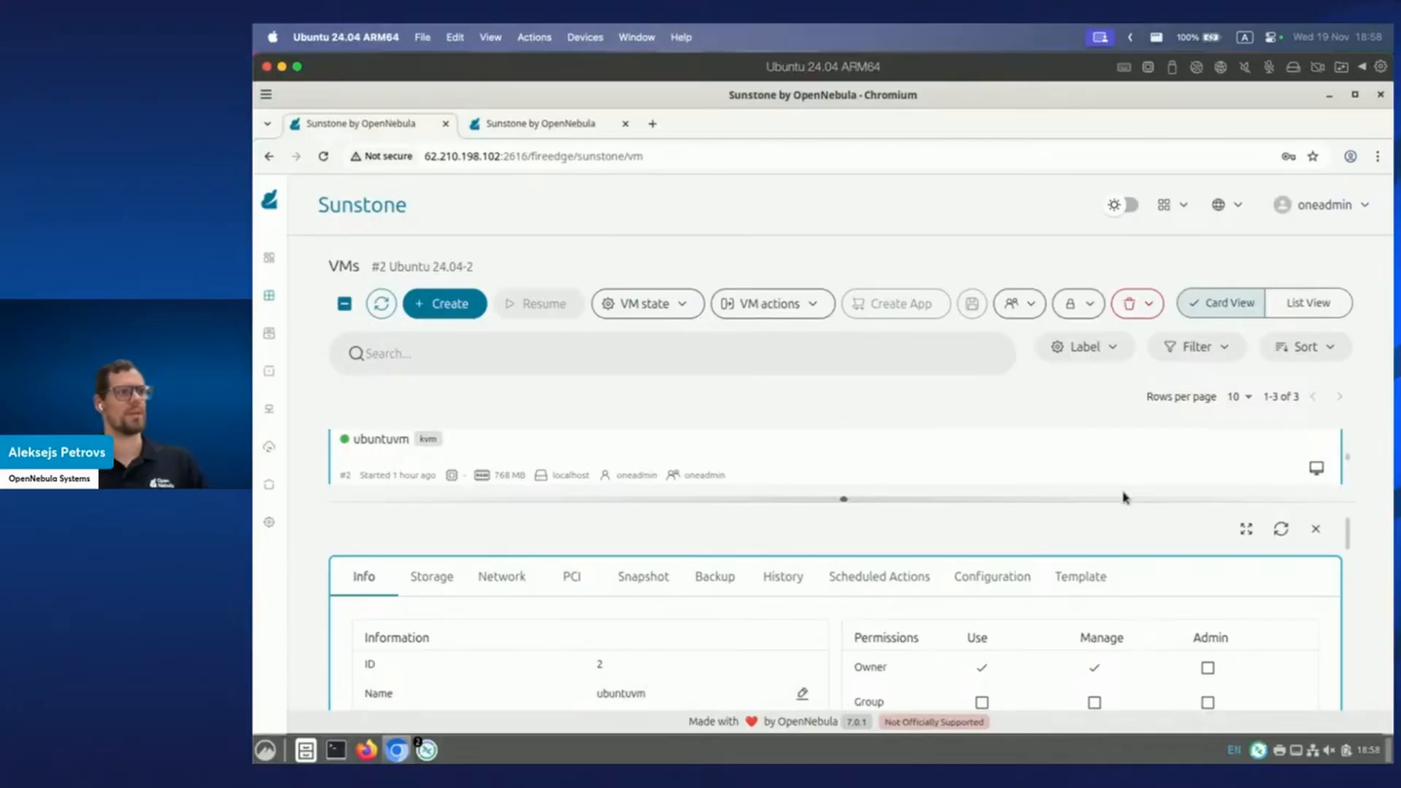
mouse_move(276, 483)
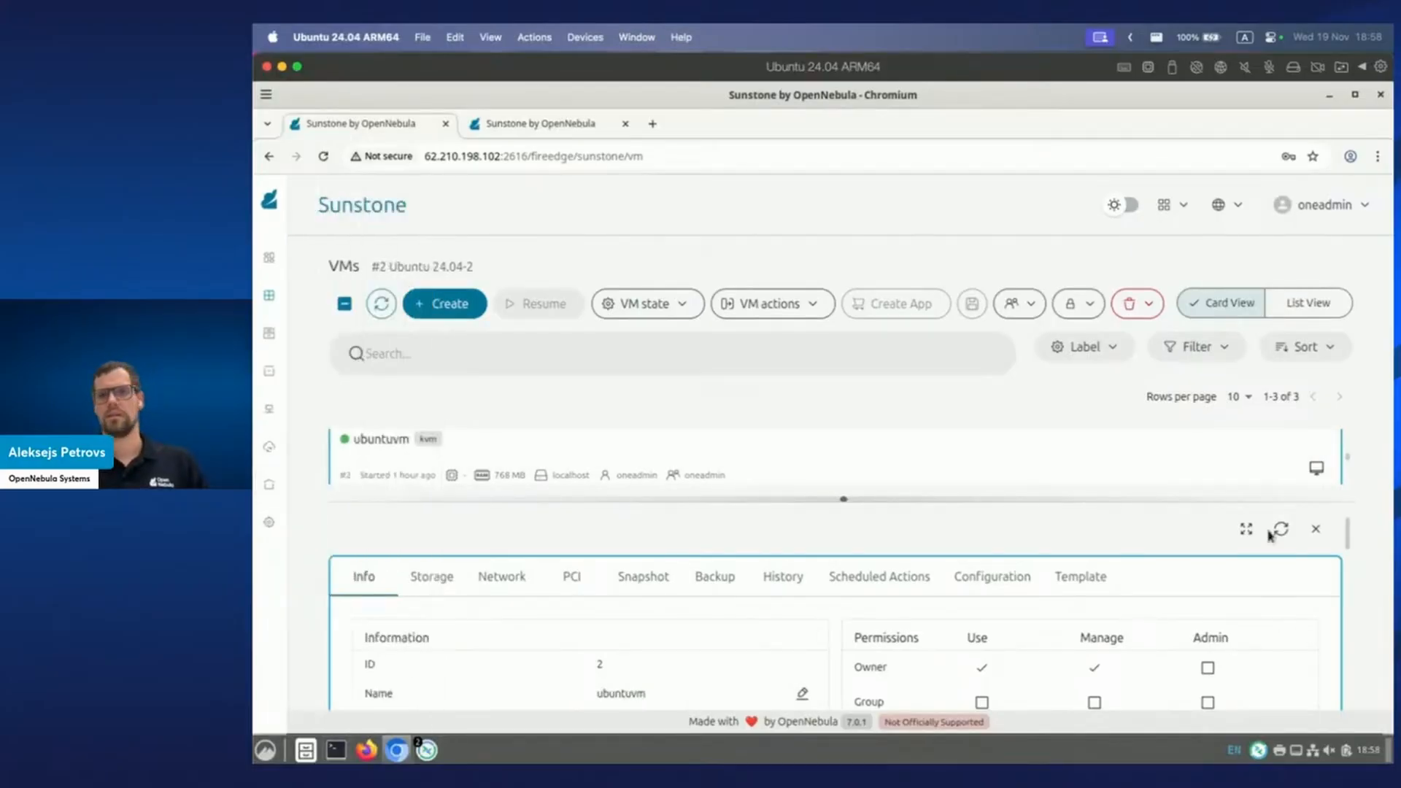
click(1319, 530)
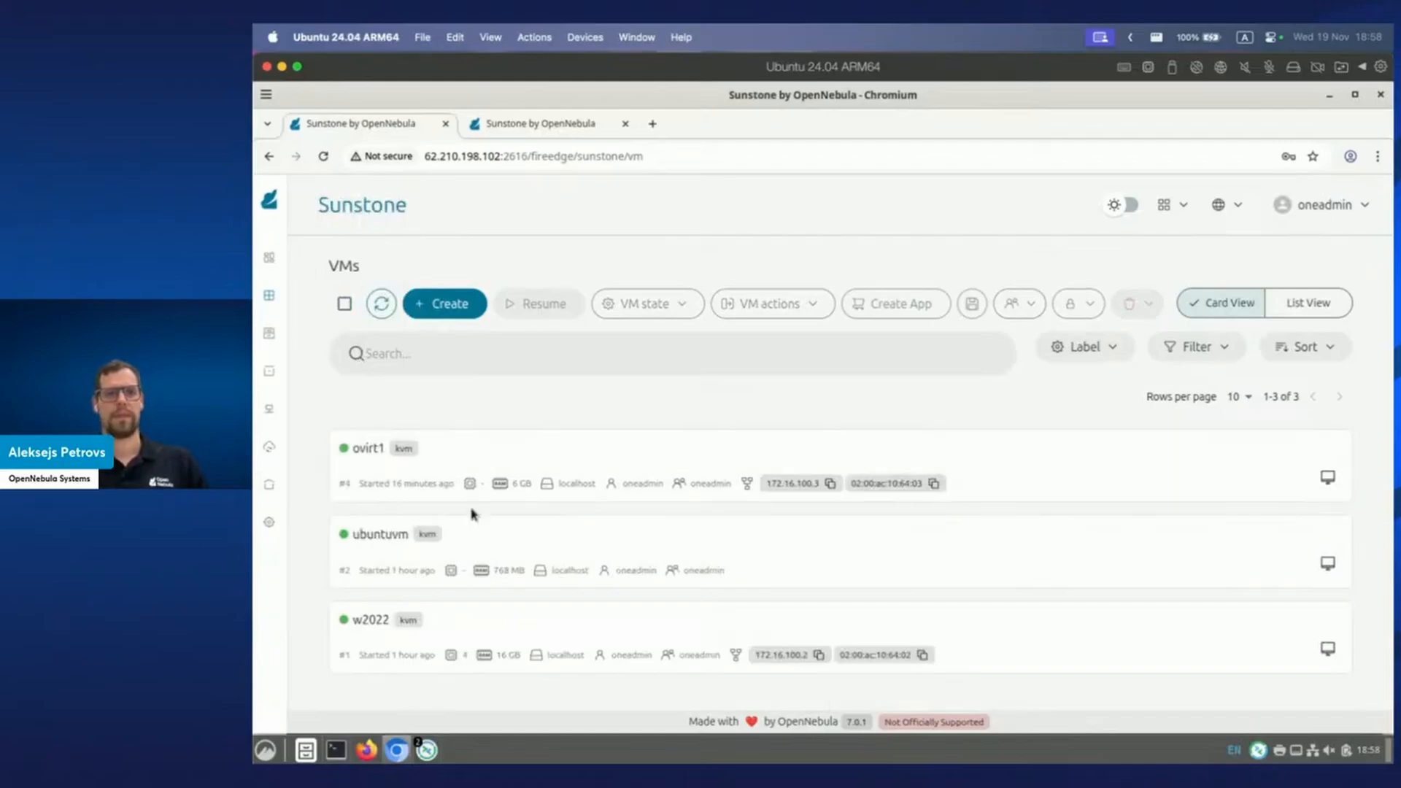
View the ovirt1 VNC console, close both console tabs, and switch to the Veeam 2022 remote desktop.
click(1327, 479)
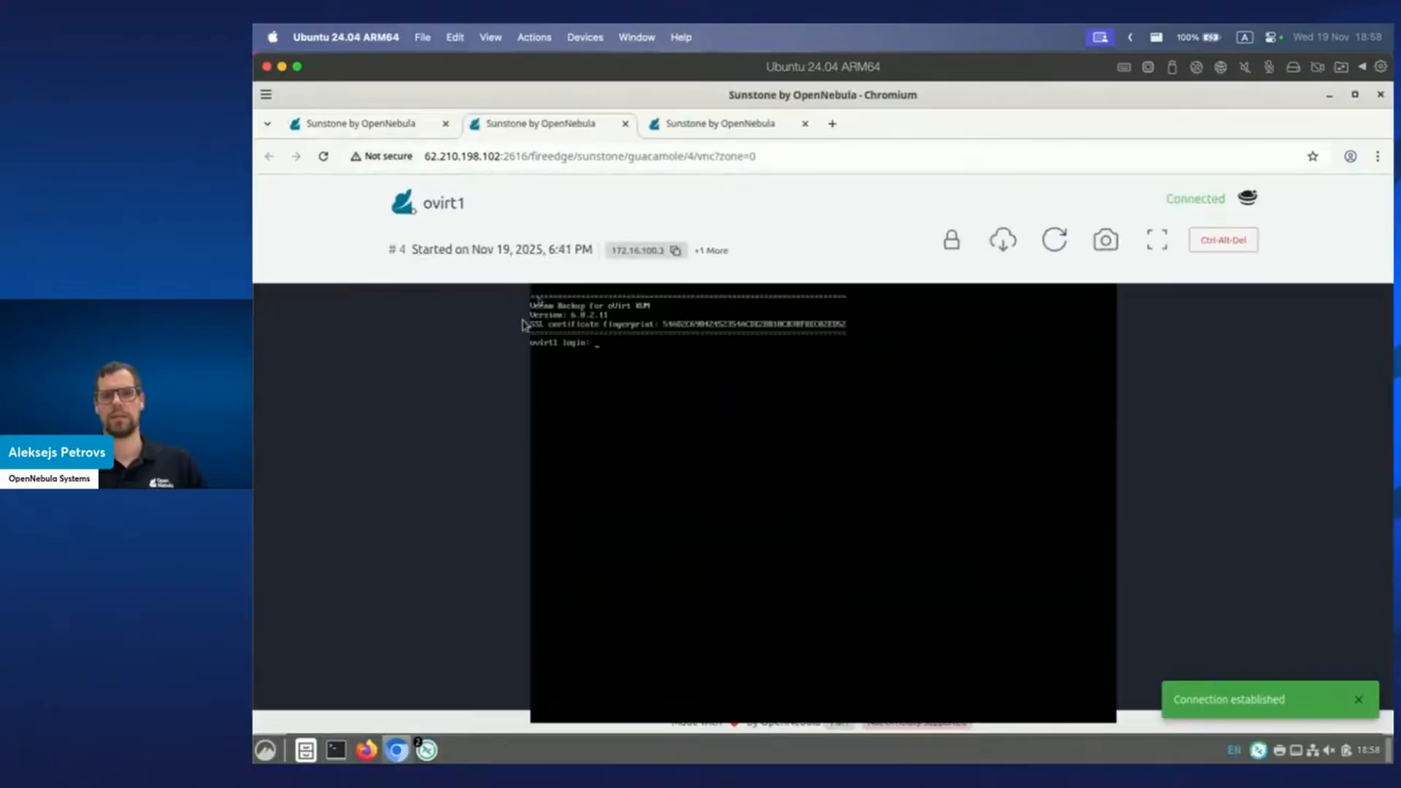
click(626, 123)
click(568, 125)
click(626, 124)
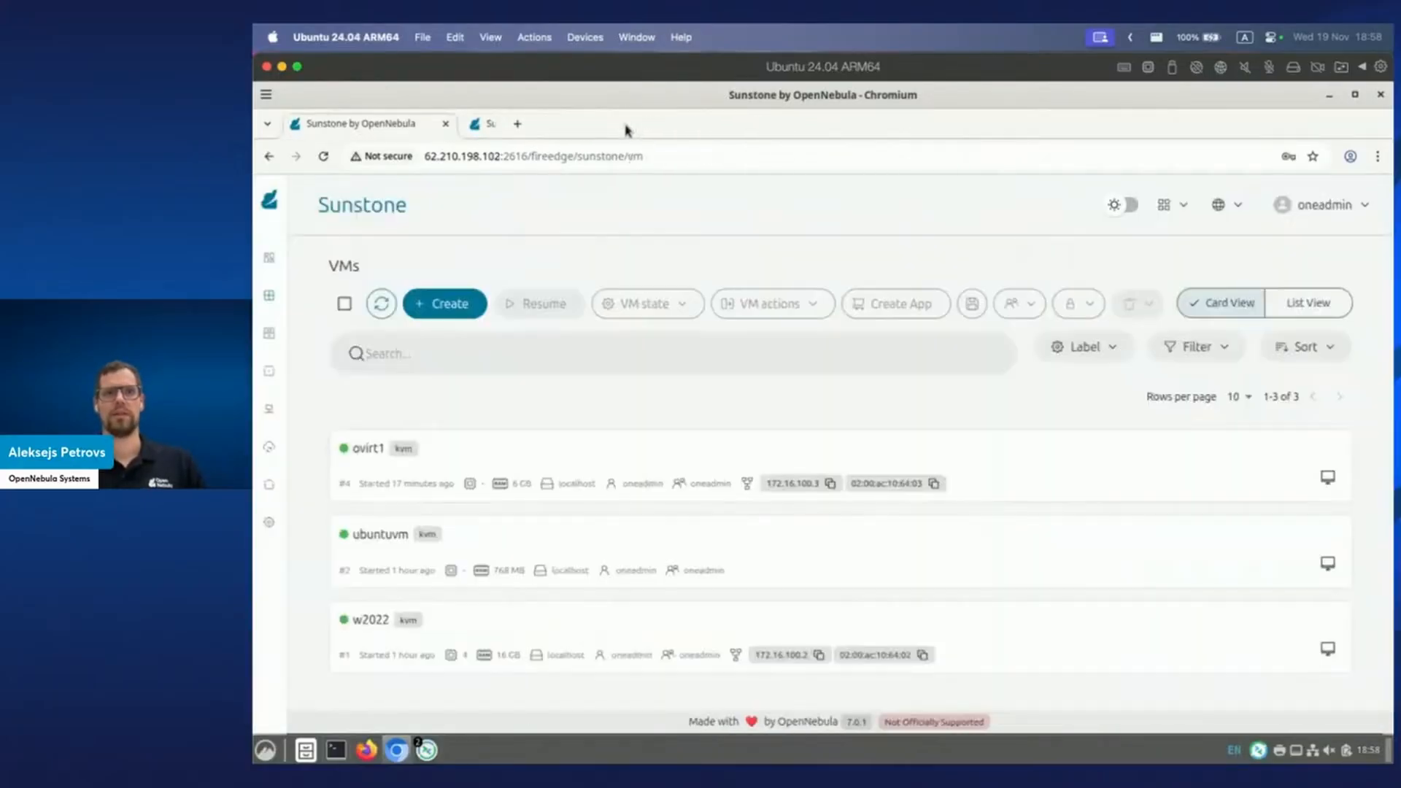
click(427, 749)
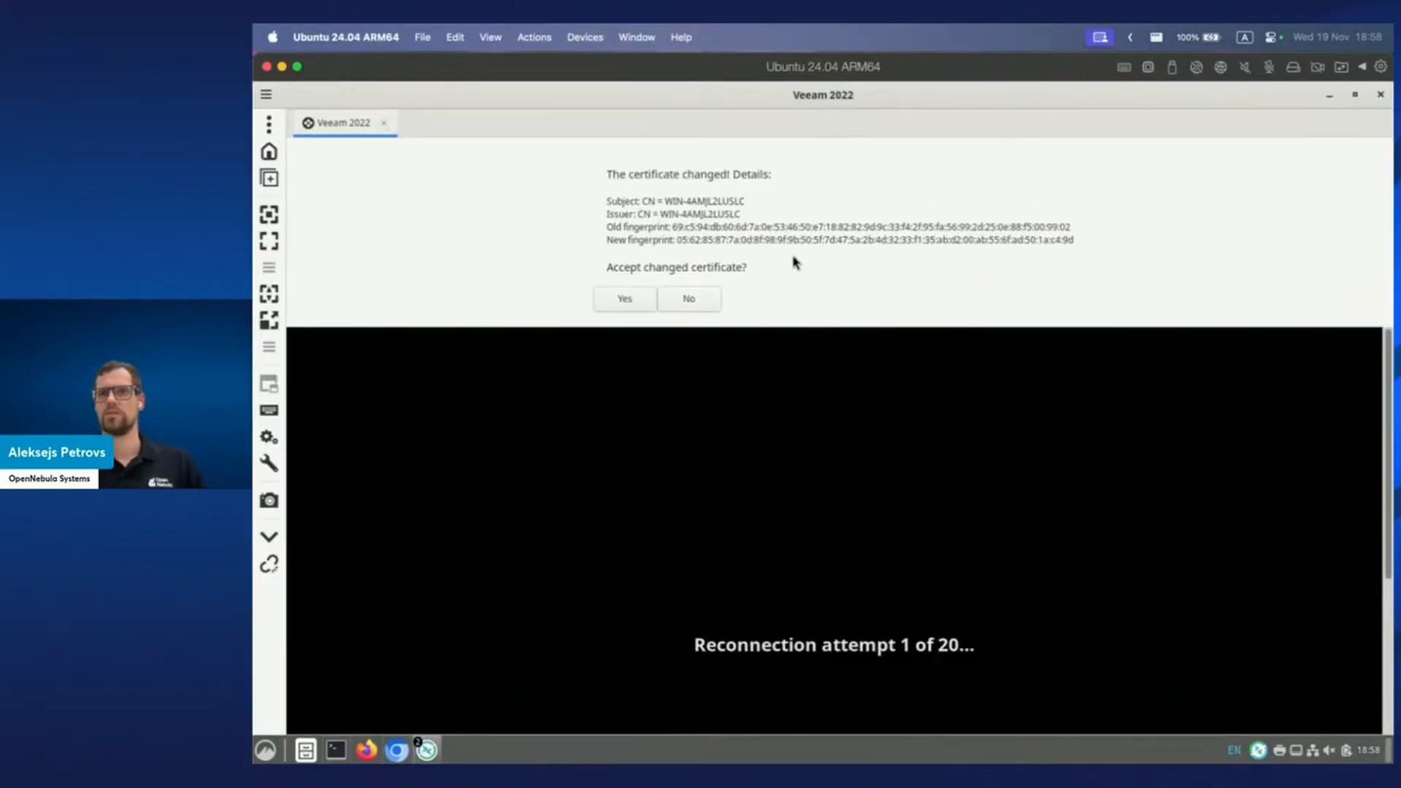
Accept the changed certificate, reopen the Veeam 2022 session from Remmina, then return to Sunstone.
click(639, 302)
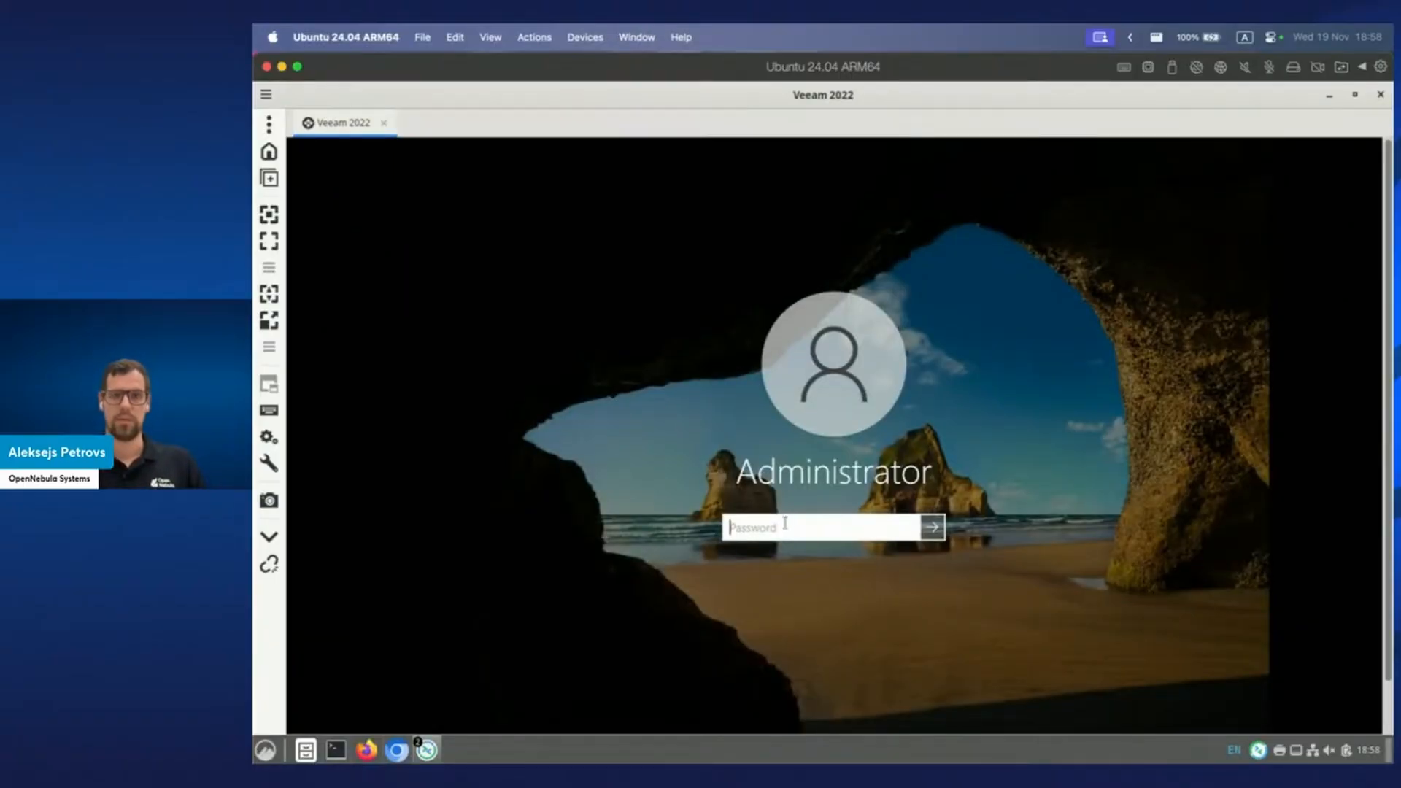
click(384, 124)
click(426, 750)
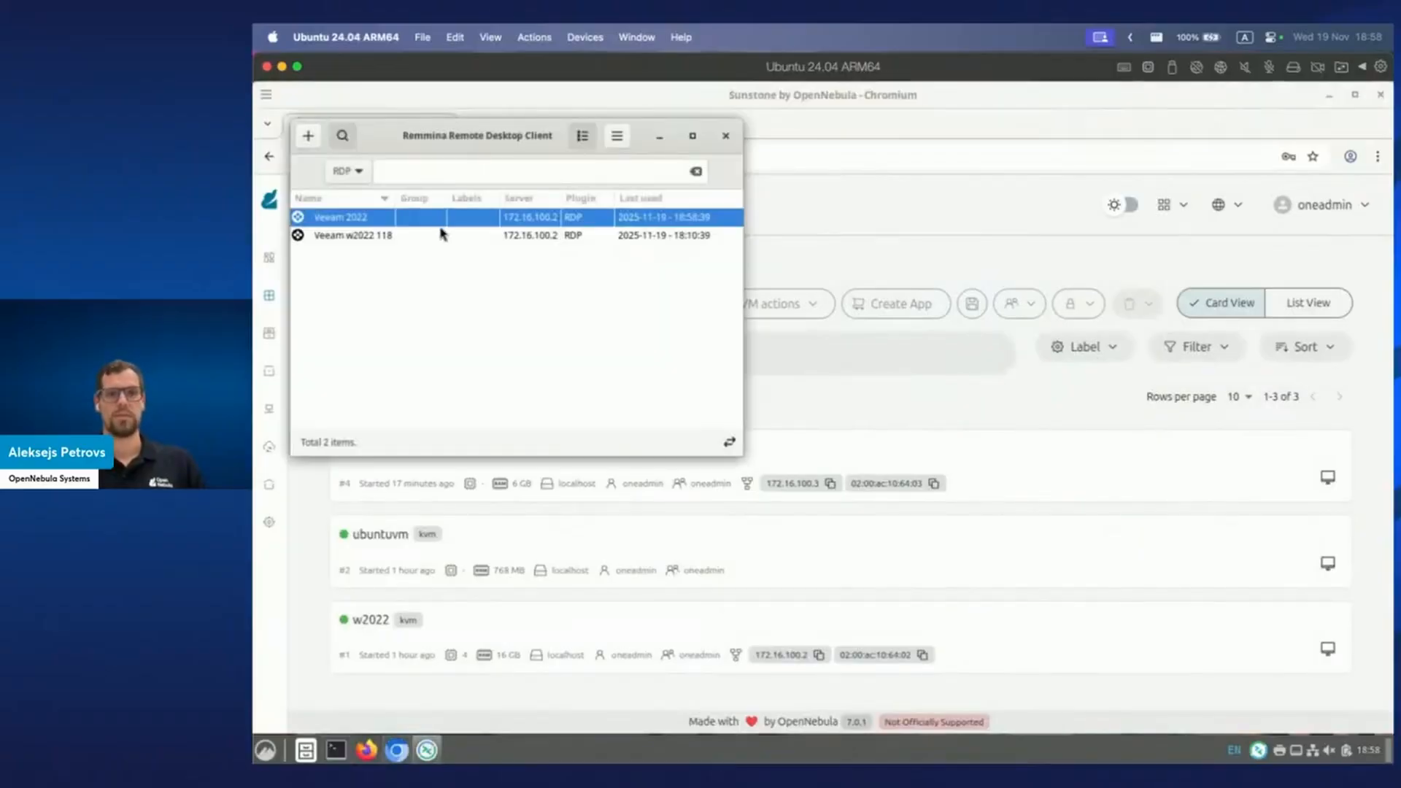
double_click(374, 219)
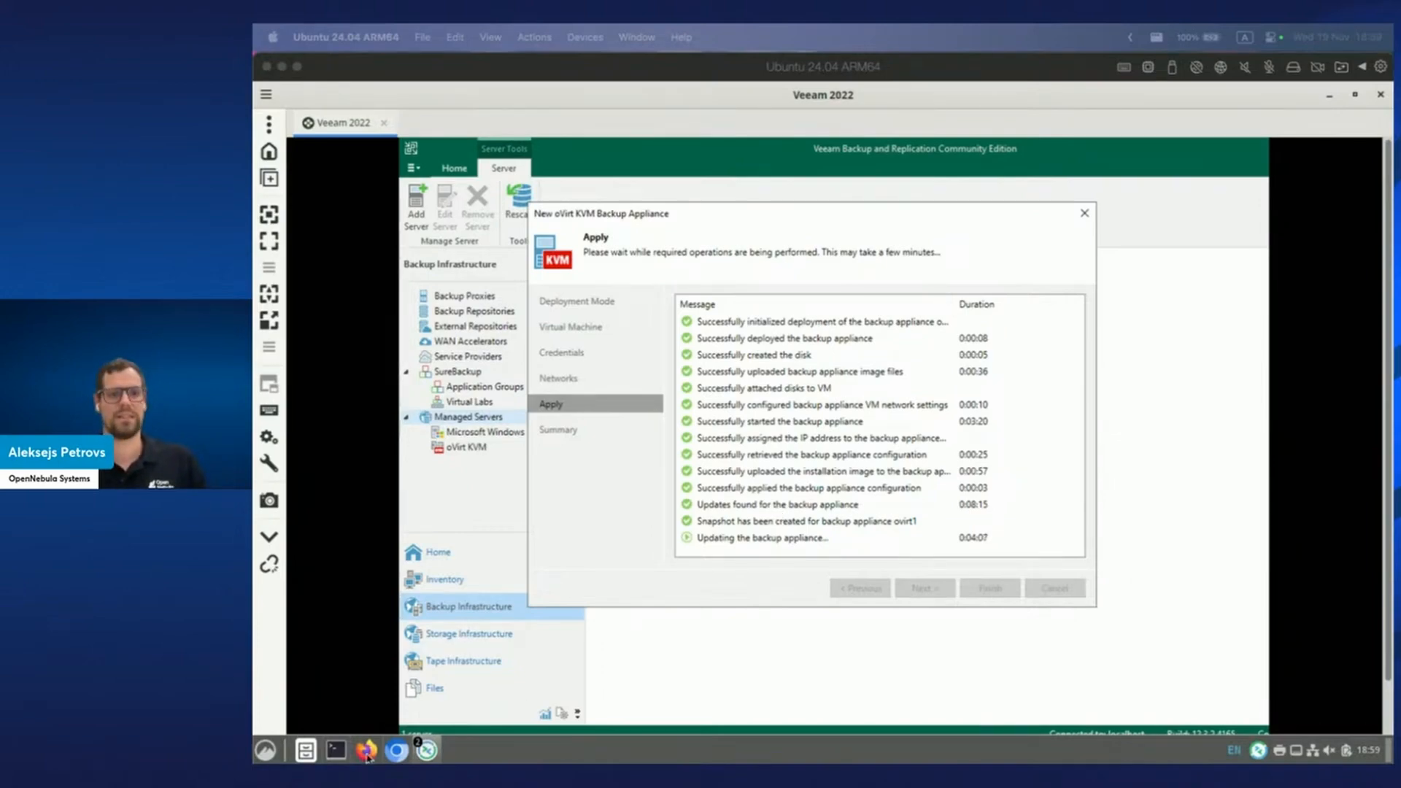
click(398, 755)
Open Storage > Images to list the five images, including the restored Veeam_KvmBackupDisk ovirt1 disks.
mouse_move(273, 371)
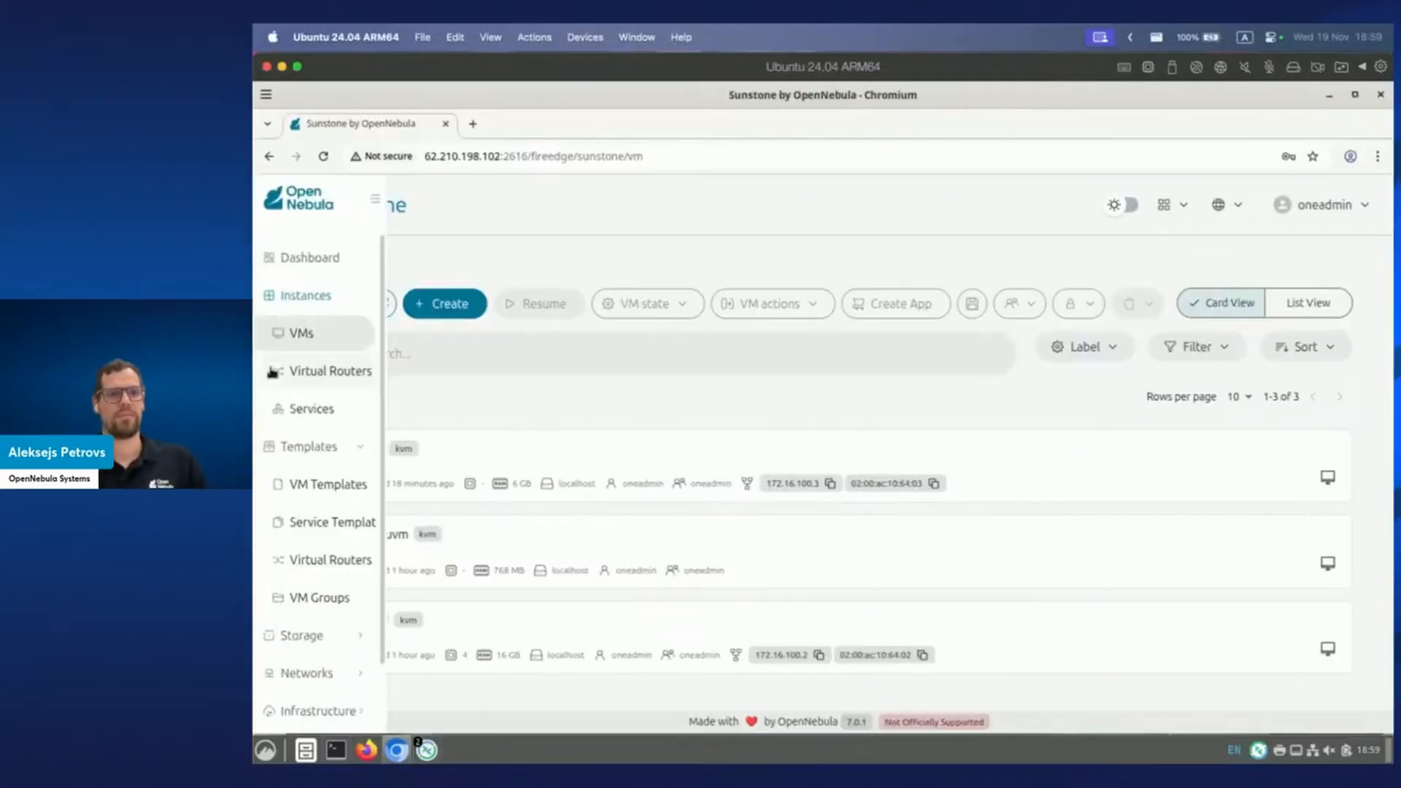
click(363, 645)
scroll(369, 632, down, 3)
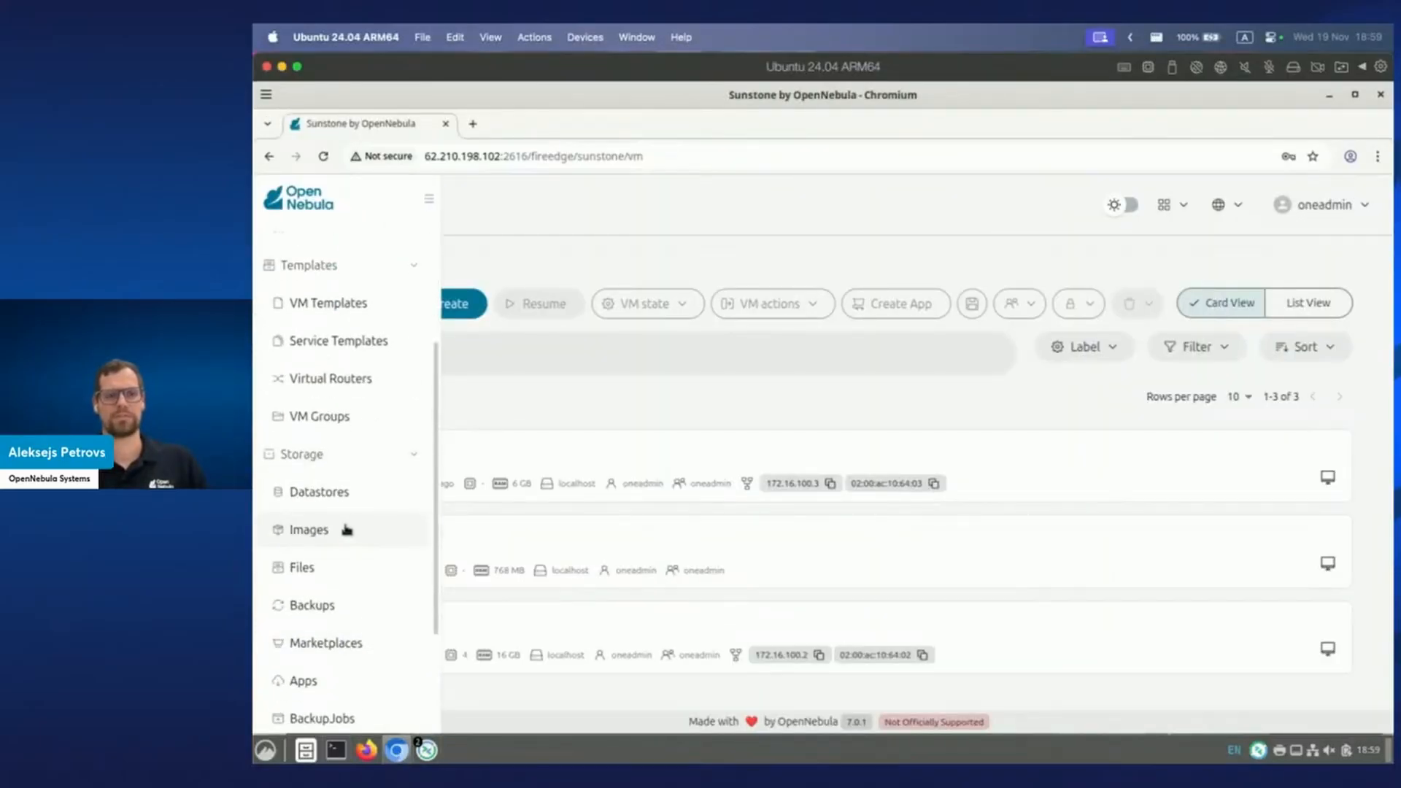
click(354, 536)
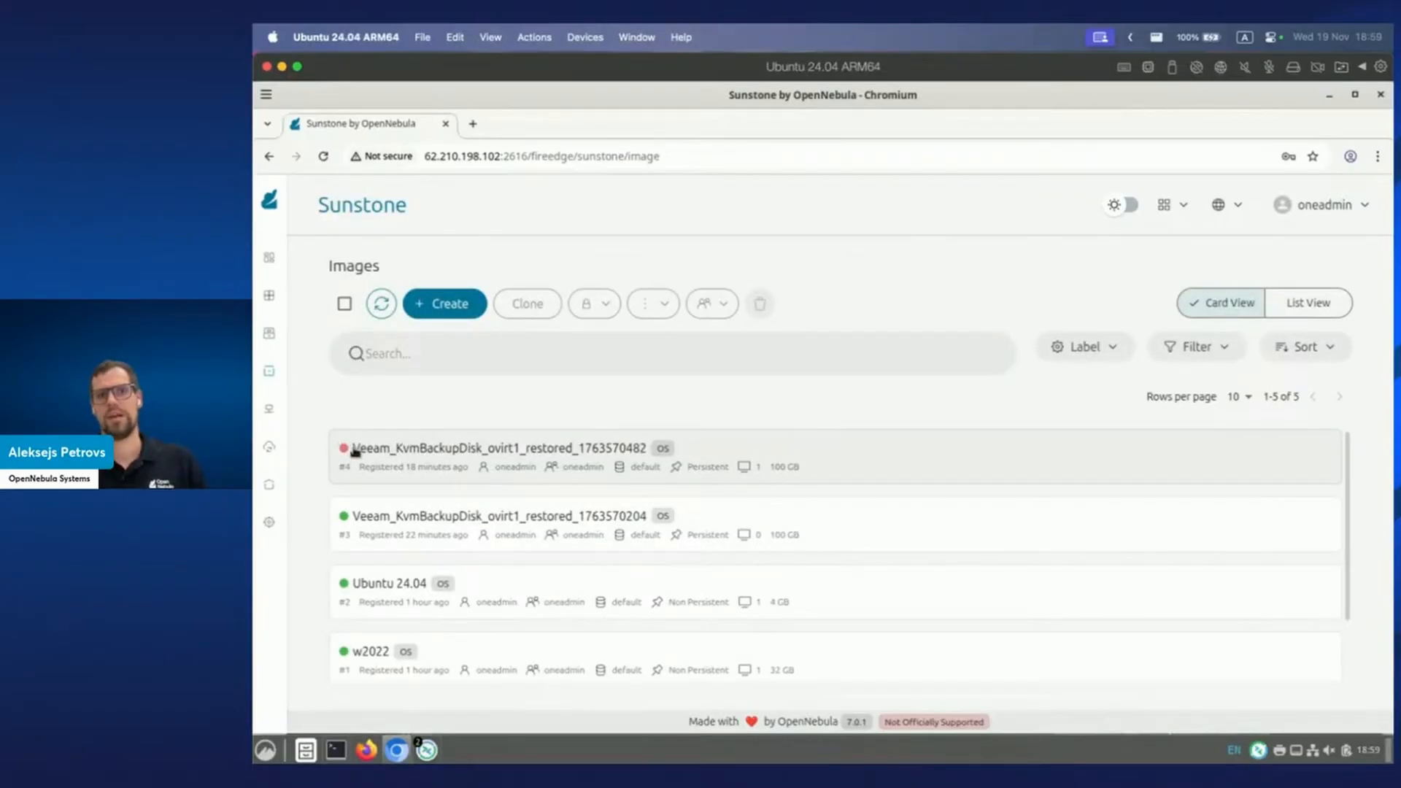
mouse_move(341, 449)
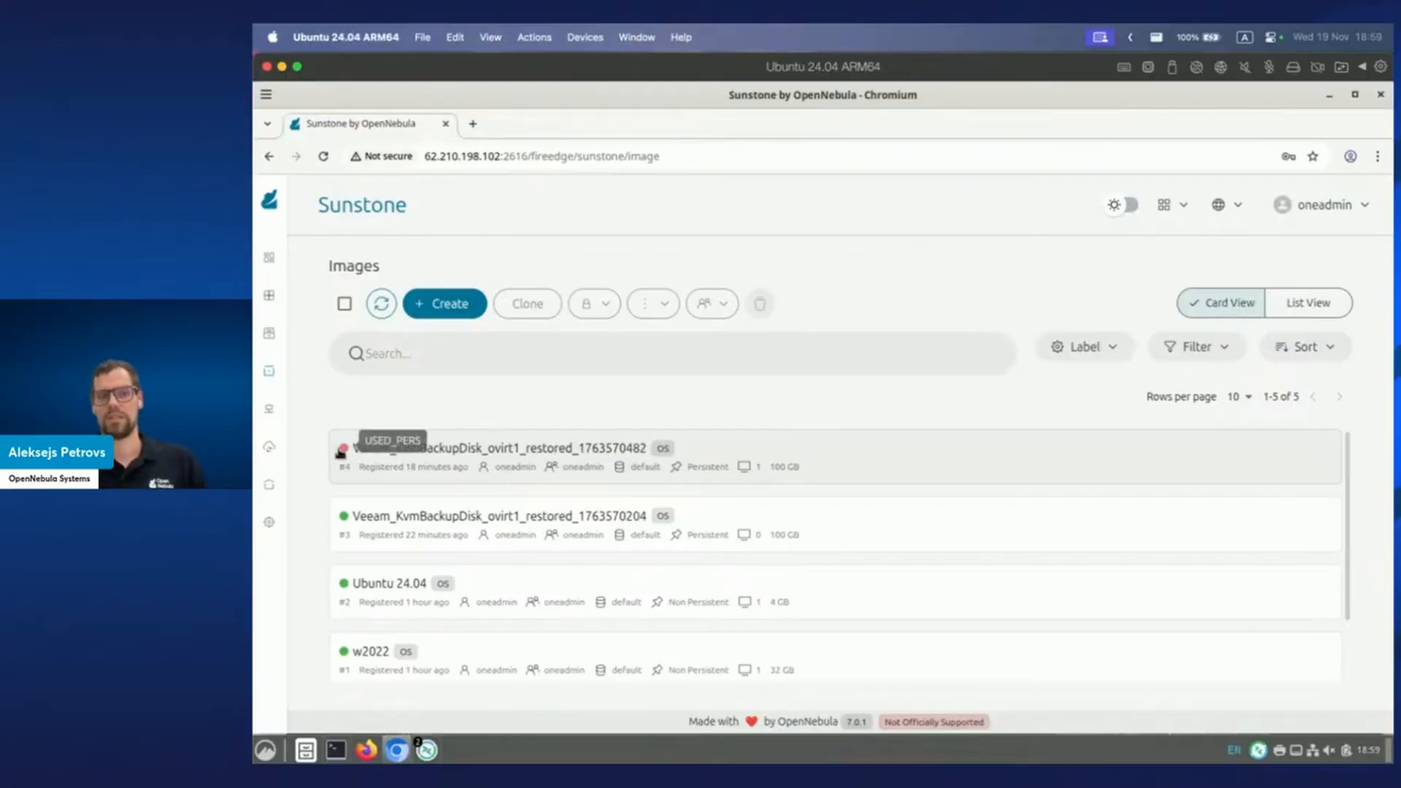
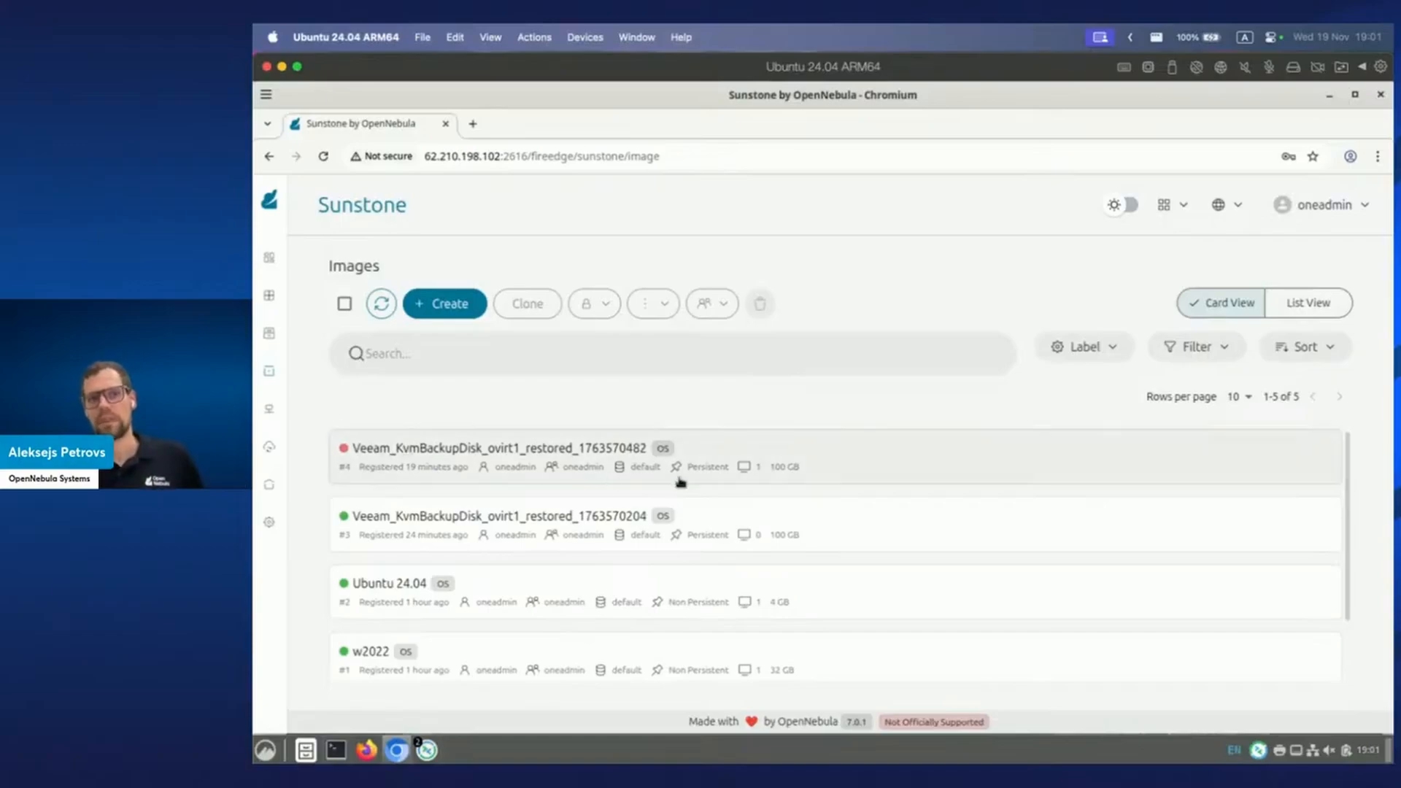
Finish adding the oVirt KVM backup appliance, check Backup Proxies, then return to the empty Home jobs list.
mouse_move(346, 452)
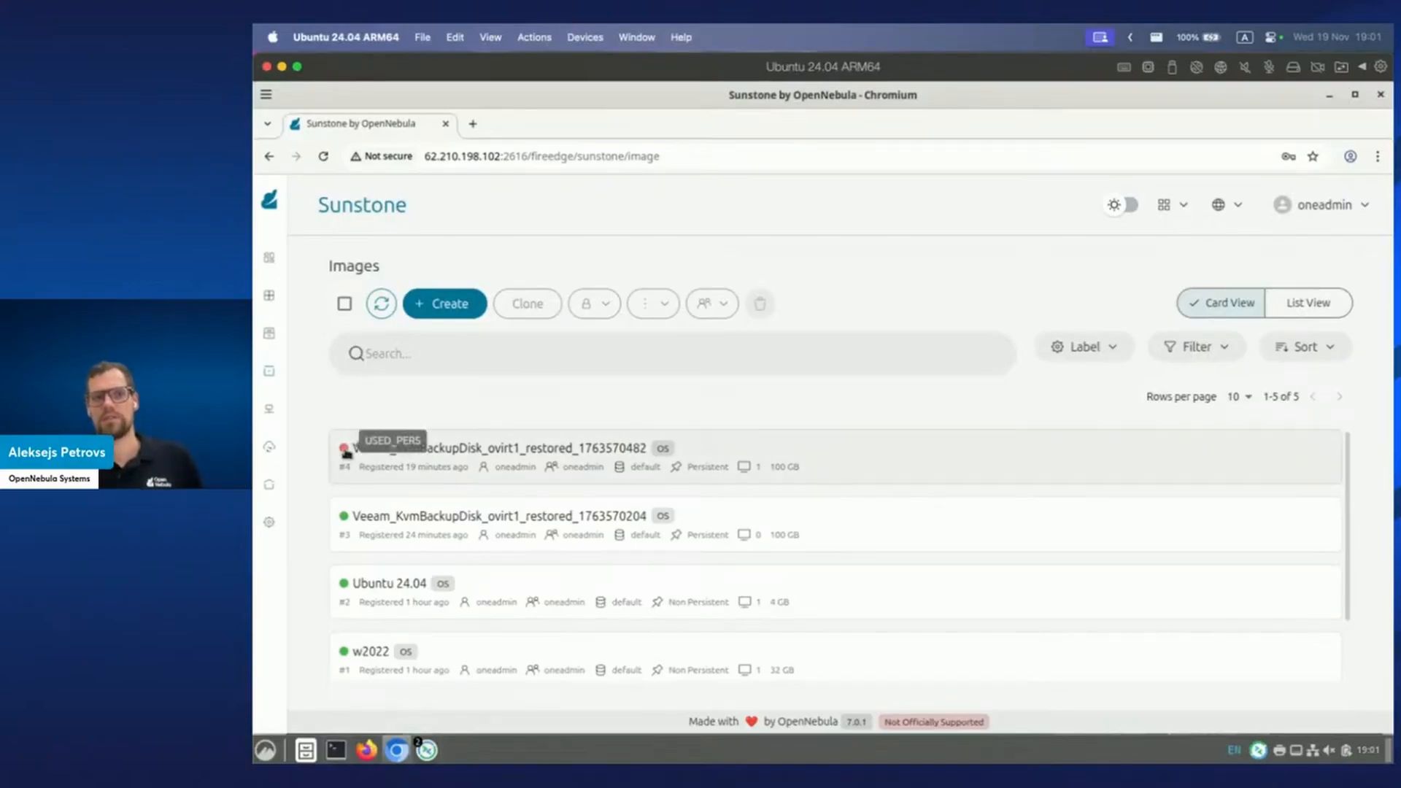
mouse_move(740, 474)
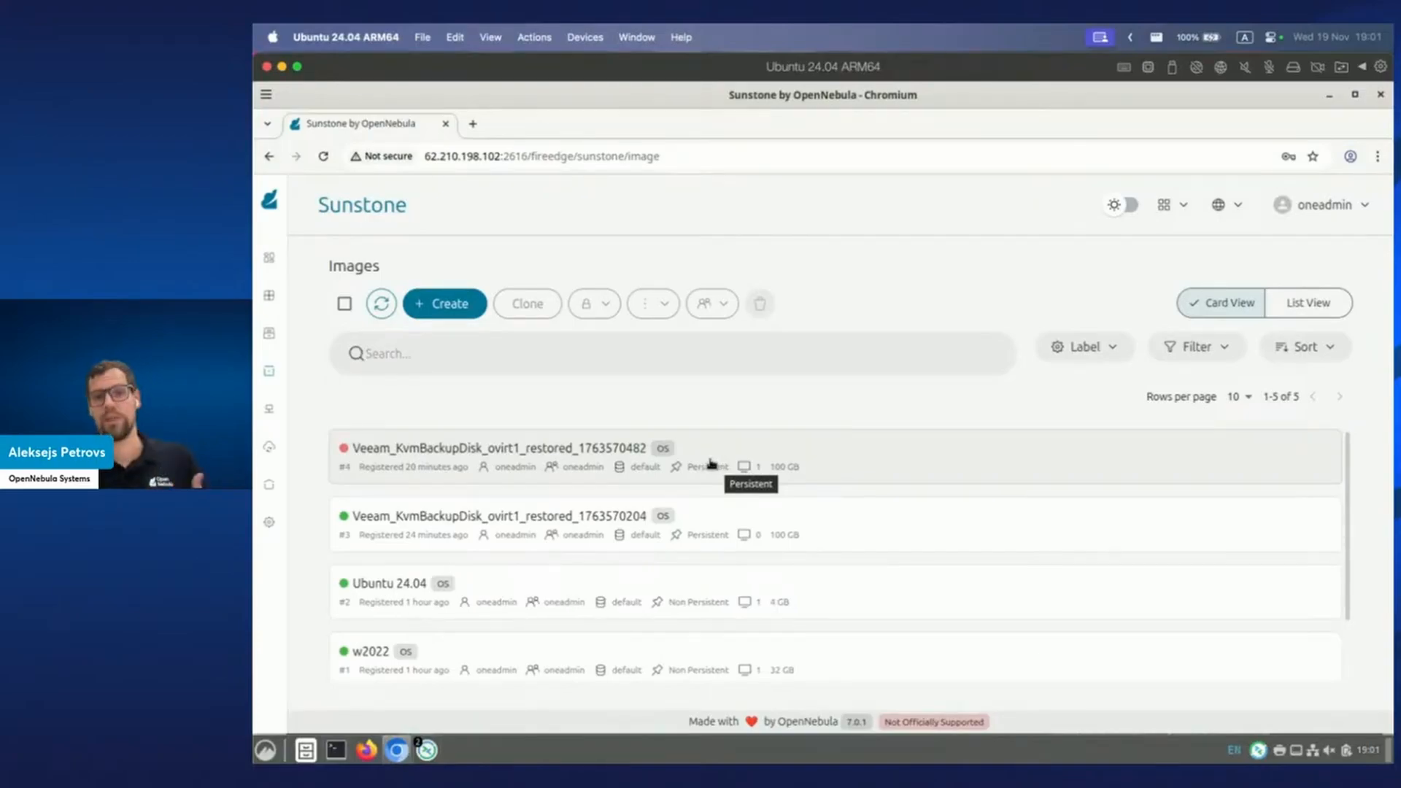
mouse_move(435, 755)
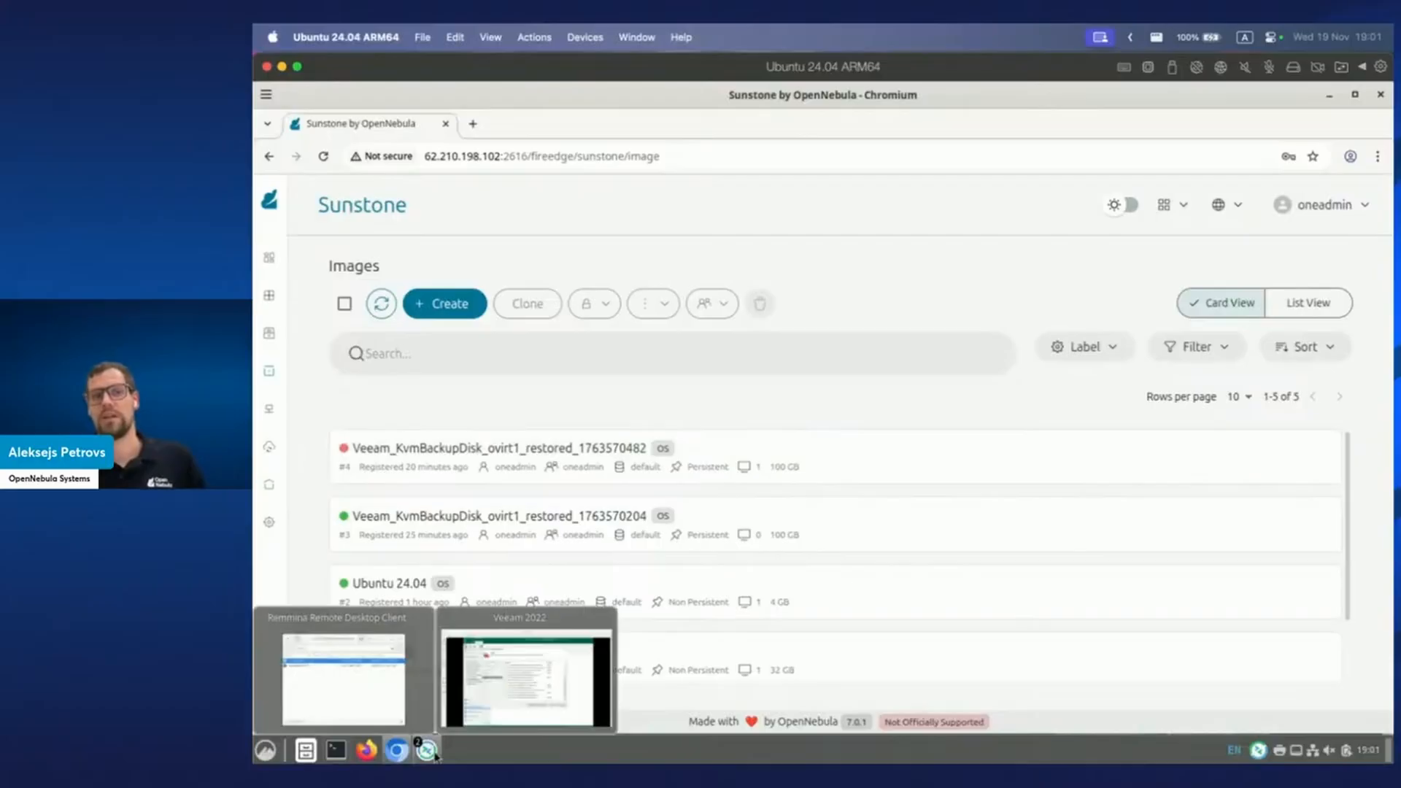
click(526, 678)
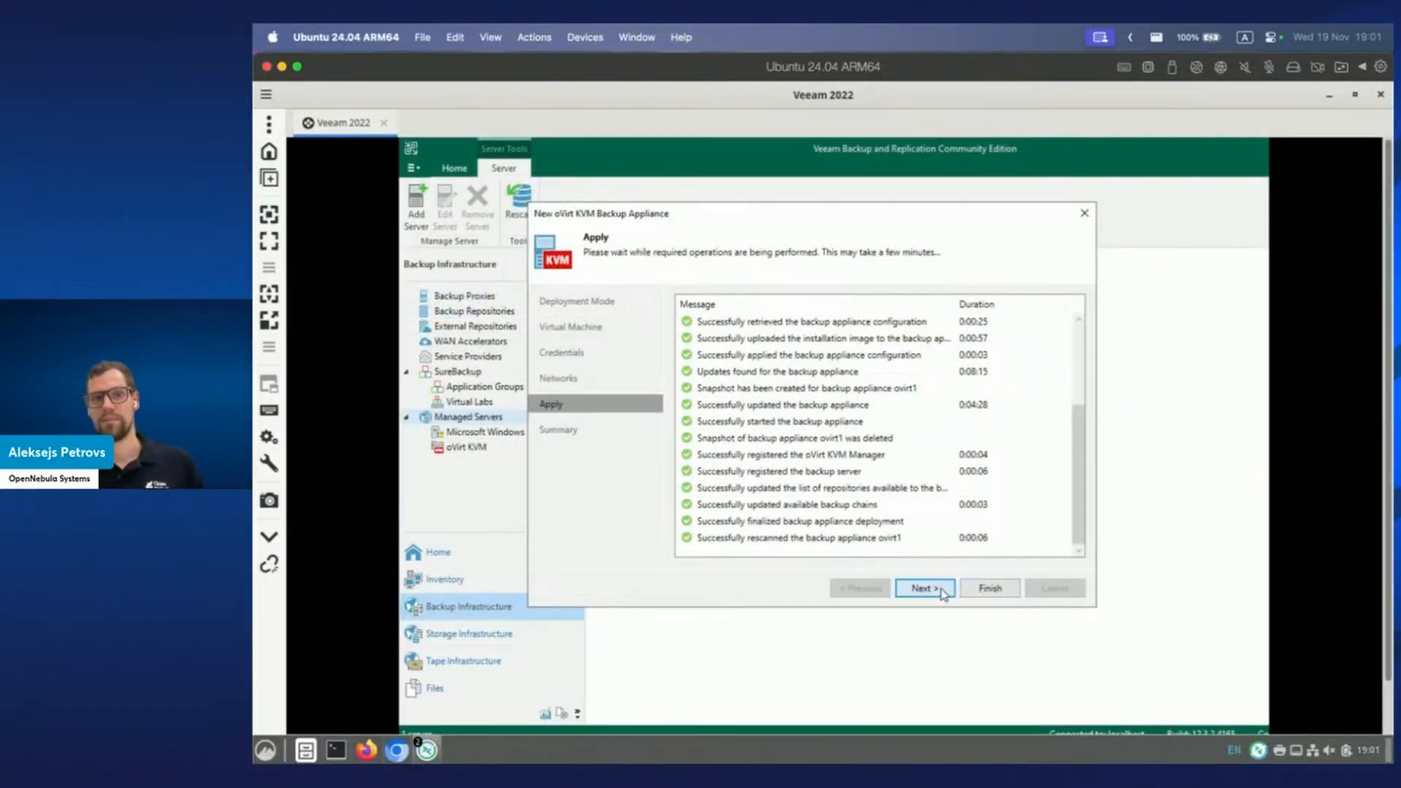
click(940, 589)
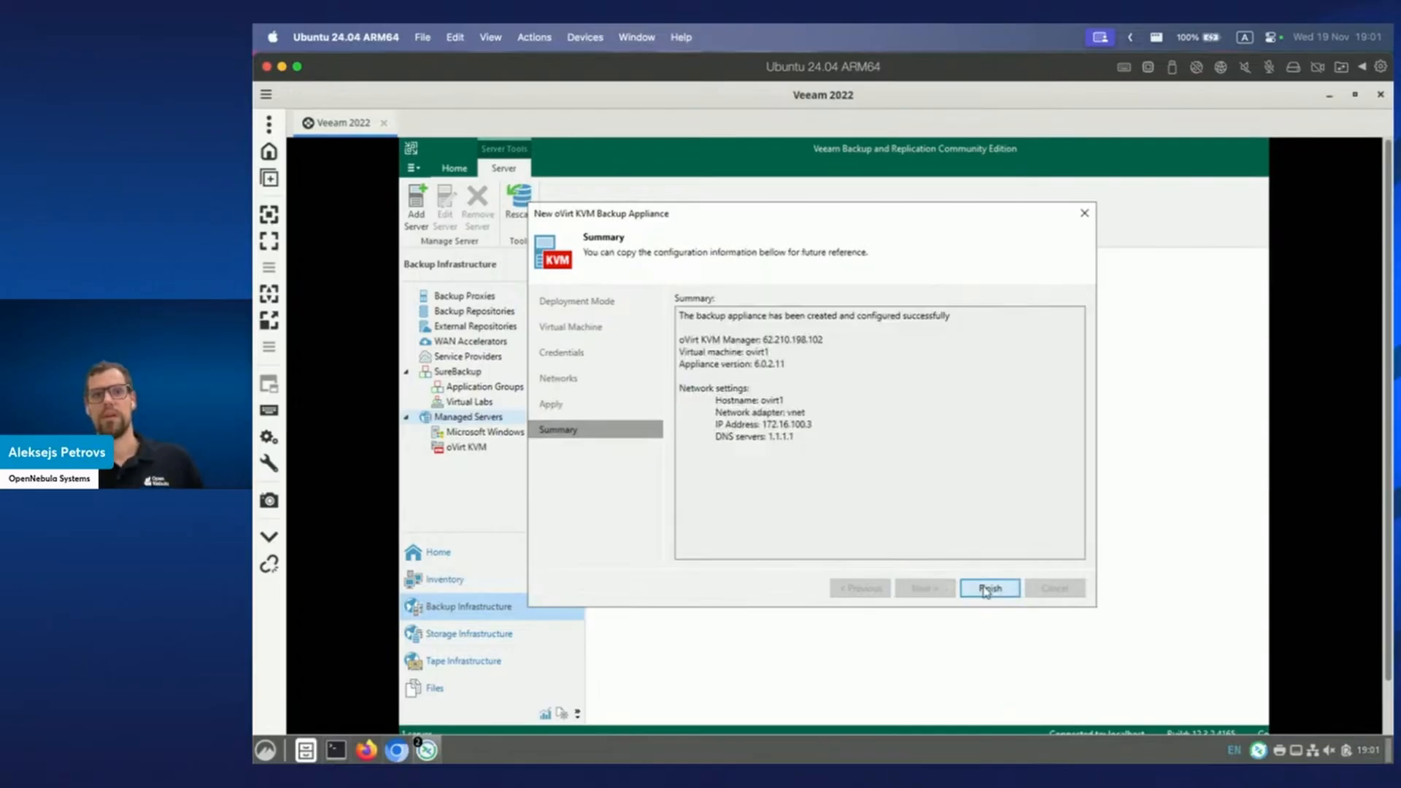
click(988, 589)
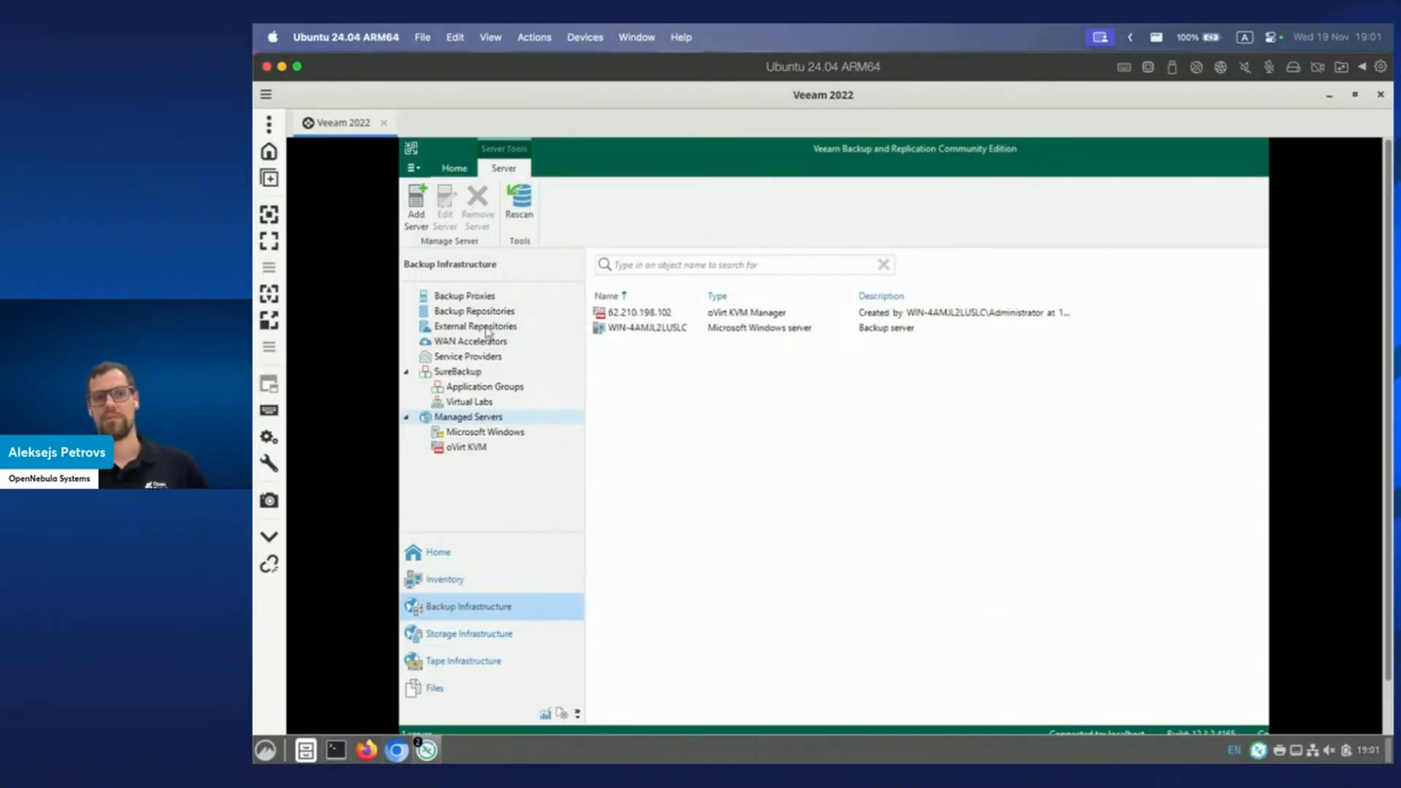
click(478, 297)
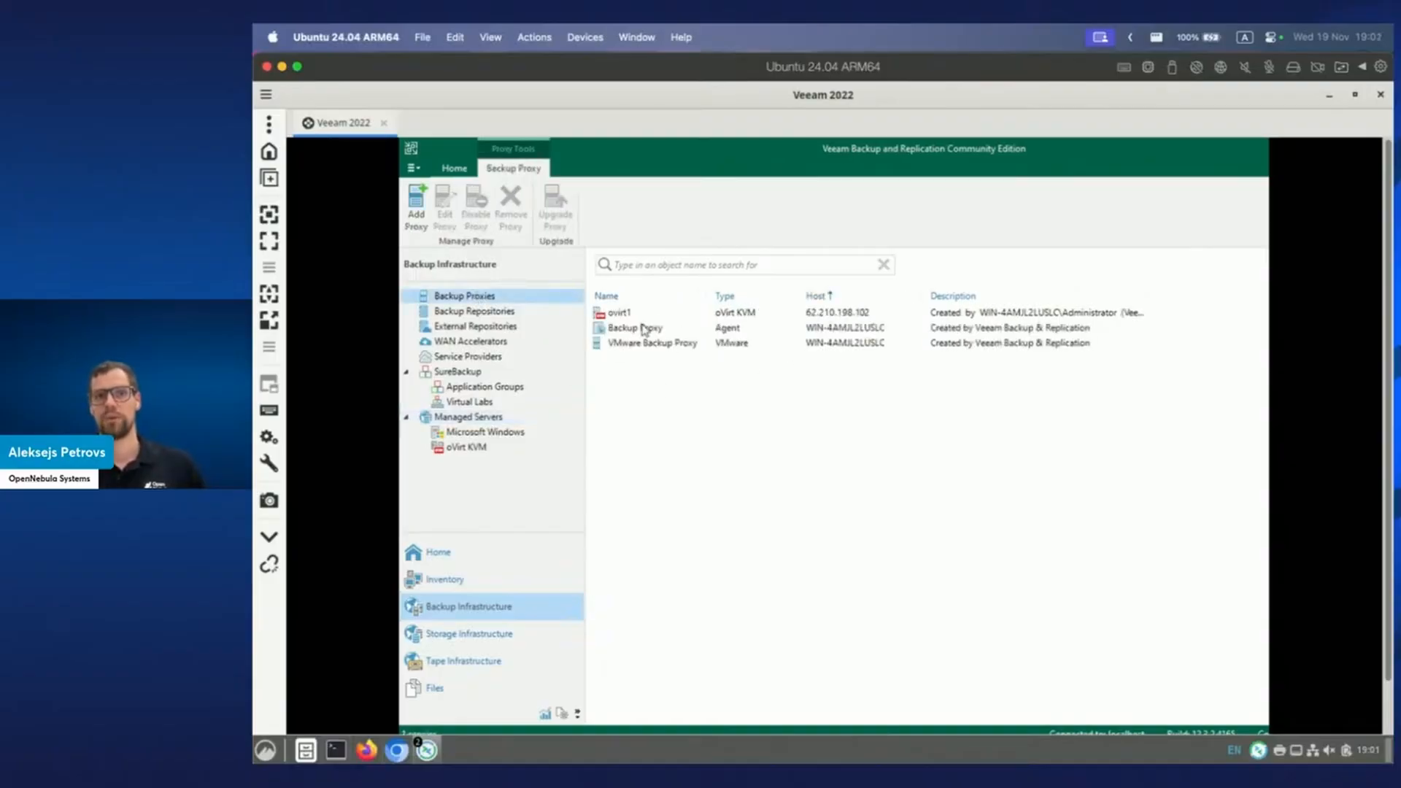
click(441, 557)
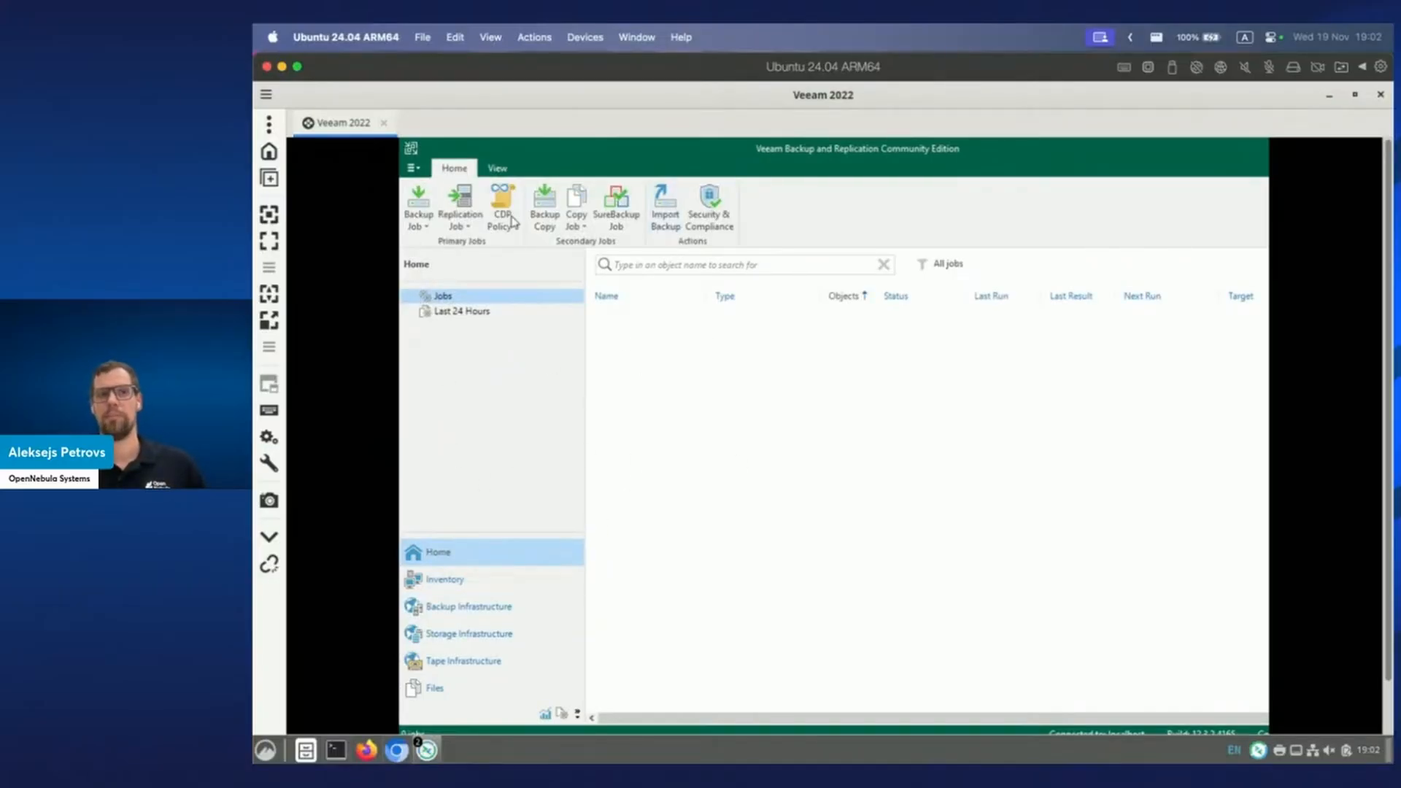
Create a VM backup job named 'ubuntu backup' containing ubuntuvm (3.50 GB) from host 62.210.198.102.
click(428, 223)
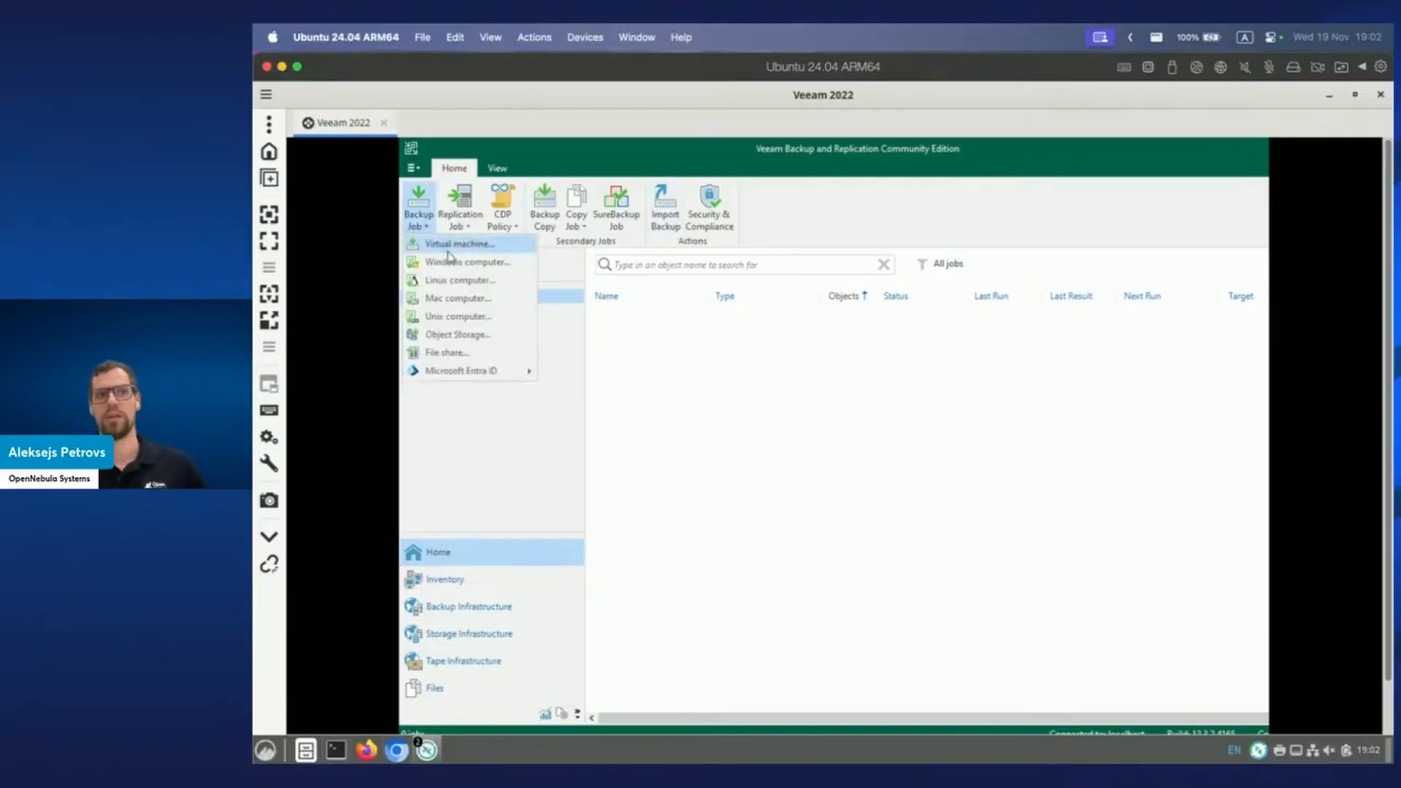
click(446, 243)
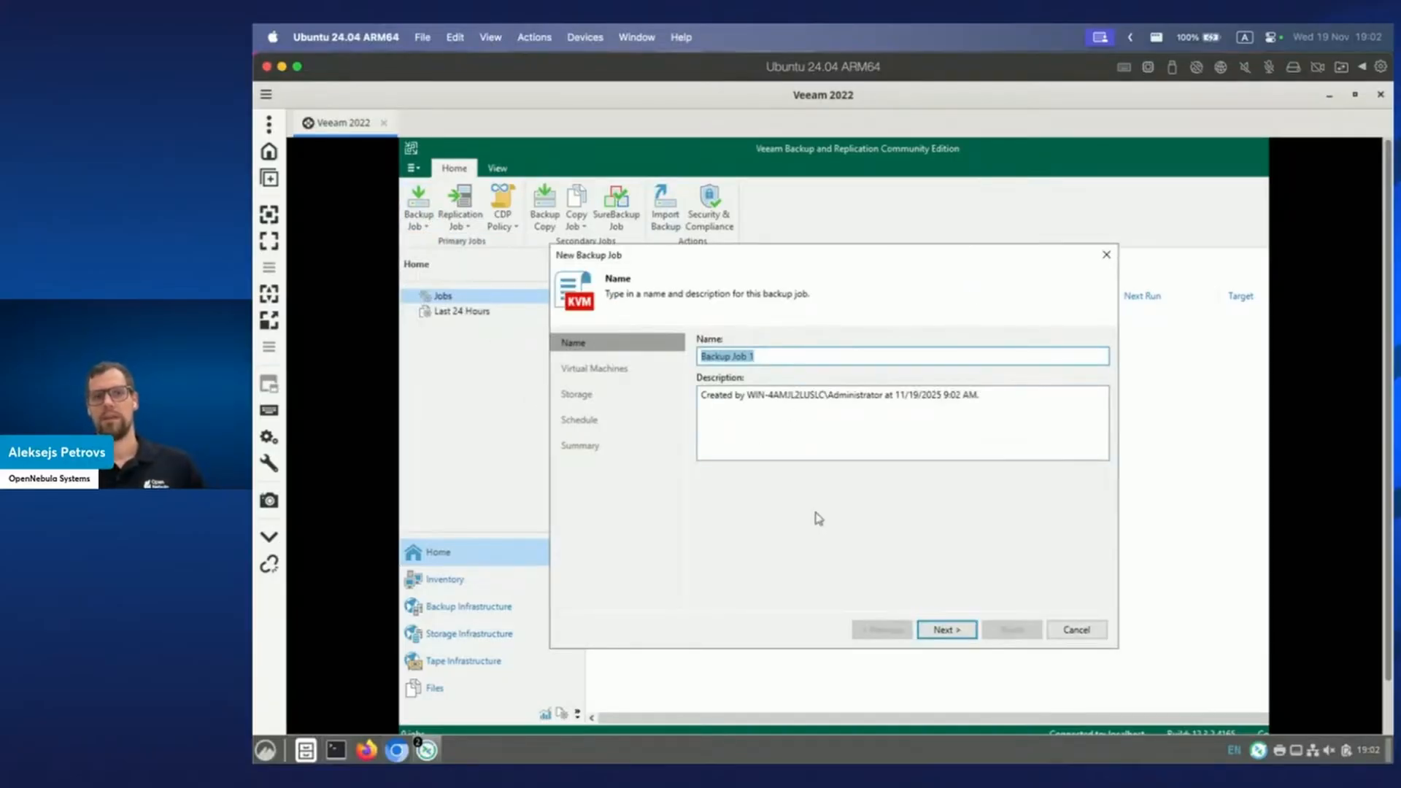
text(ubuntu)
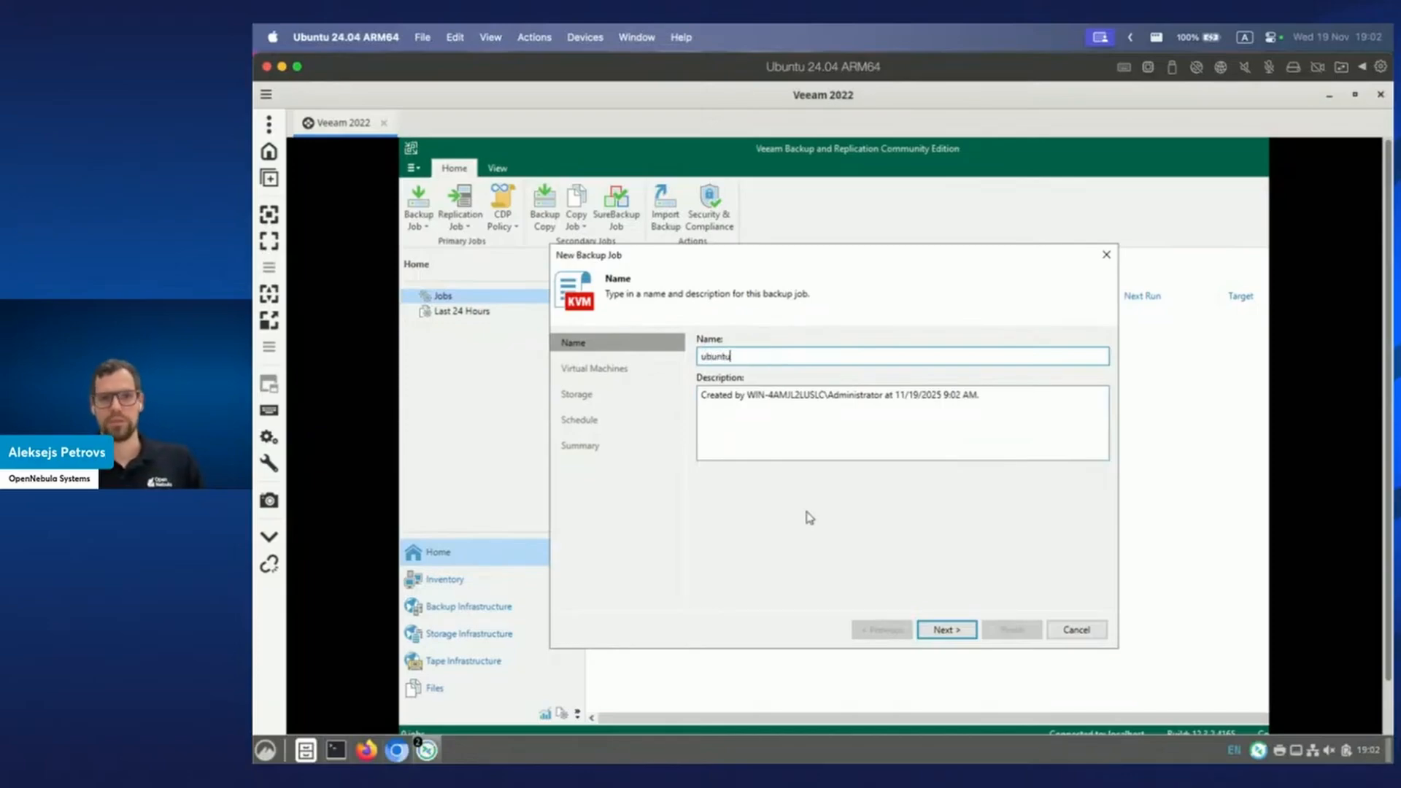
text( backup)
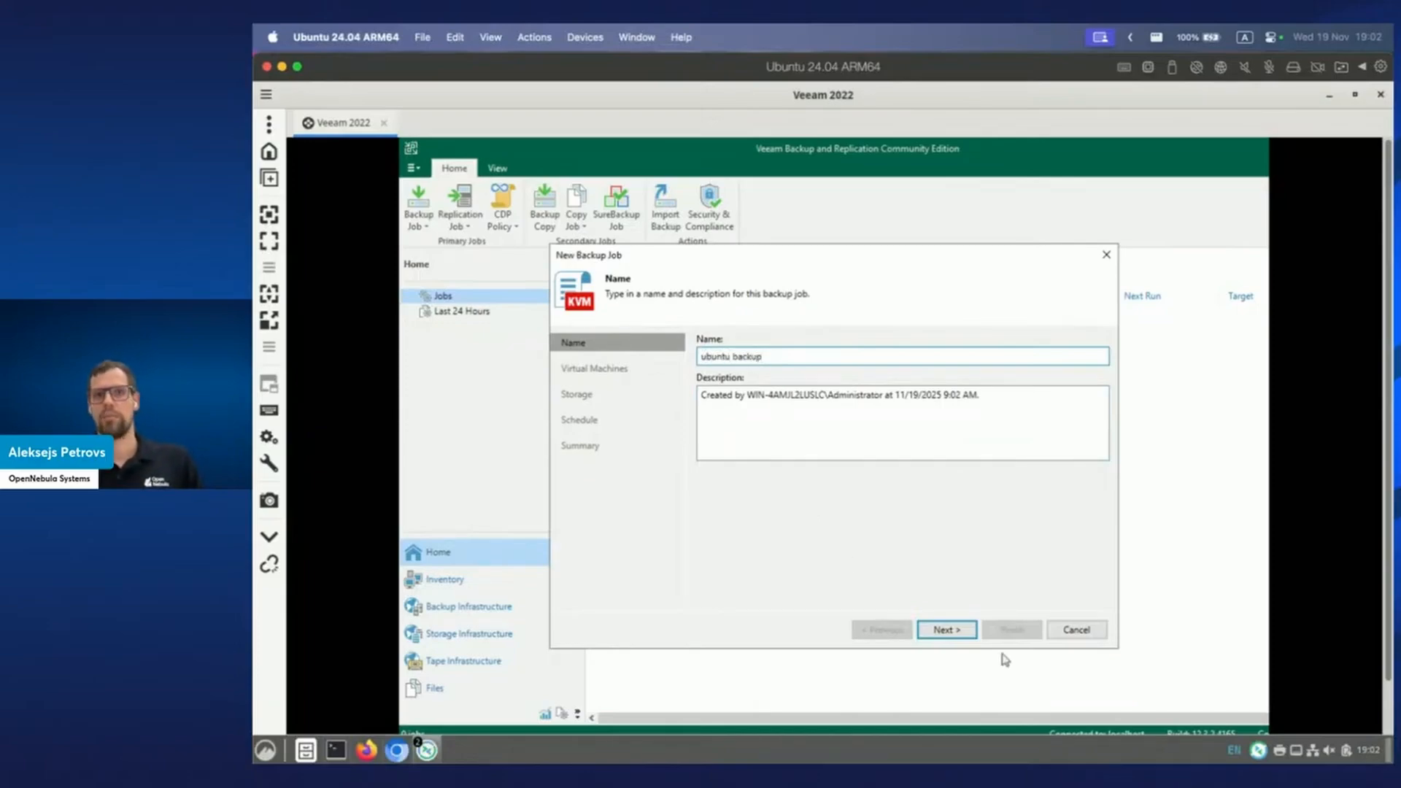
click(956, 631)
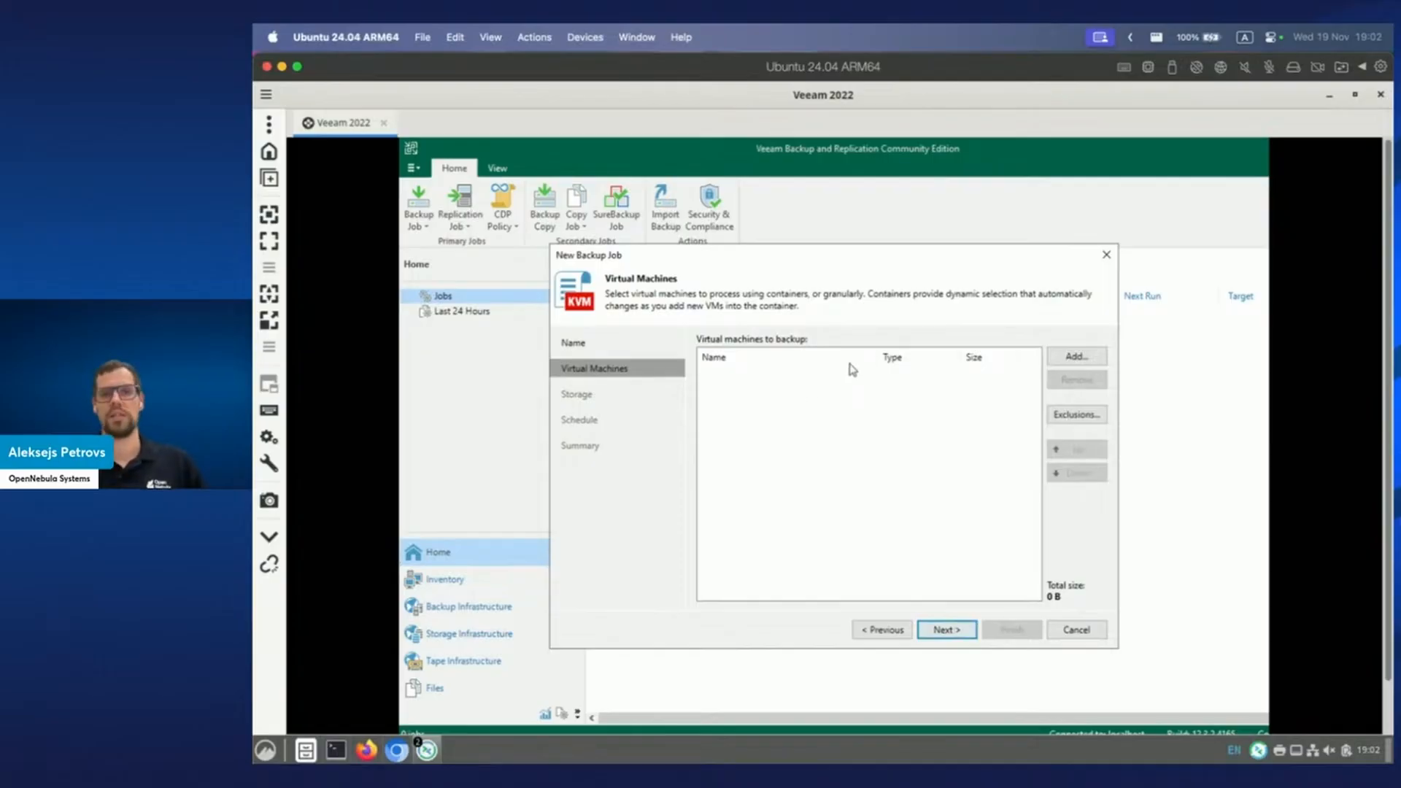
click(1058, 360)
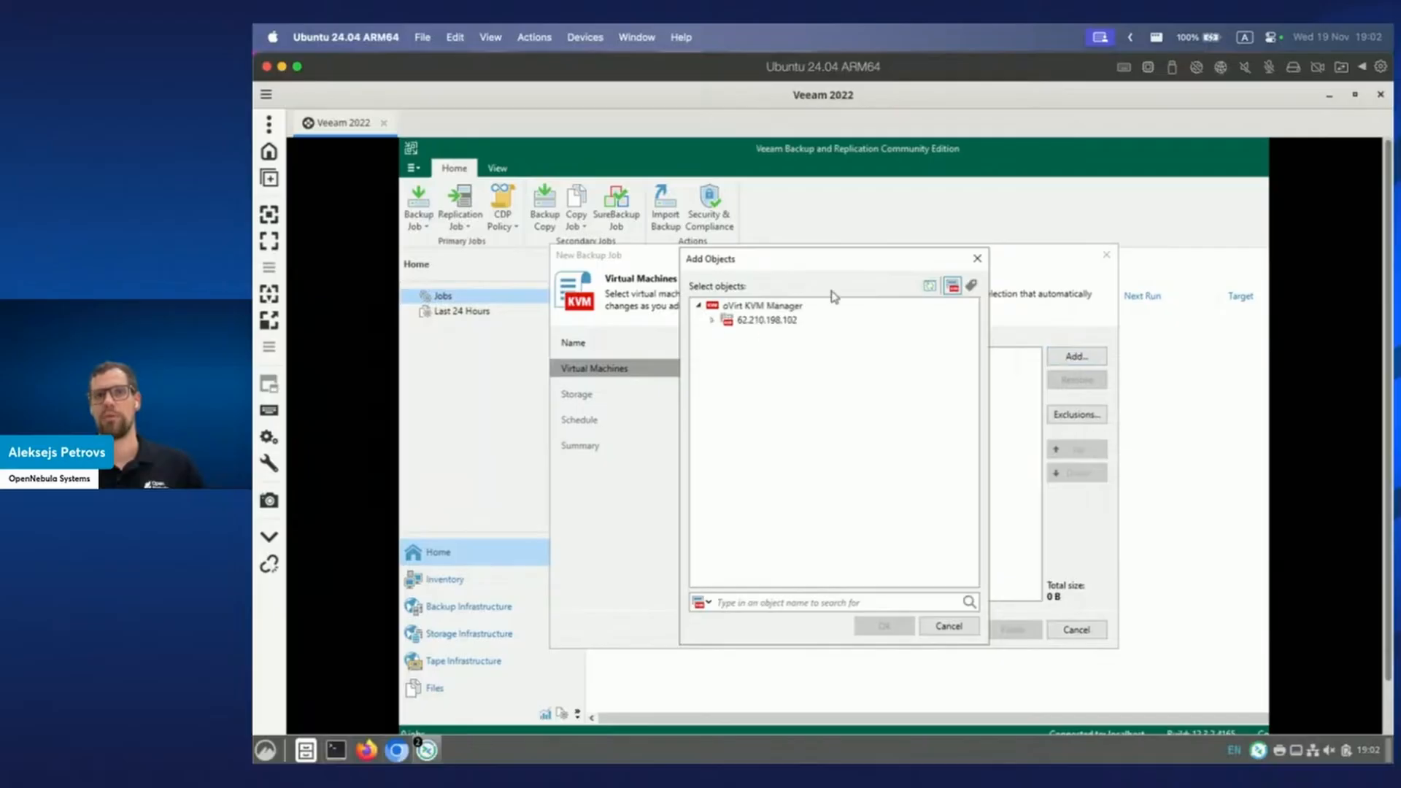
click(712, 321)
click(775, 350)
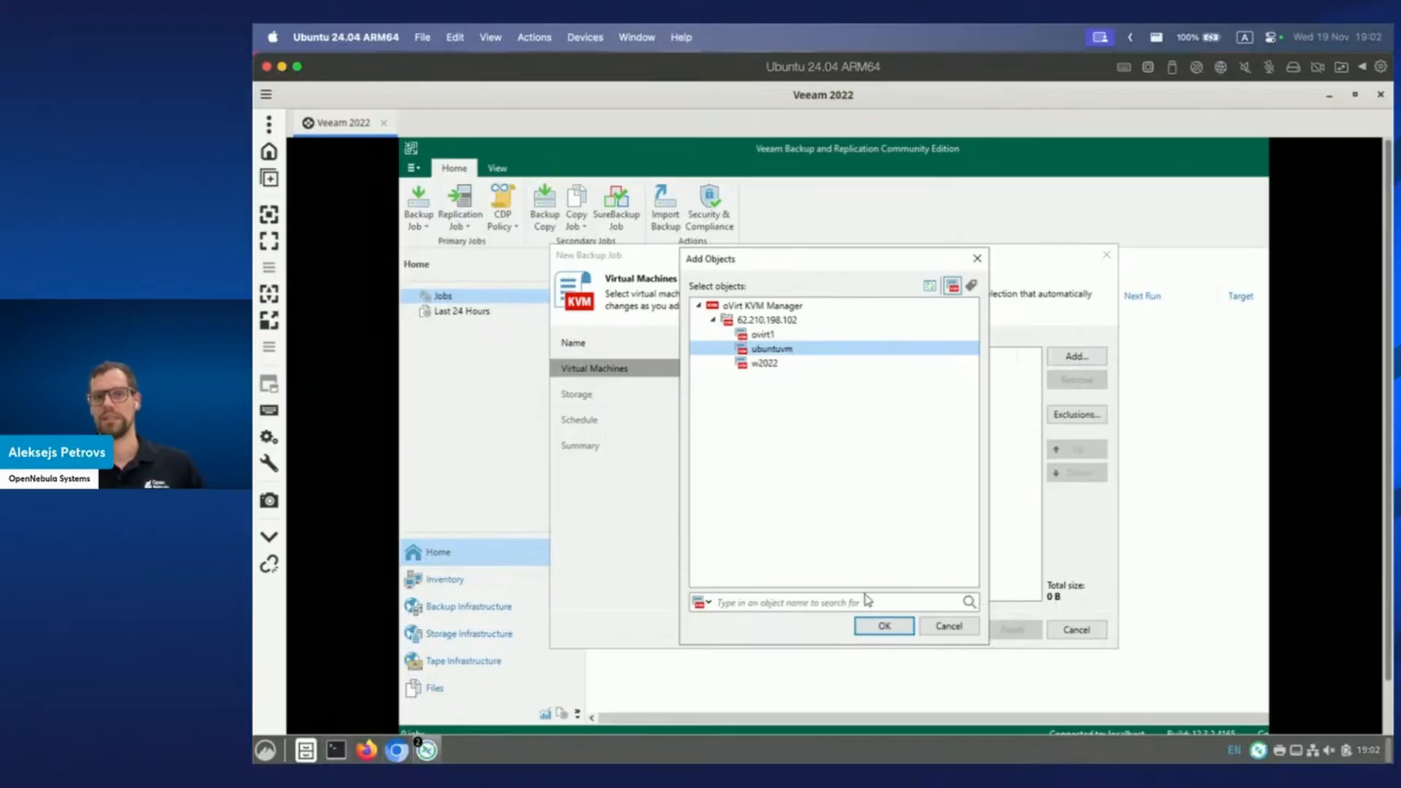
click(884, 627)
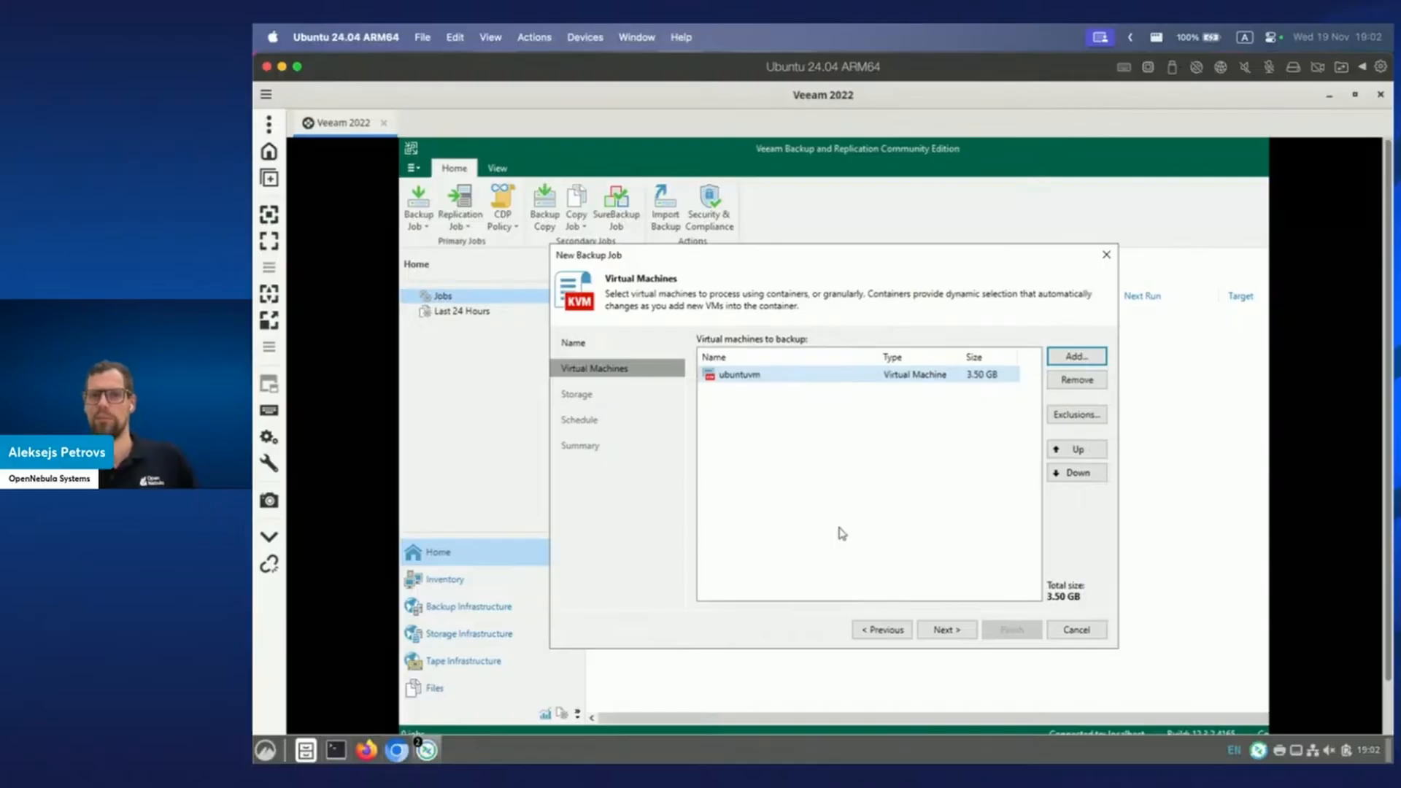
Schedule the ubuntu backup job daily at 10:00 PM and finish it set to run immediately.
click(941, 632)
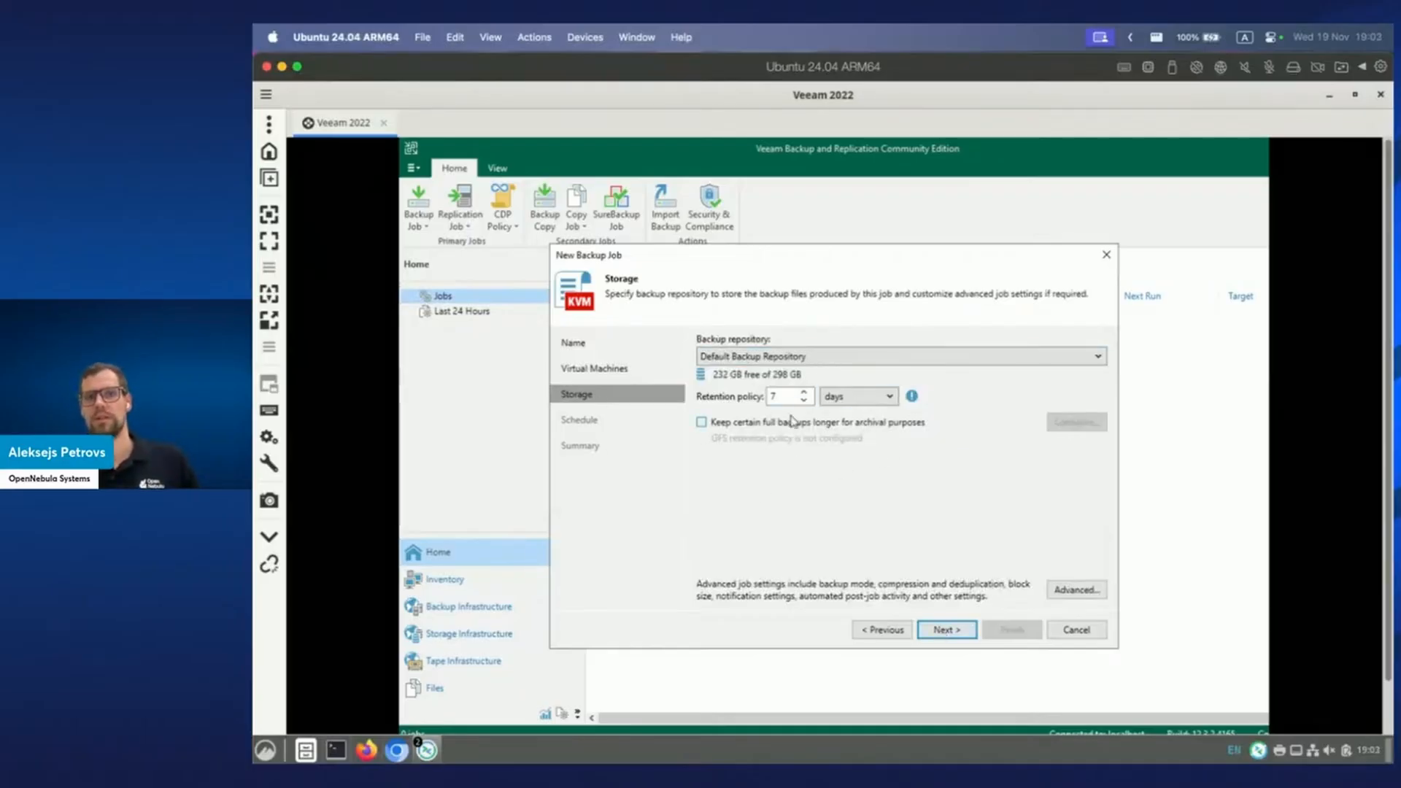
click(948, 631)
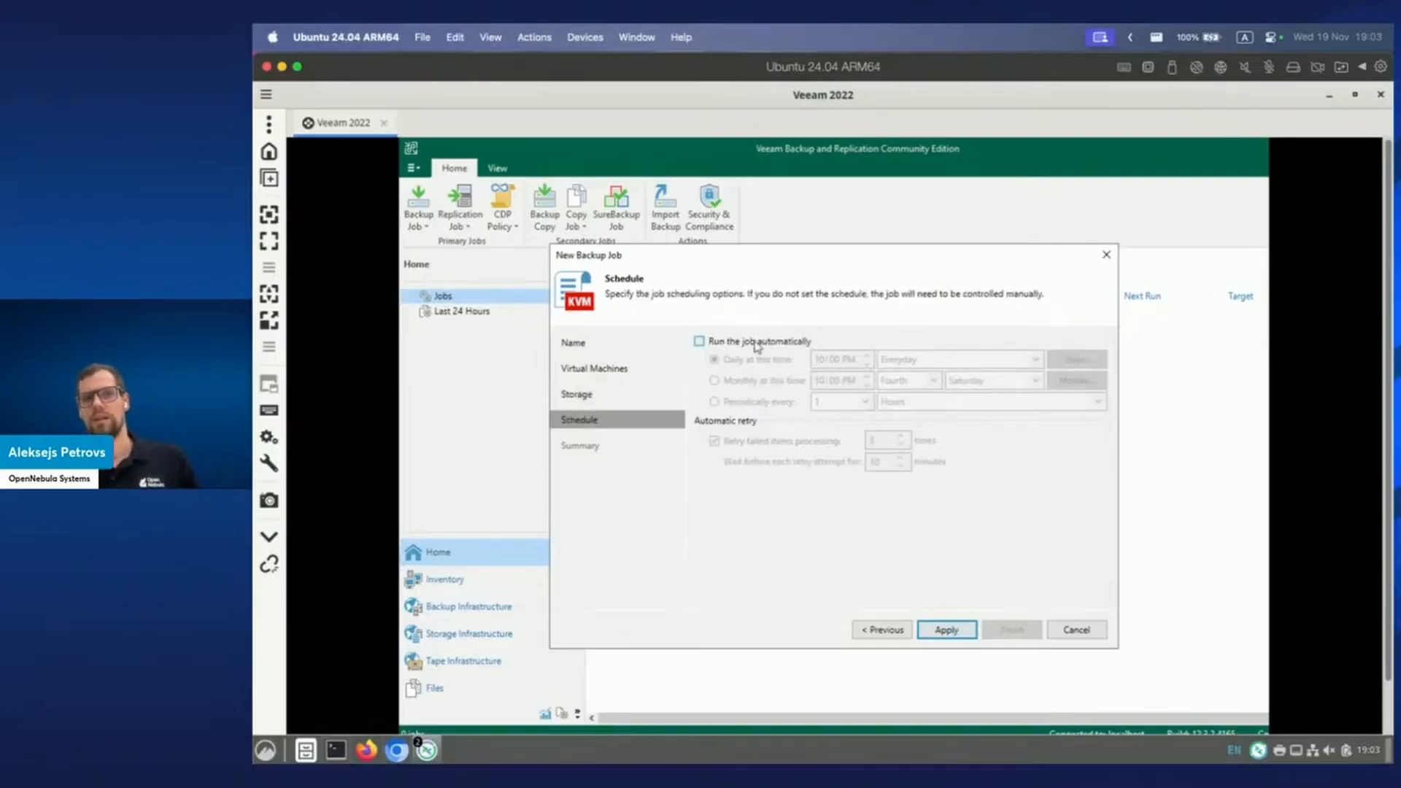
click(756, 343)
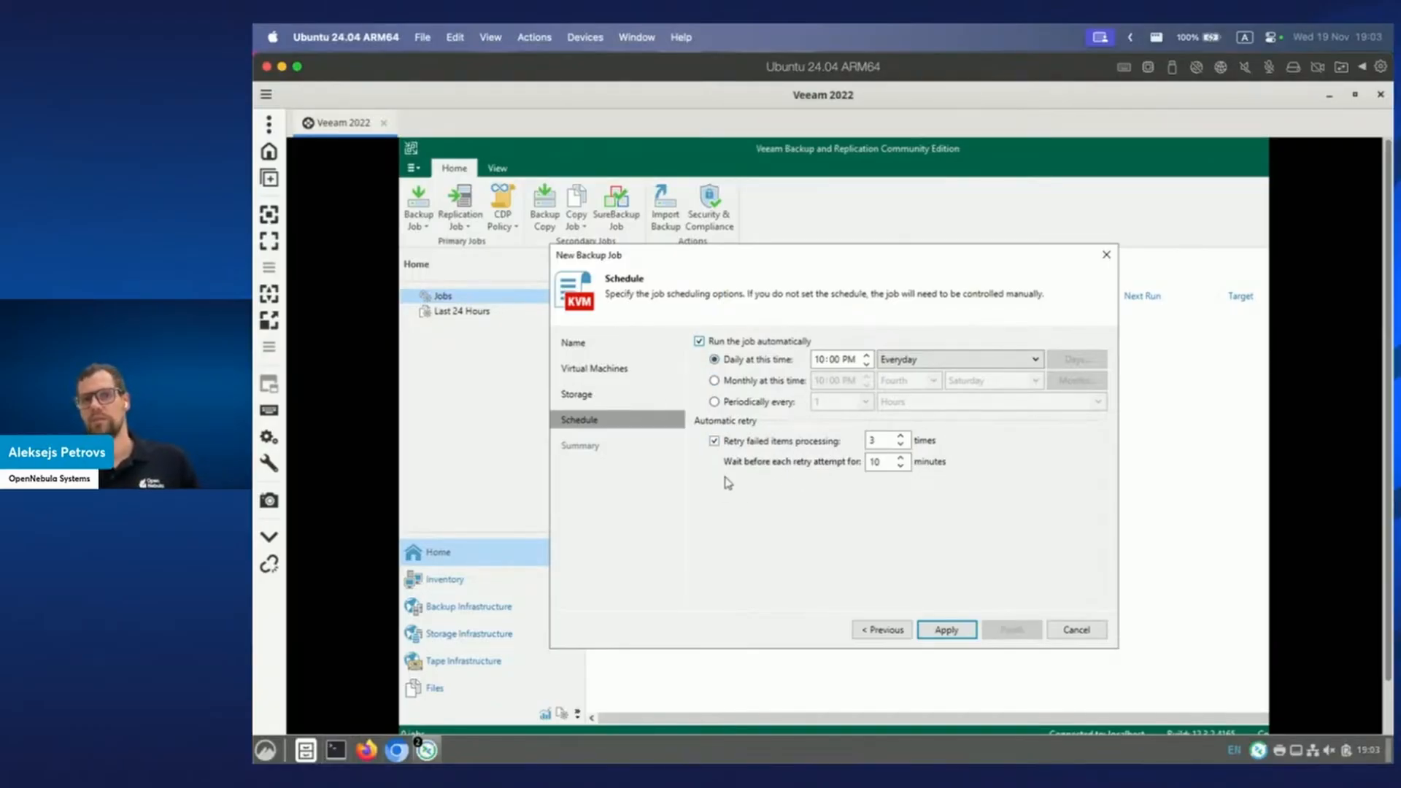
click(946, 630)
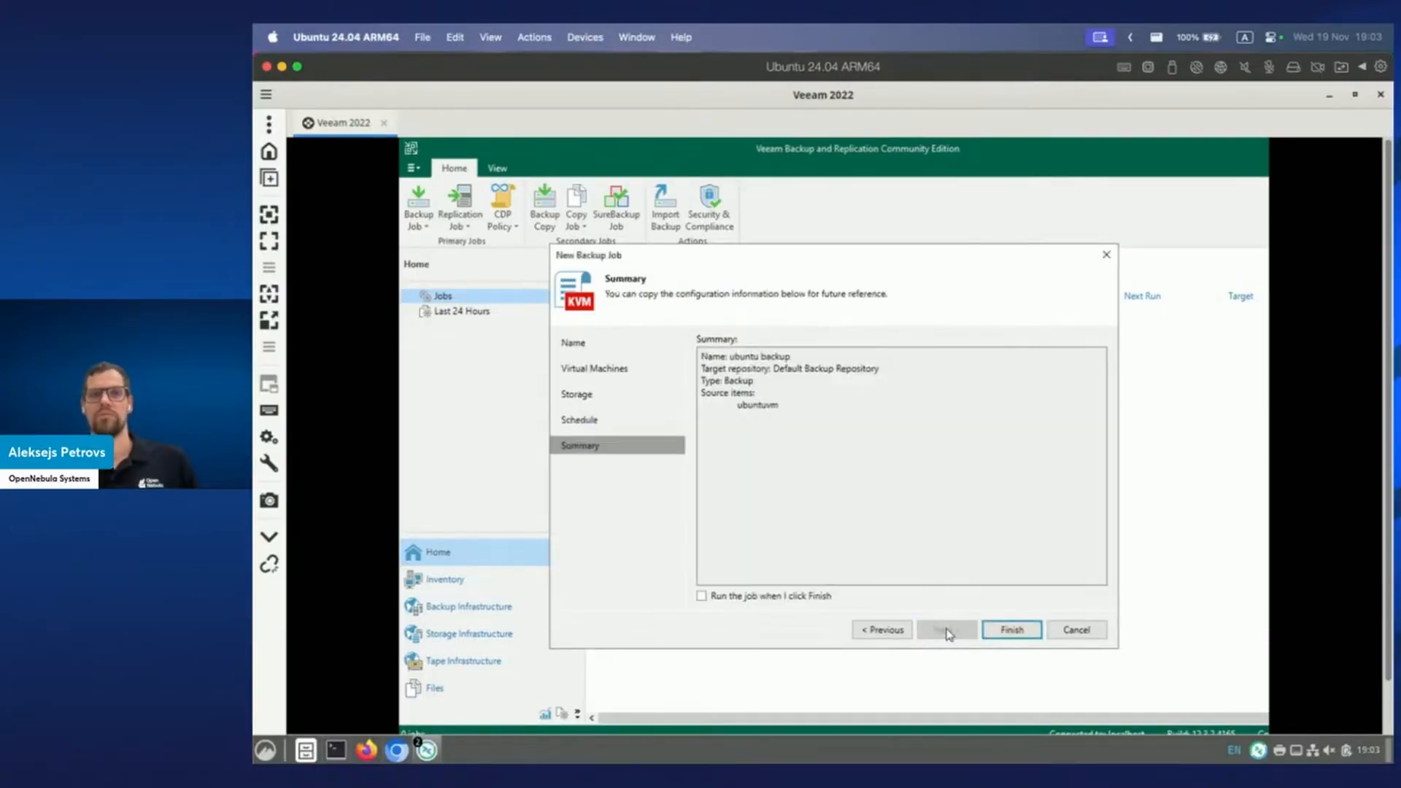
click(744, 597)
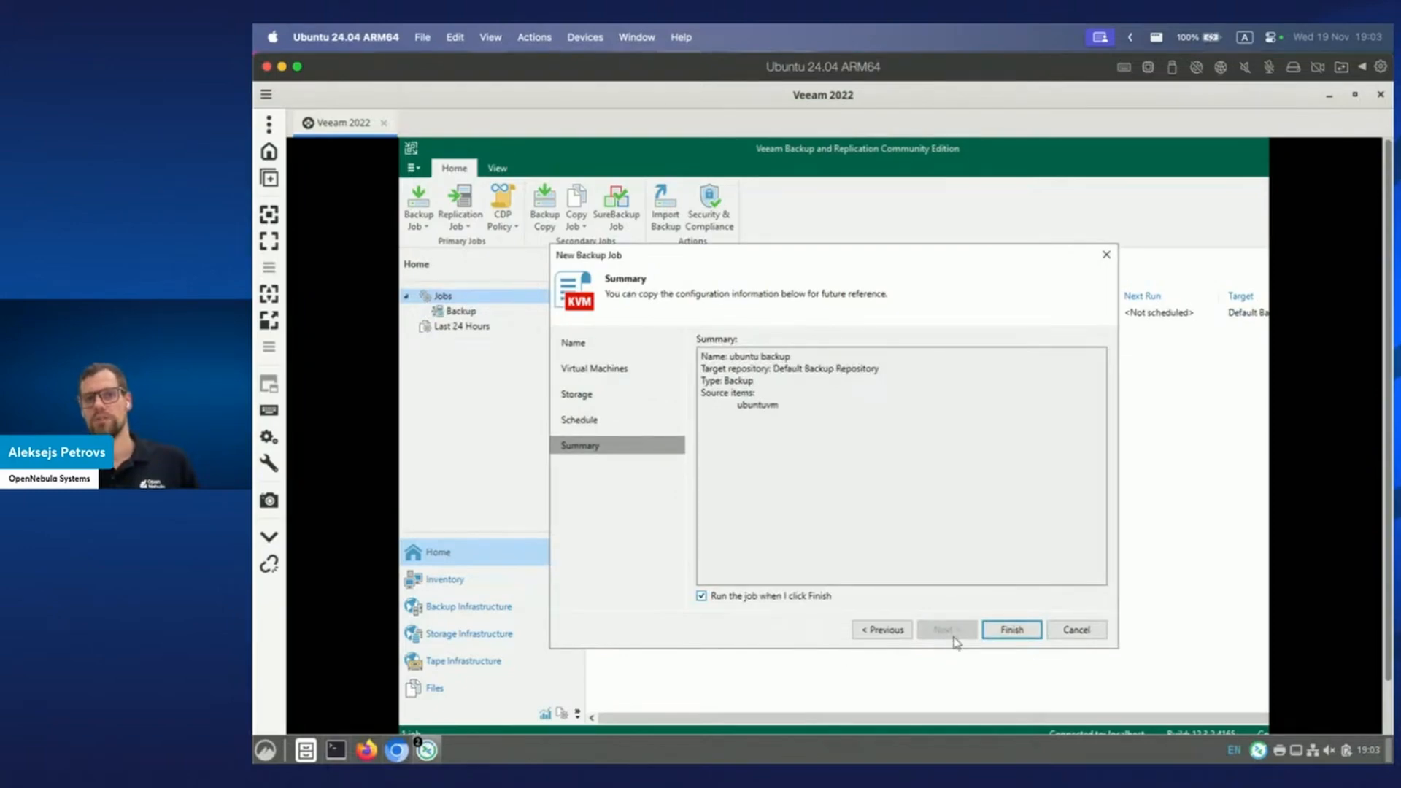
click(1011, 631)
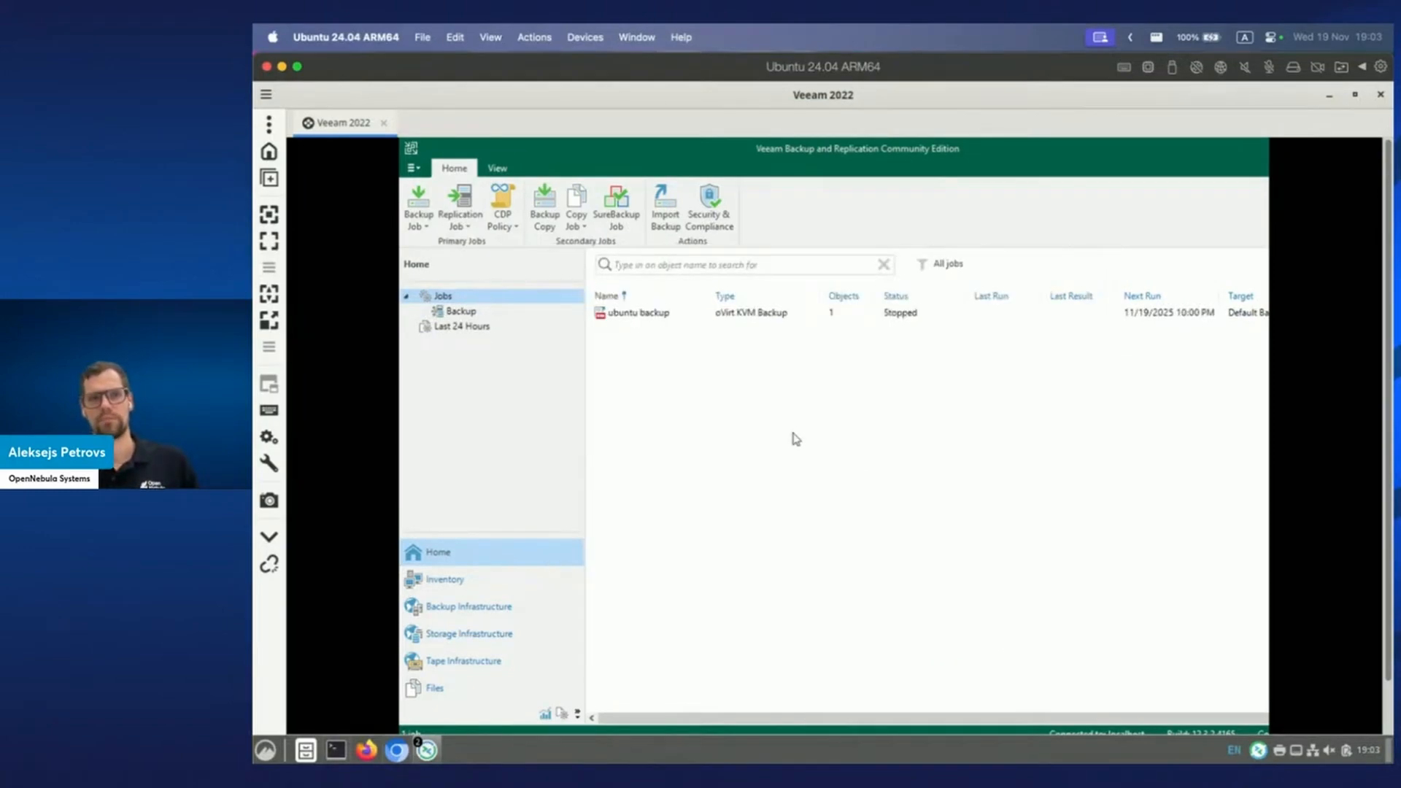
Check the running ubuntu backup job's progress in the Backup category, then minimize Veeam.
click(472, 312)
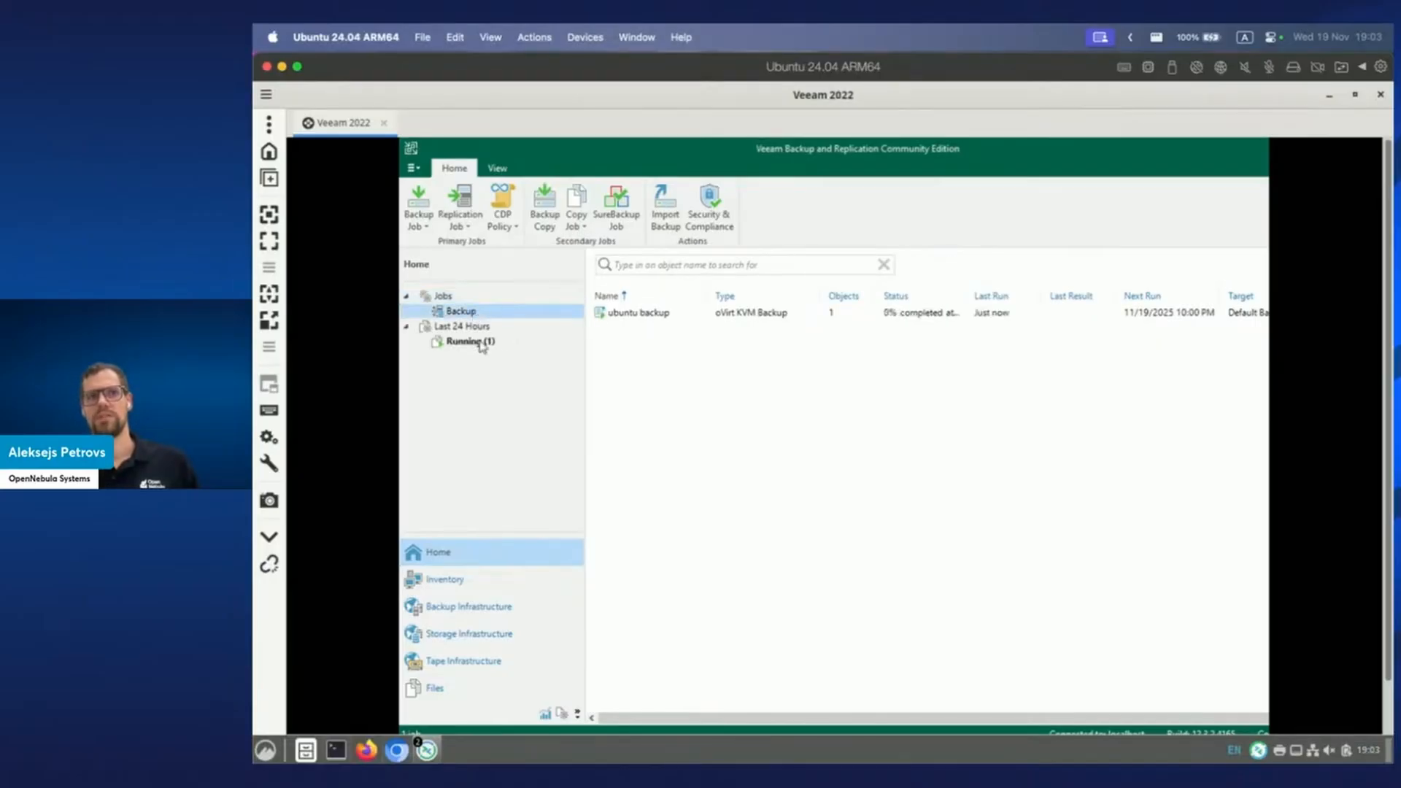
click(645, 315)
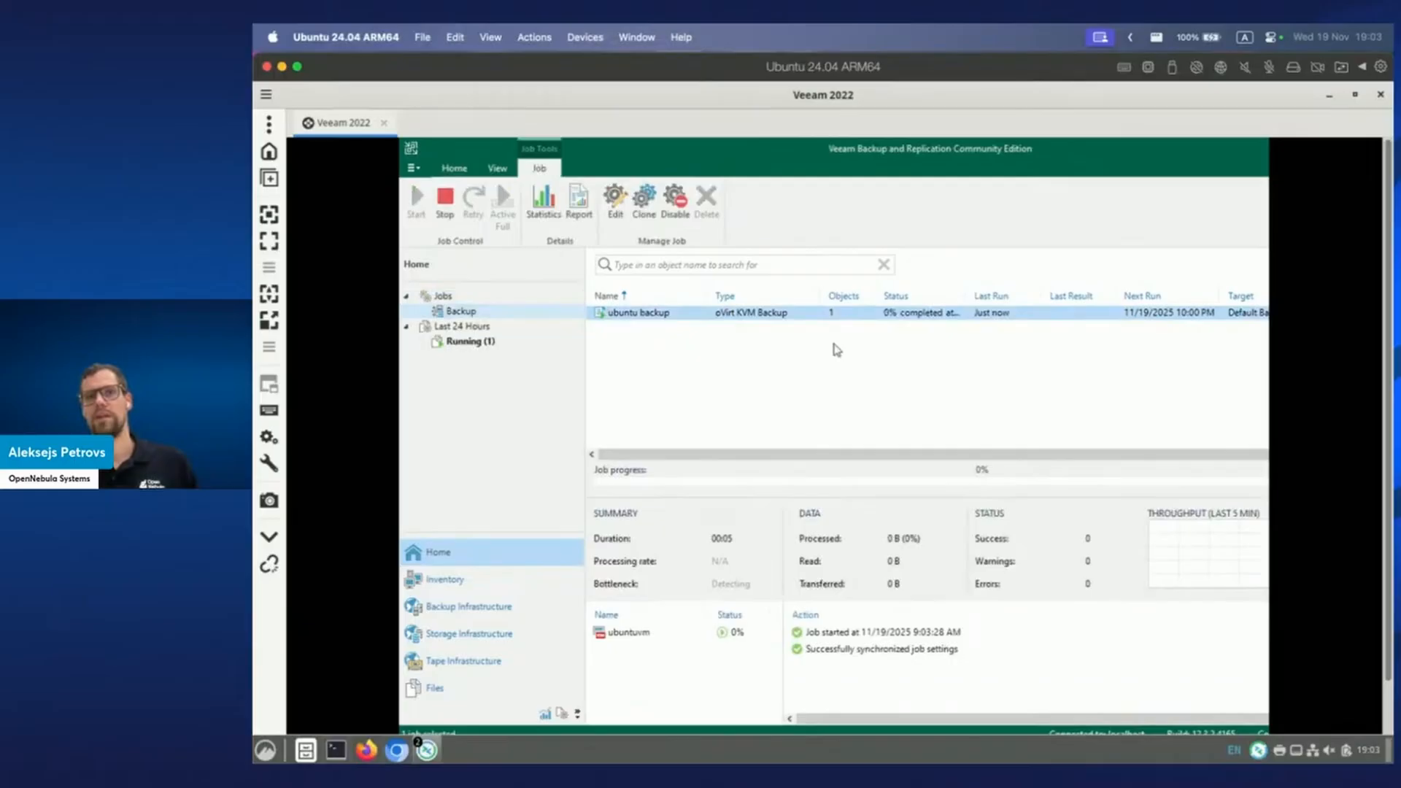
click(1328, 96)
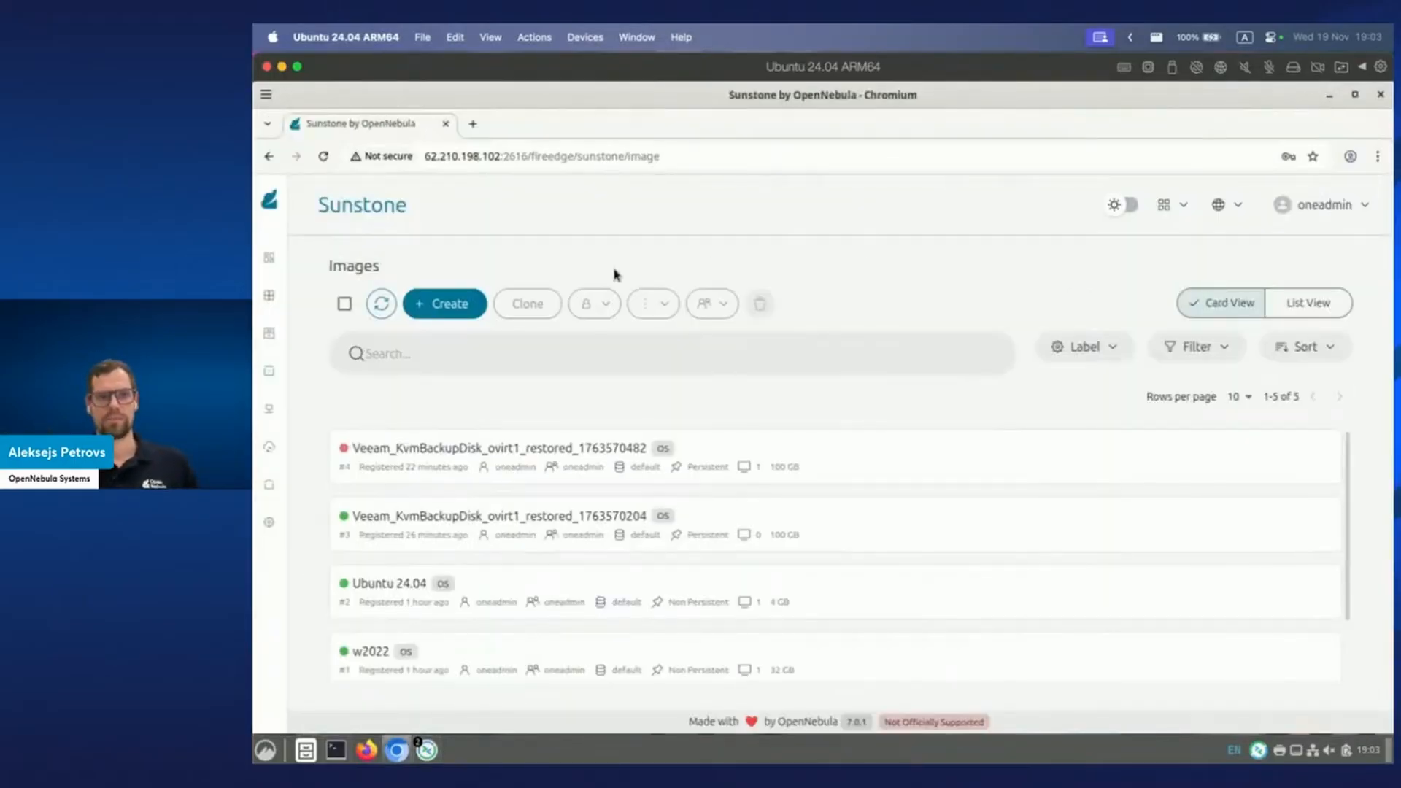
Show Sunstone's Datastores list with veeam-ds, files, default and system.
mouse_move(341, 380)
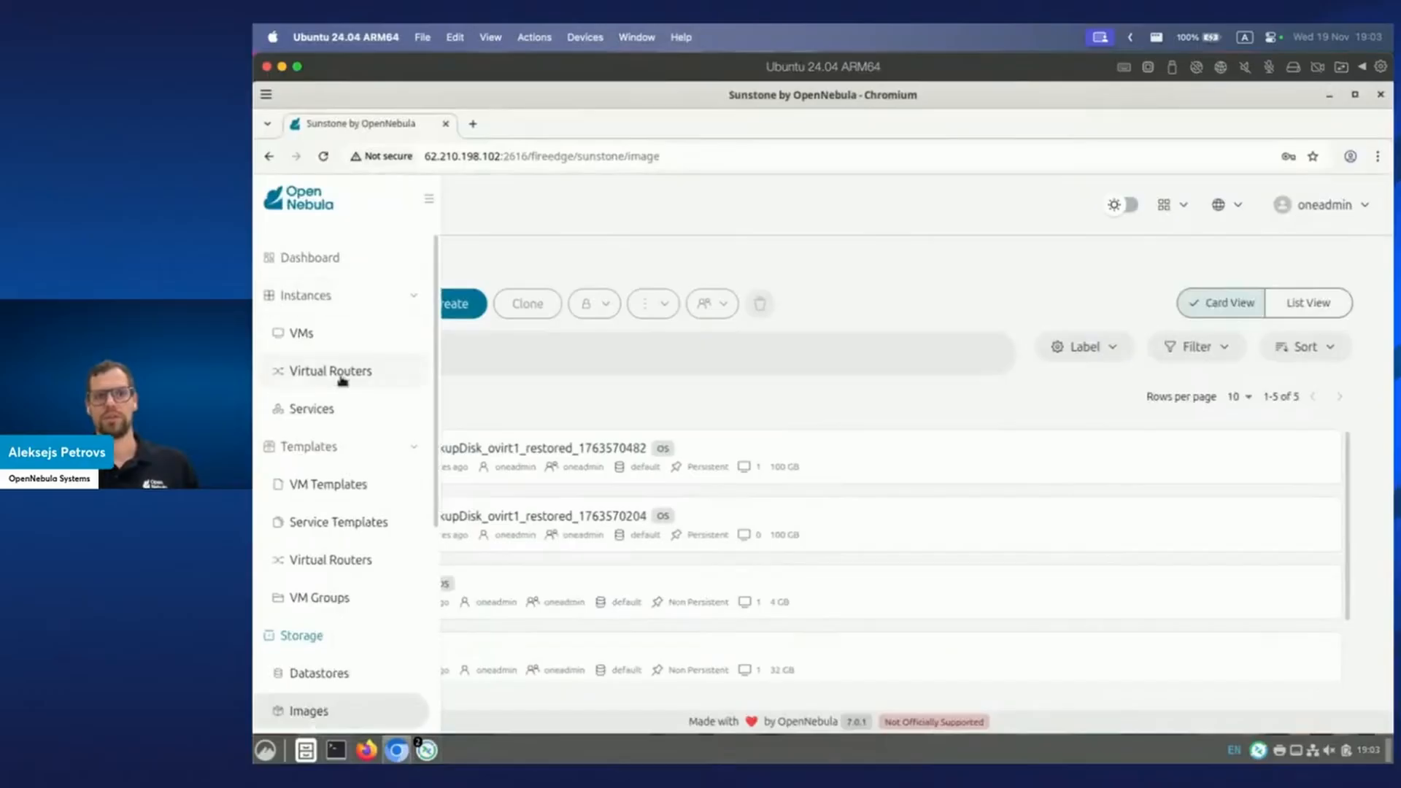
click(351, 484)
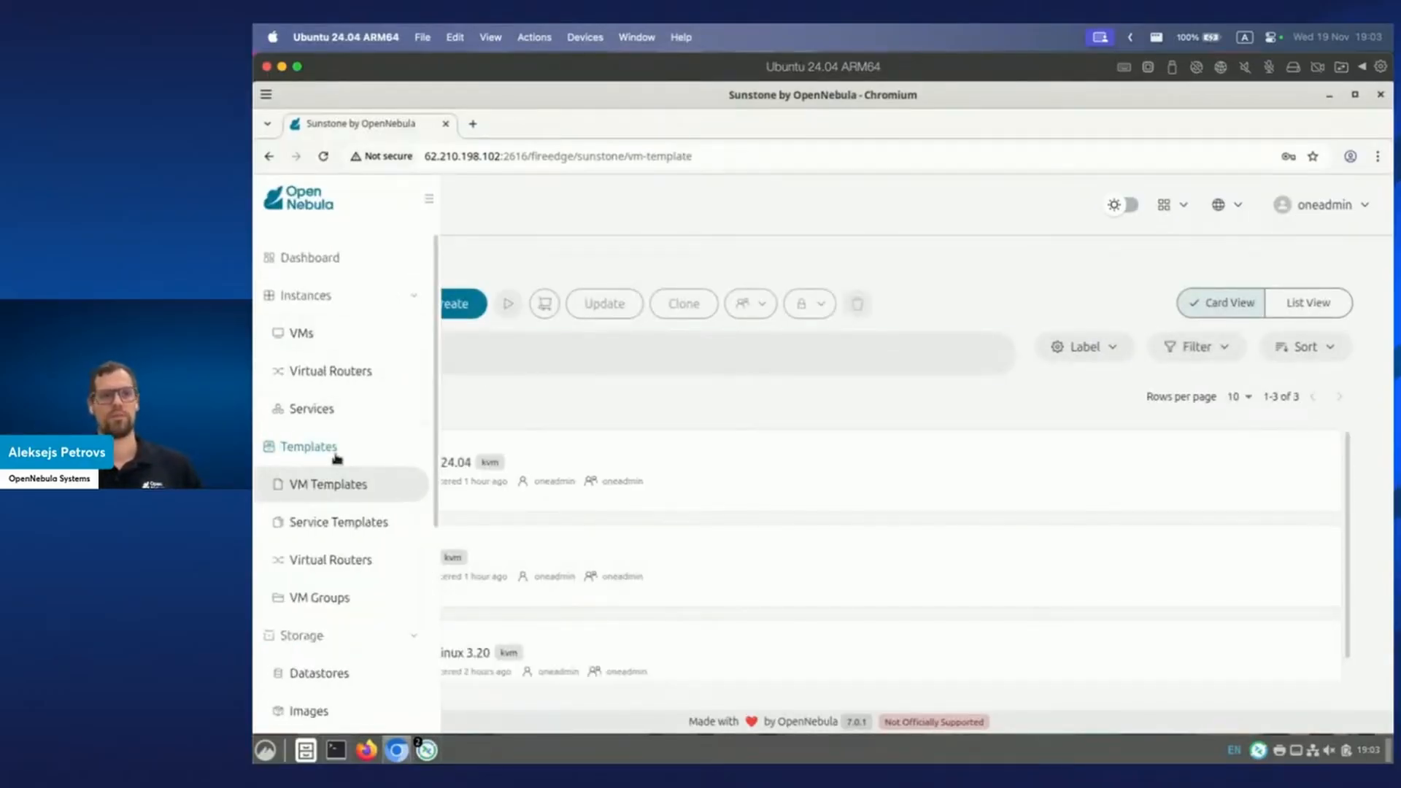
click(343, 675)
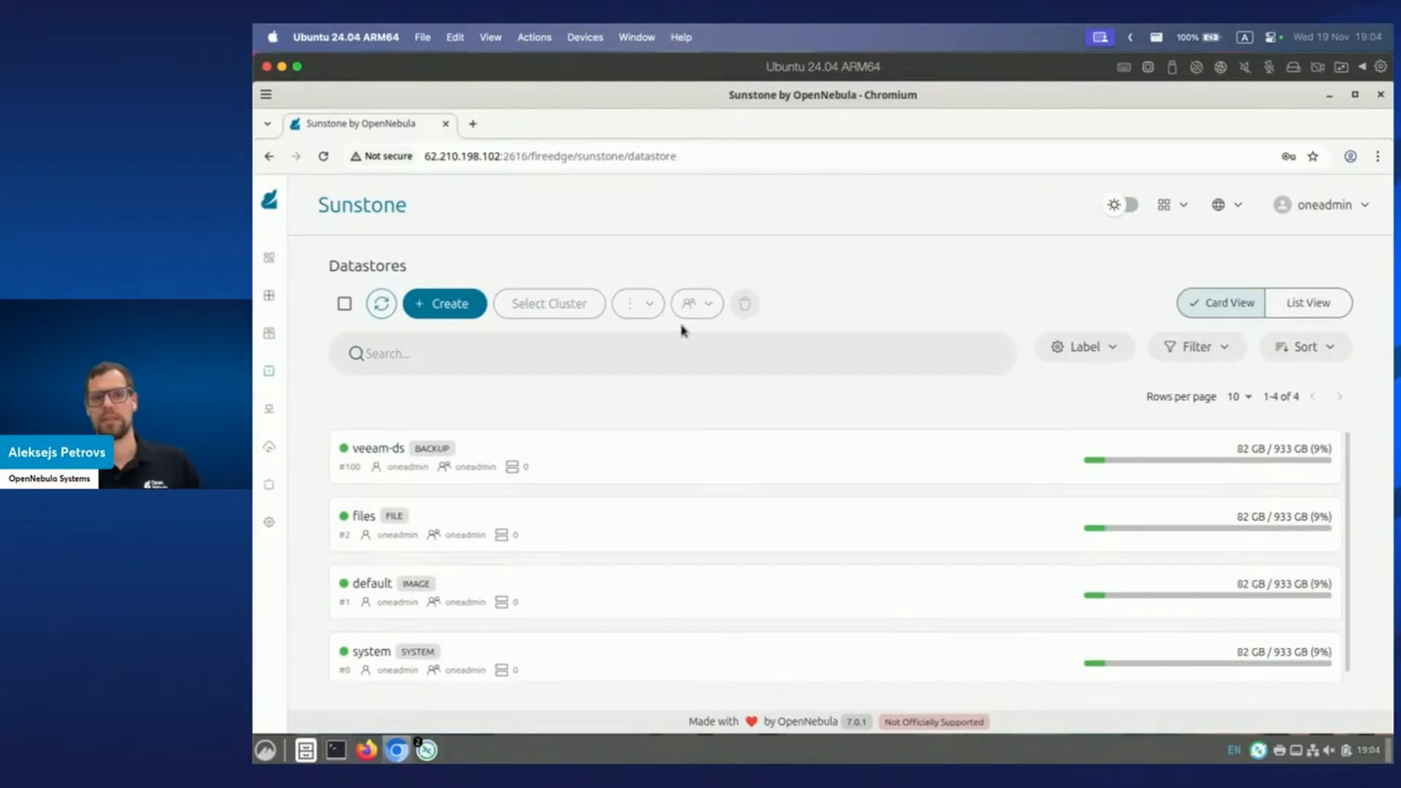
Retry the failed 'ubuntu backup' job from its context menu in the Veeam 2022 session.
mouse_move(427, 751)
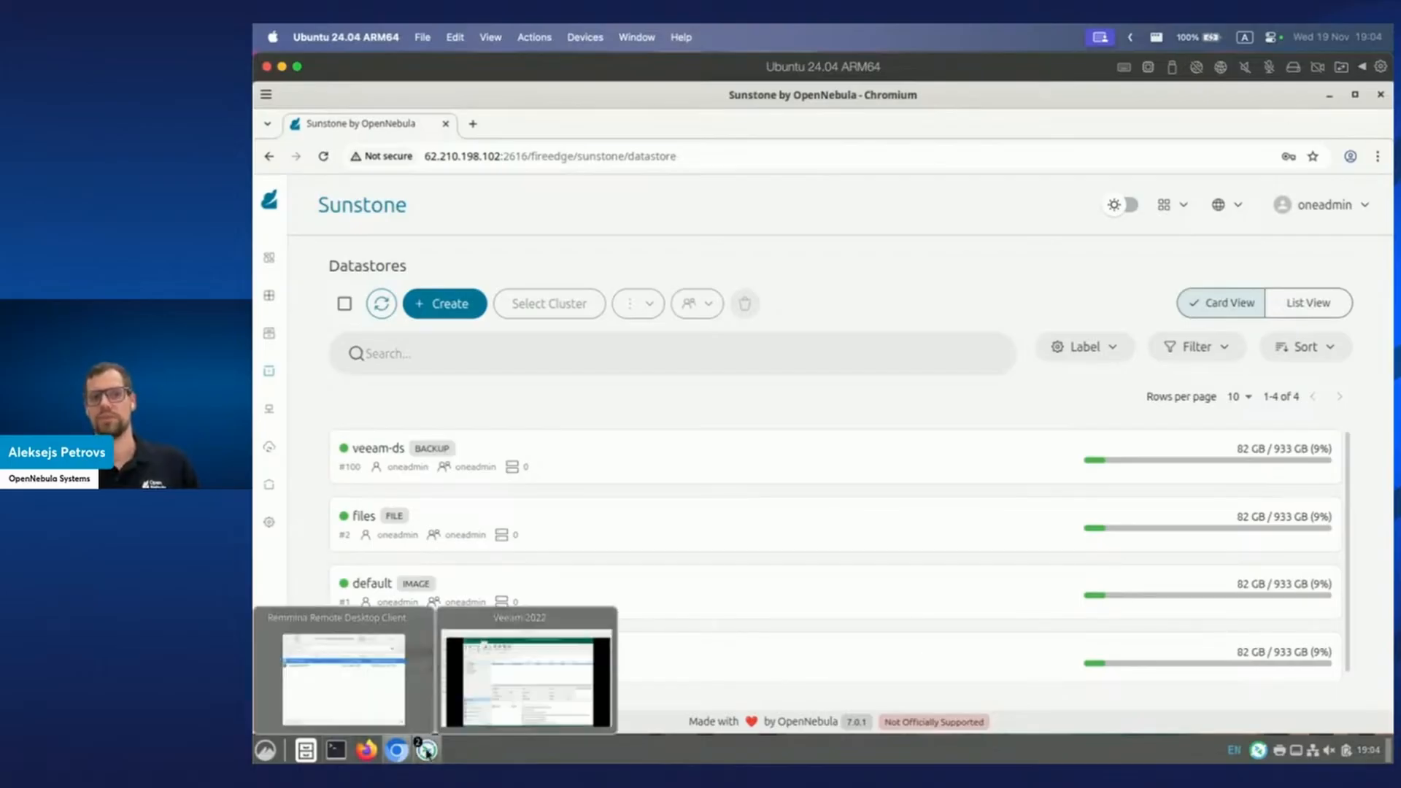
click(526, 678)
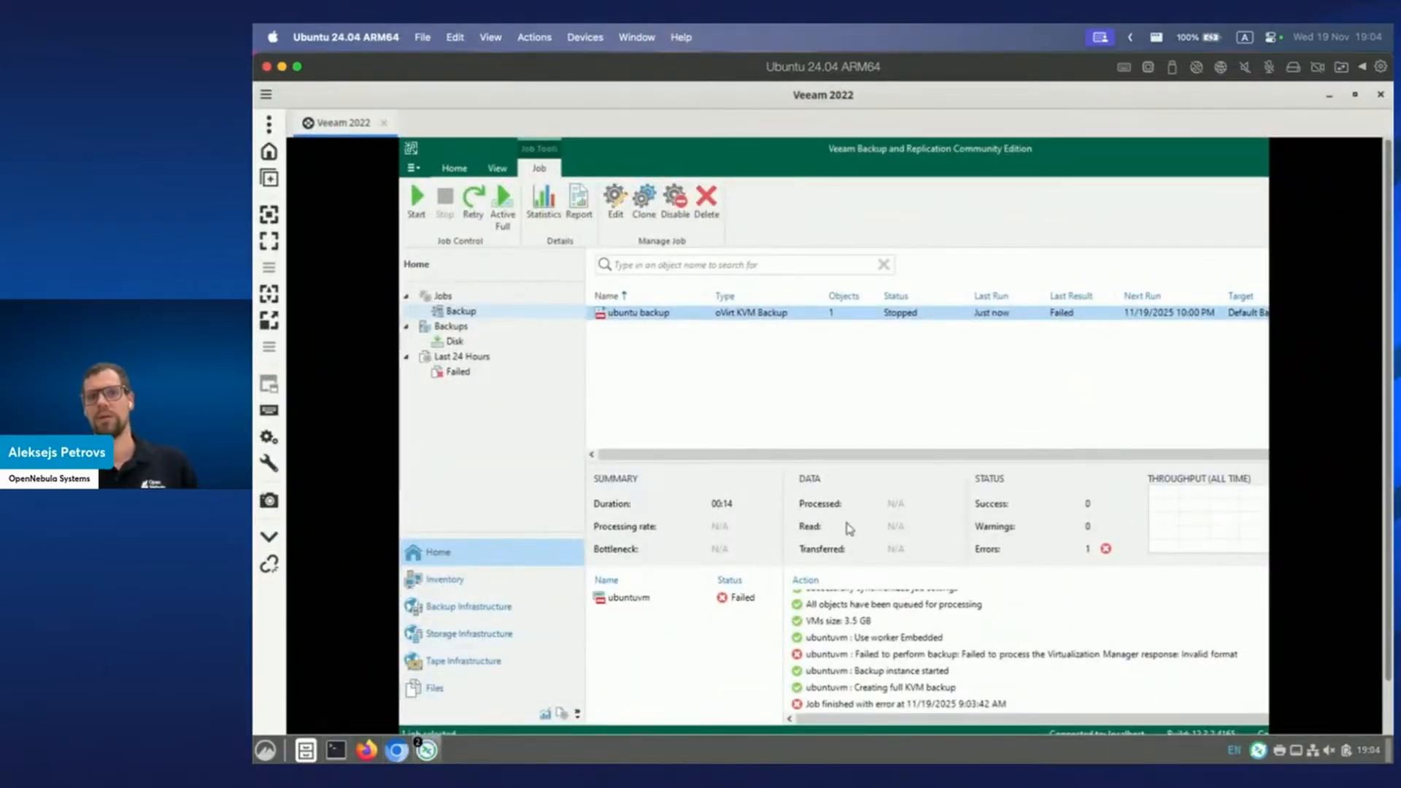
right_click(749, 319)
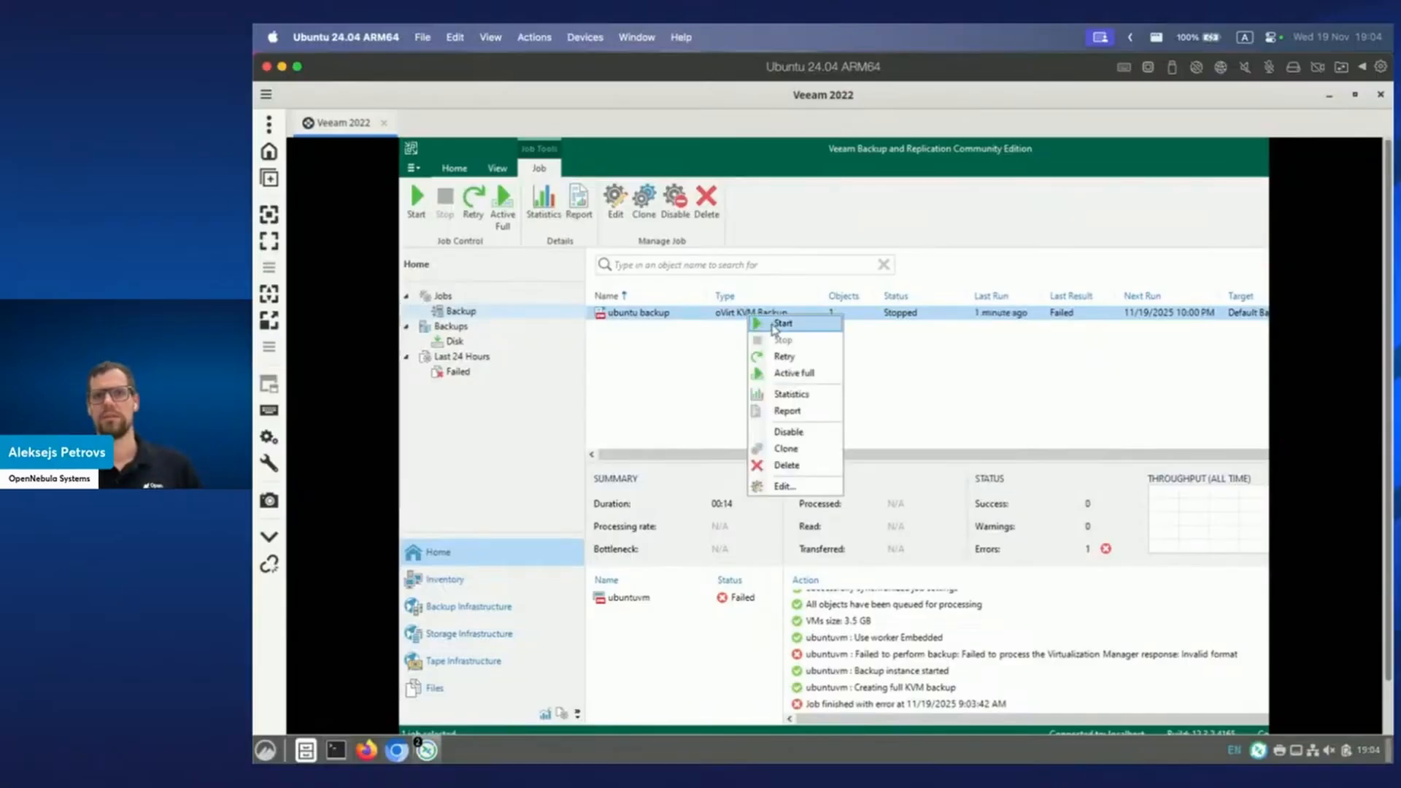
click(794, 357)
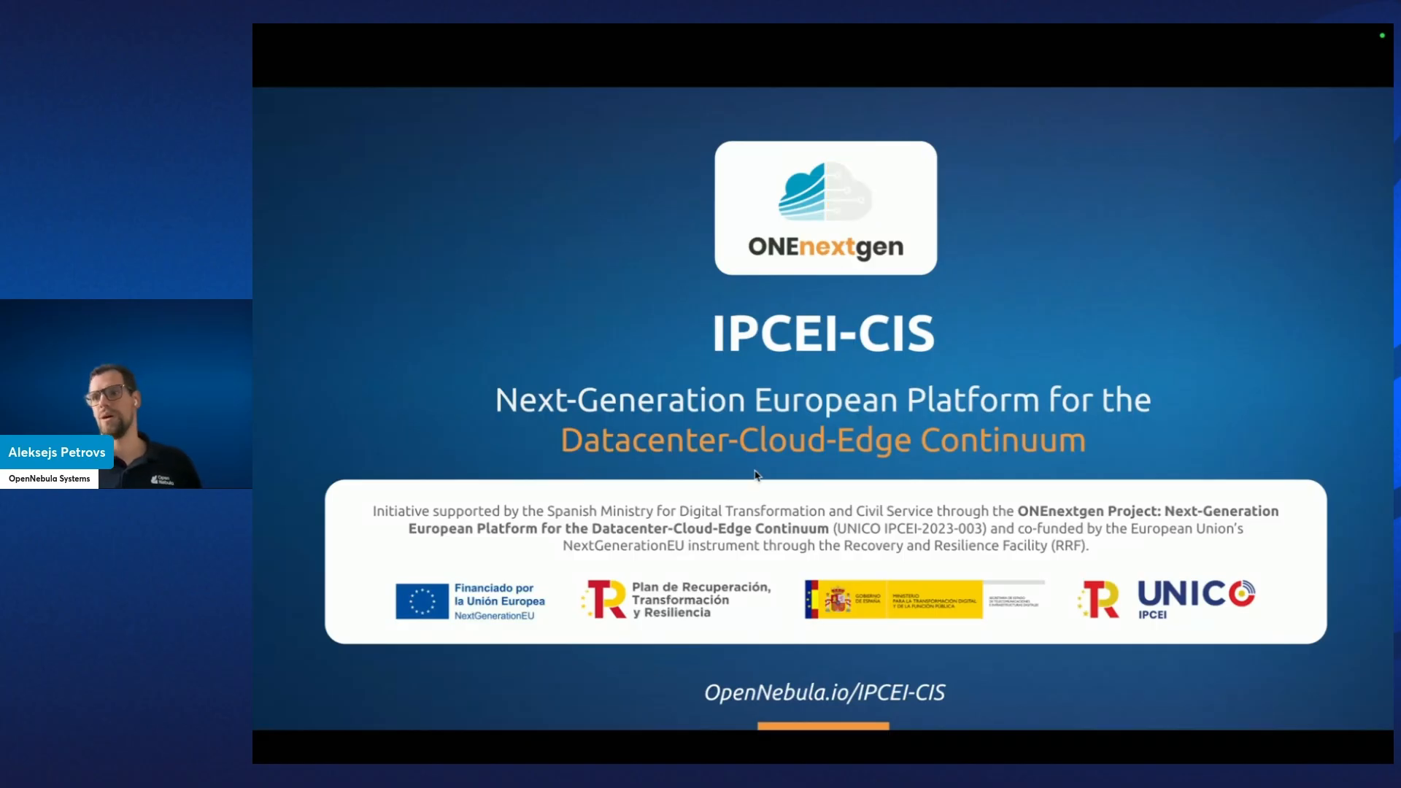
Switch from the slide to the terminal log showing no VEEAM_DS=YES datastore was found.
key(ctrl+Right)
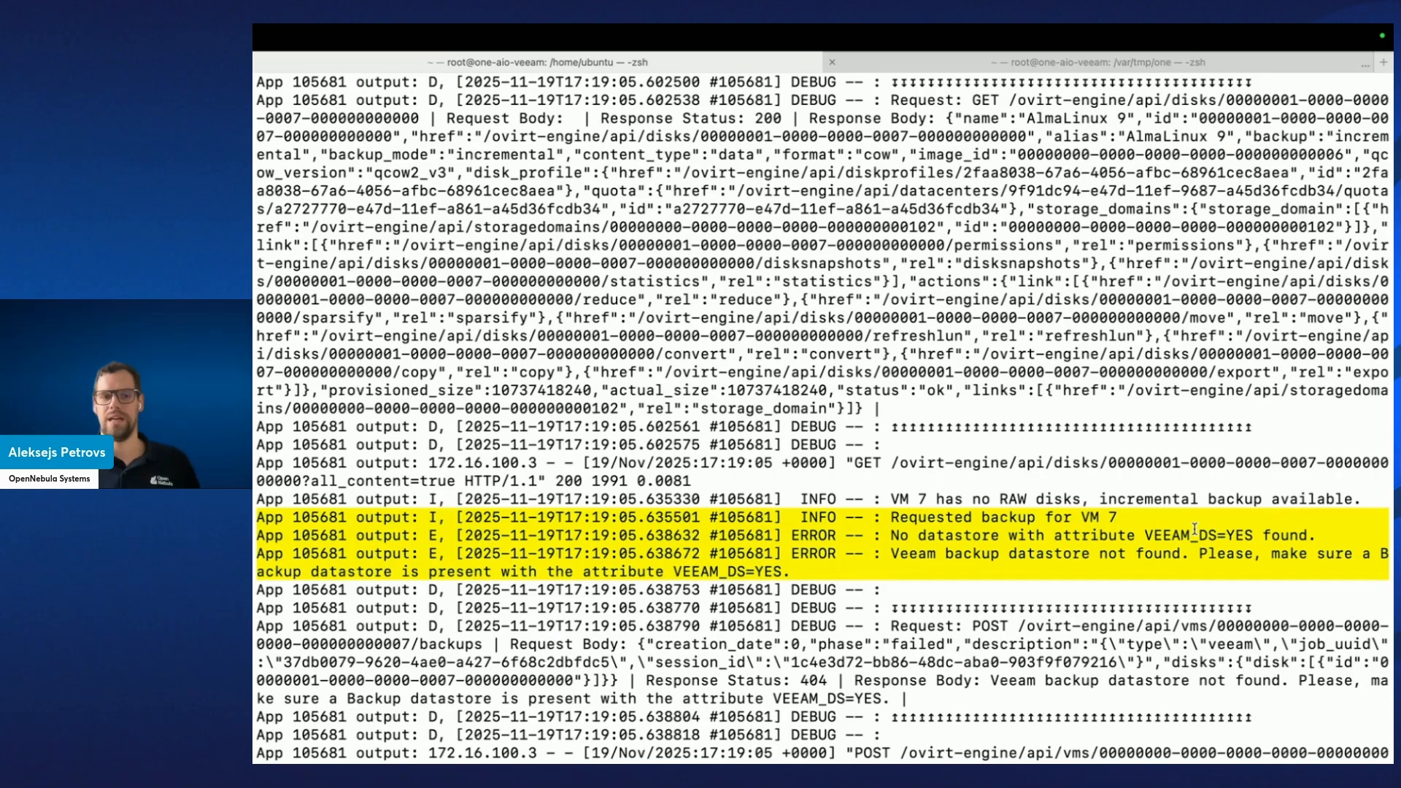
Move two workspaces over to the Sunstone Datastores page listing veeam-rsync (#102).
key(ctrl+Right)
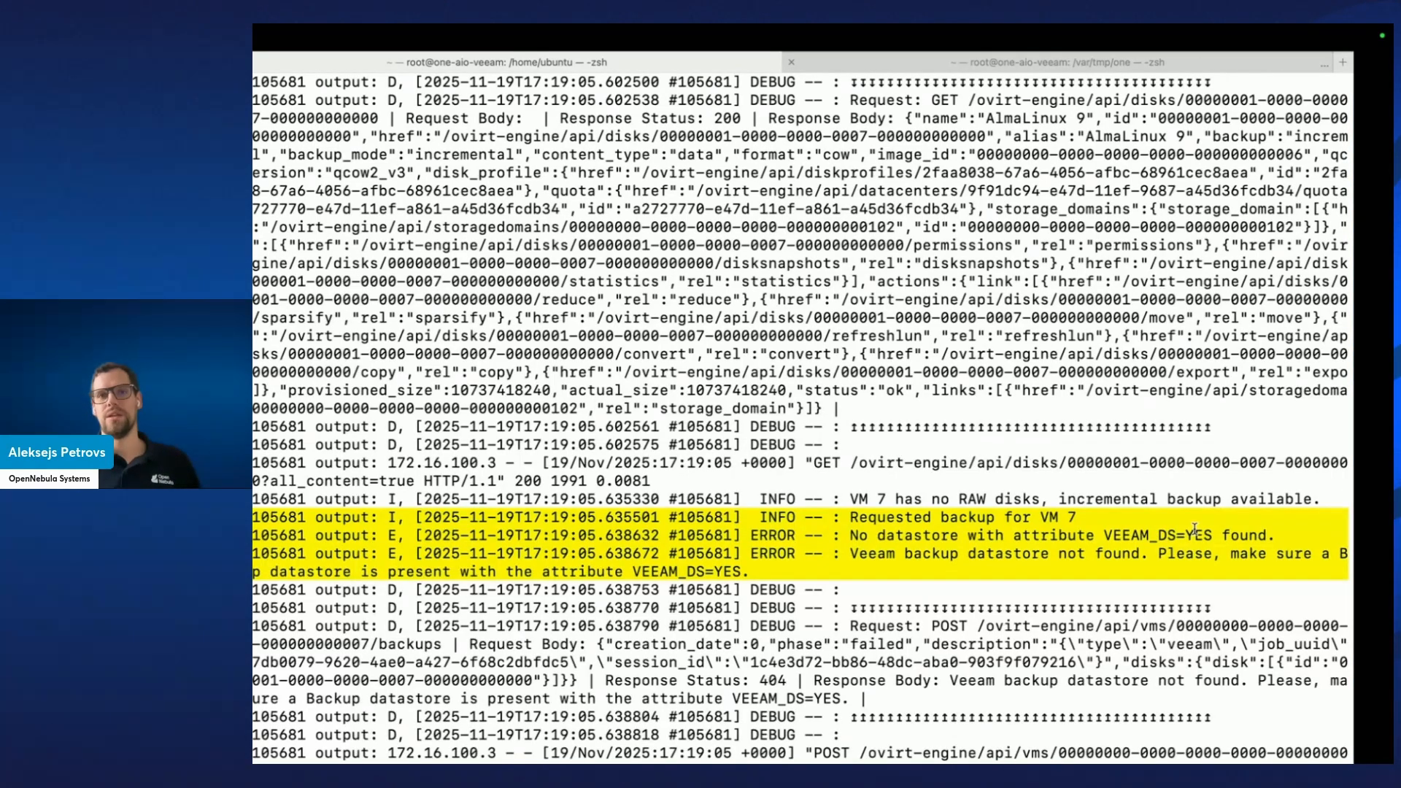
key(ctrl+Right)
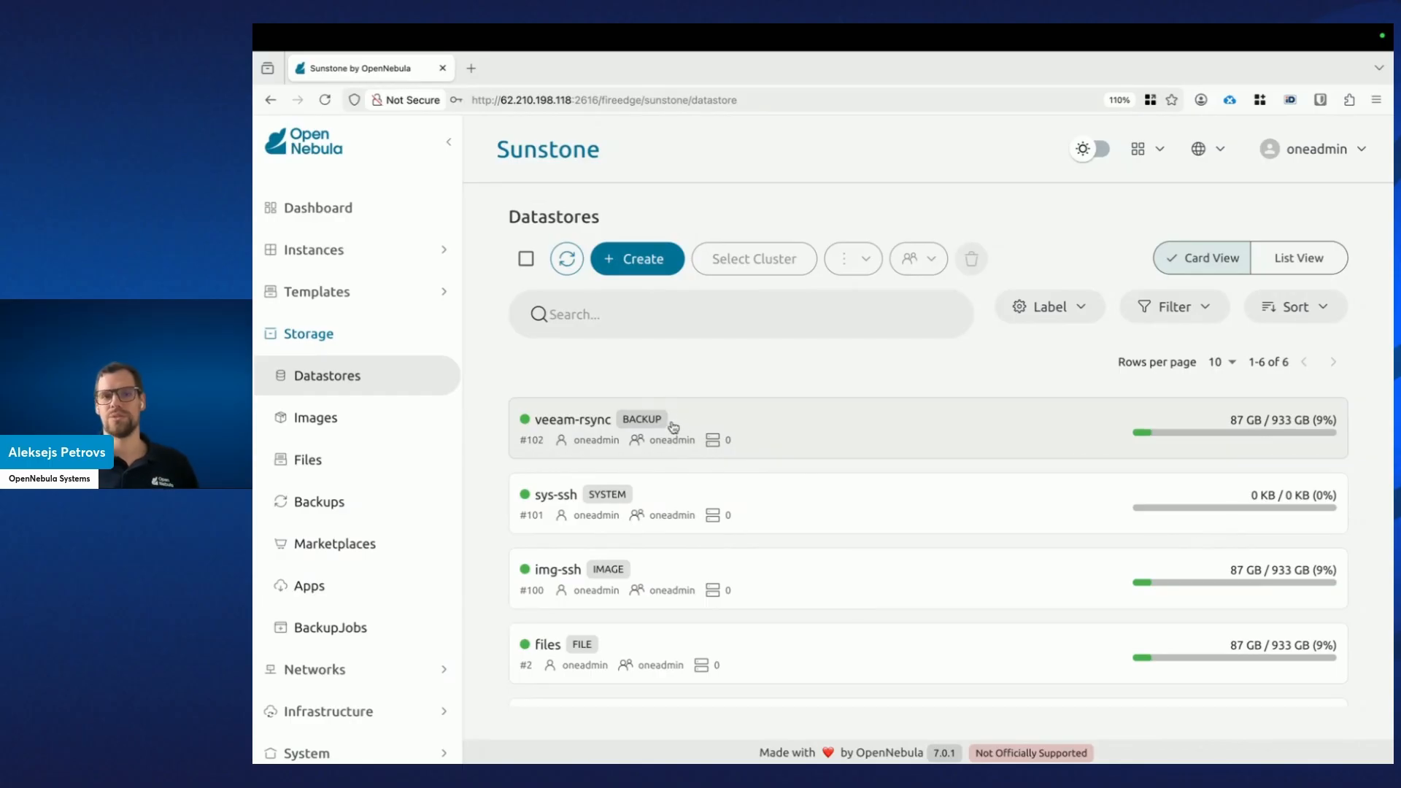
Open the veeam-rsync datastore details and highlight its VEEAM_DS attribute set to YES.
click(839, 435)
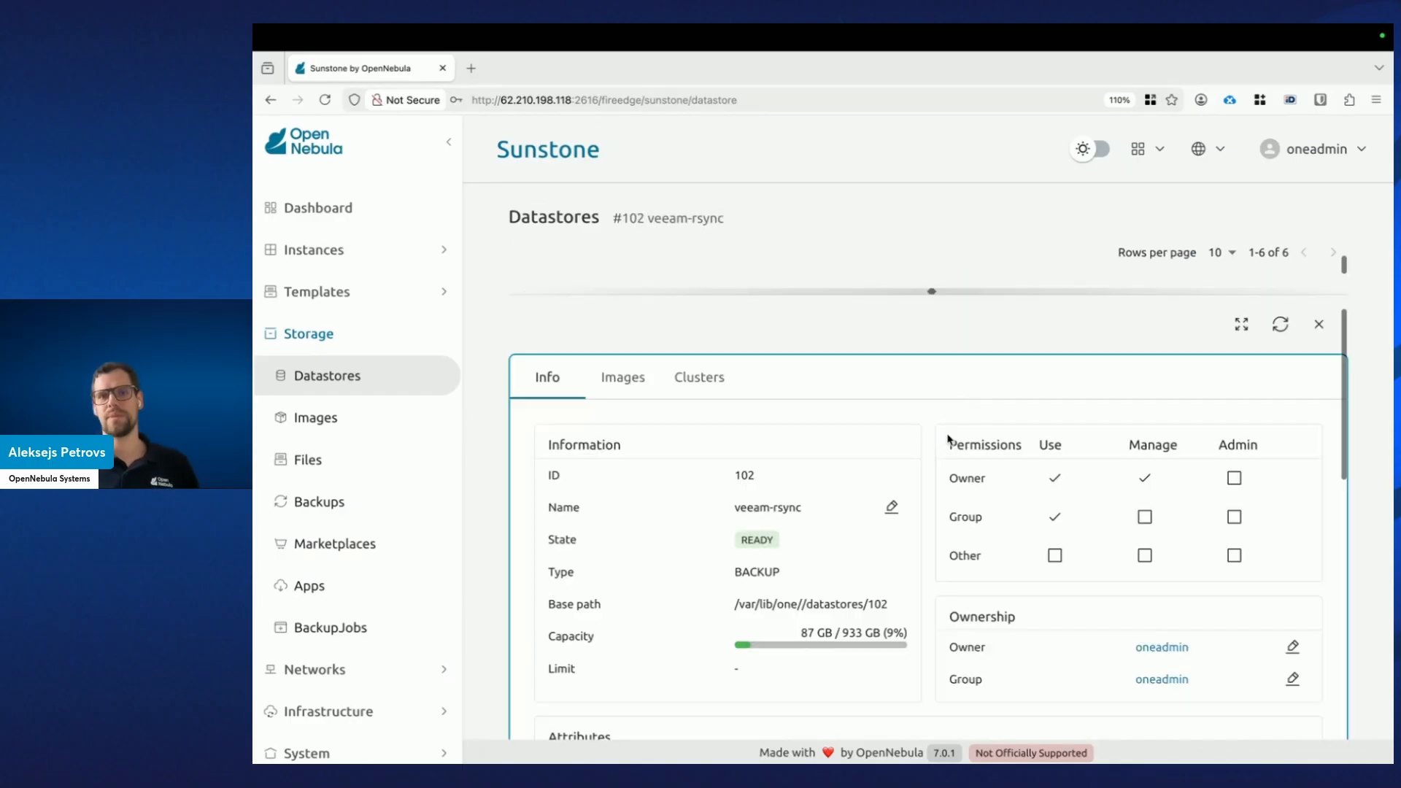
scroll(927, 513, down, 3)
scroll(926, 513, down, 5)
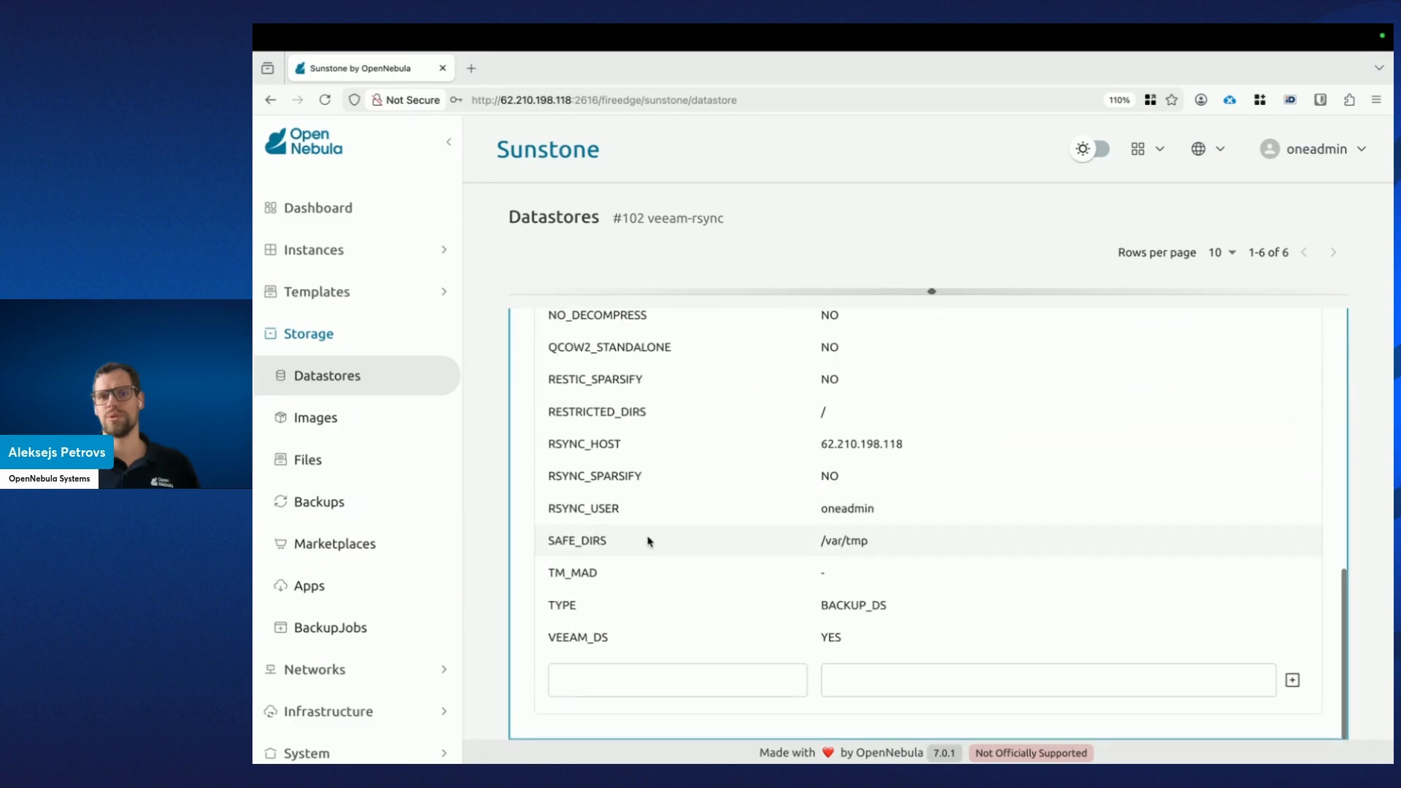
double_click(598, 637)
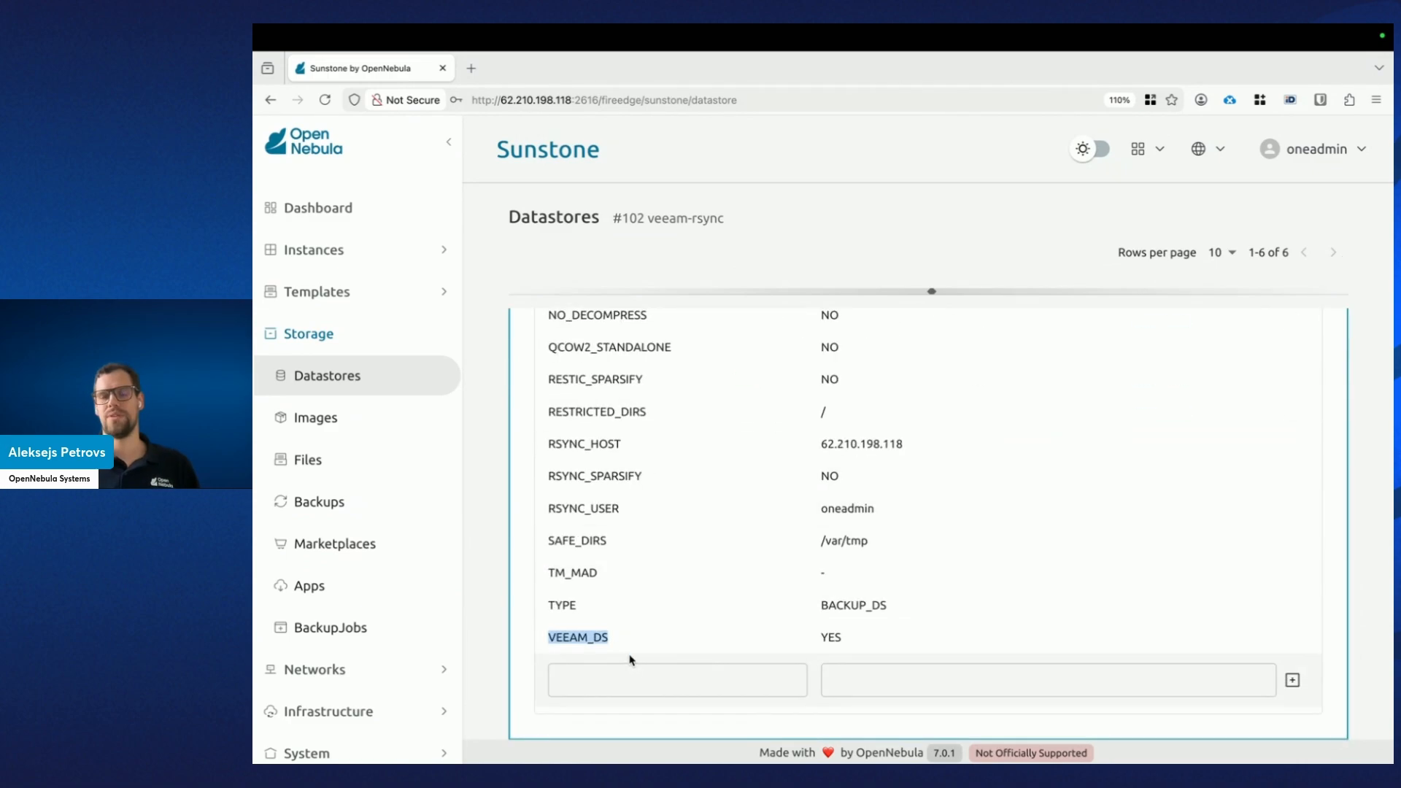
click(861, 640)
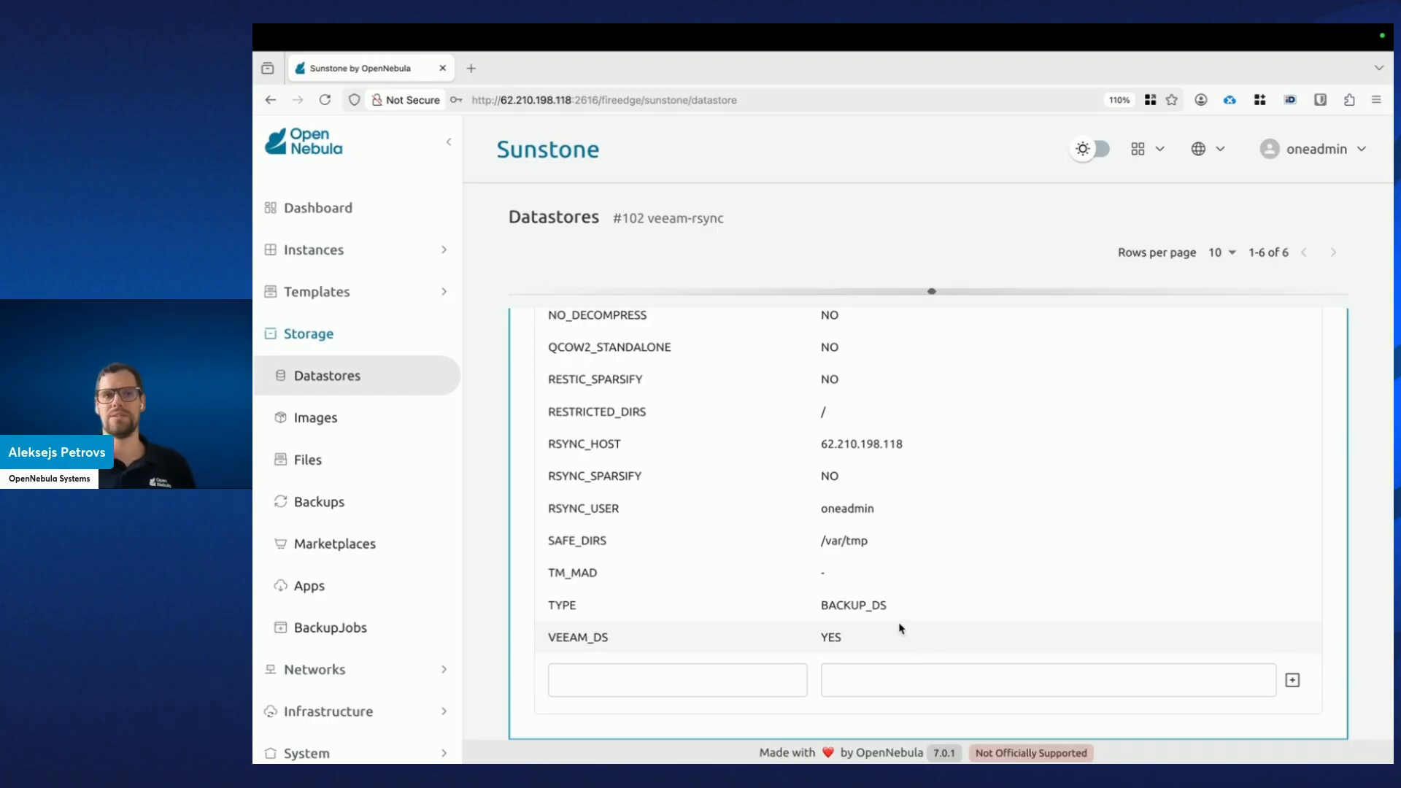
scroll(905, 628, up, 10)
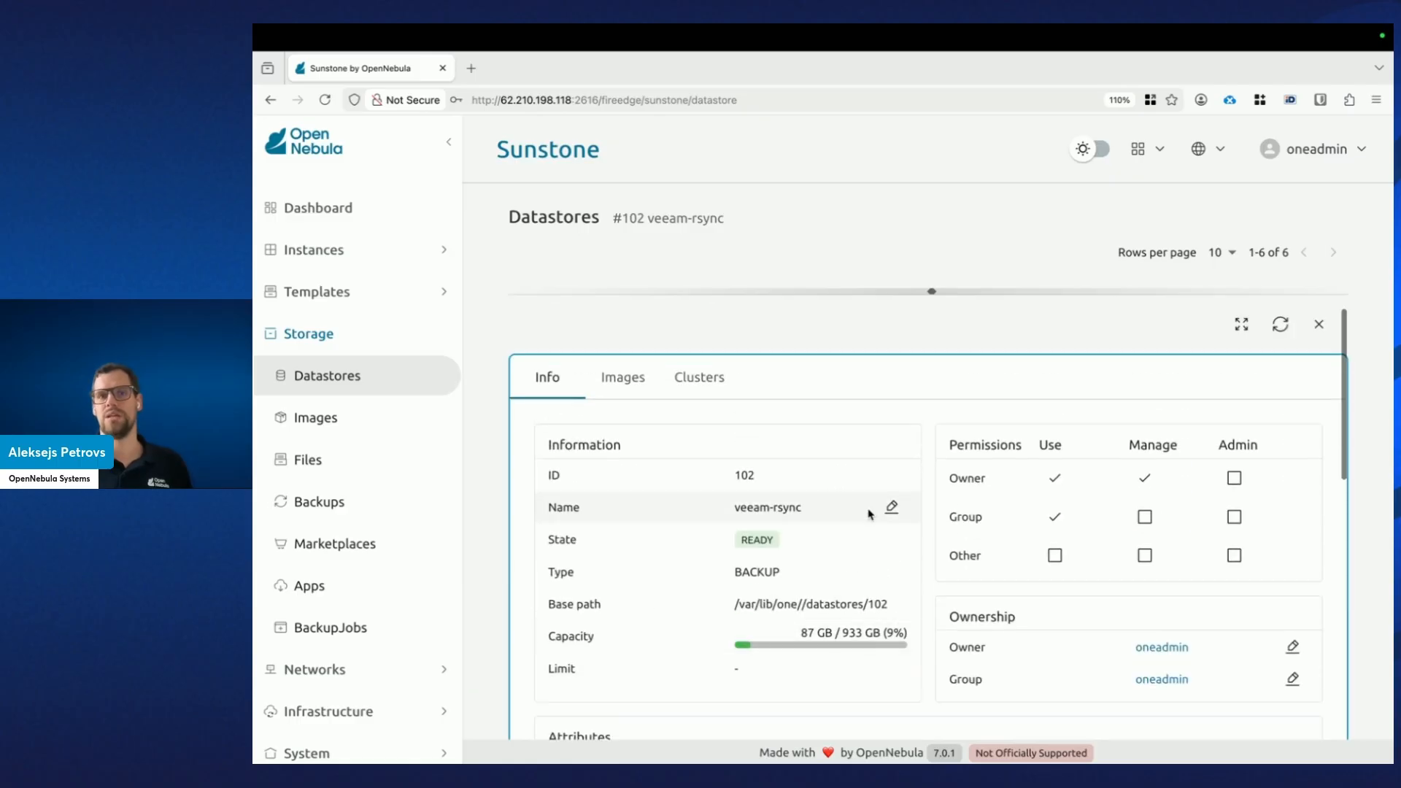
Close the datastore details, review ubuntuvm in the VMs list, then switch to the Veeam desktop.
click(1315, 326)
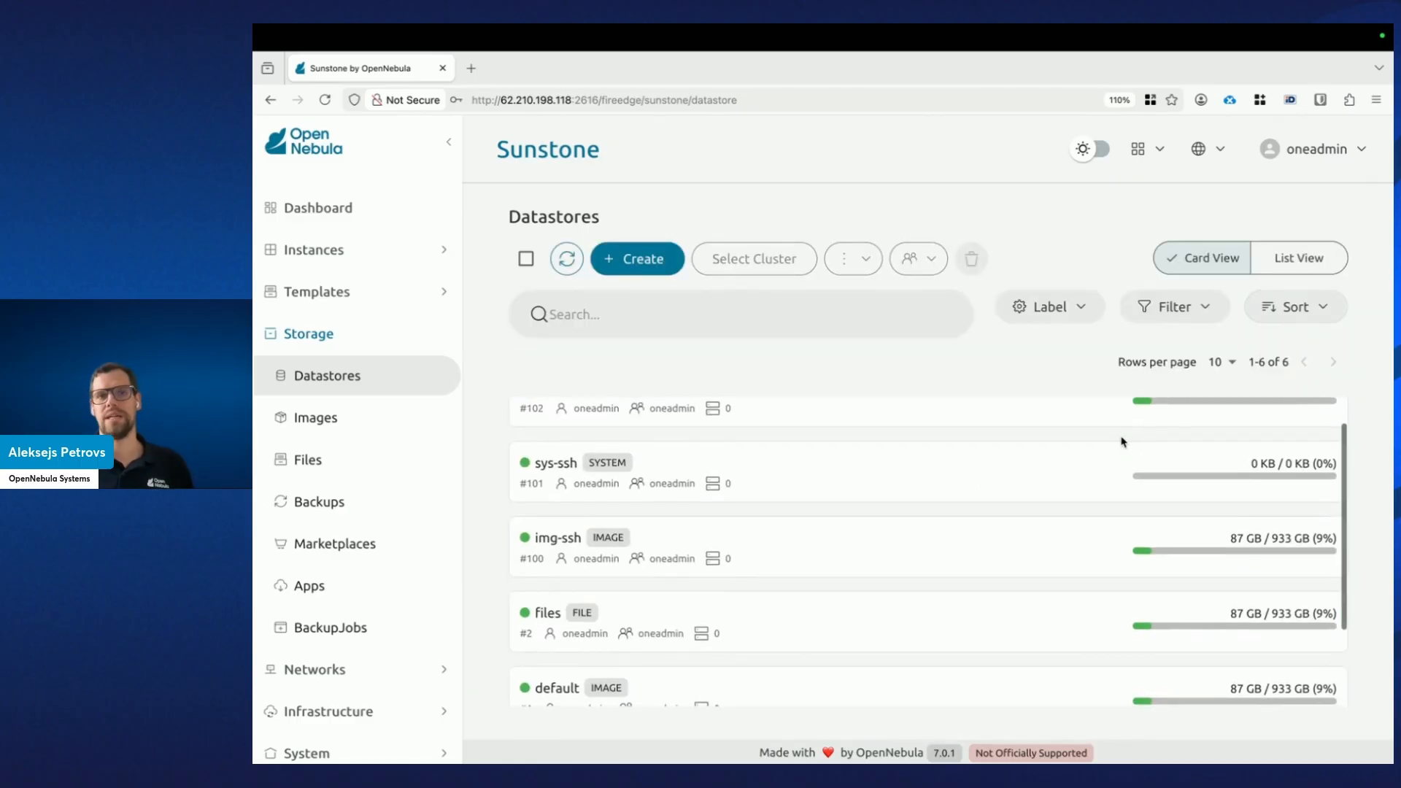
scroll(1095, 467, up, 1)
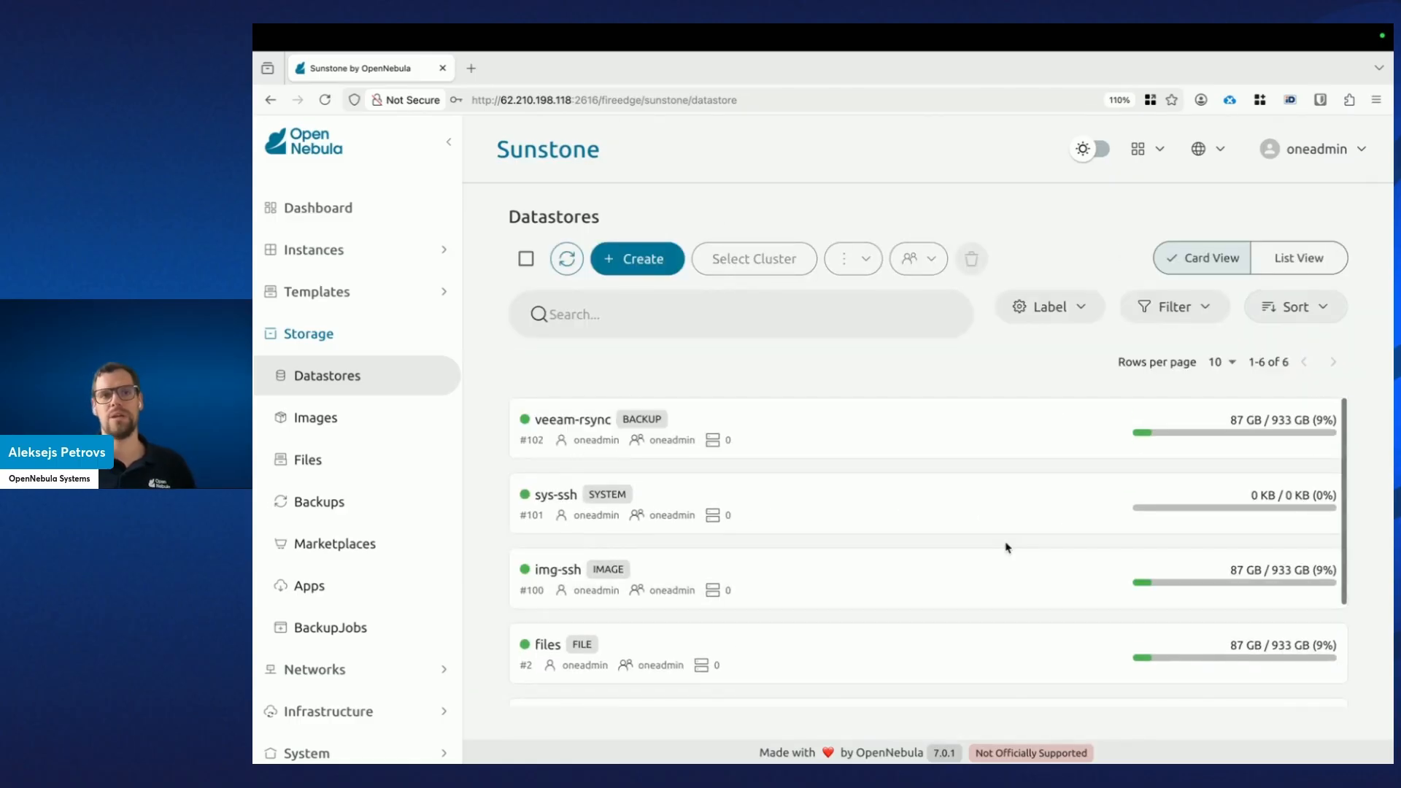
click(406, 252)
click(409, 298)
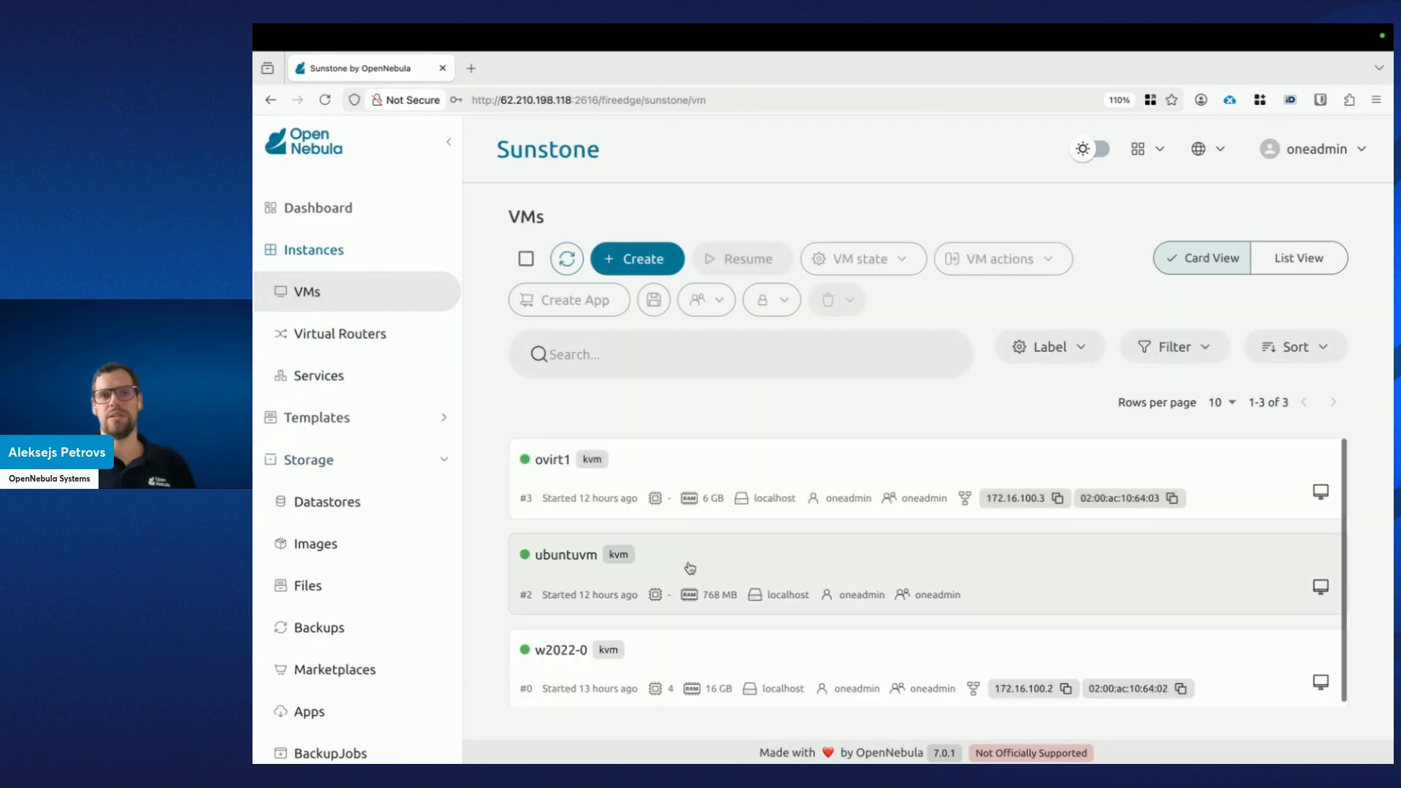
click(590, 585)
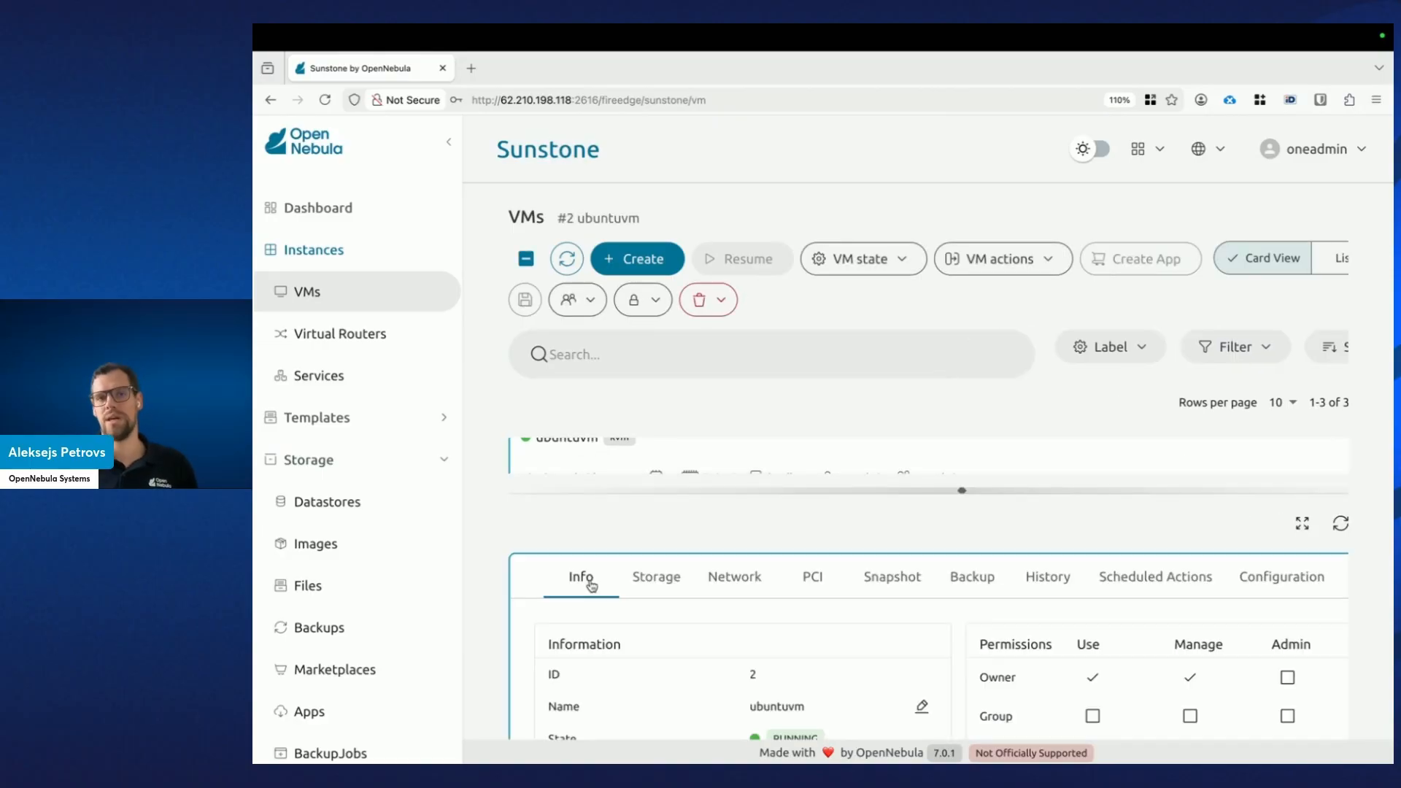
drag(963, 492, 962, 687)
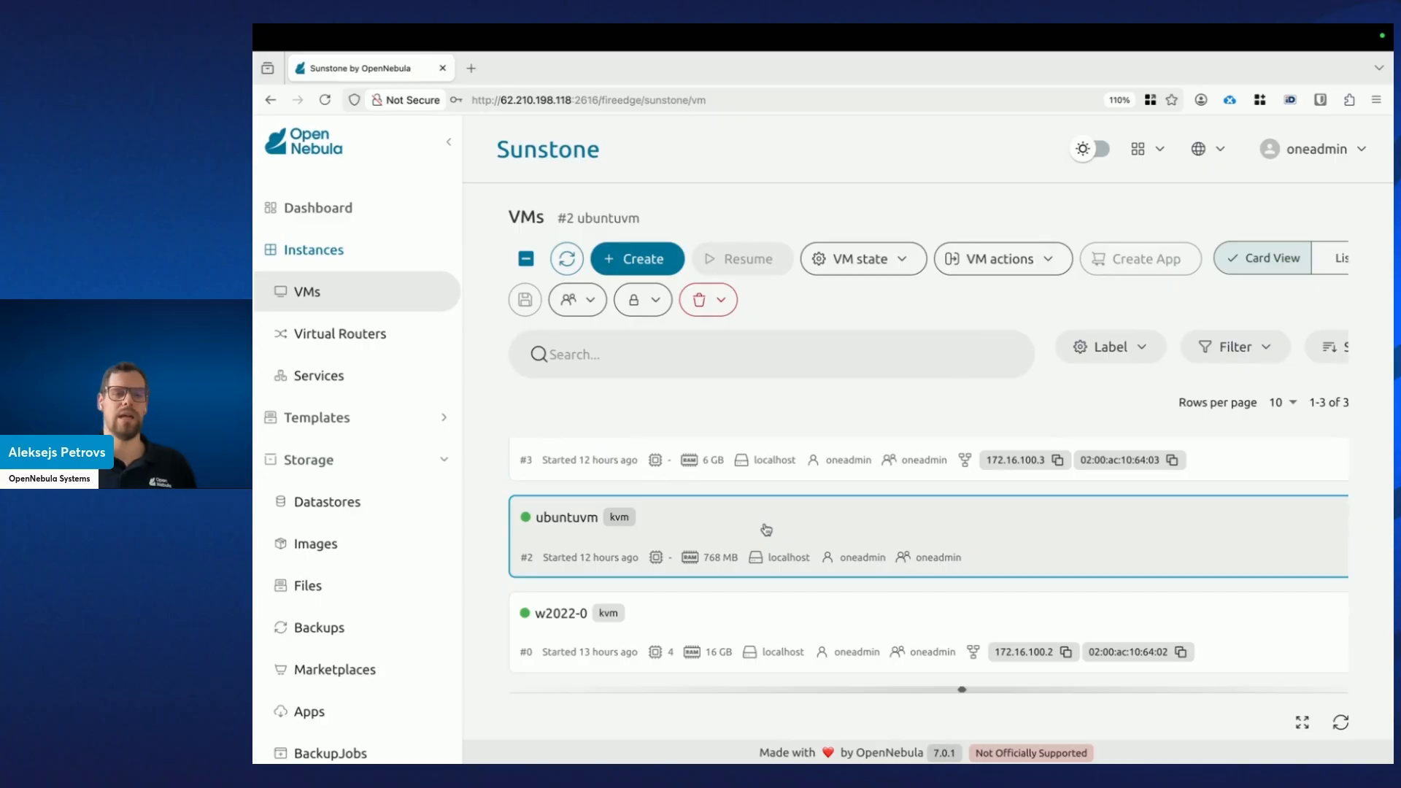
key(ctrl+Left)
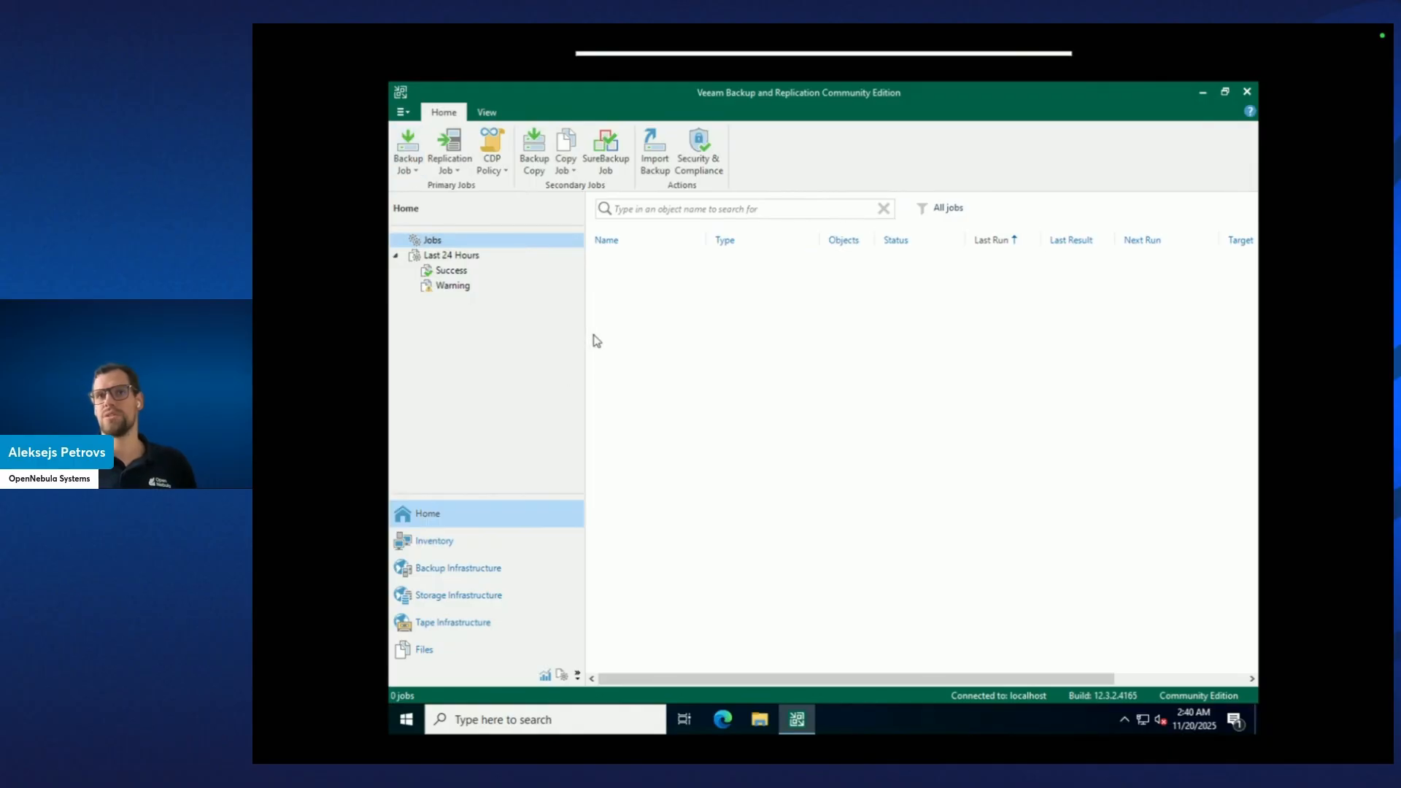
Start a VM backup job with the default name and add ubuntuvm from host 62.210.198.118.
click(414, 153)
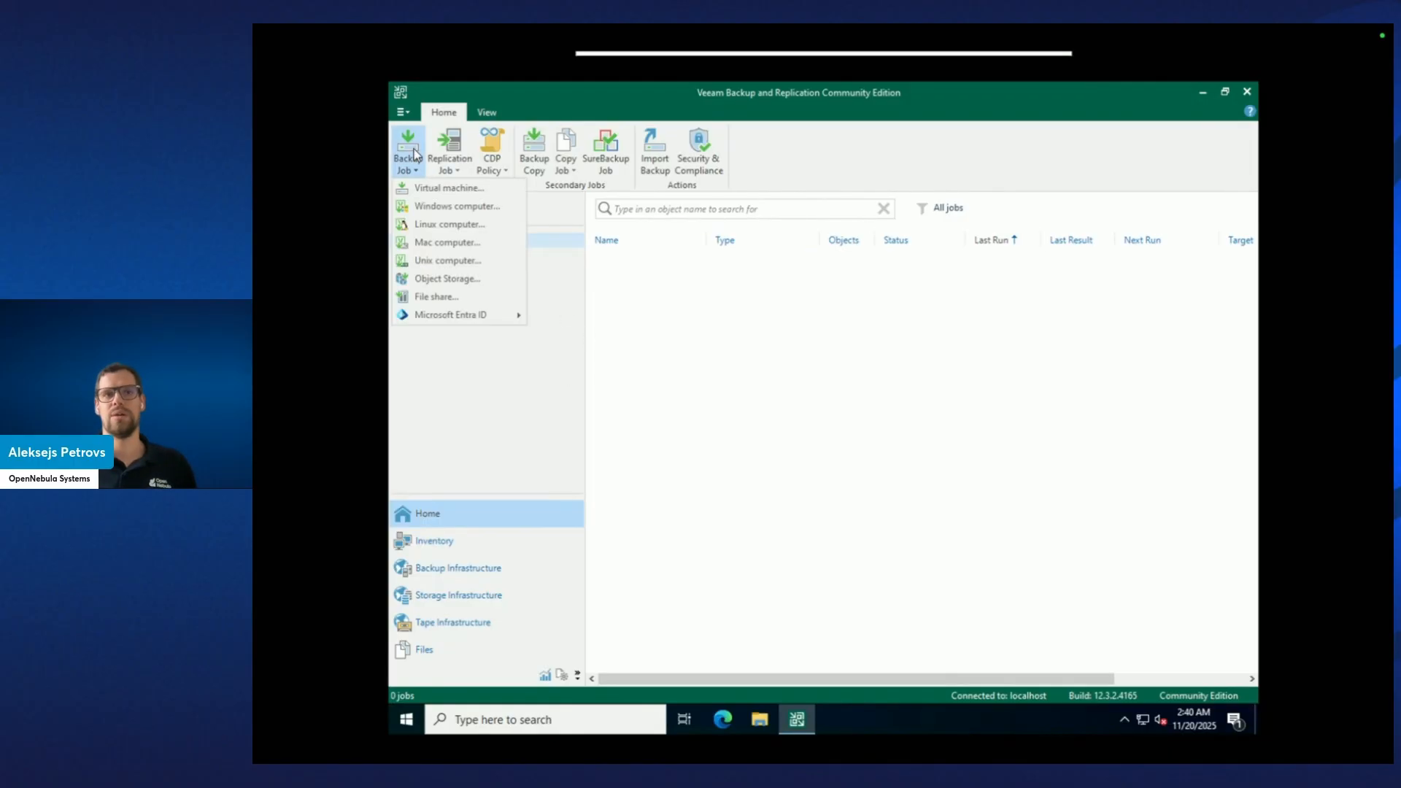
click(481, 190)
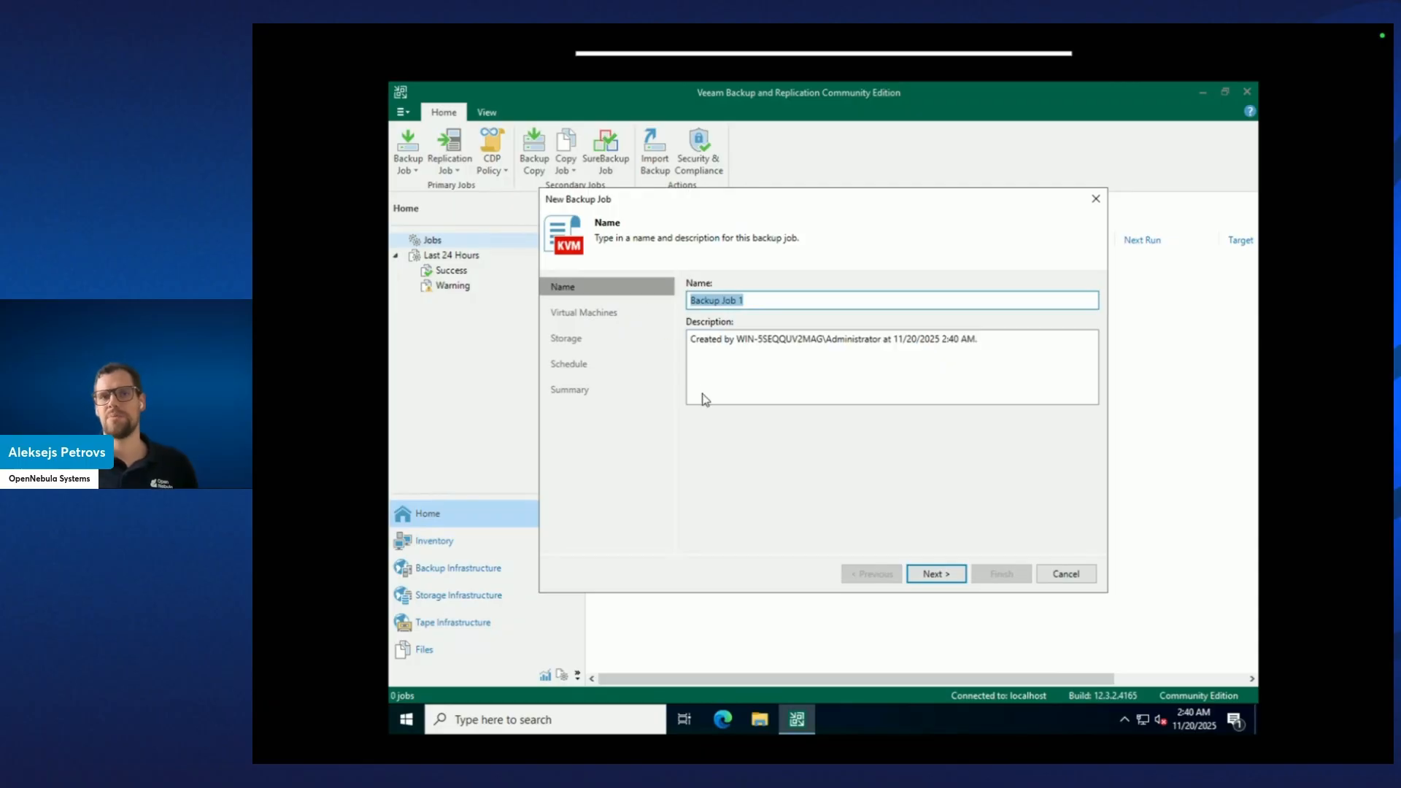
click(935, 574)
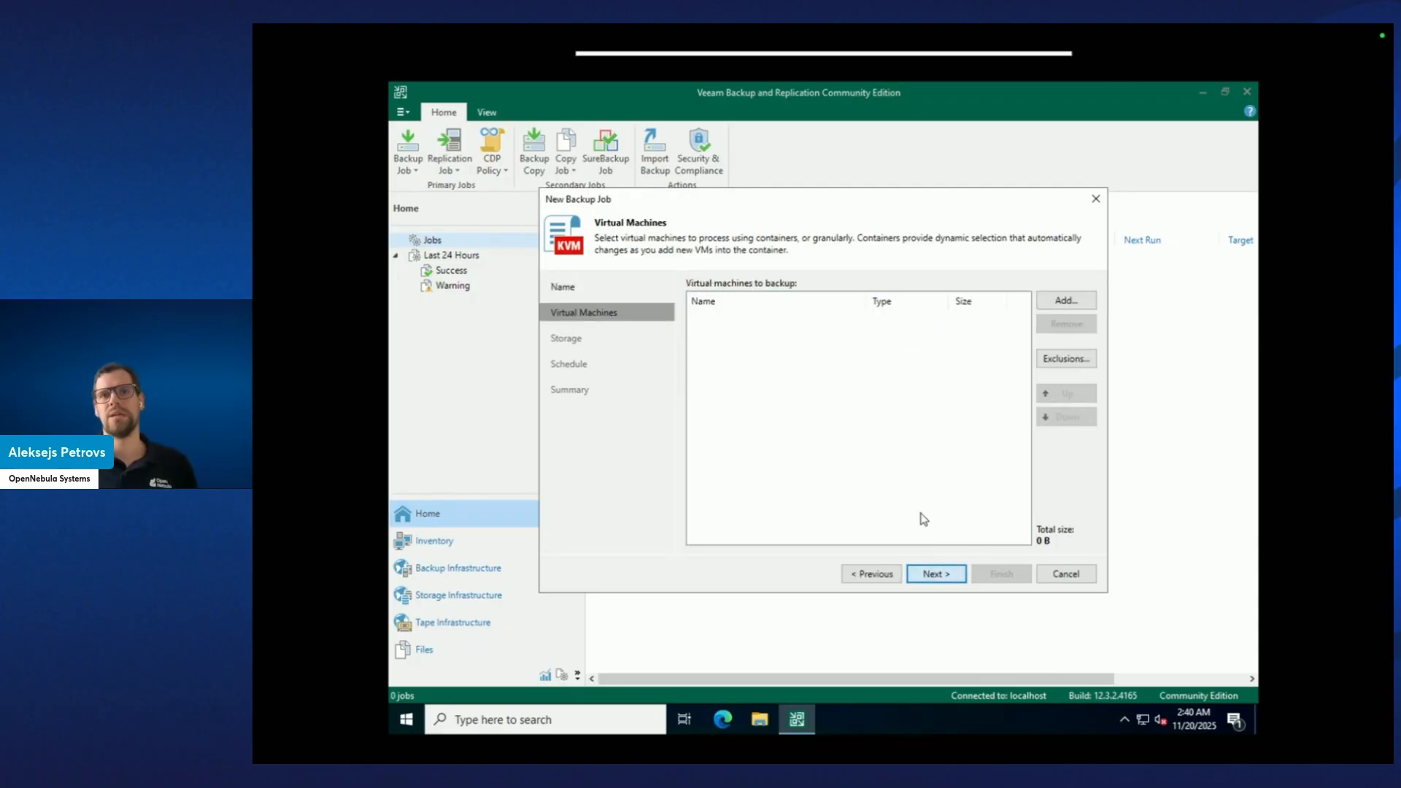
click(1054, 302)
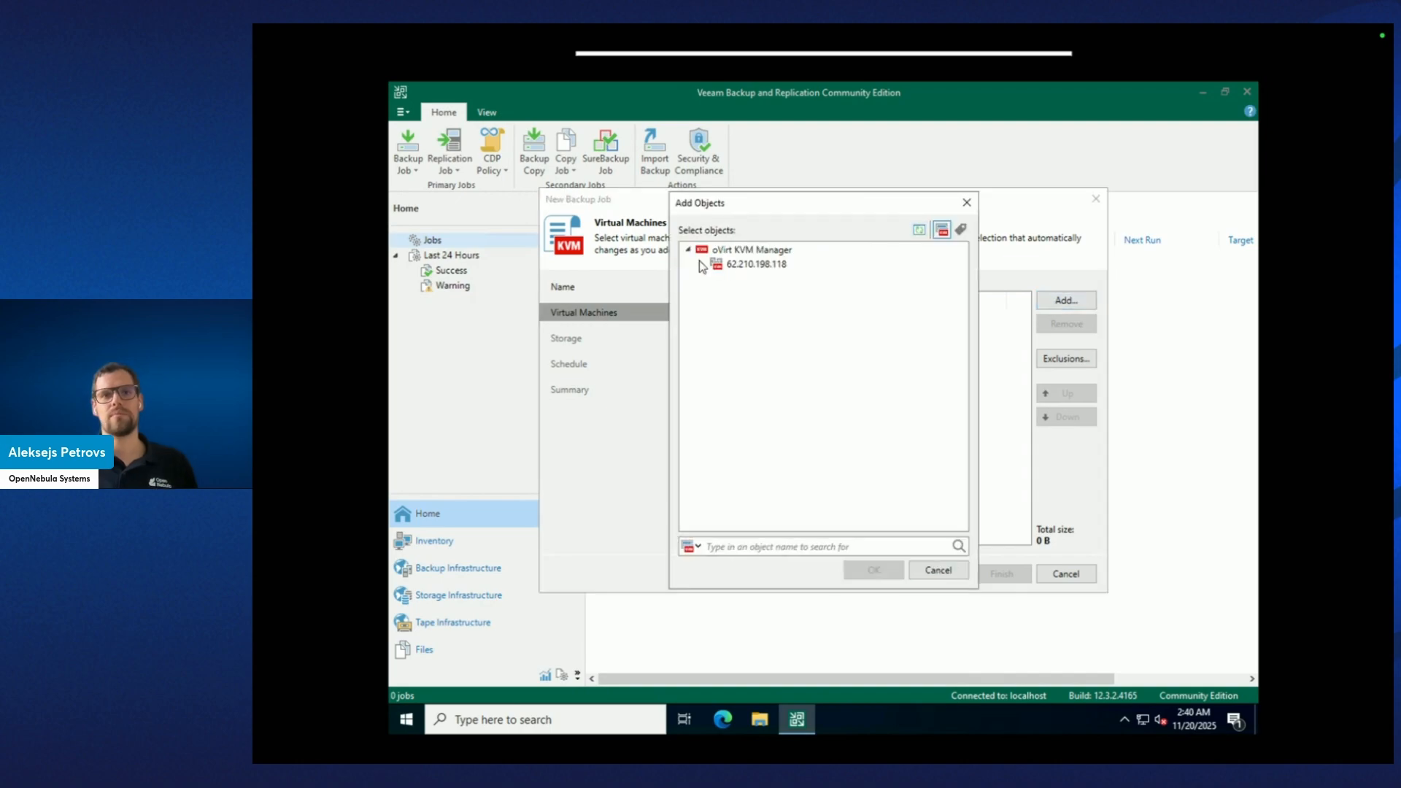
click(701, 264)
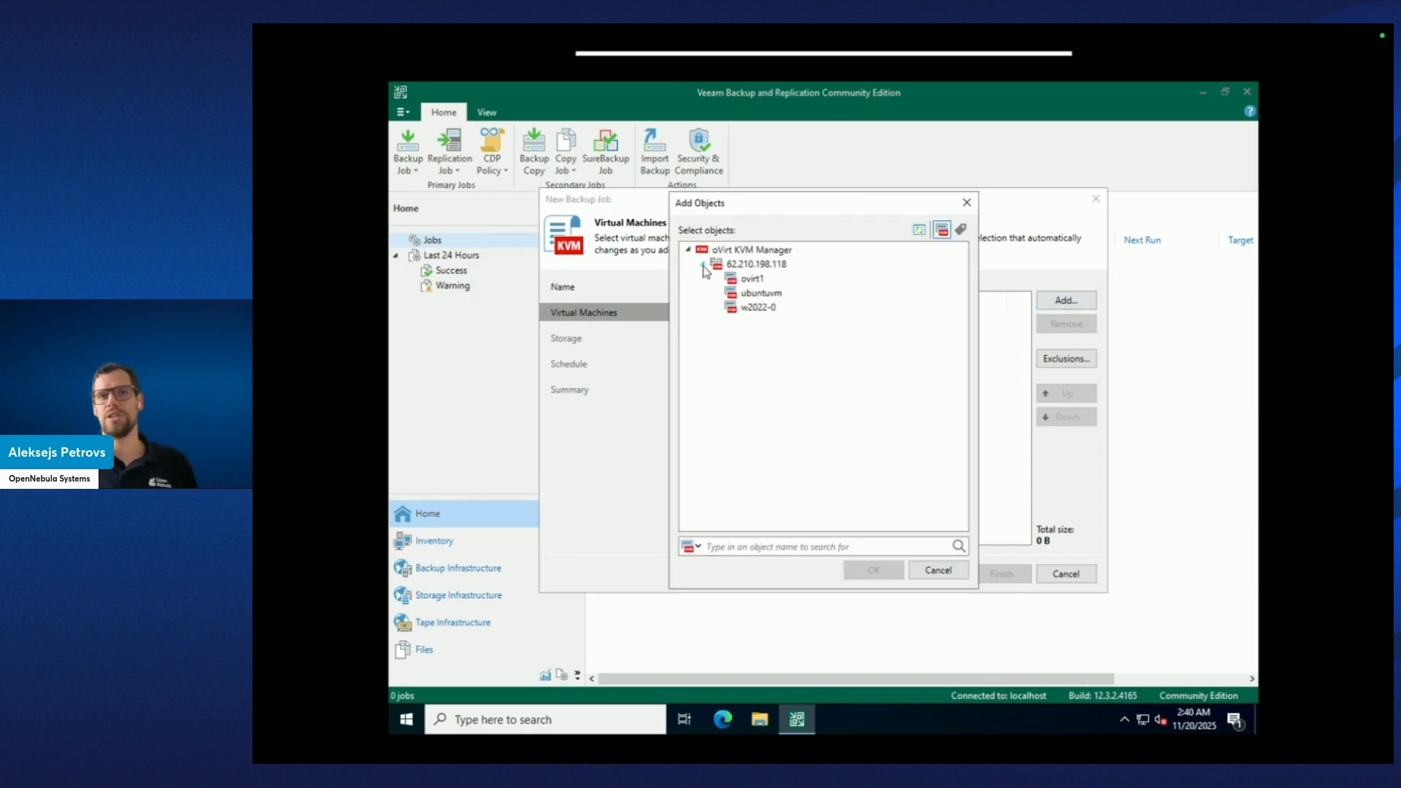
click(759, 293)
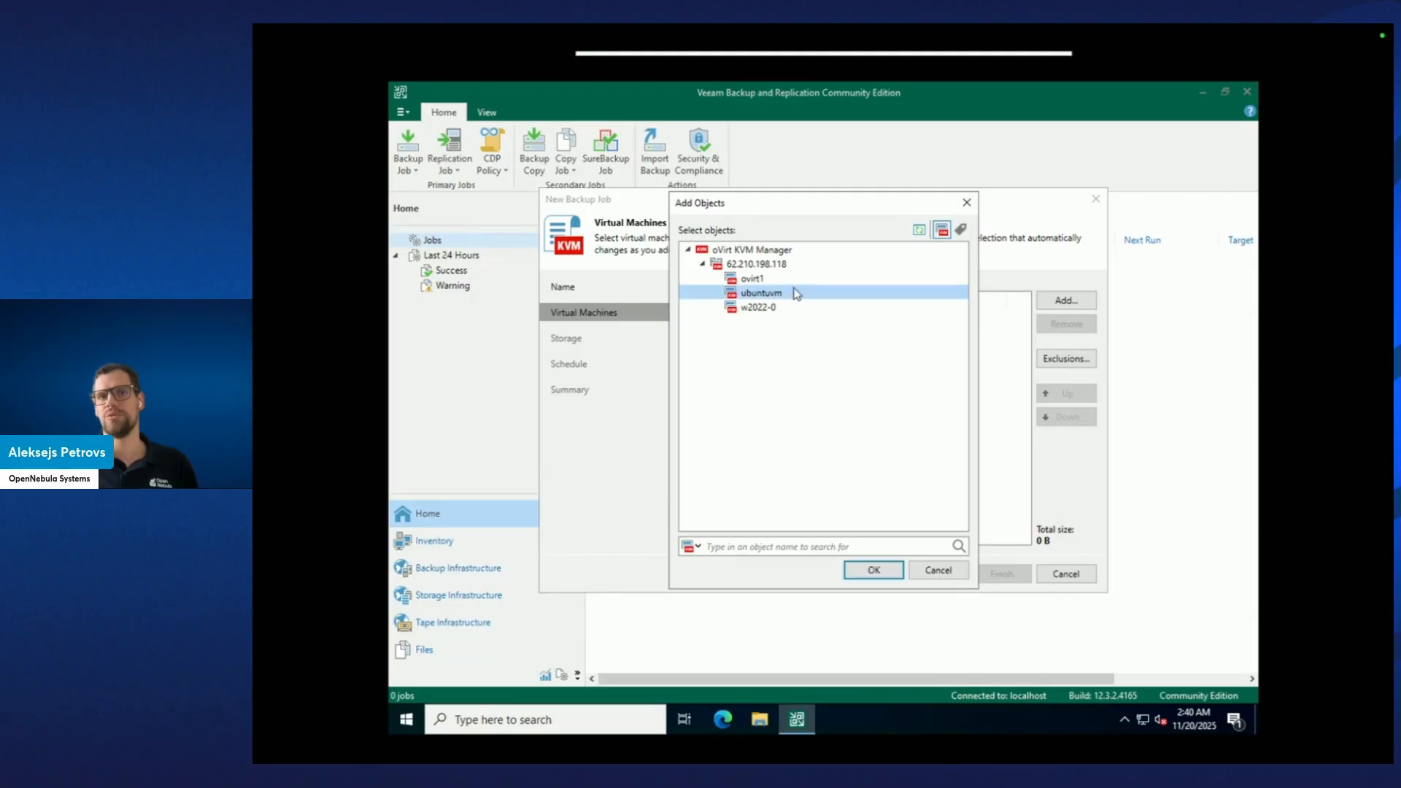
click(872, 570)
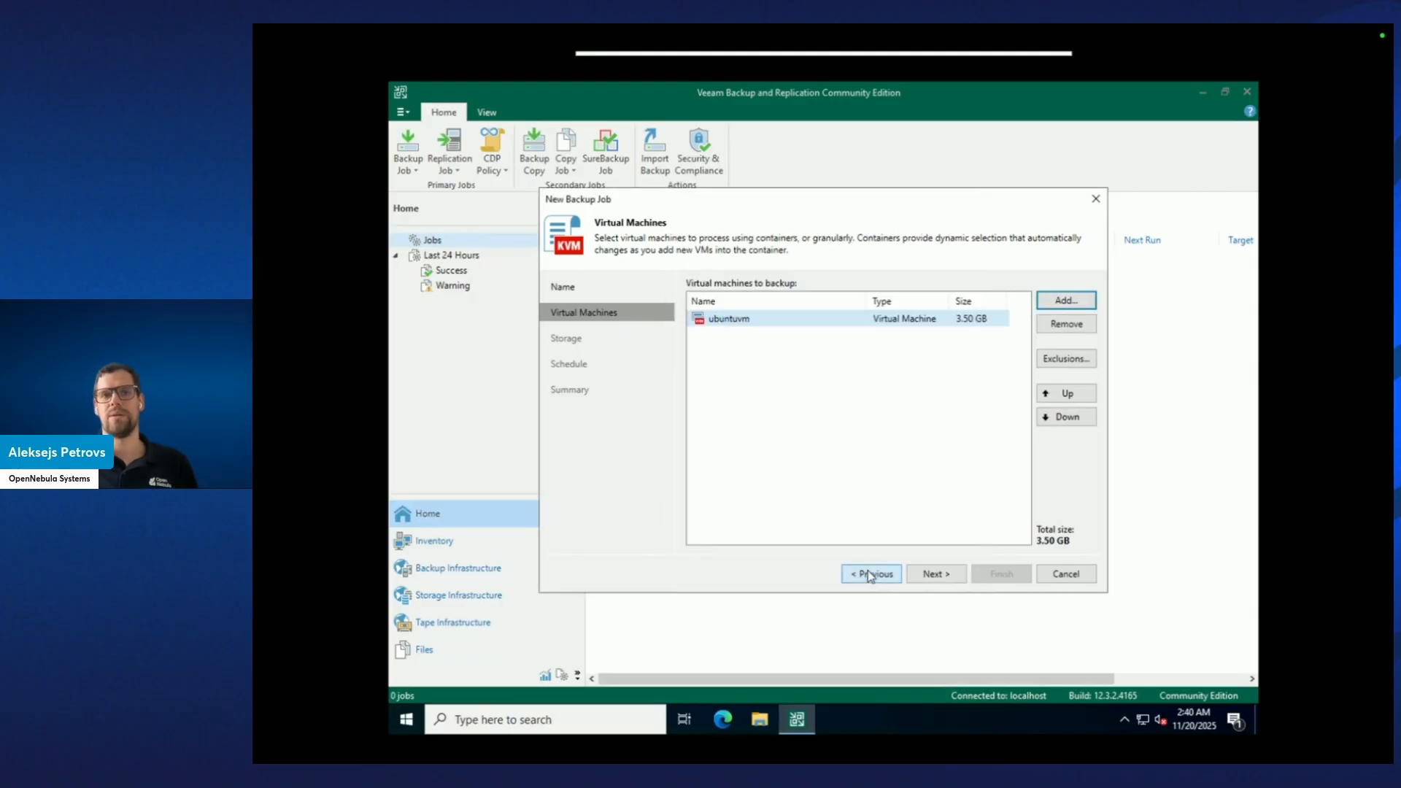
Schedule Backup Job 1 daily at 10:00 PM and finish it set to run immediately.
click(933, 577)
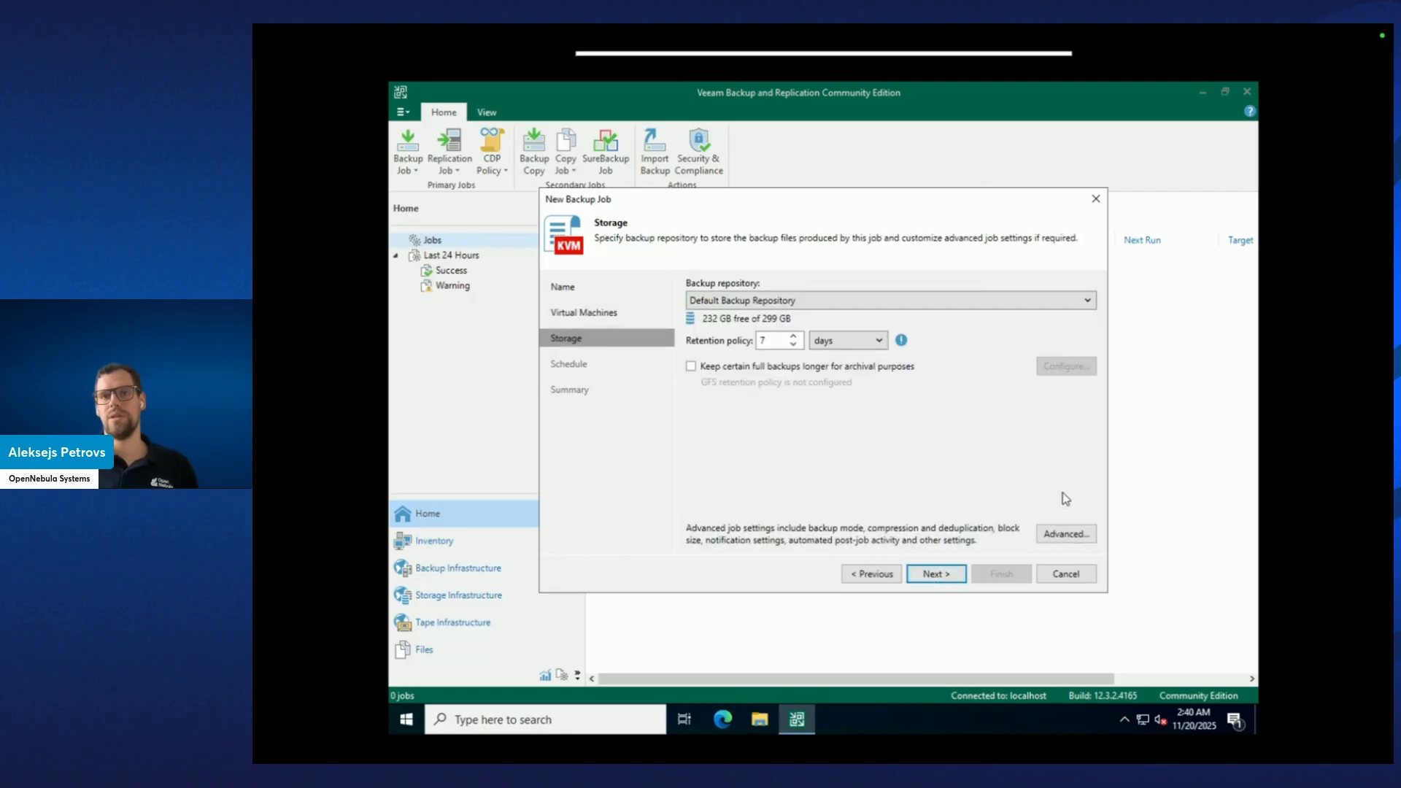
click(944, 574)
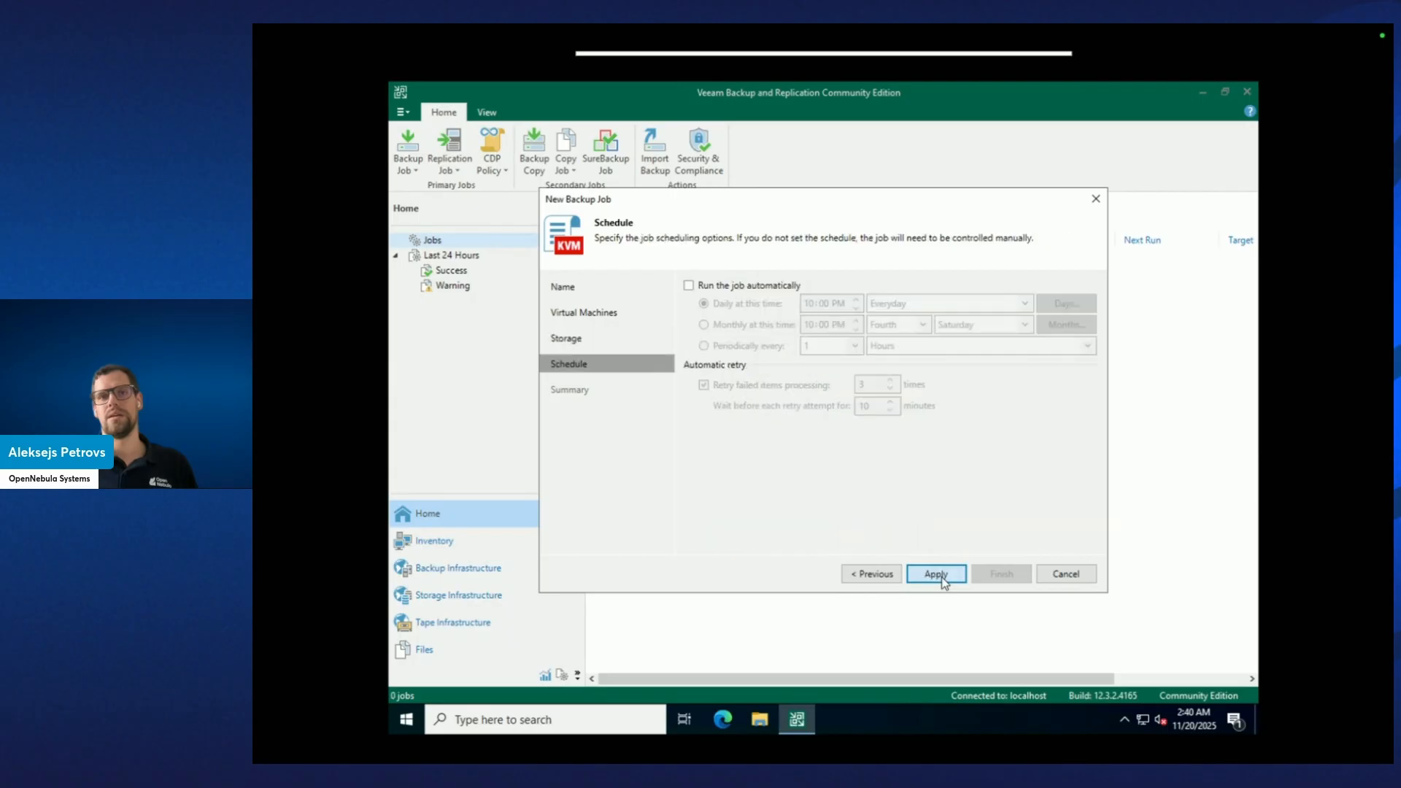
click(688, 286)
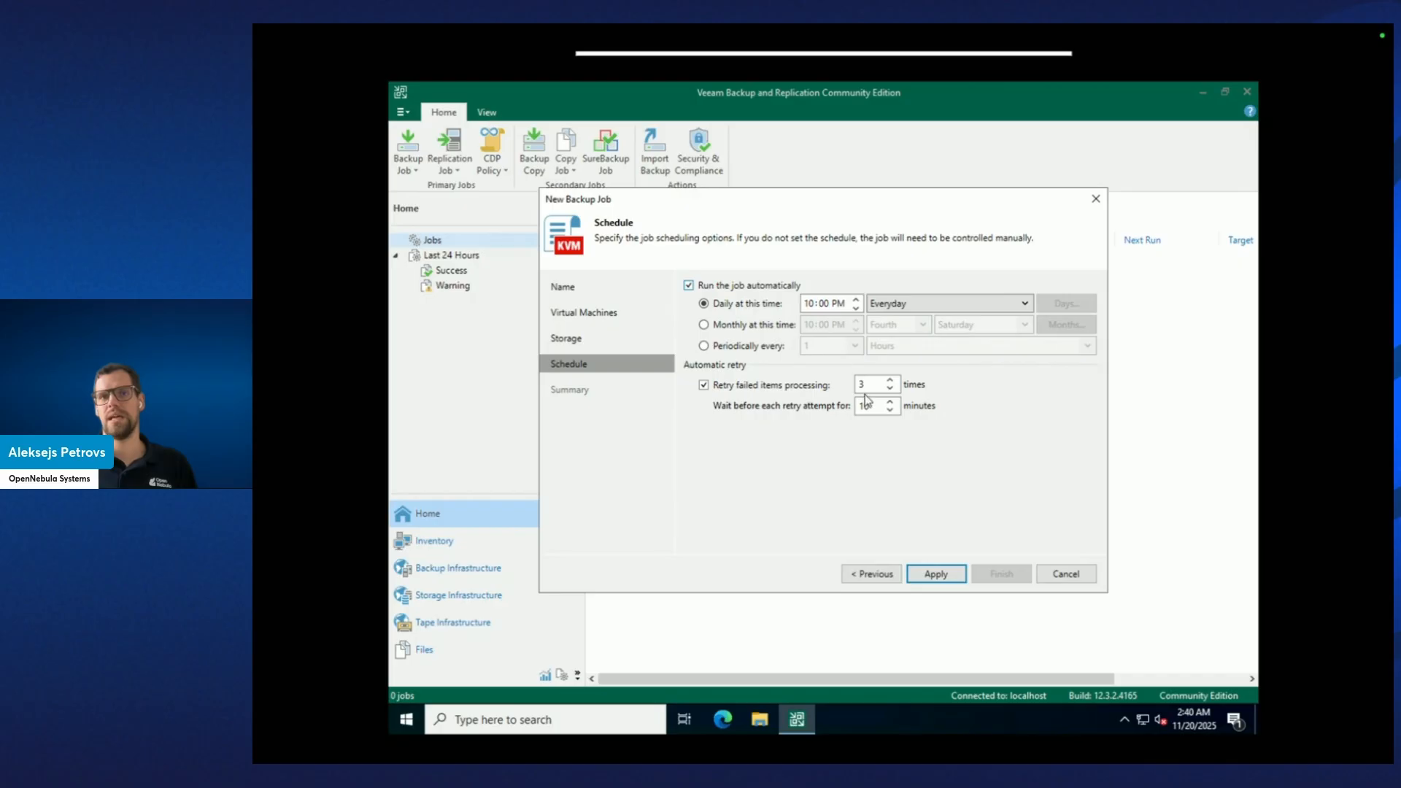
click(937, 574)
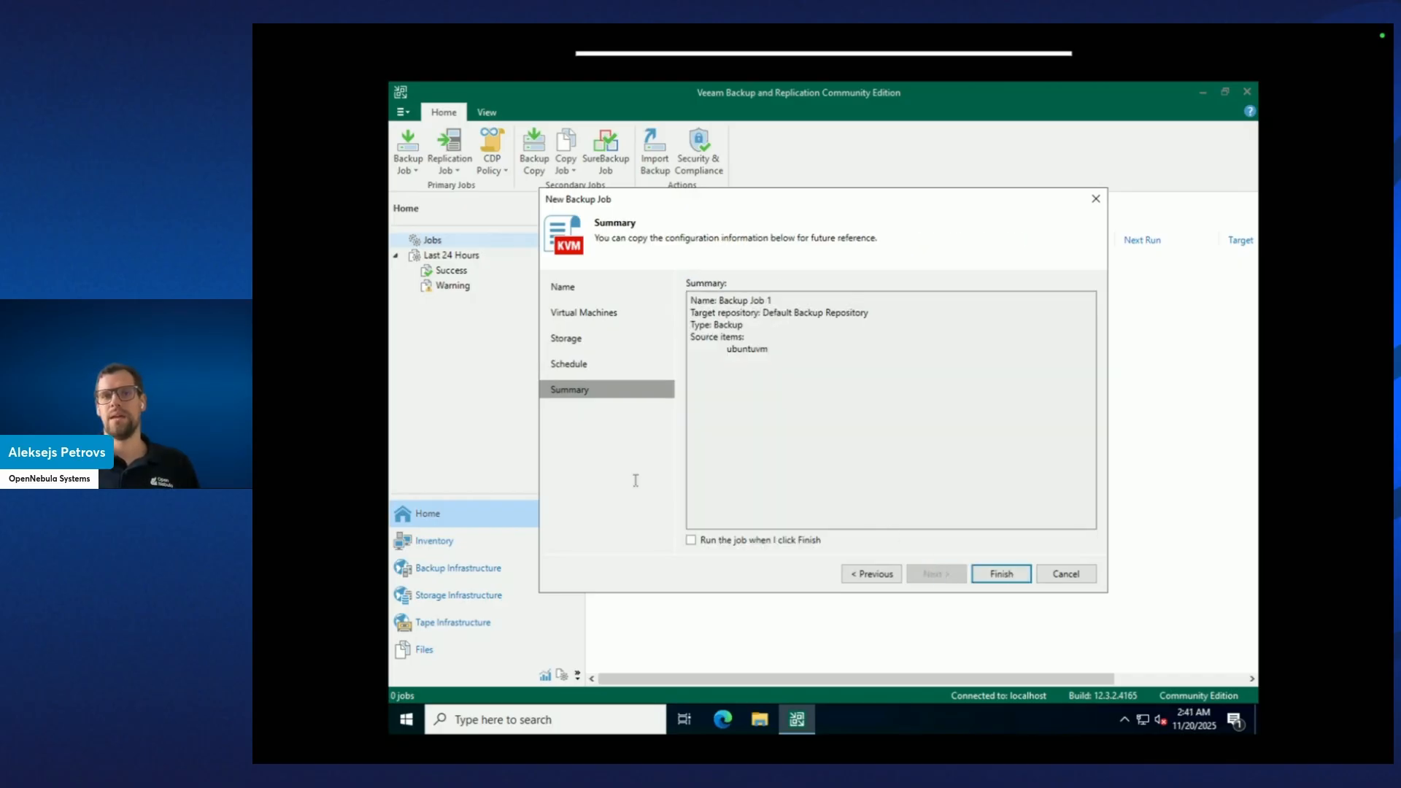
click(709, 539)
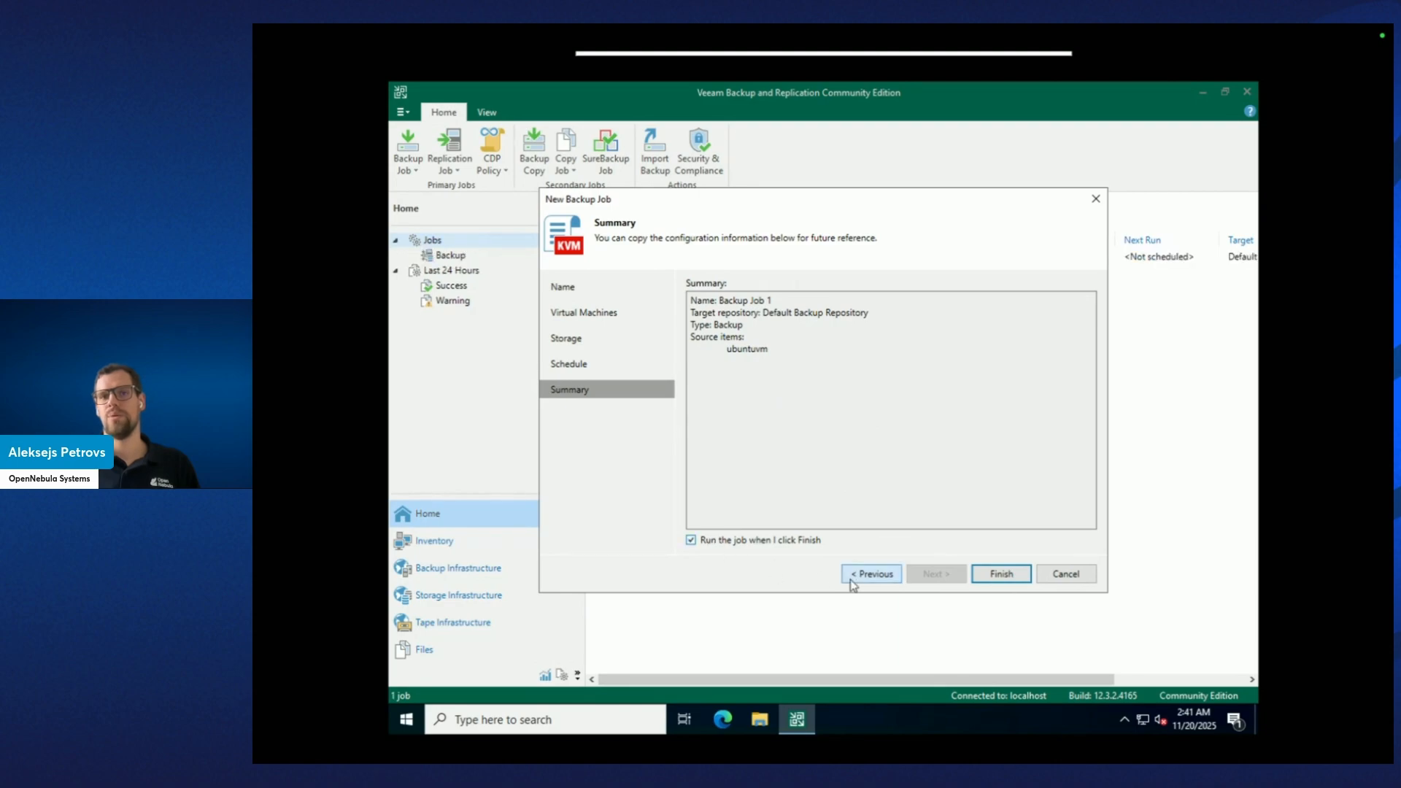
click(997, 578)
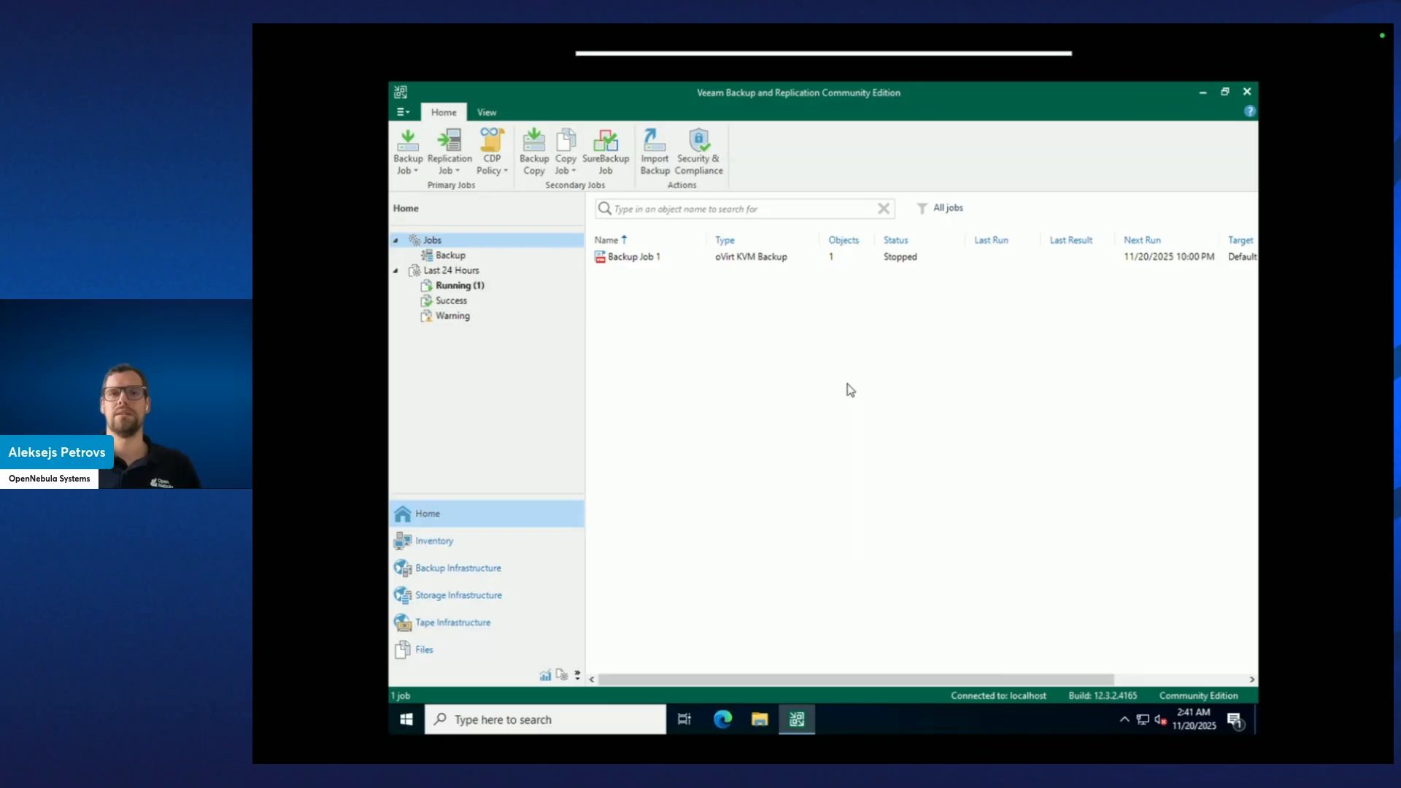
Watch Backup Job 1 back up ubuntuvm (1.8 GB, Warning result), then close its progress window.
double_click(848, 260)
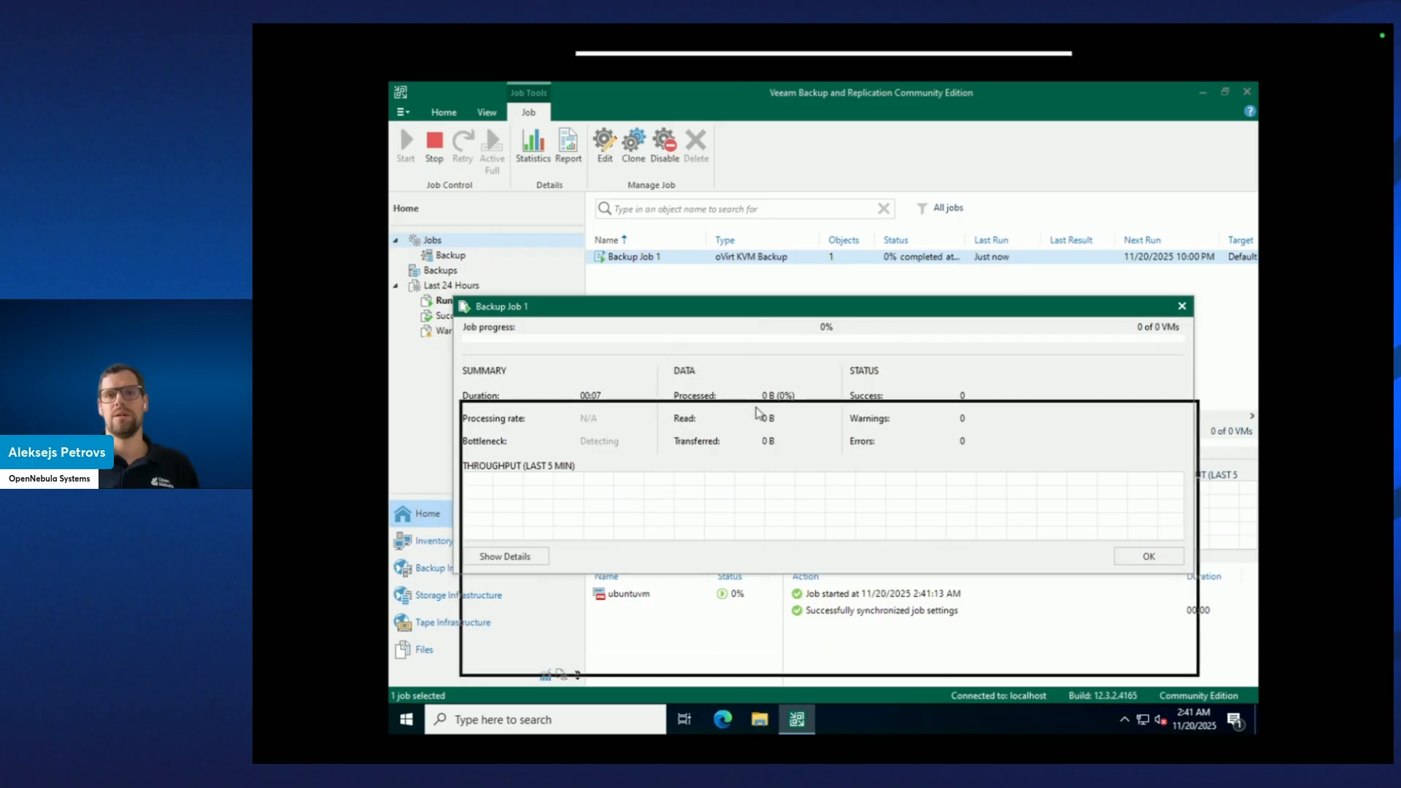
drag(756, 413, 756, 413)
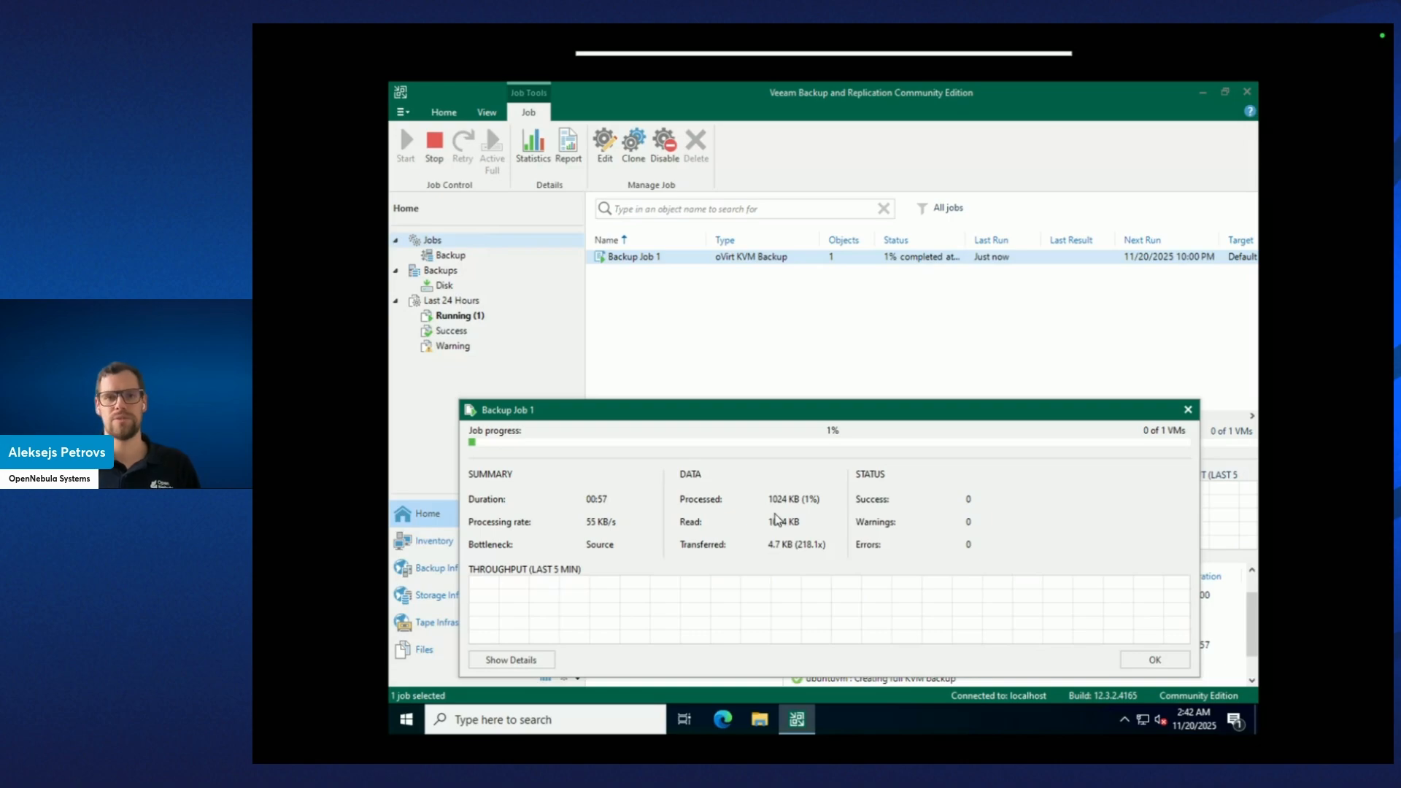
click(511, 660)
drag(702, 417, 763, 211)
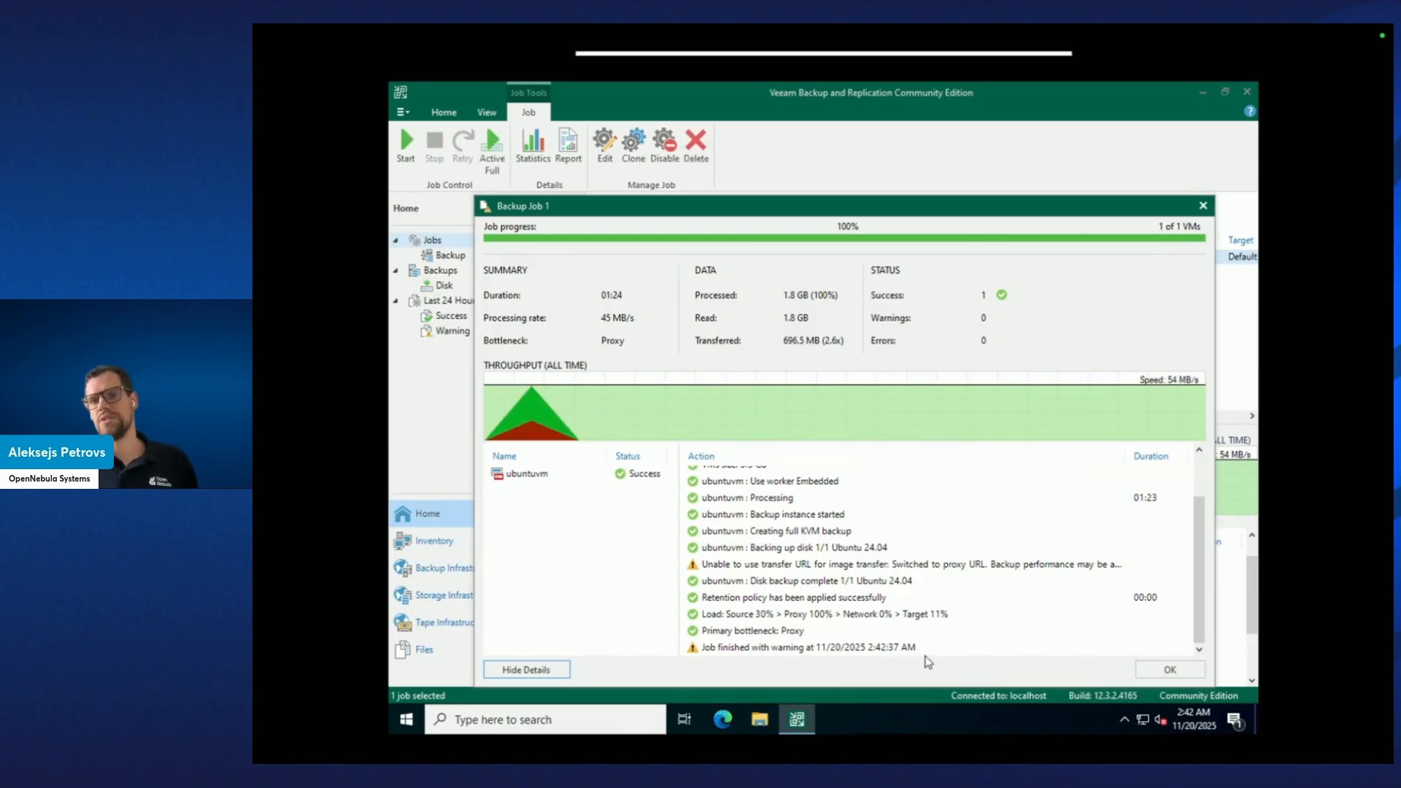
click(1148, 671)
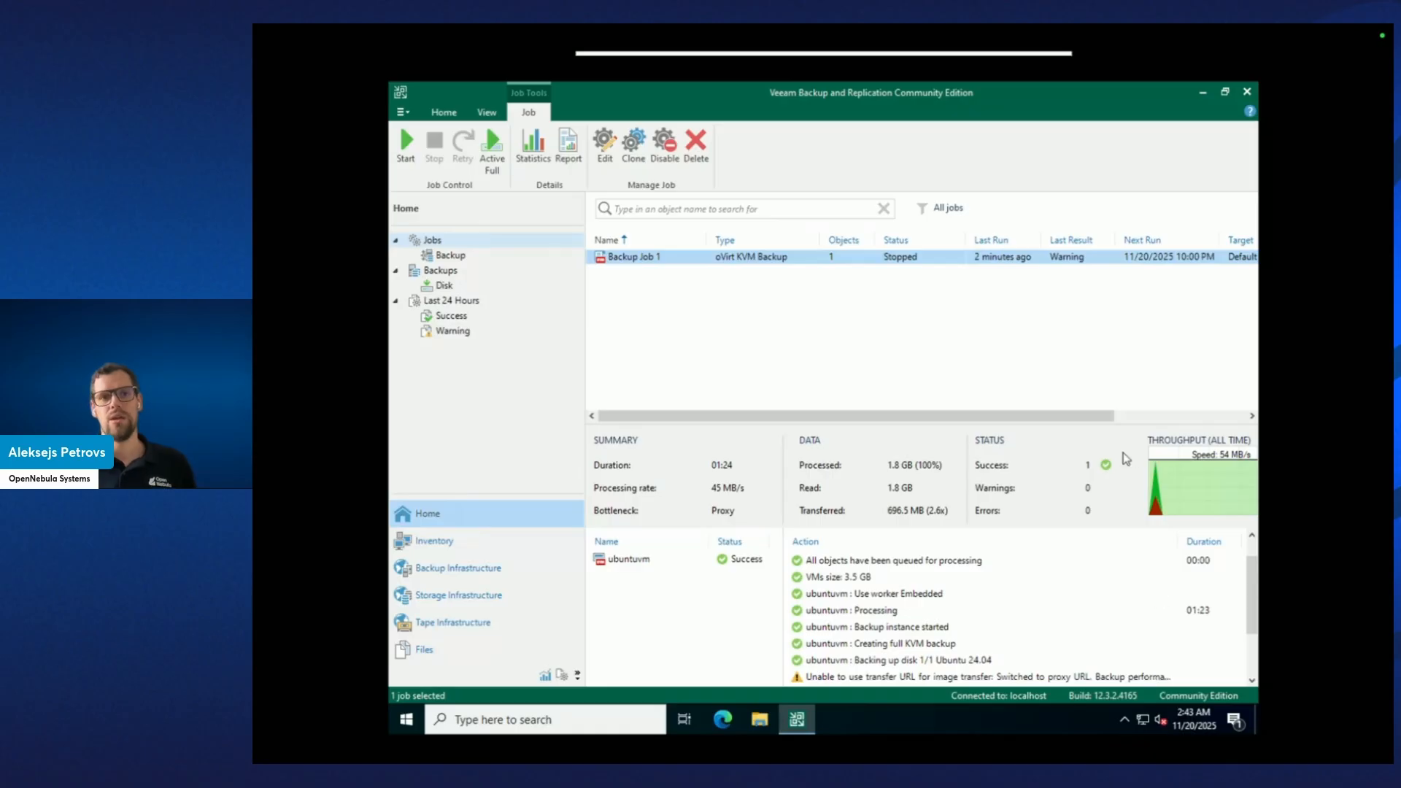
Under Backups > Disk, expand Backup Job 1 and bring up the ubuntuvm backup's context menu.
click(448, 287)
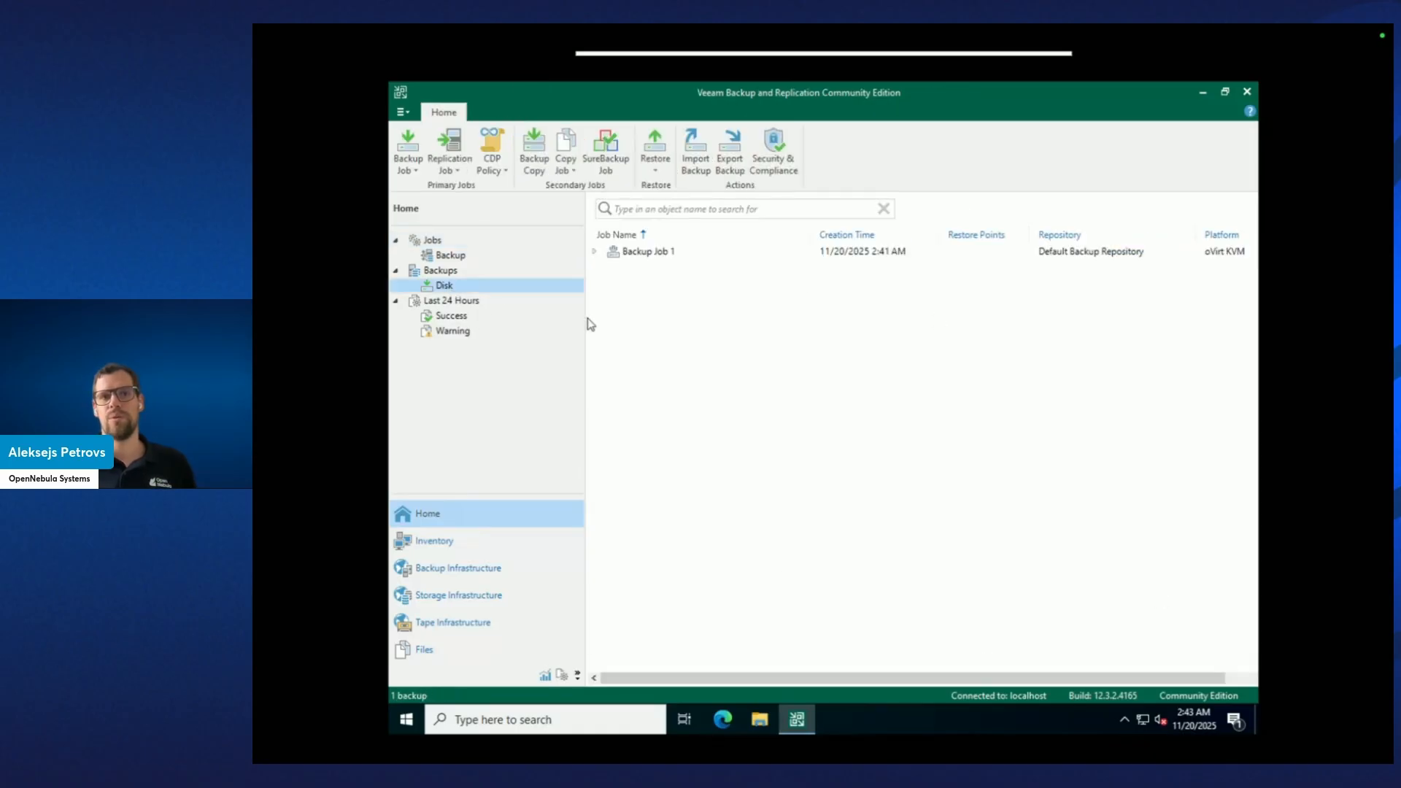
click(594, 251)
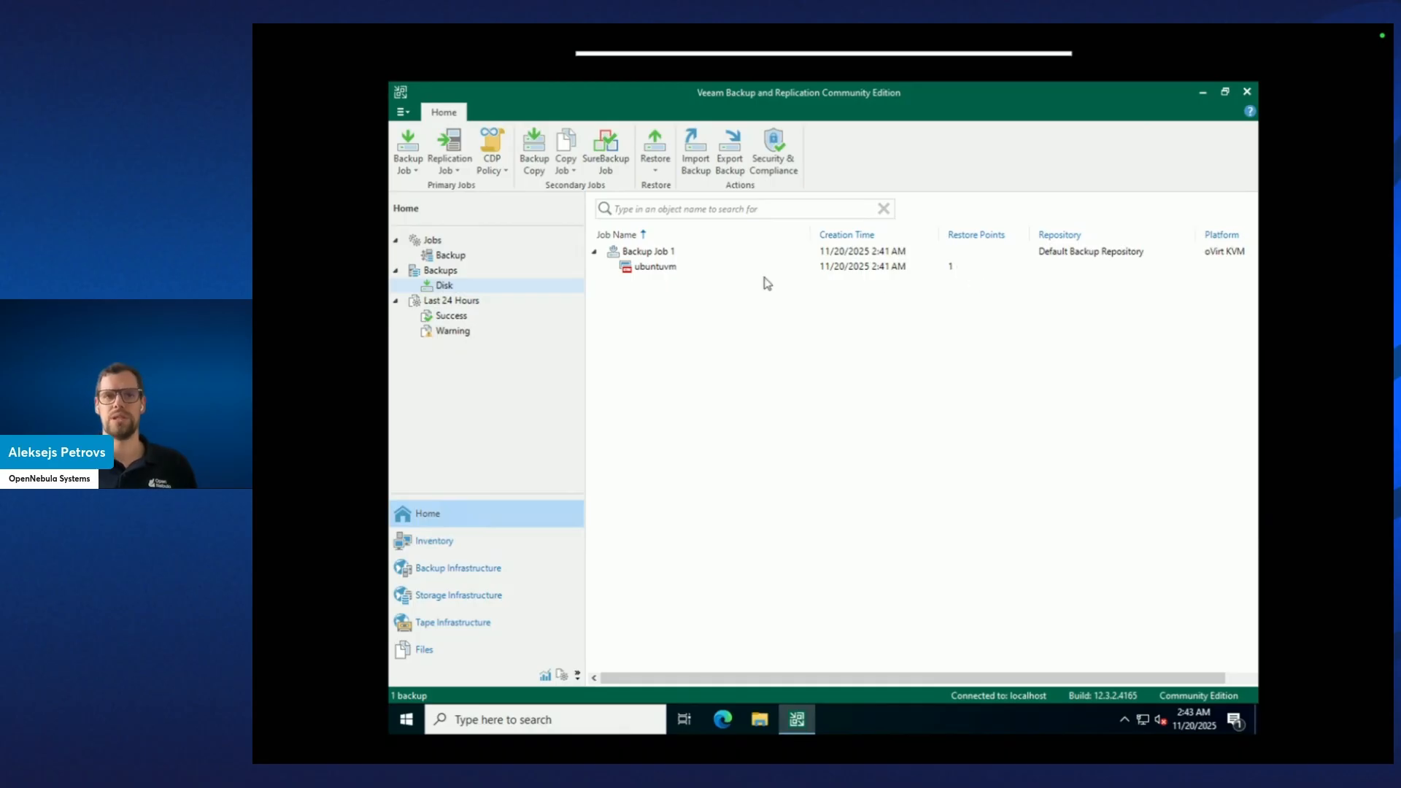
click(717, 262)
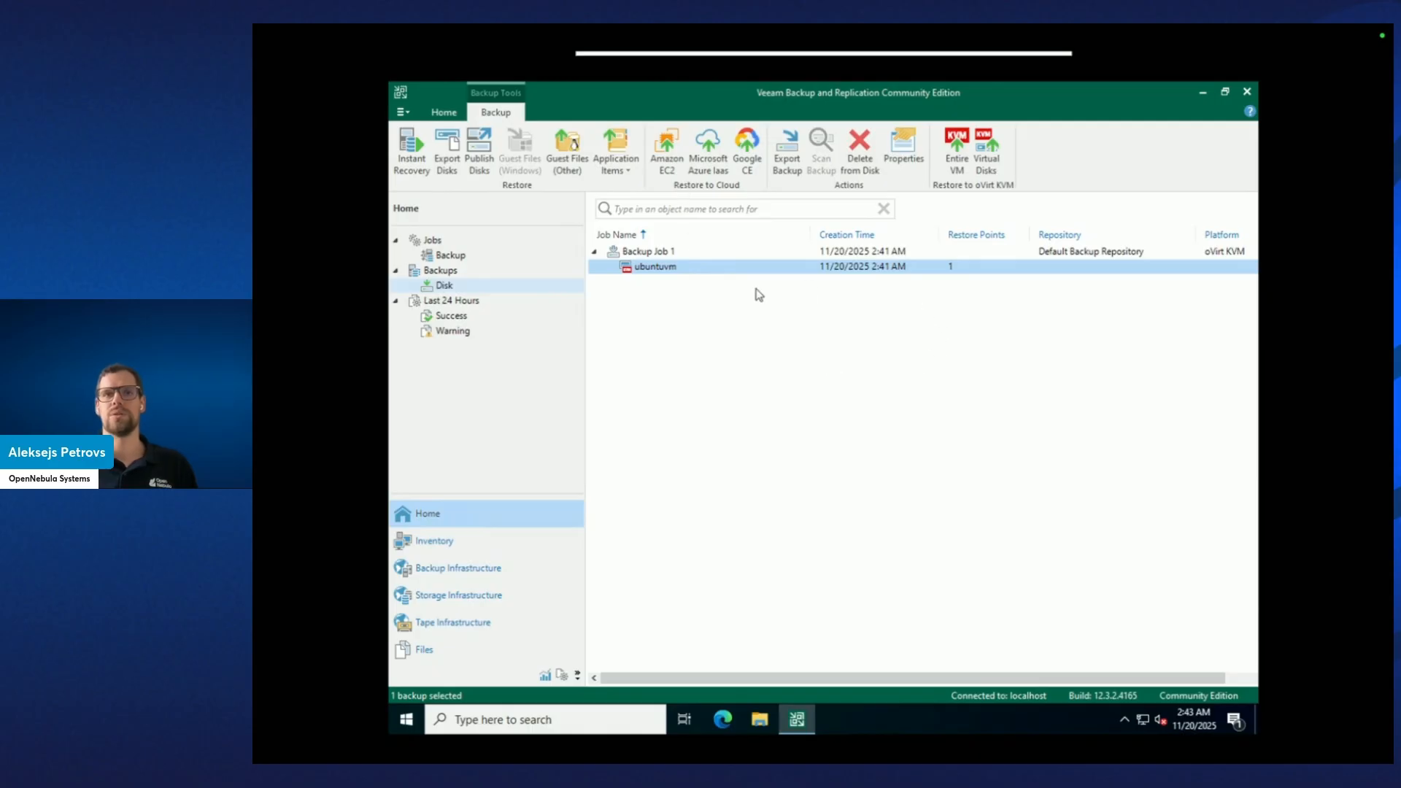
right_click(672, 272)
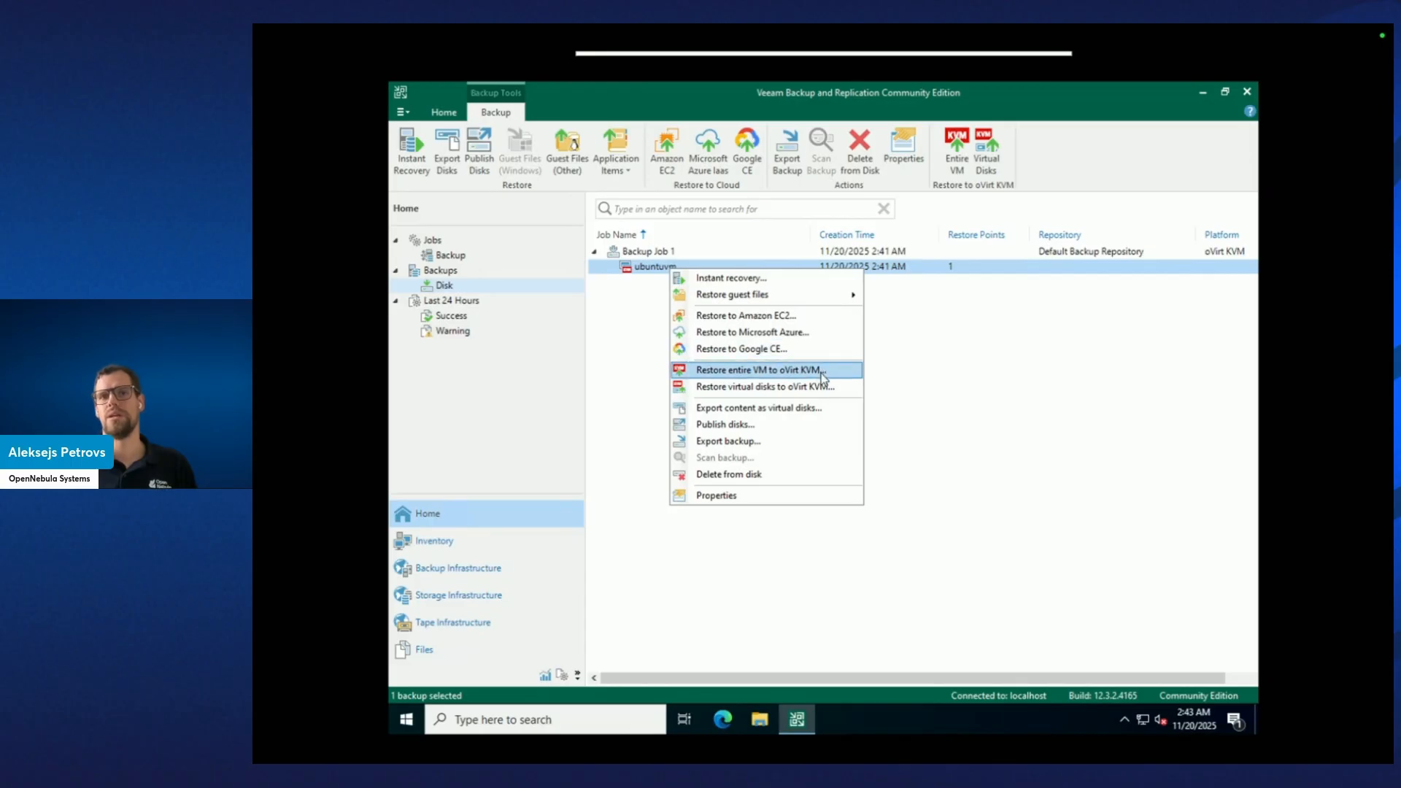
Start an entire-VM restore of ubuntuvm to oVirt KVM at a new location, keeping the default cluster and img-ssh storage.
click(772, 373)
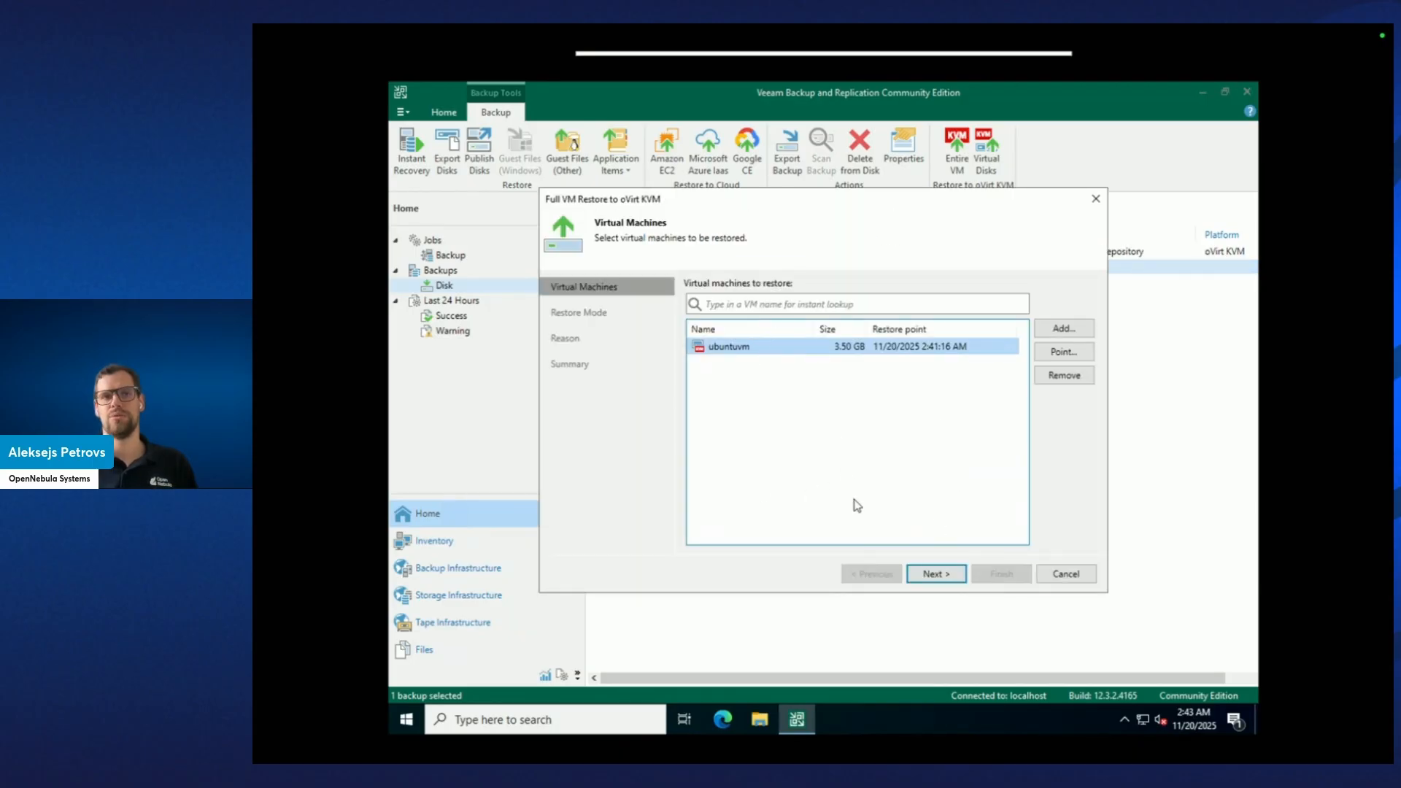
click(932, 574)
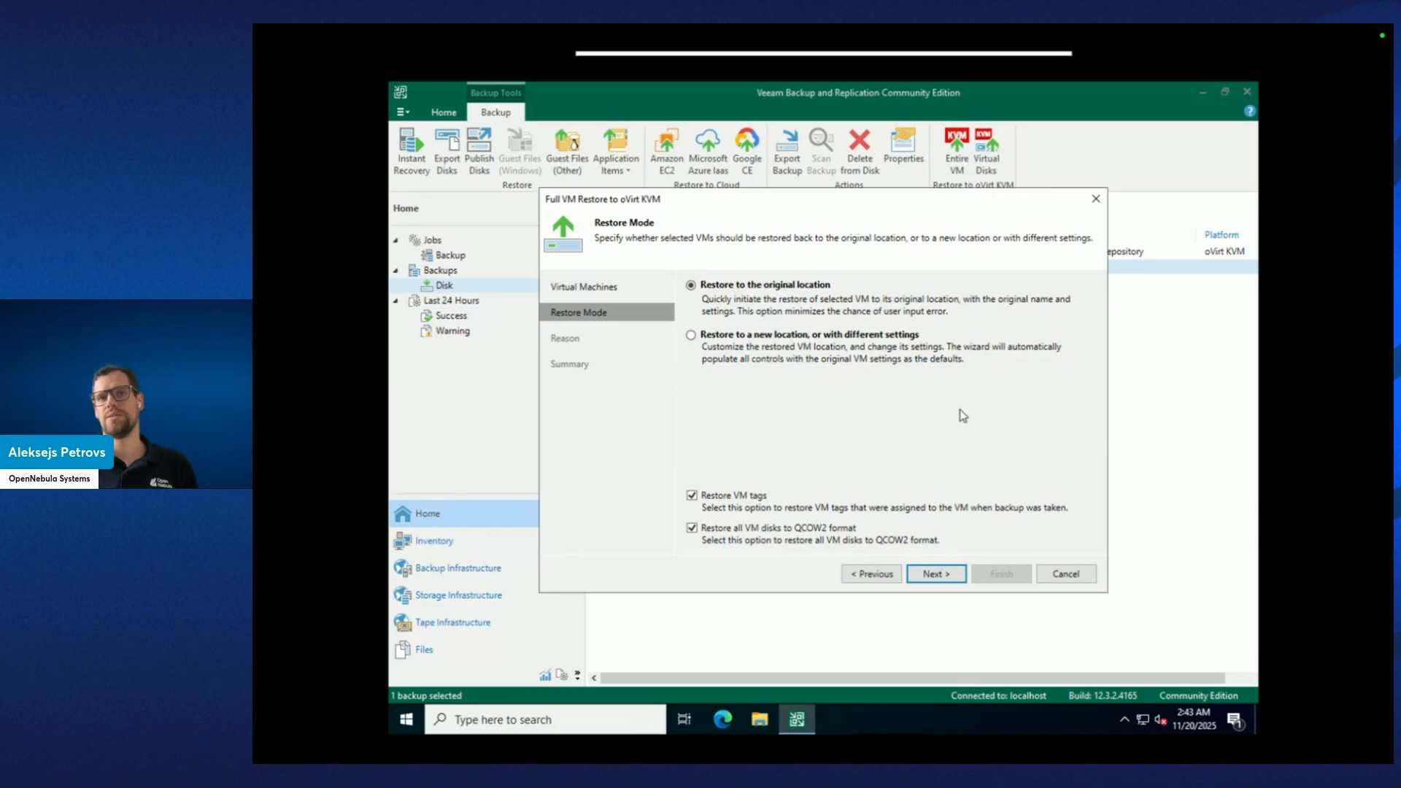
click(757, 337)
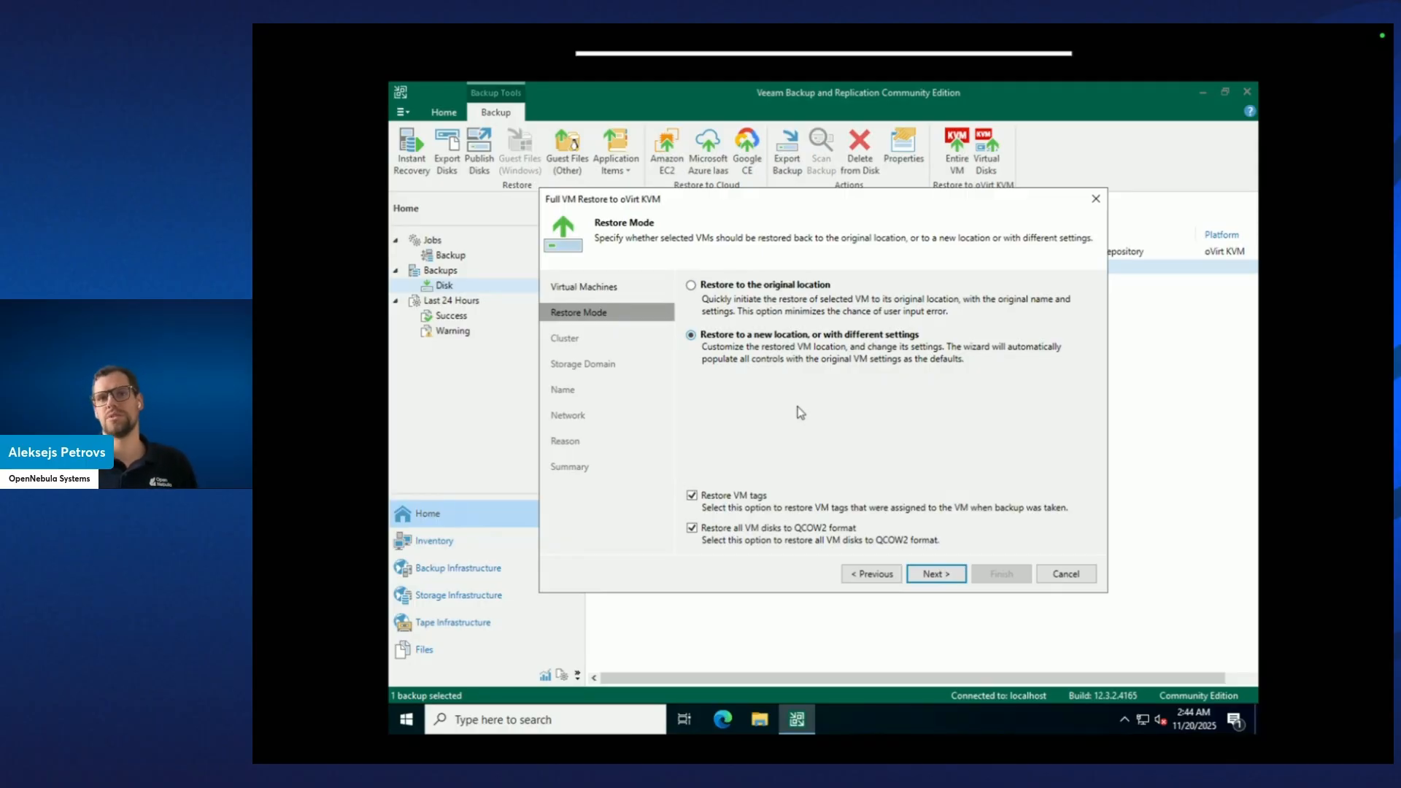
click(940, 574)
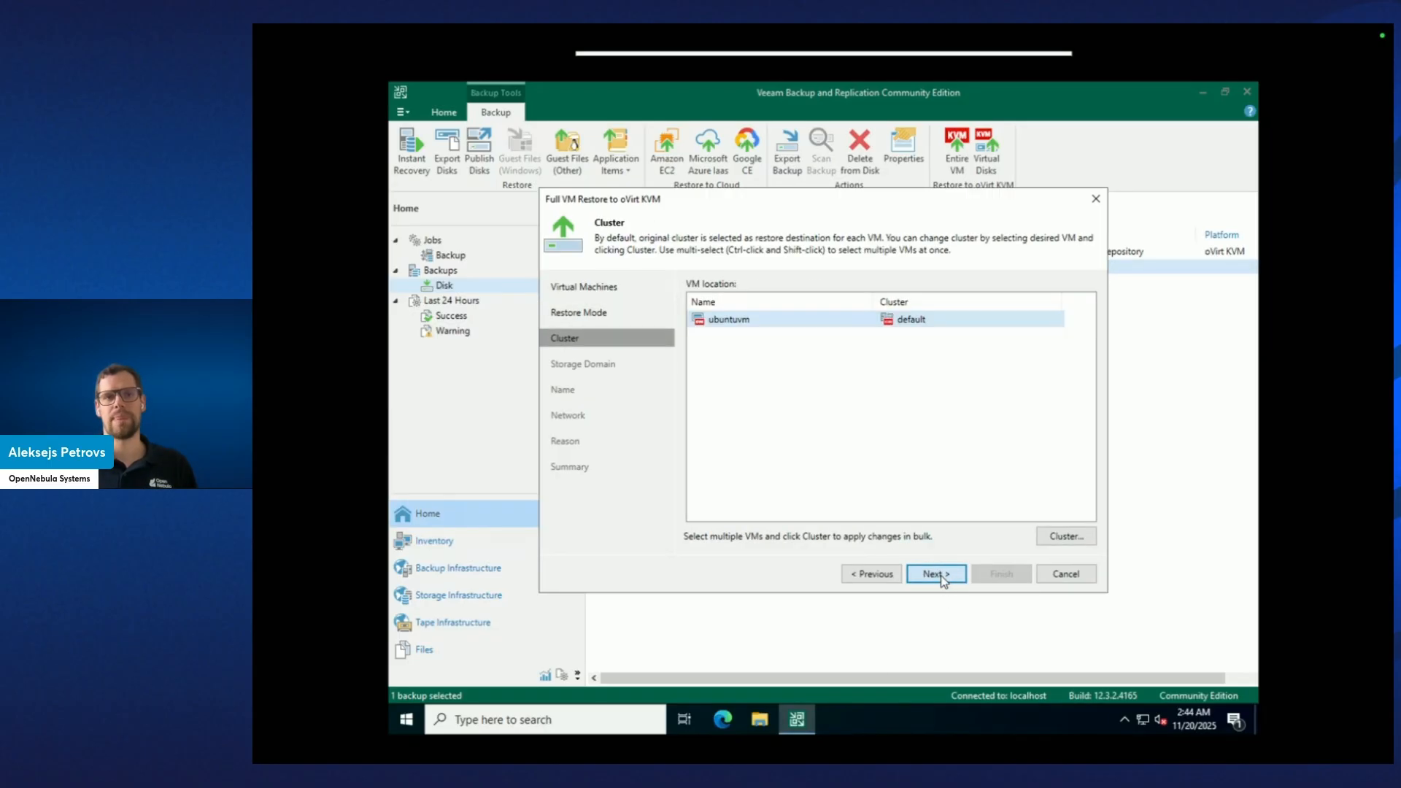
click(940, 574)
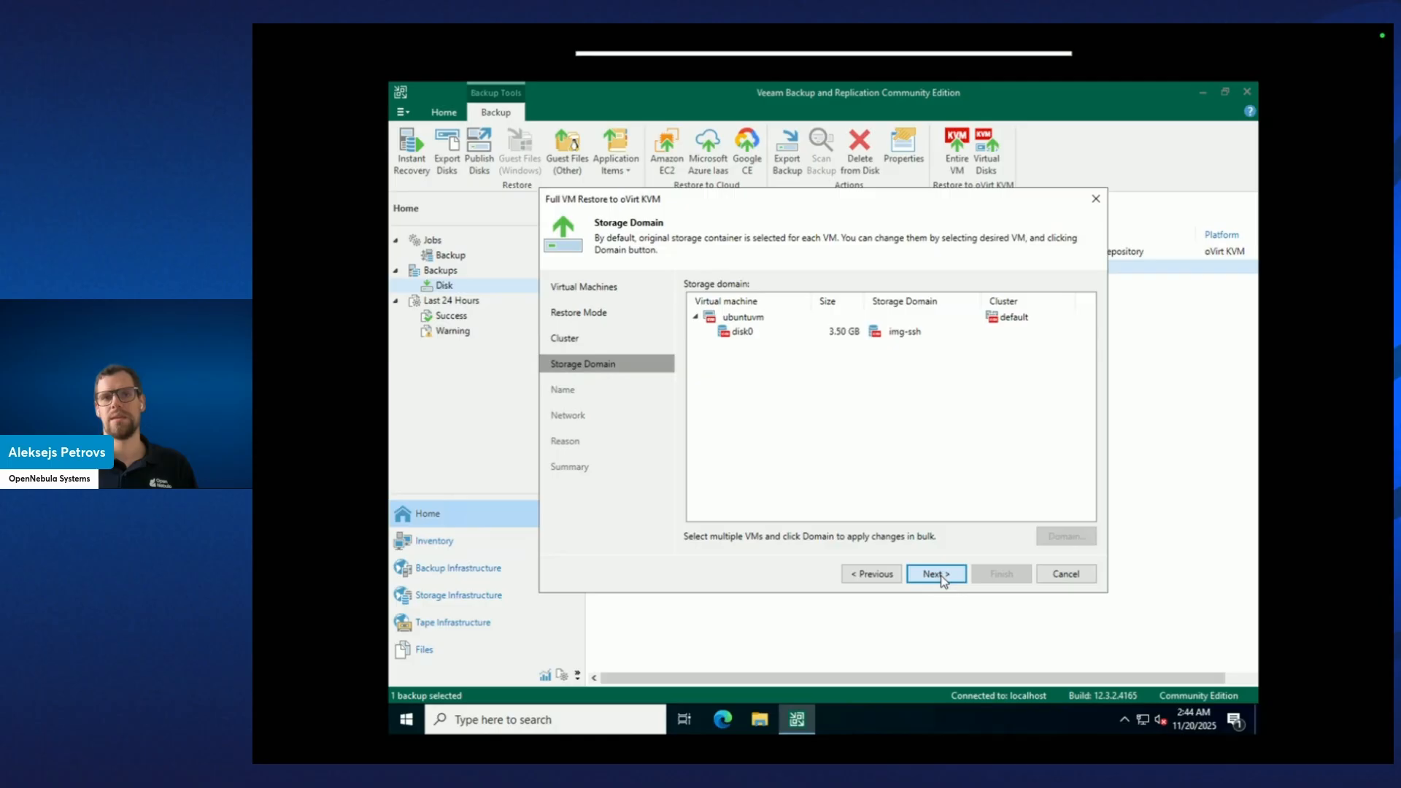
click(778, 337)
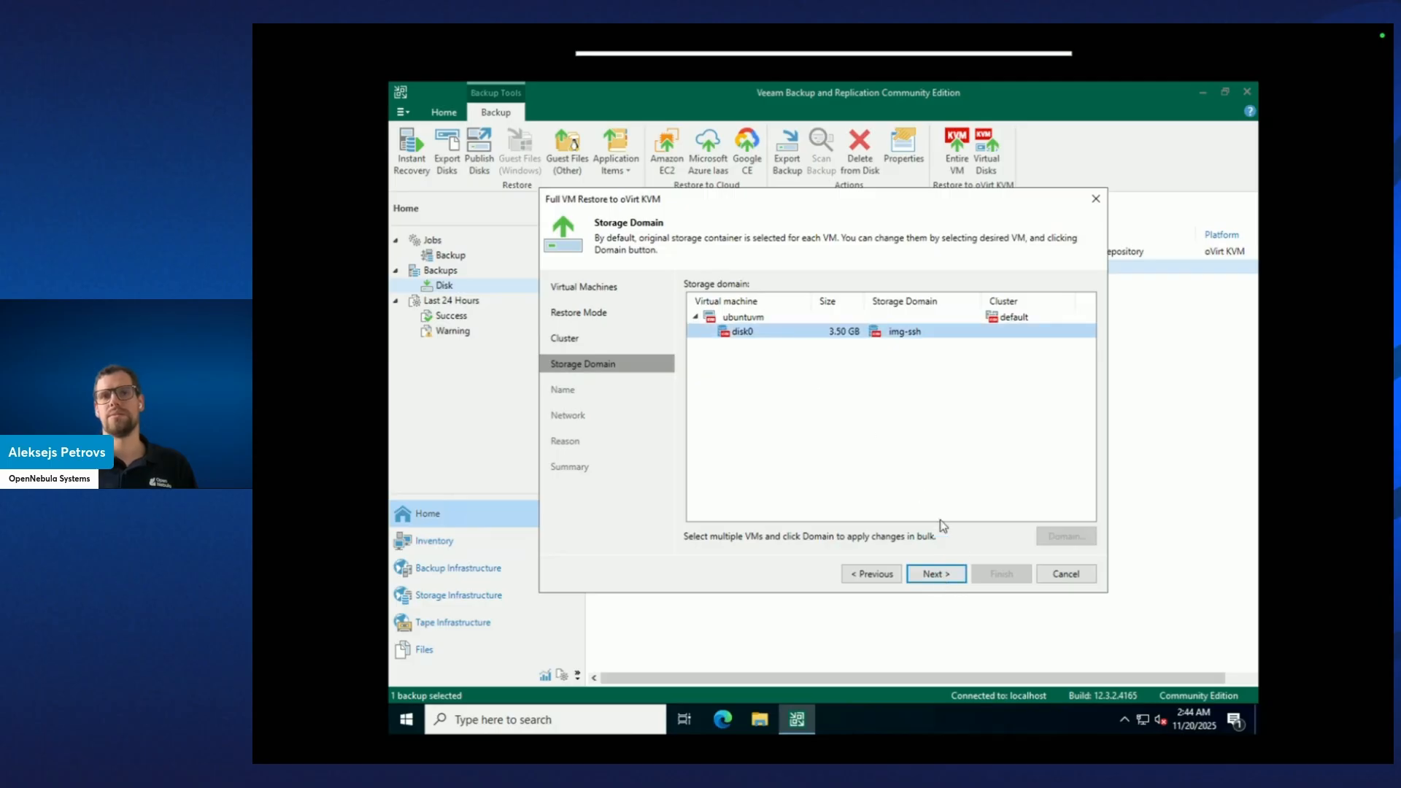
click(955, 578)
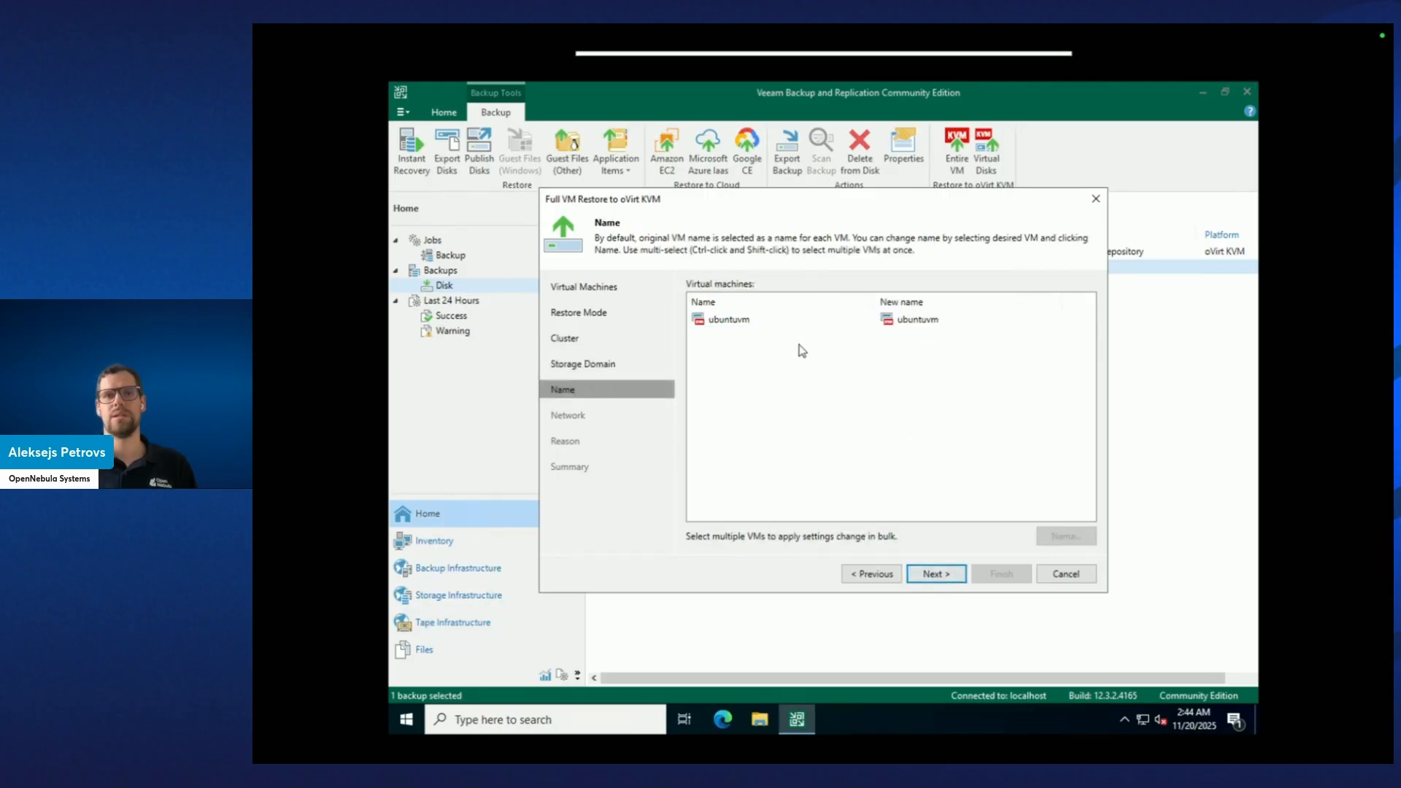
Rename the restored machine to ubuntuvmRestored.
click(766, 321)
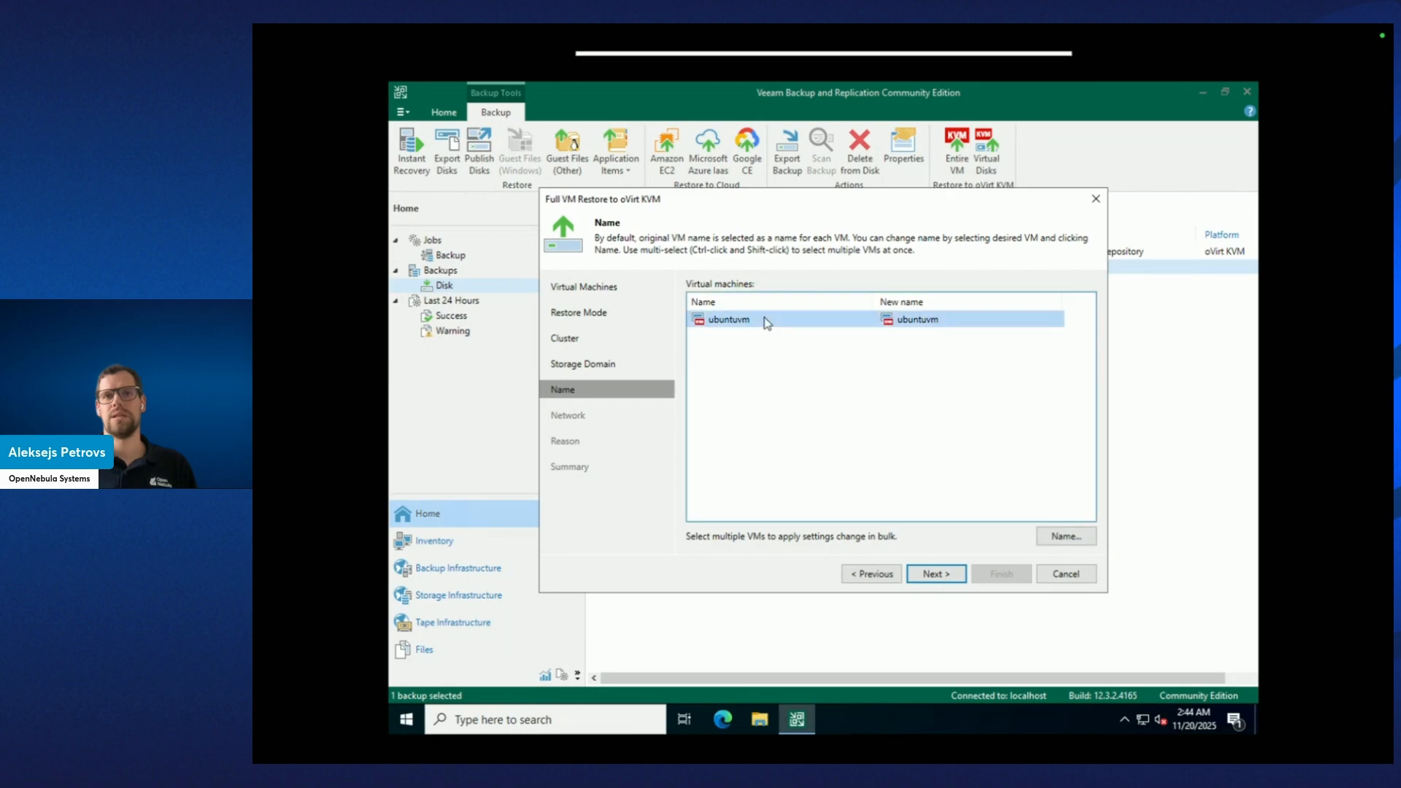
click(1065, 537)
click(796, 369)
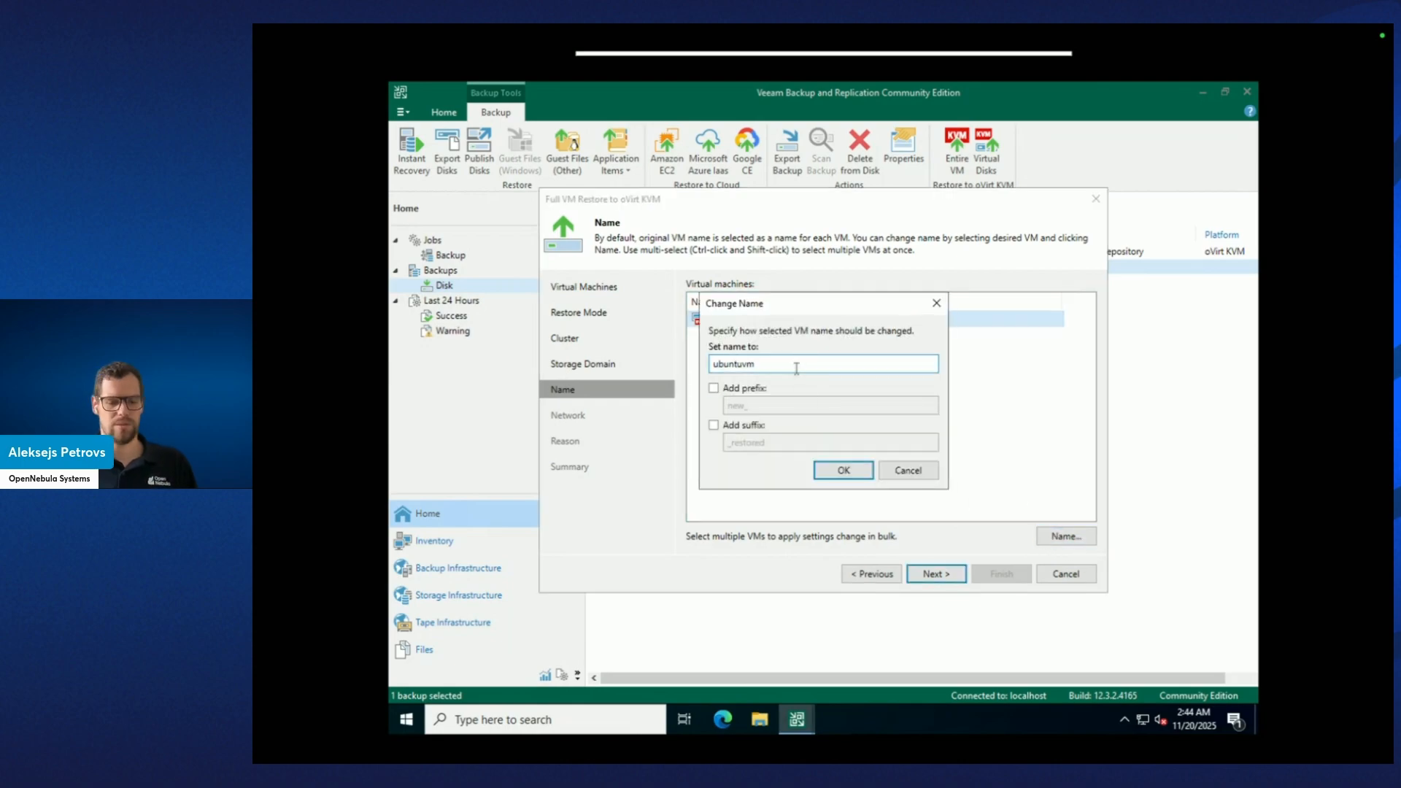
text(Backed)
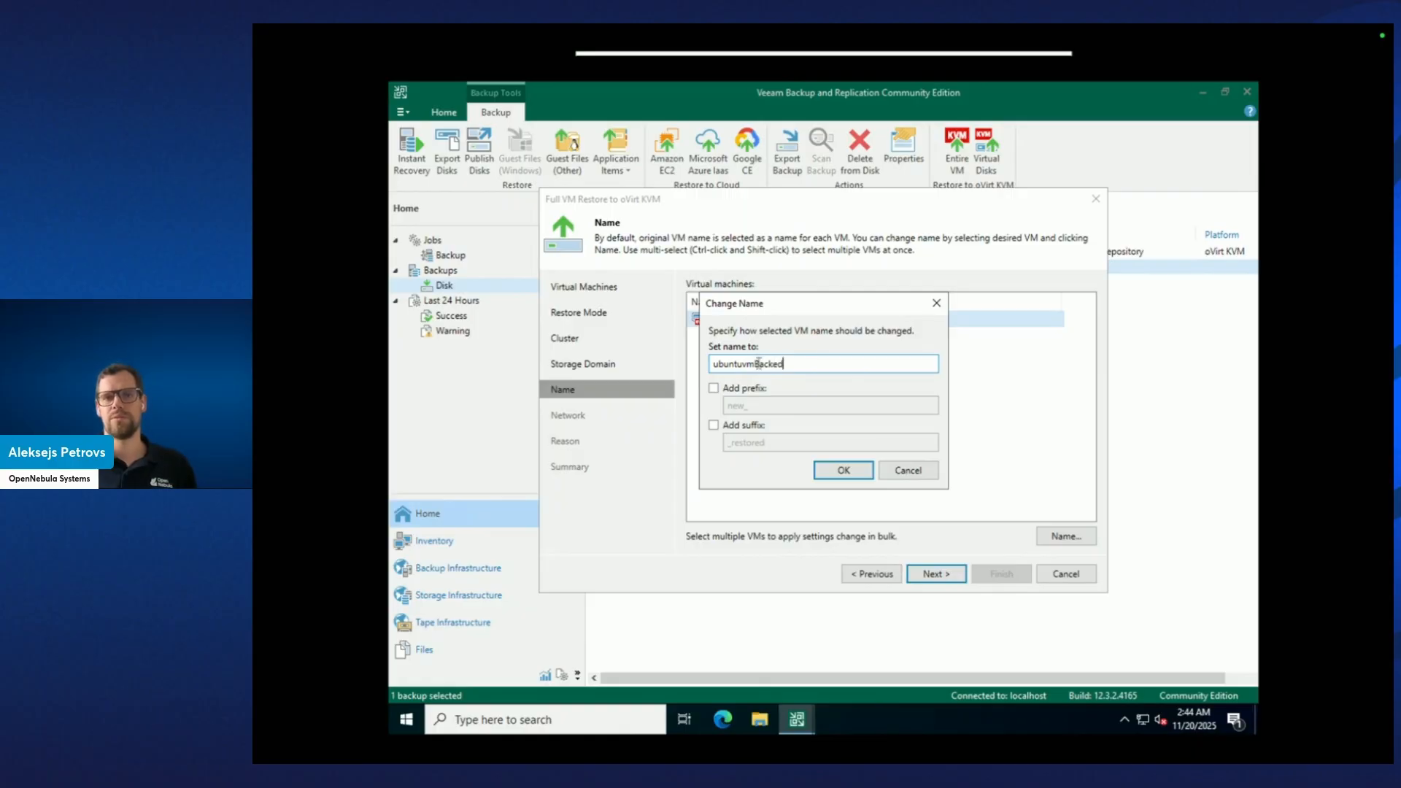
drag(759, 364, 784, 364)
key(BackSpace)
key(BackSpace)
text(R)
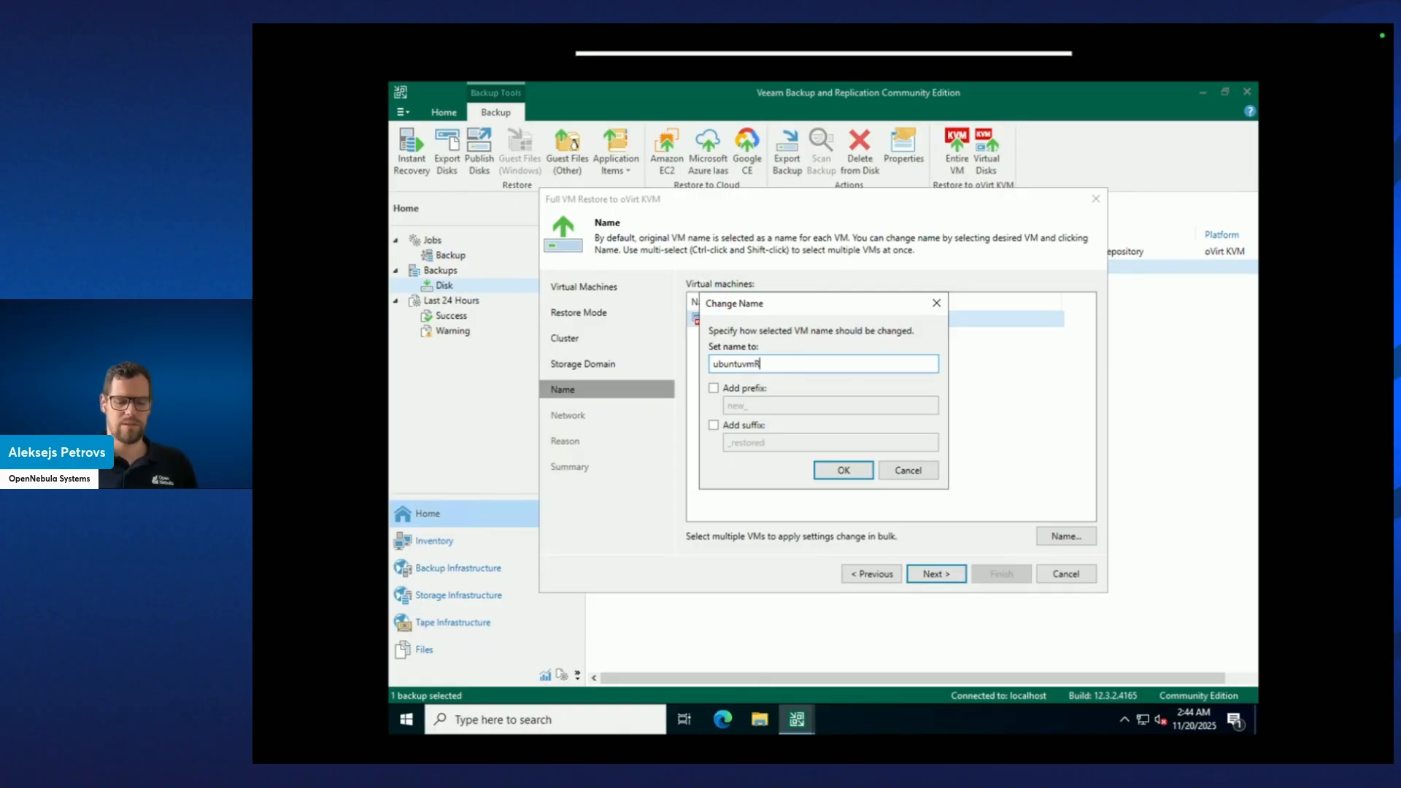
text(estored)
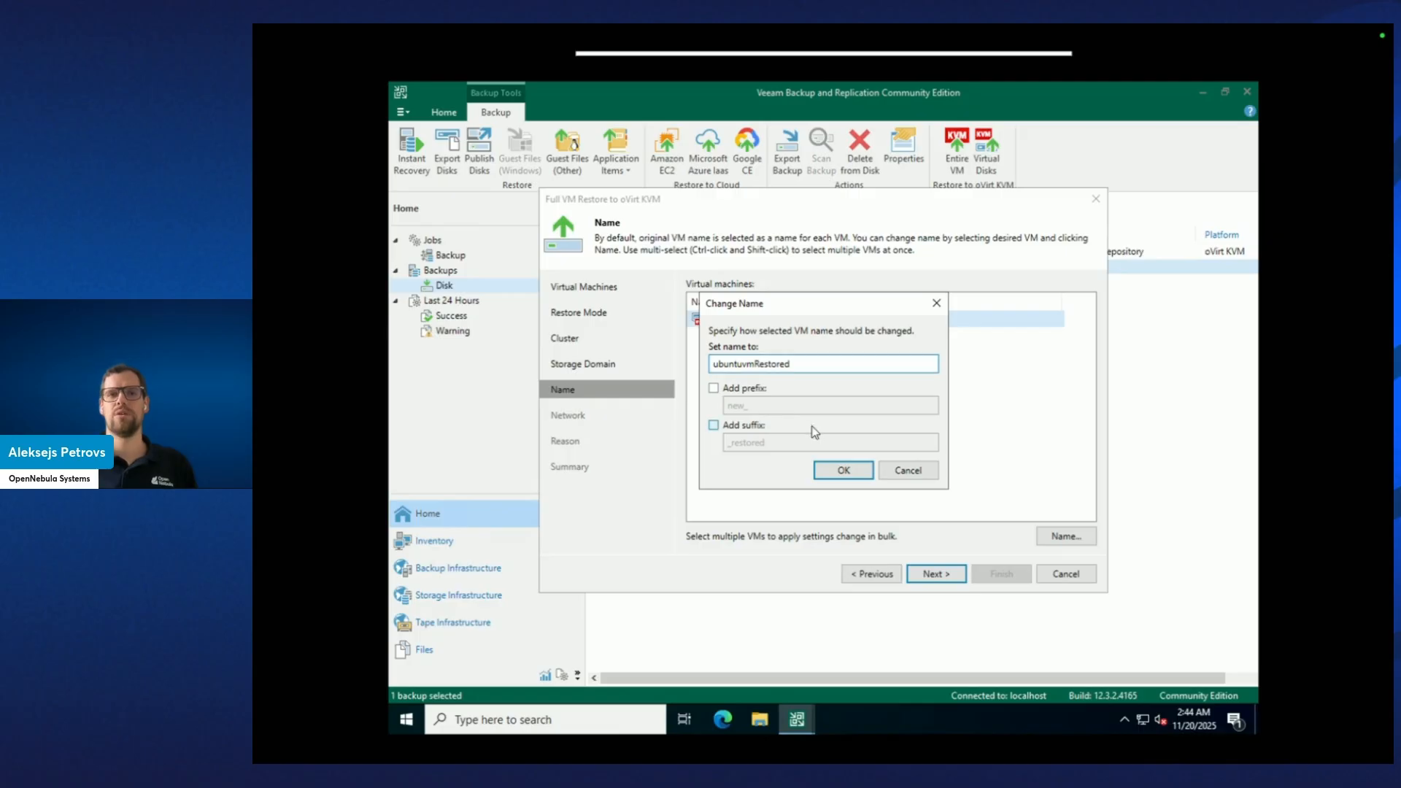
click(844, 474)
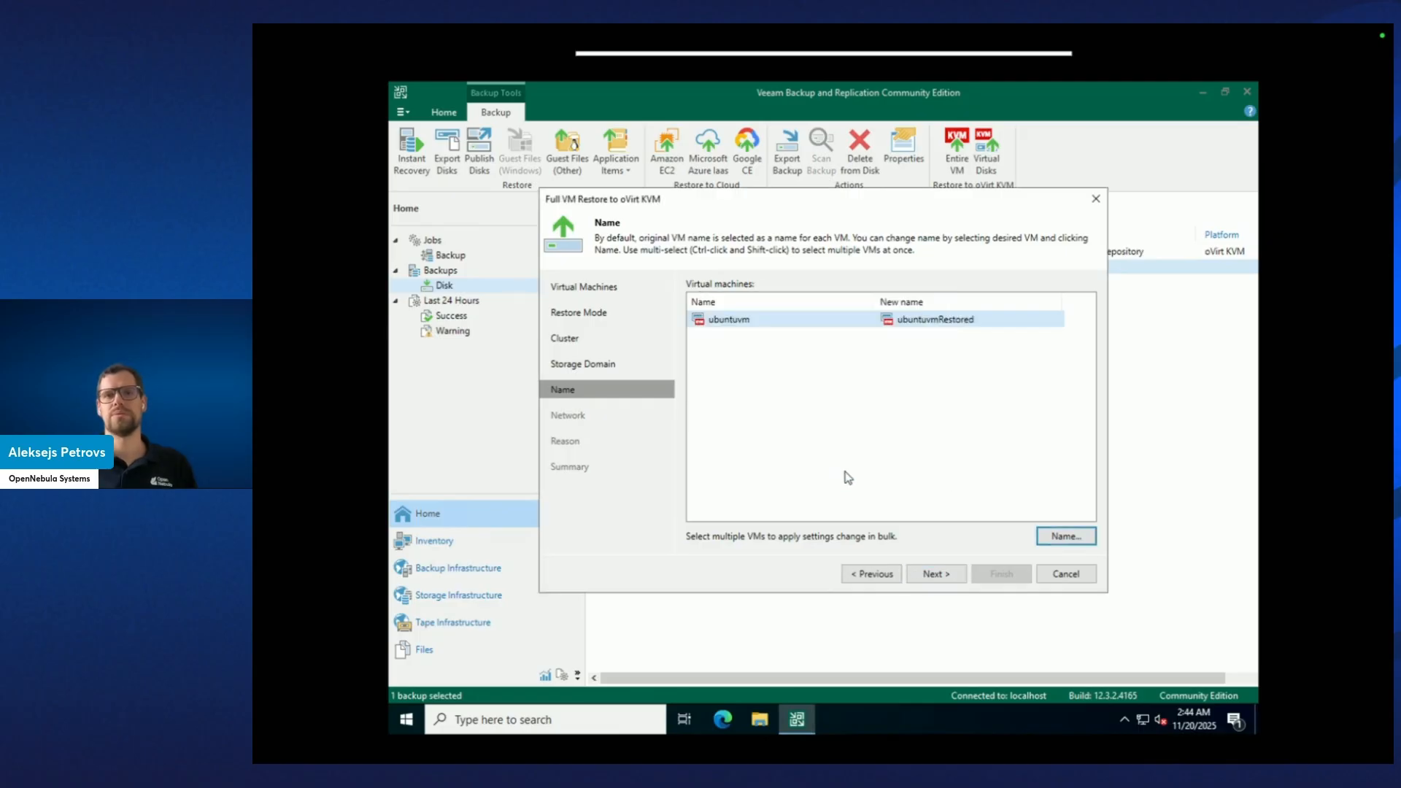
Accept the network and reason pages and launch the restore from the summary.
click(929, 576)
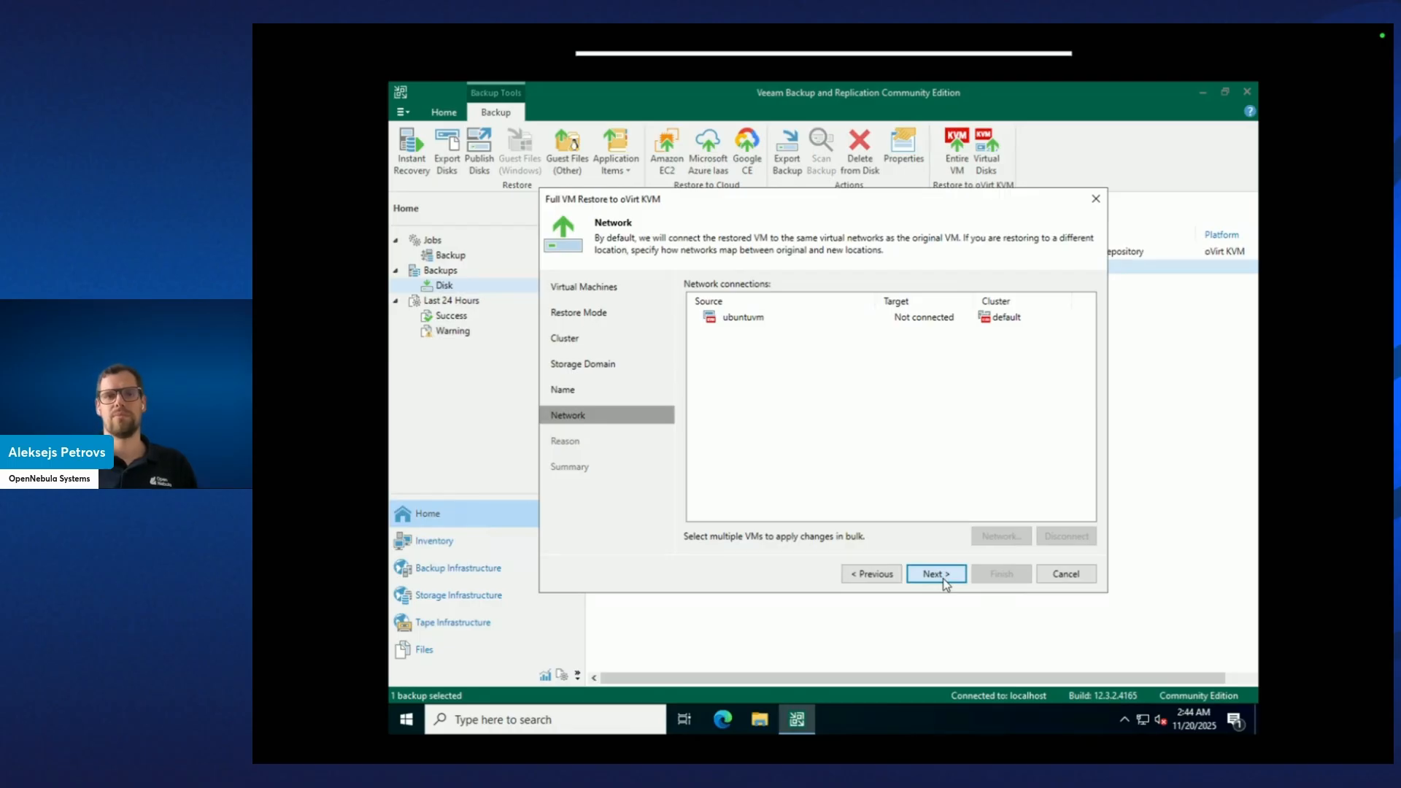
click(936, 574)
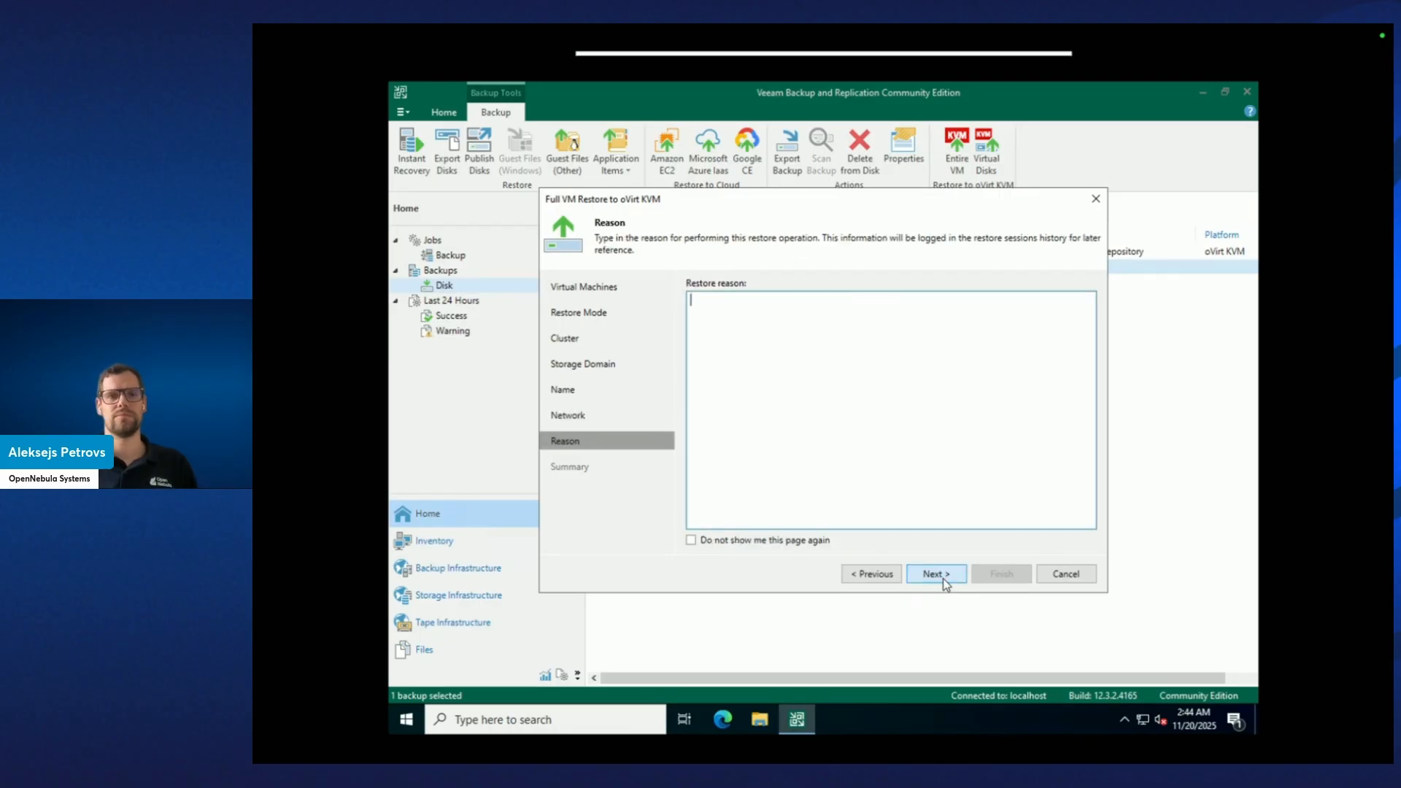
click(943, 576)
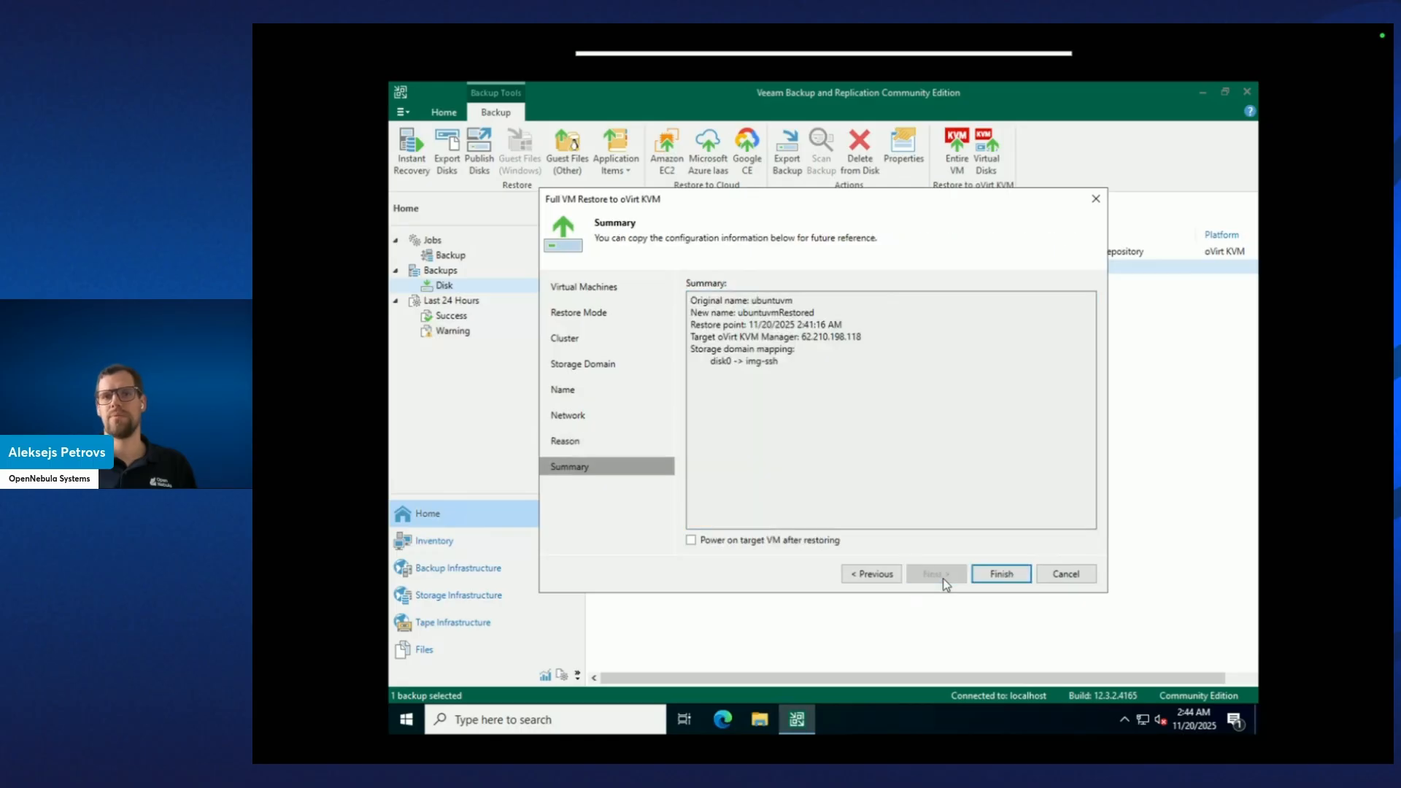
click(998, 575)
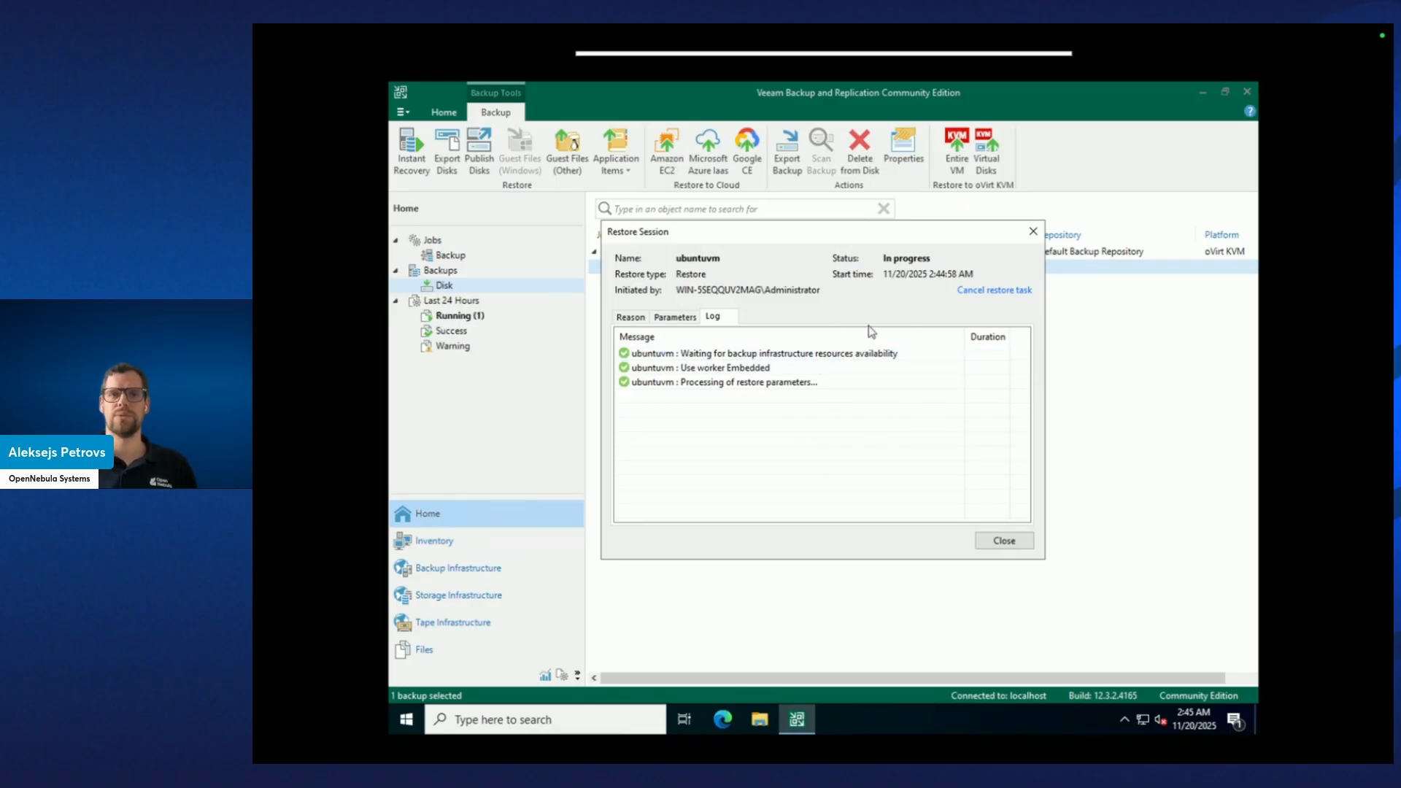
Switch to the Sunstone VMs list and refresh it so ubuntuvmRestored appears.
key(ctrl+Left)
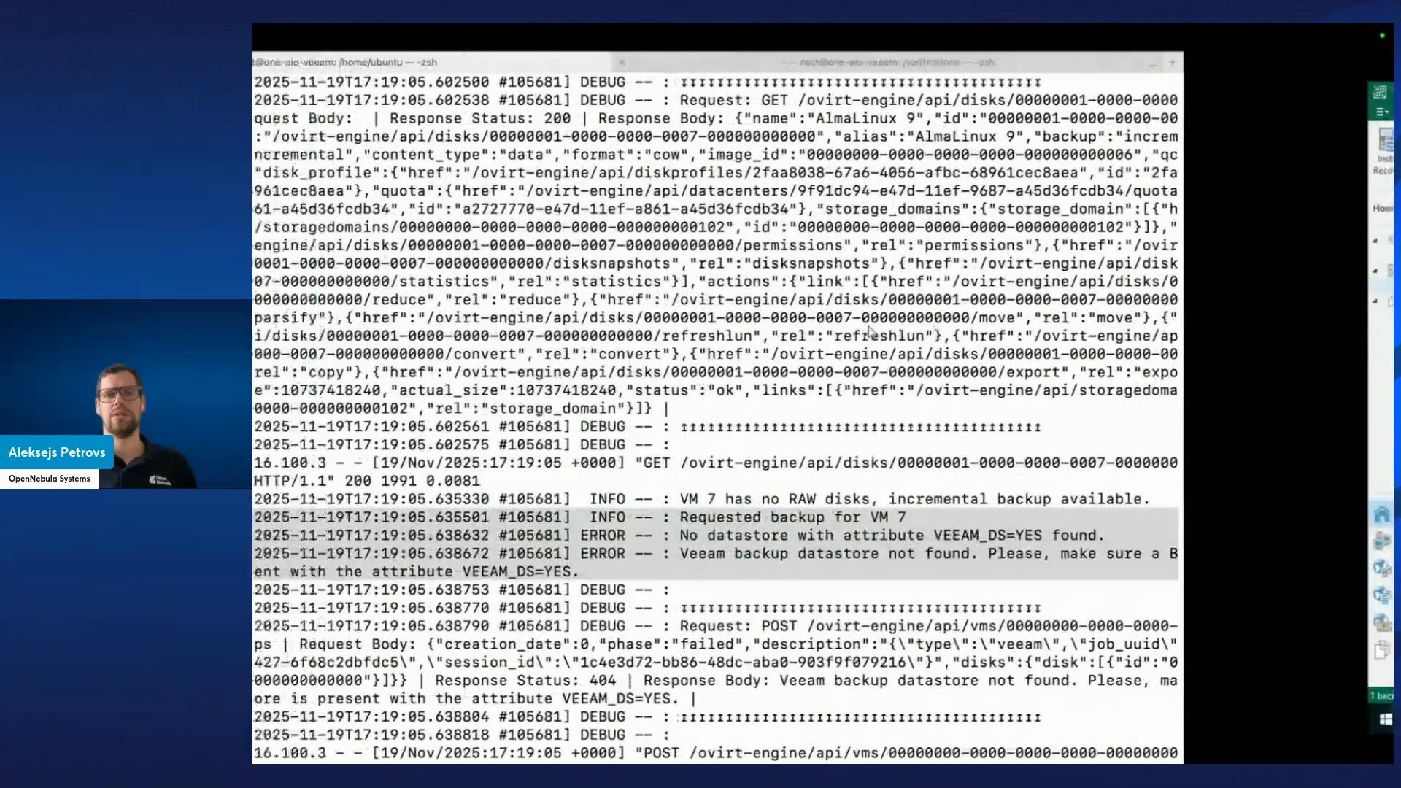
key(ctrl+Right)
key(ctrl+Right)
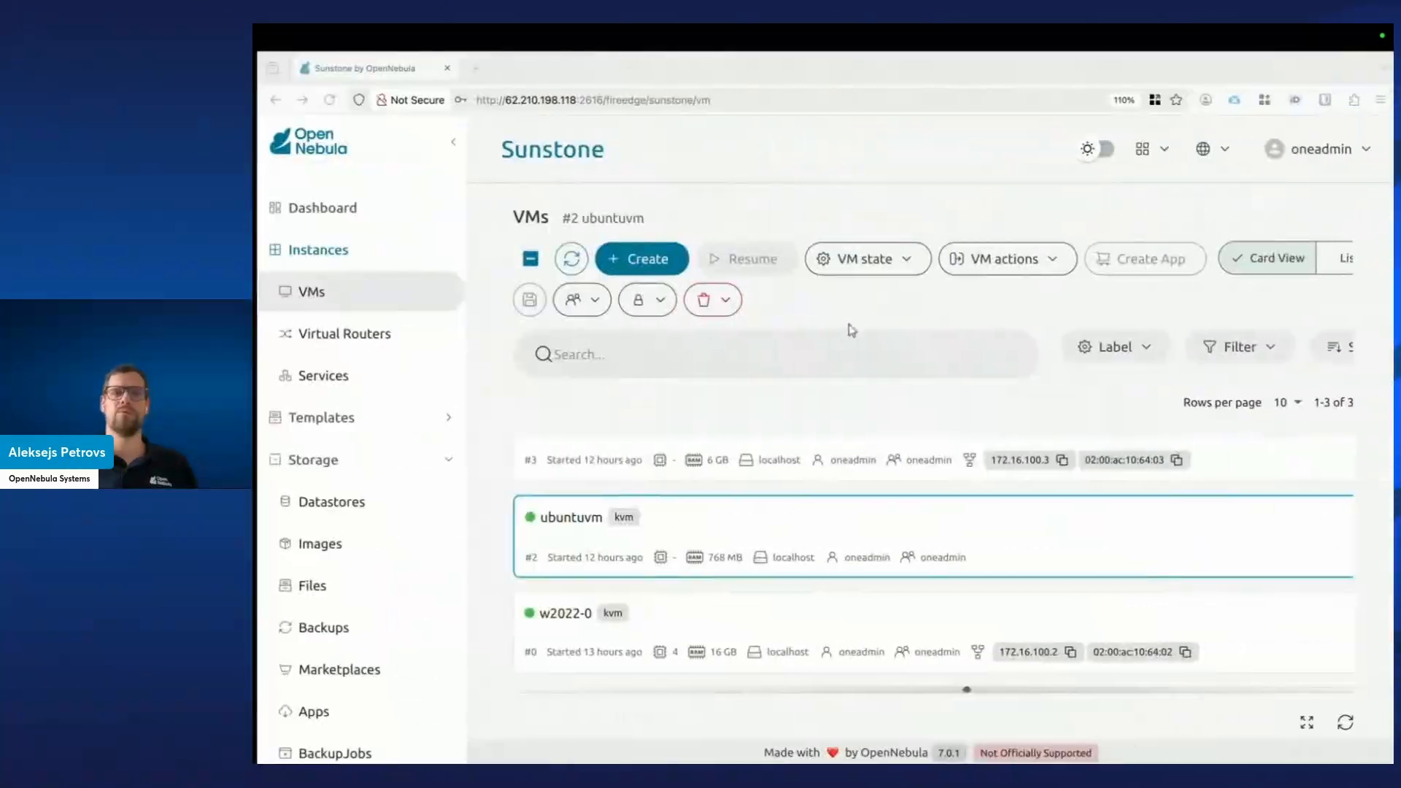
click(566, 259)
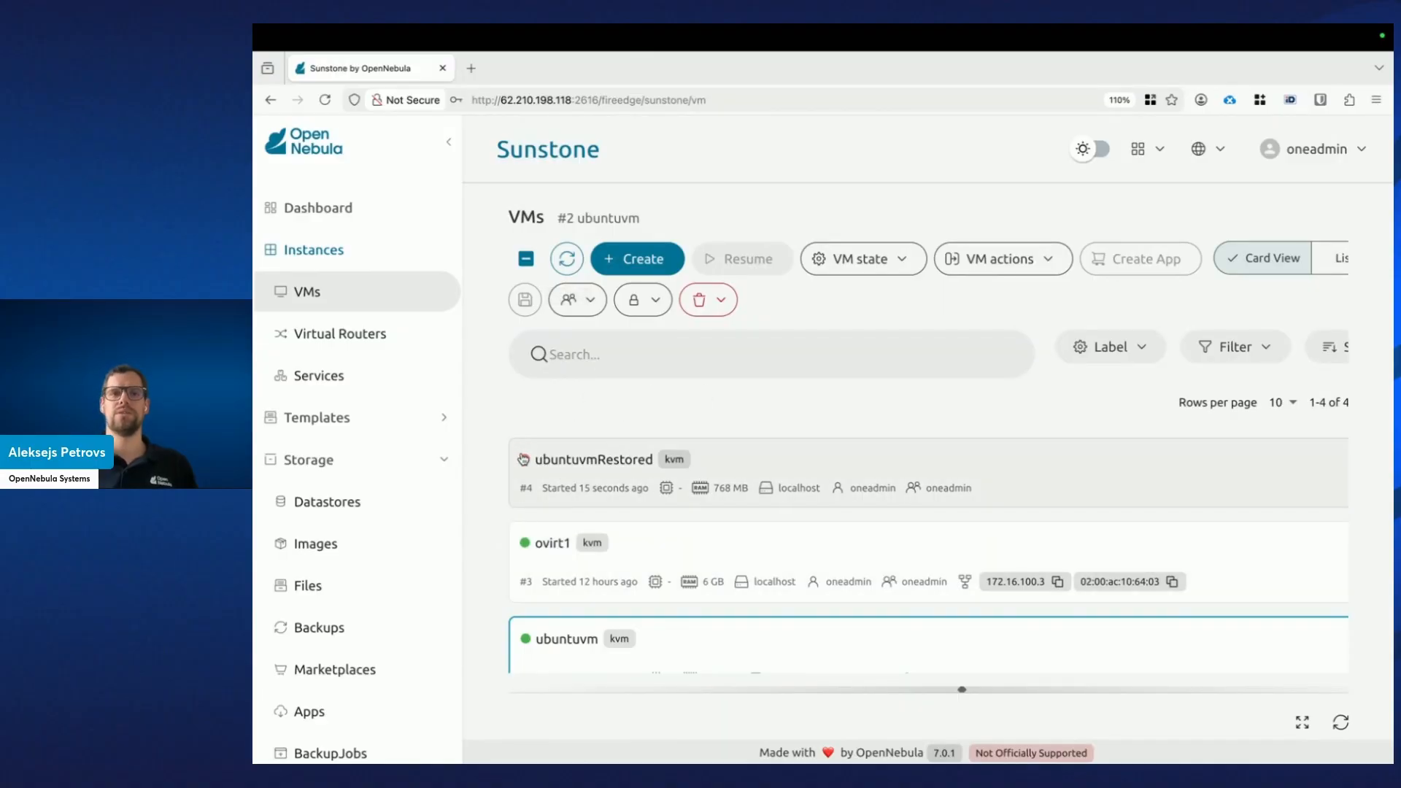
Confirm ubuntuvmRestored's status in Sunstone shows POWEROFF.
mouse_move(526, 459)
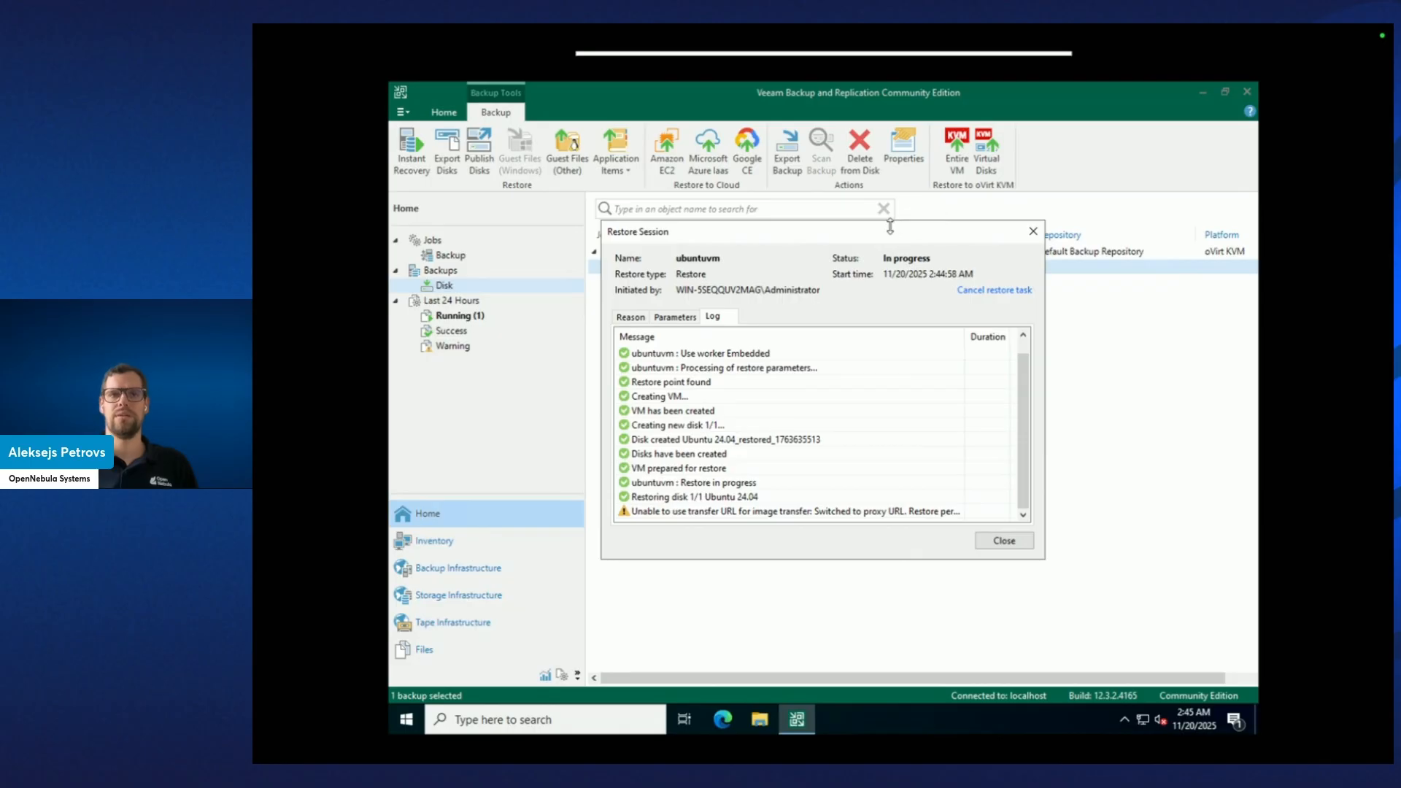
Check the Veeam restore log's progress, then return to the Sunstone VMs list.
mouse_move(889, 235)
mouse_down()
mouse_move(928, 297)
mouse_move(889, 230)
mouse_up()
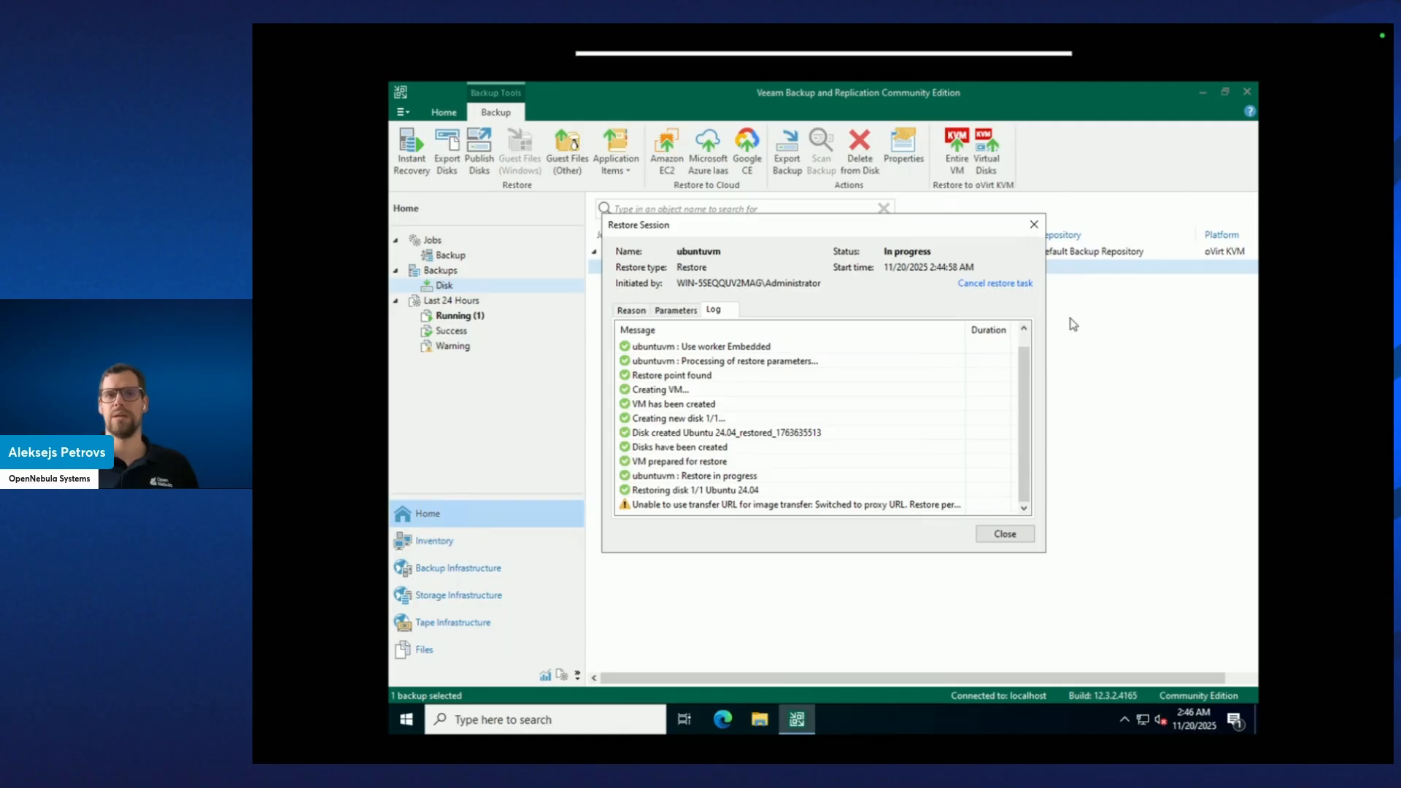
key(ctrl+Right)
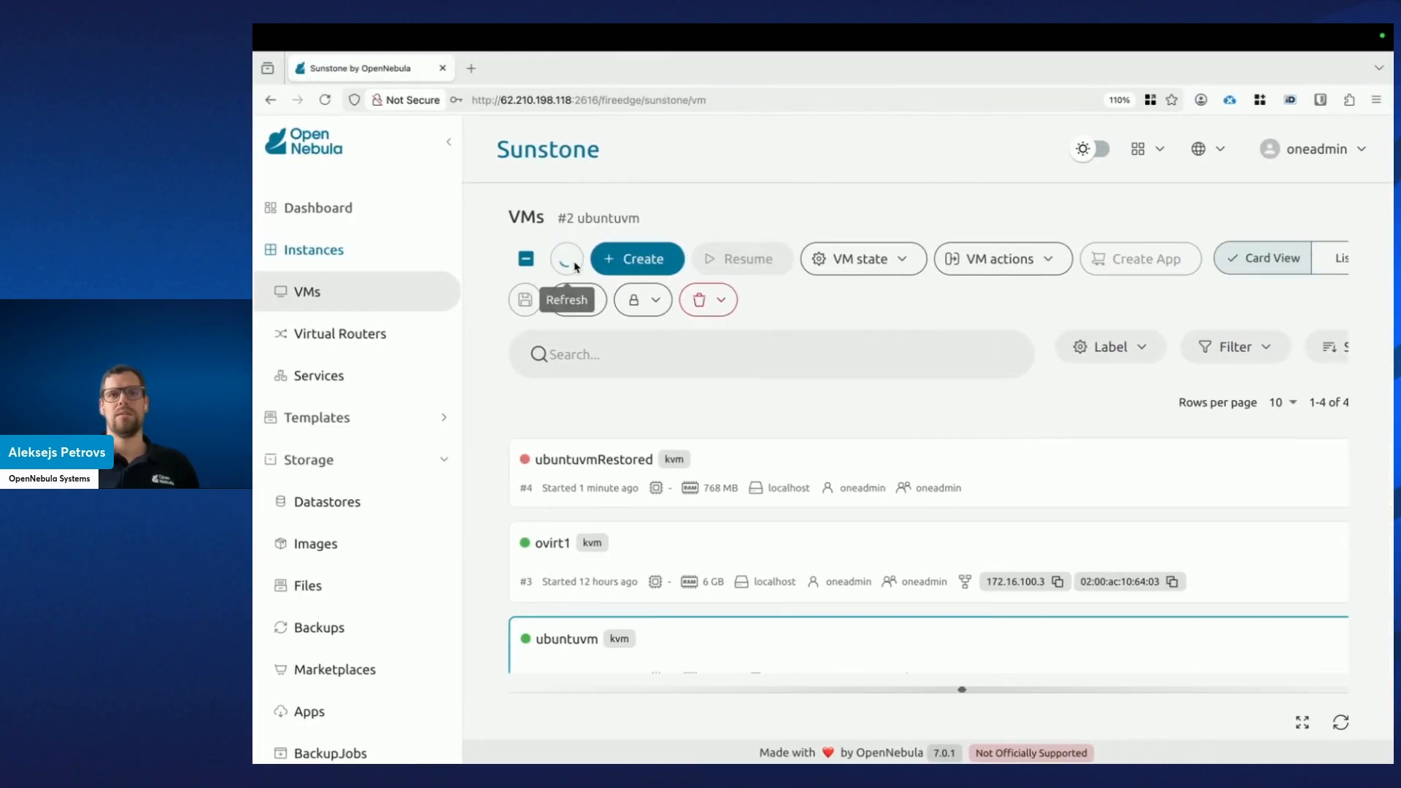
Inspect ubuntuvmRestored's attached disks on its Storage tab, then collapse the details panel.
click(751, 458)
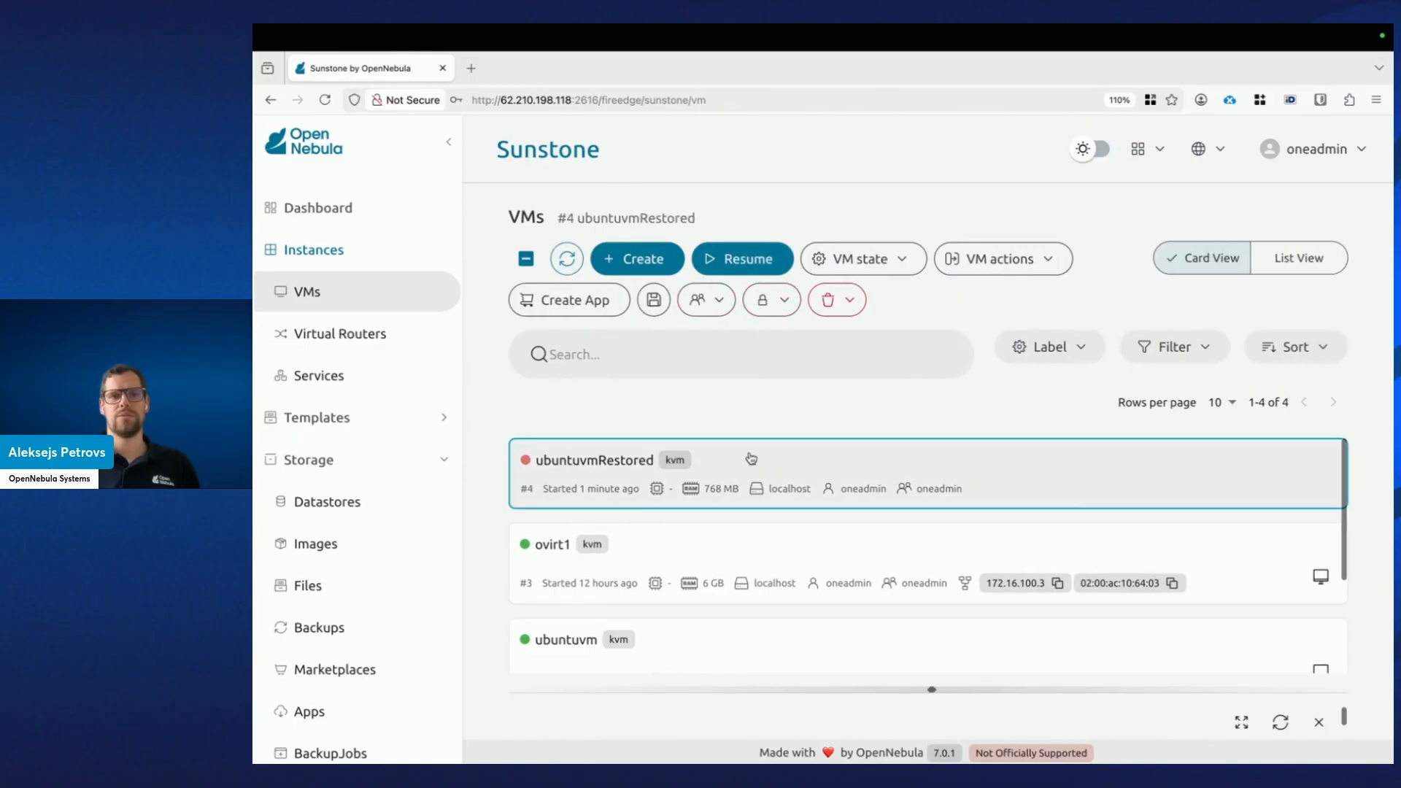
drag(956, 689, 962, 326)
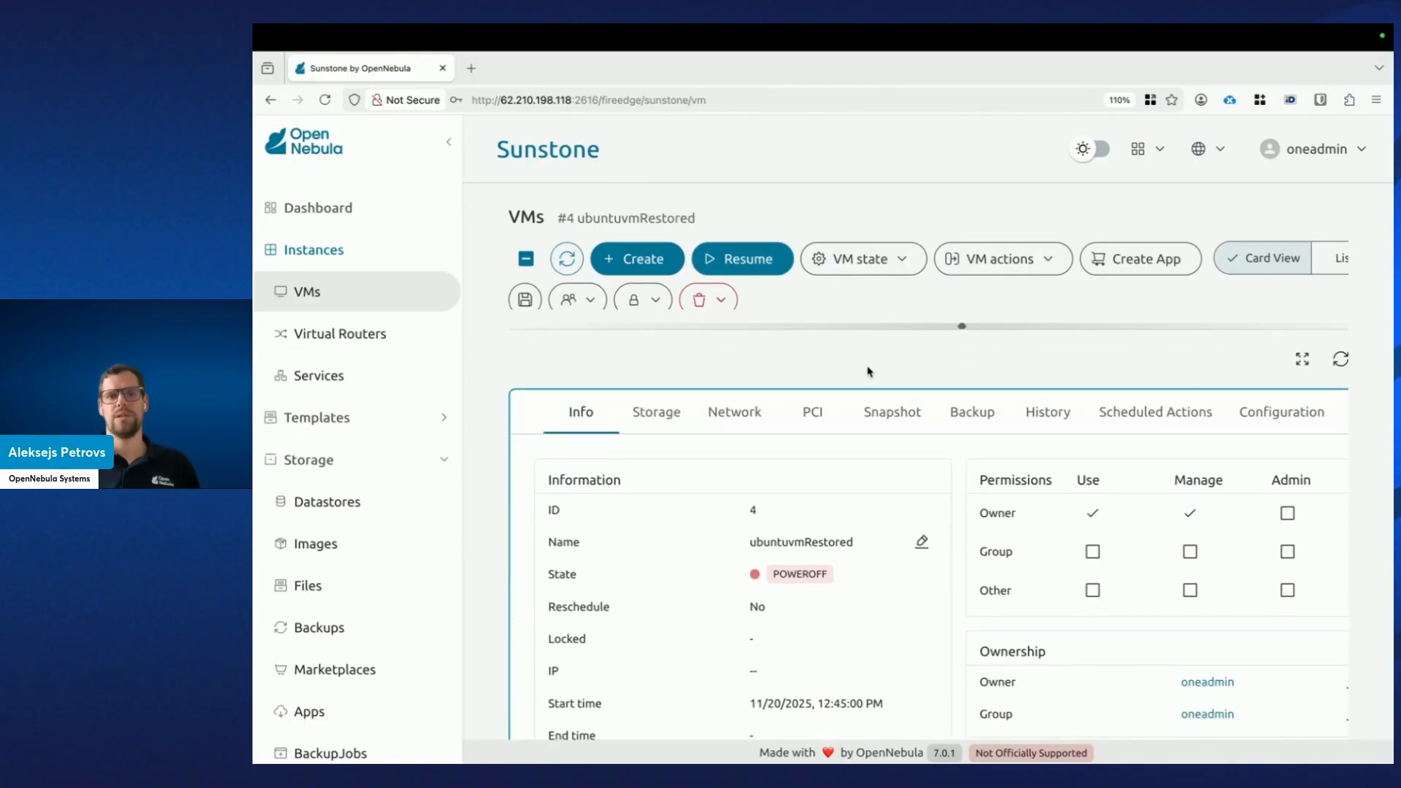
click(678, 425)
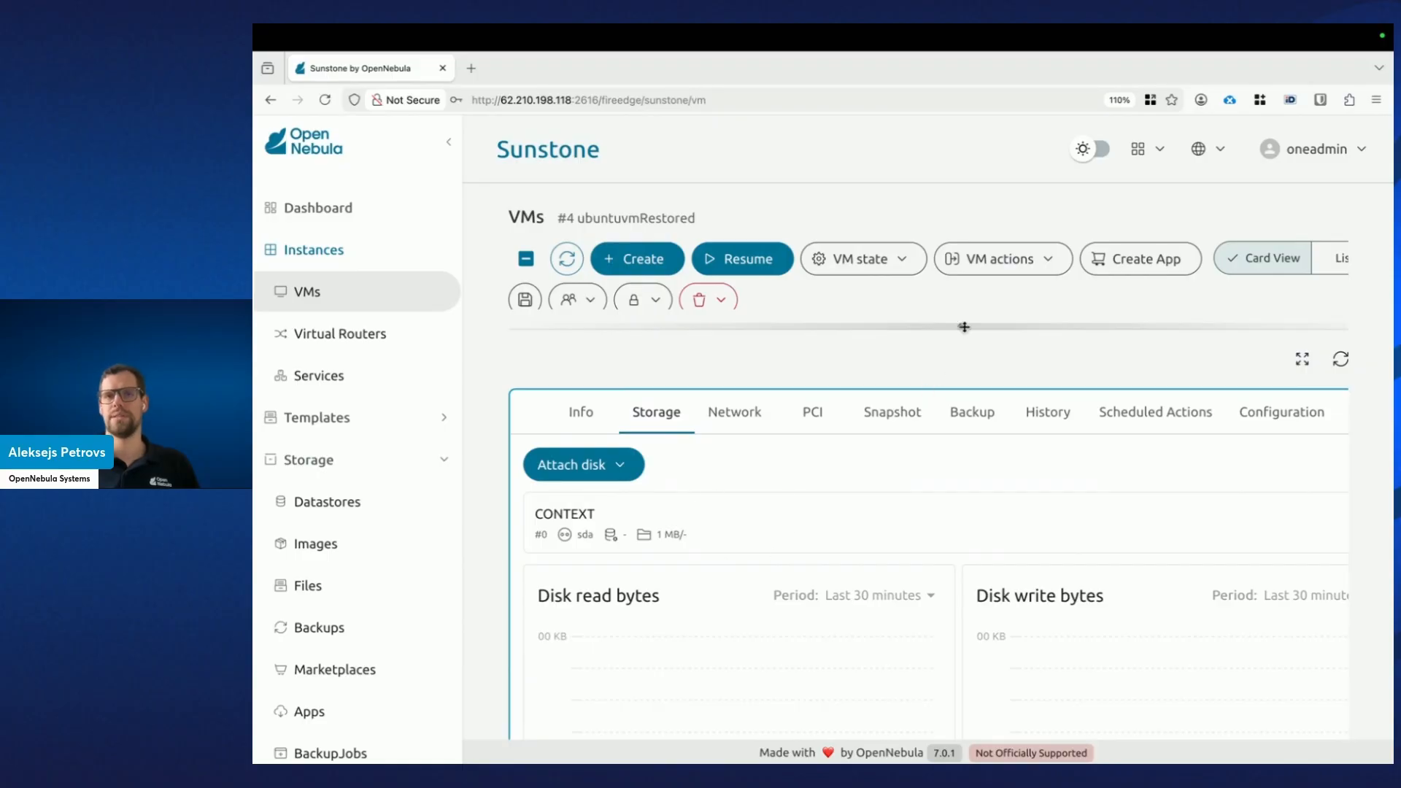
drag(964, 327, 941, 689)
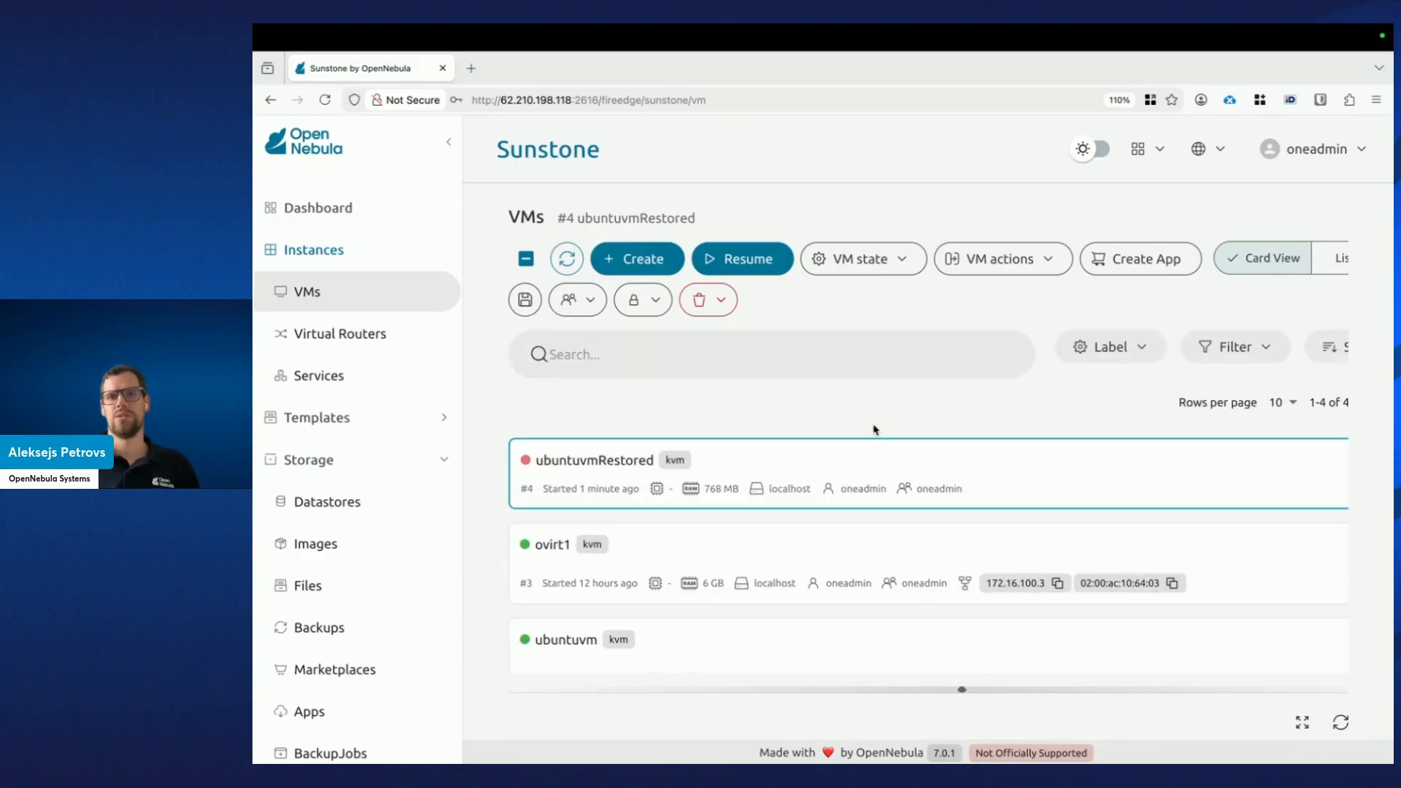
Close Veeam's finished restore session and go back to the Sunstone VMs list.
key(ctrl+Left)
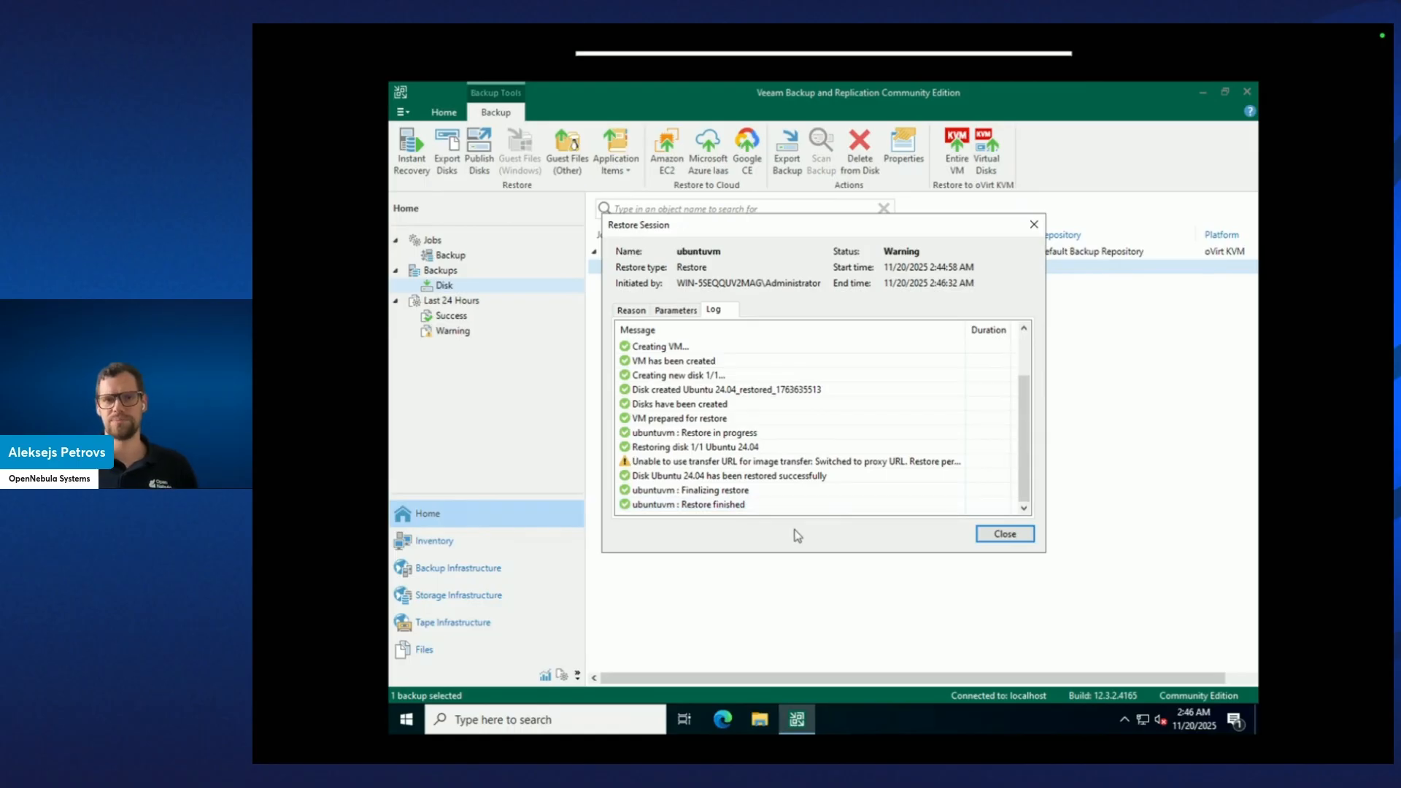
click(996, 534)
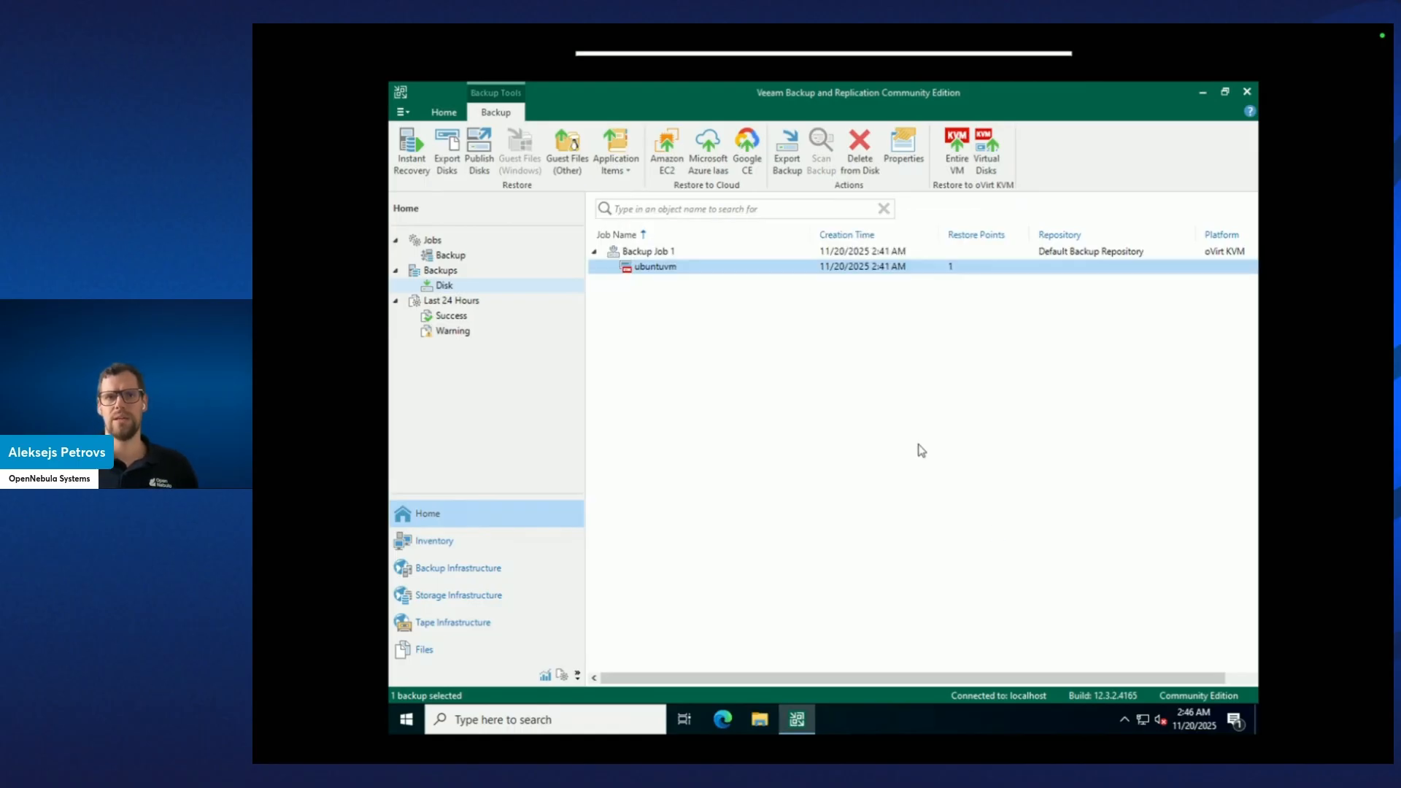
key(ctrl+Right)
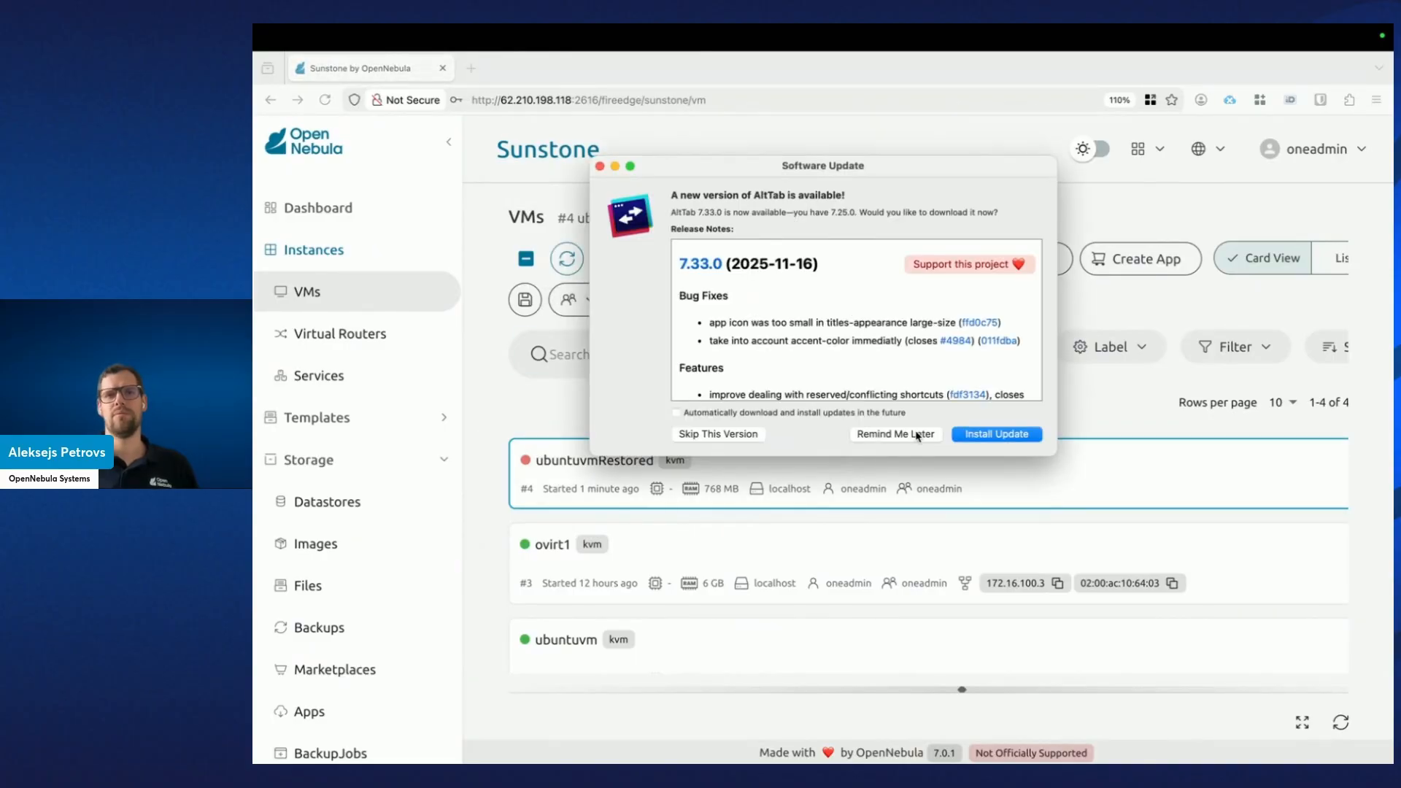
Dismiss the update prompt, resume ubuntuvmRestored, and verify its details show RUNNING.
click(887, 435)
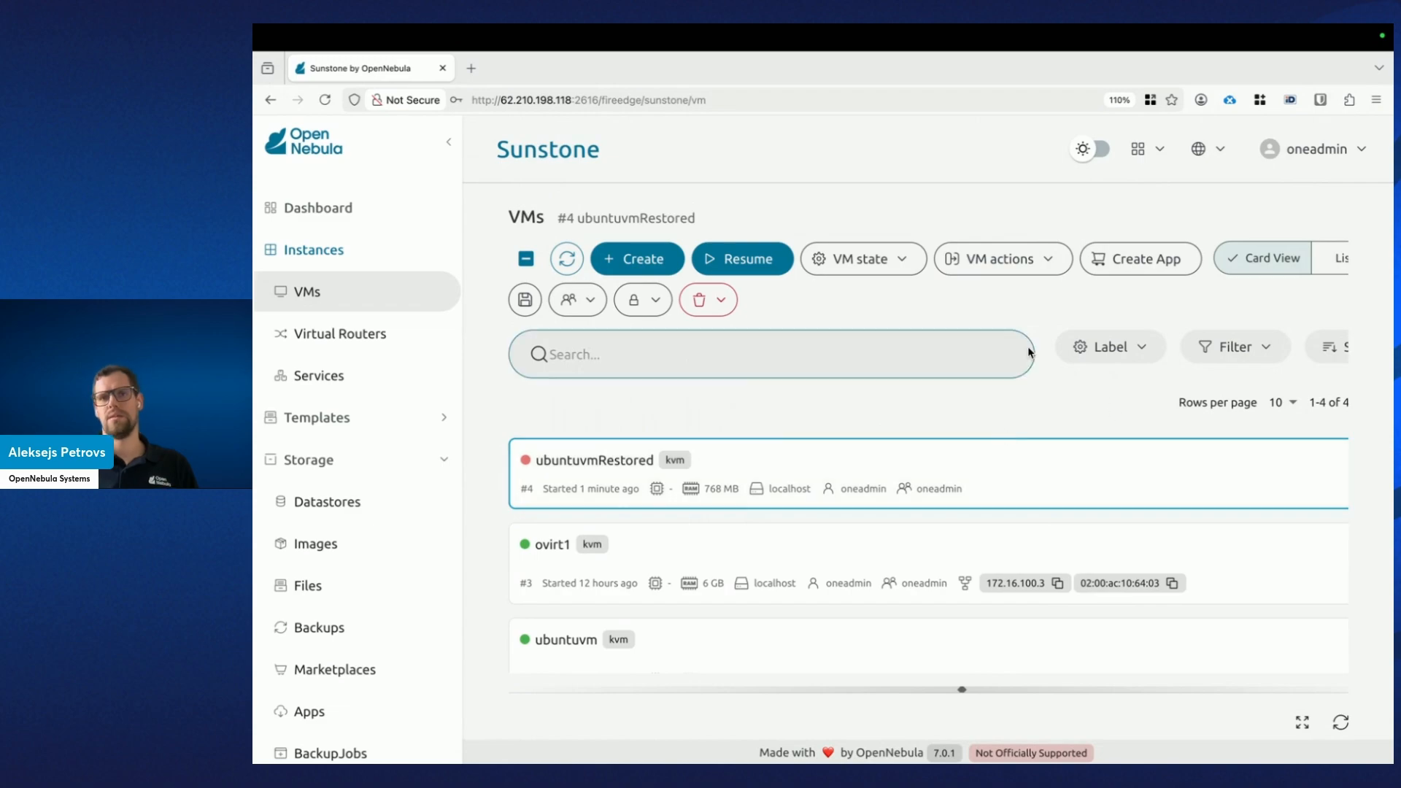
click(757, 261)
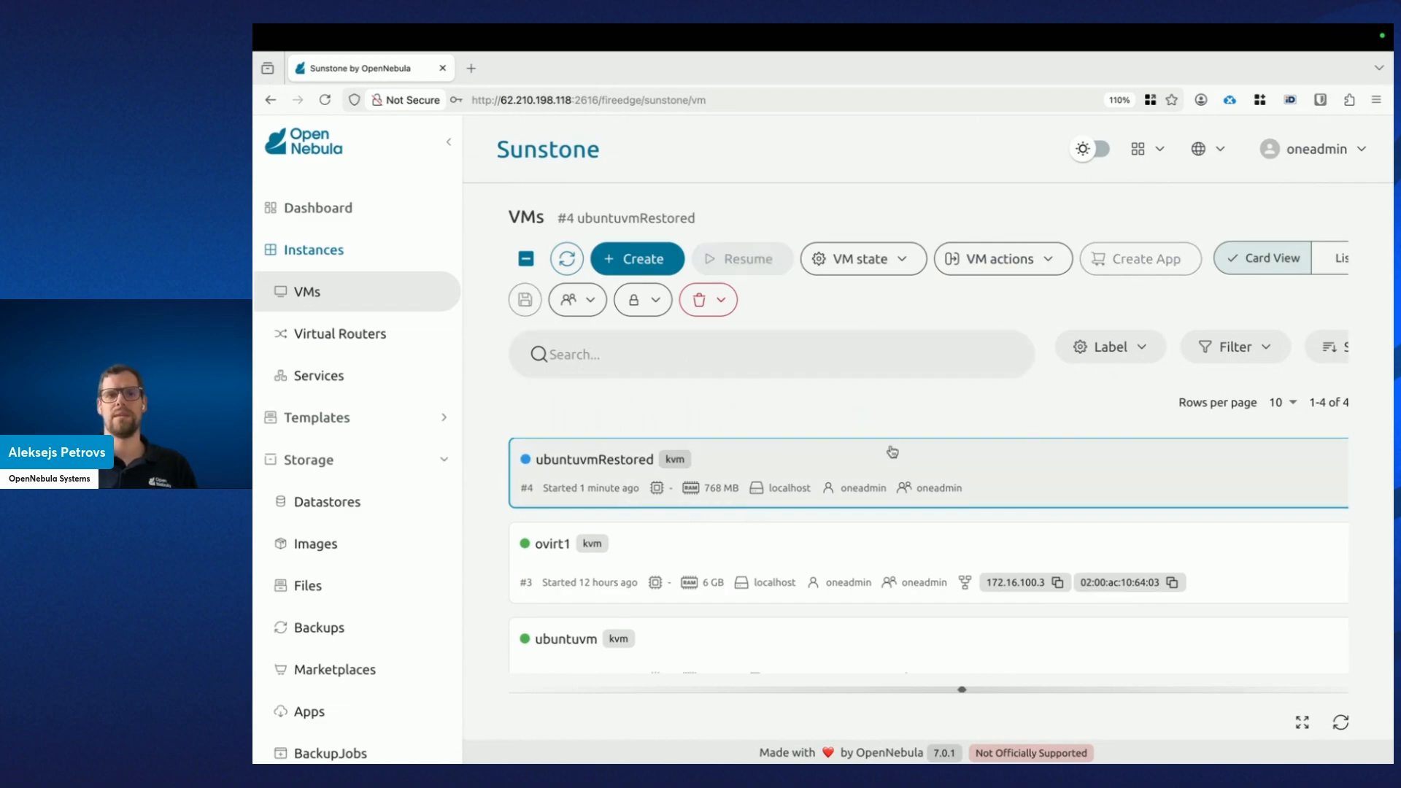
click(763, 467)
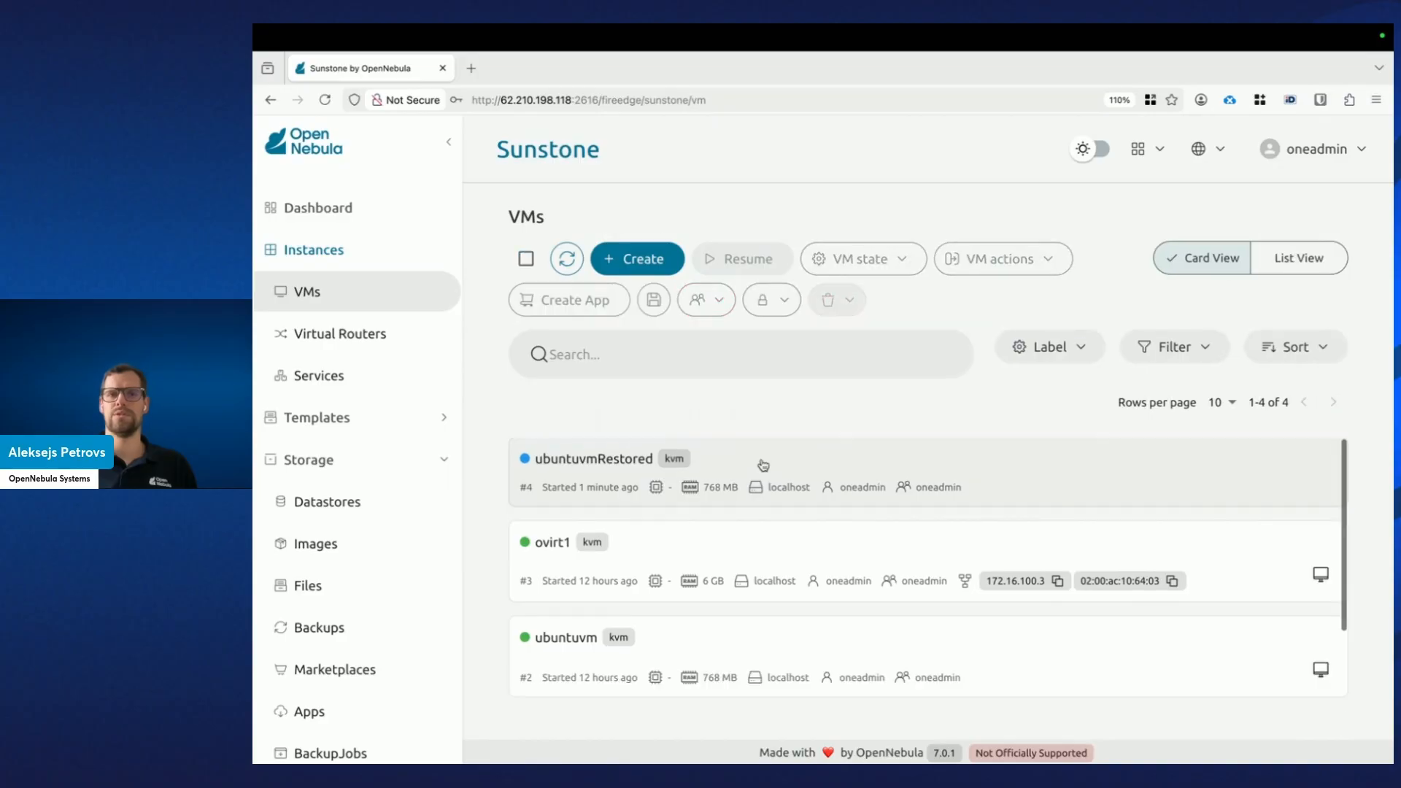
click(848, 481)
drag(963, 688, 925, 297)
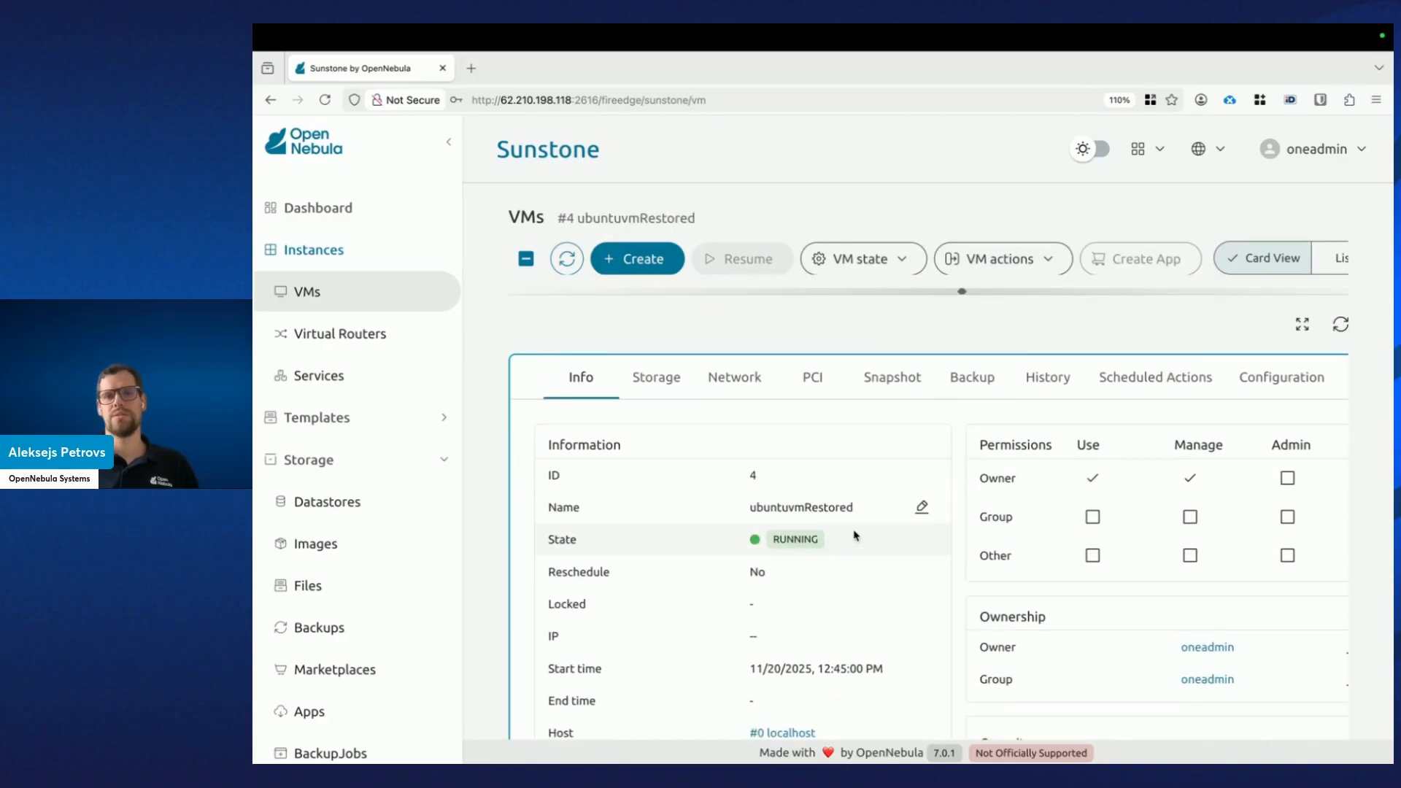
drag(960, 292, 960, 610)
key(ctrl+minus)
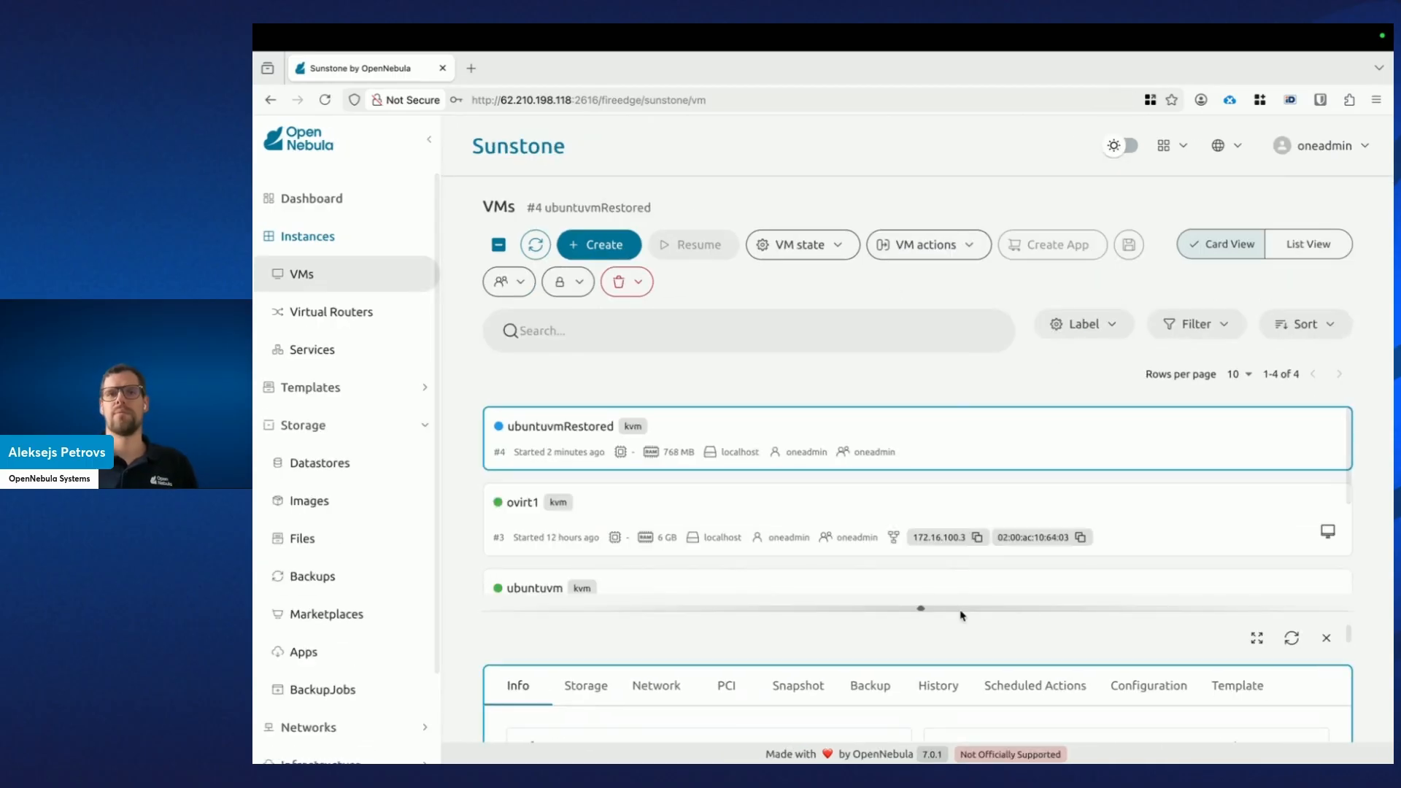
click(1326, 456)
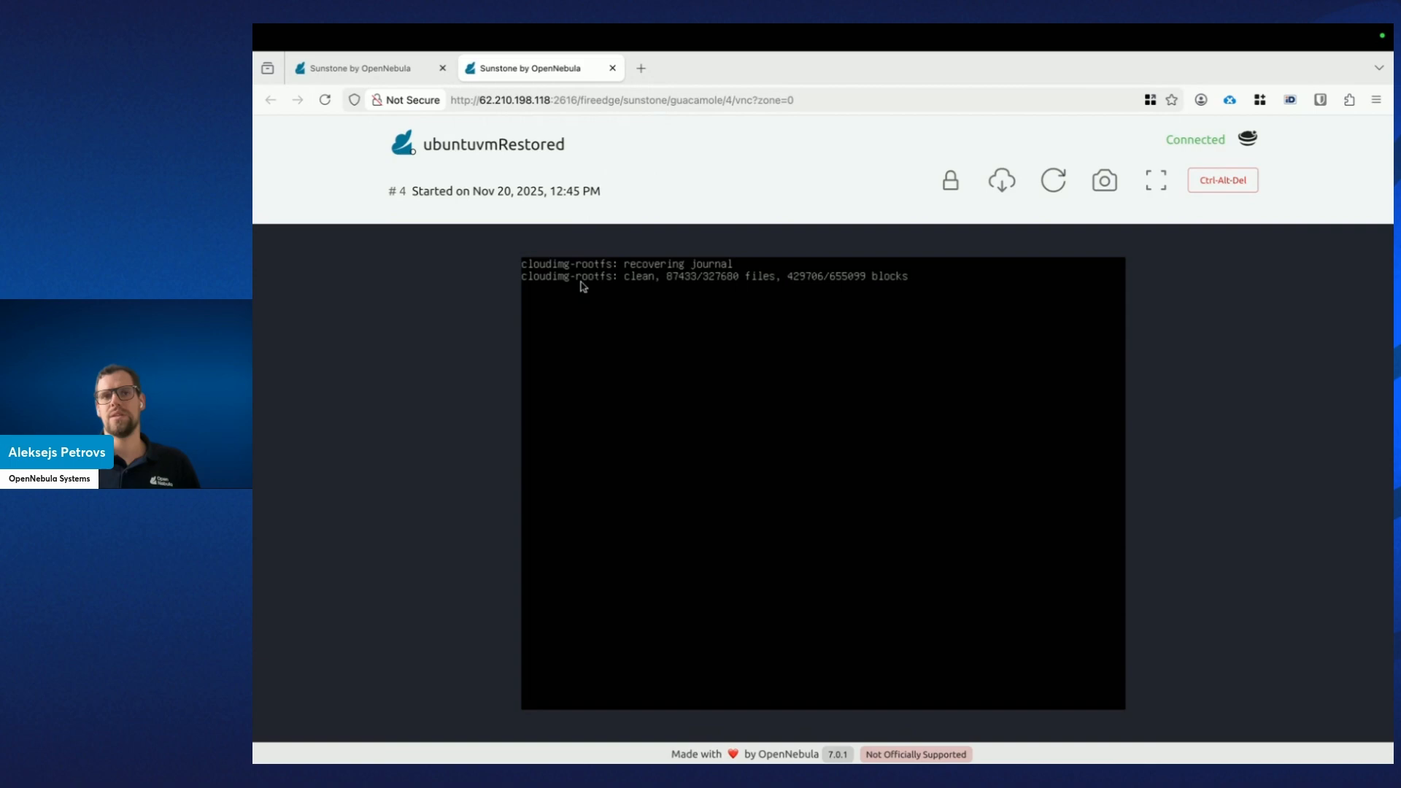
click(612, 68)
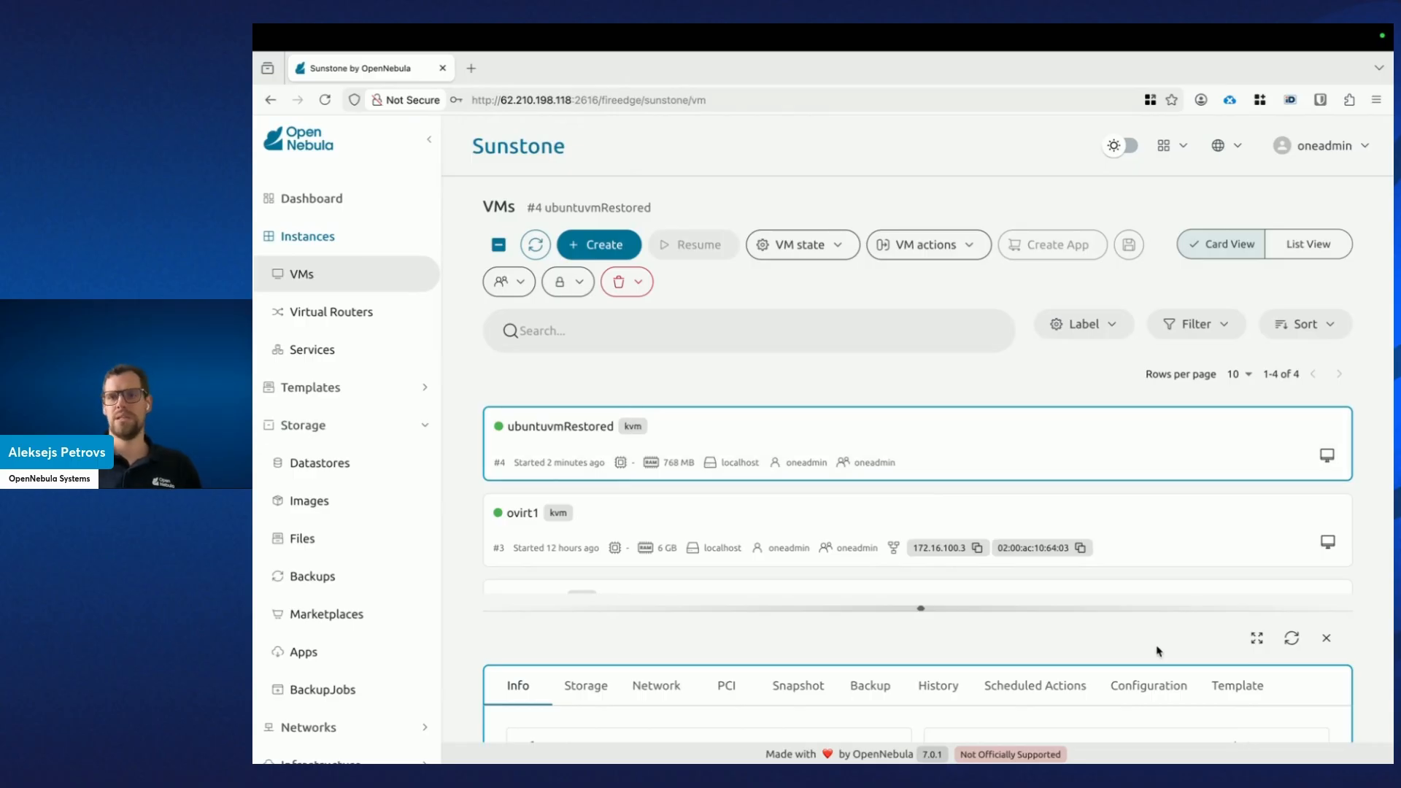
Close ubuntuvmRestored's details panel and move past the Veeam desktop to the terminal logs.
click(1326, 639)
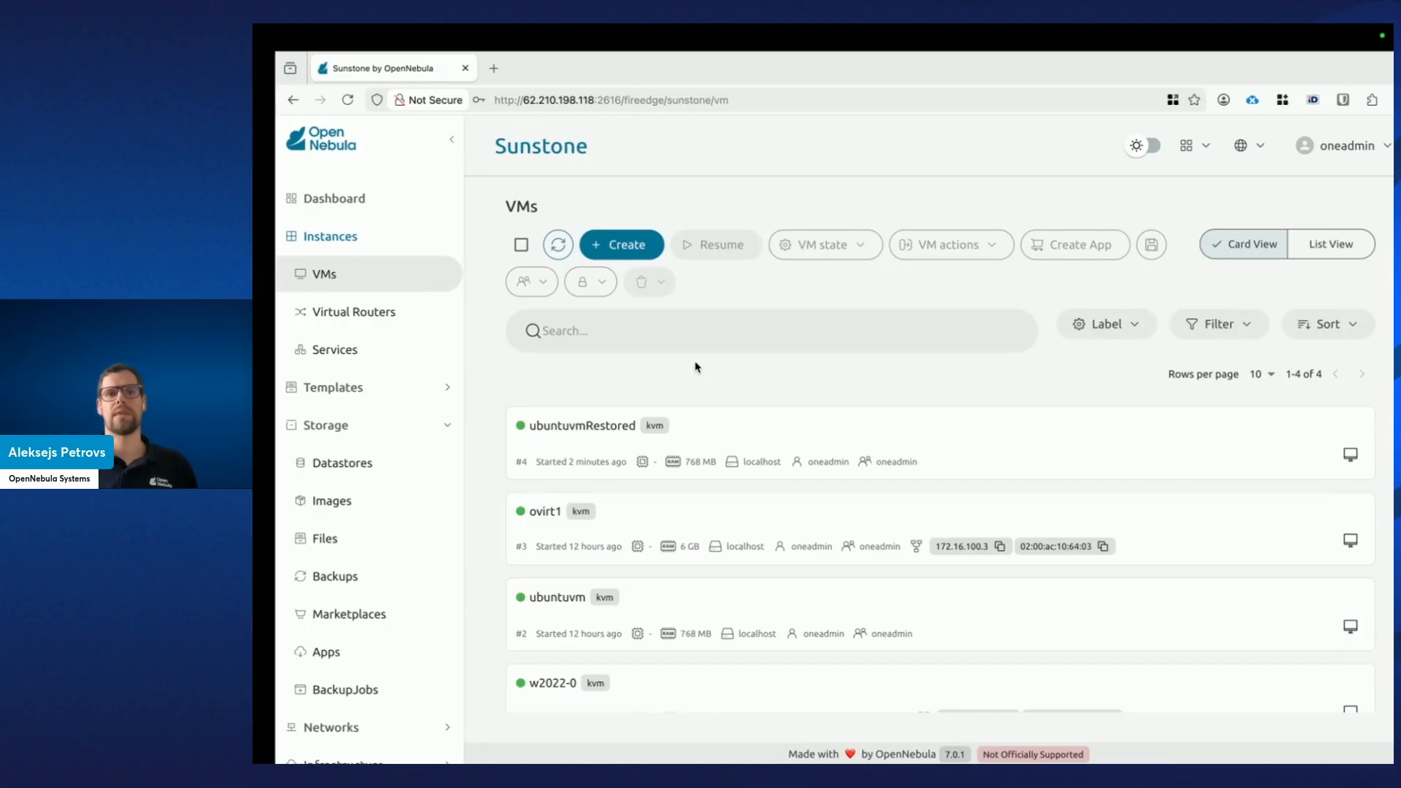
key(ctrl+Left)
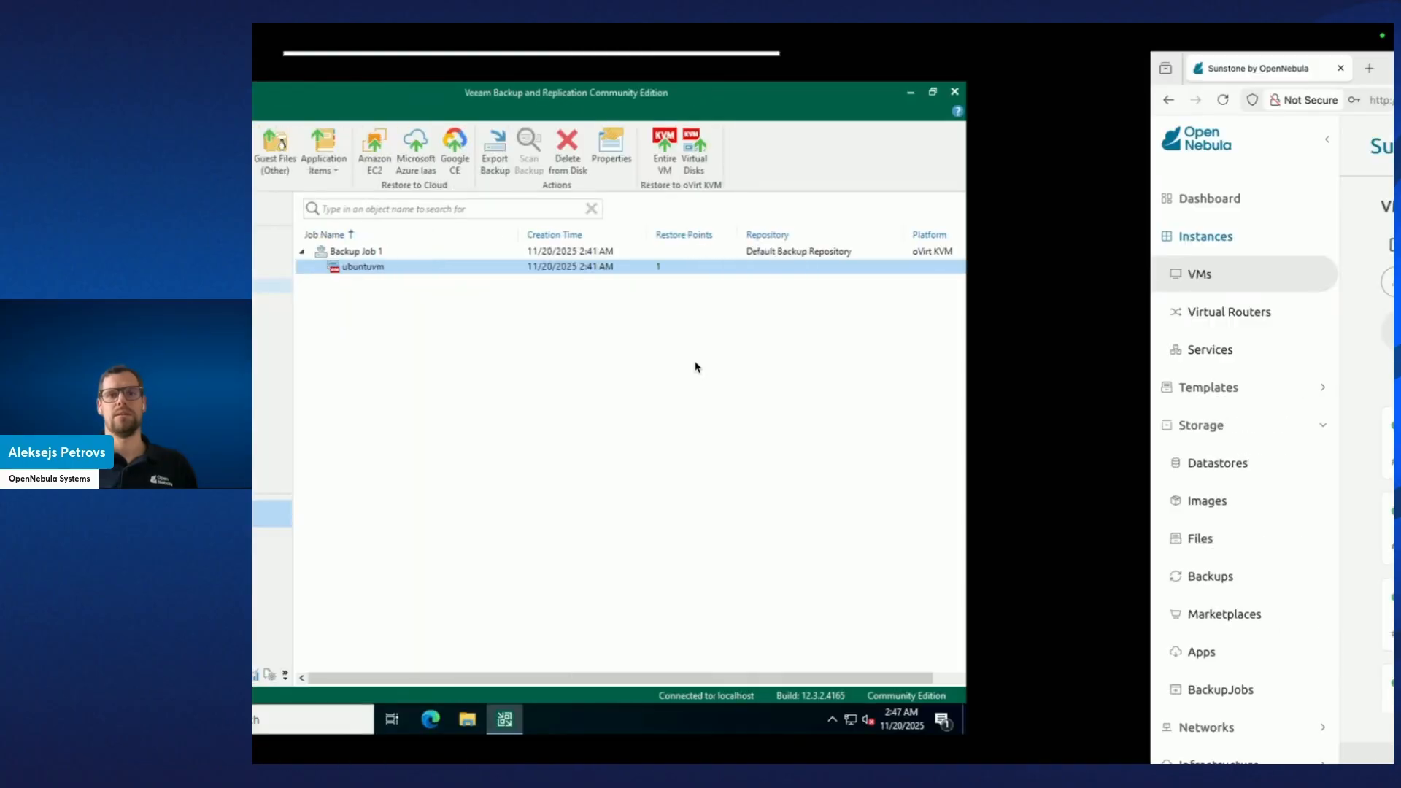
key(ctrl+Left)
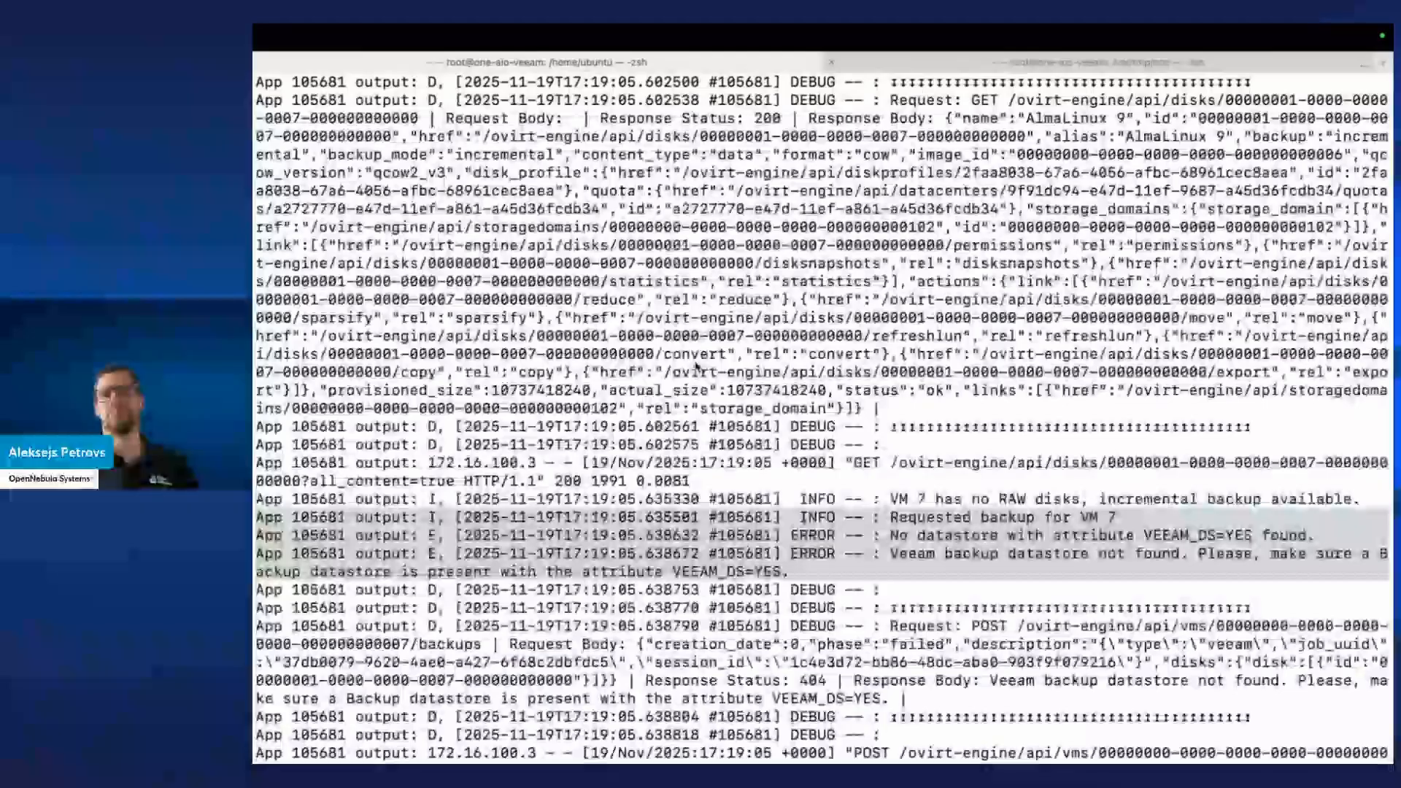